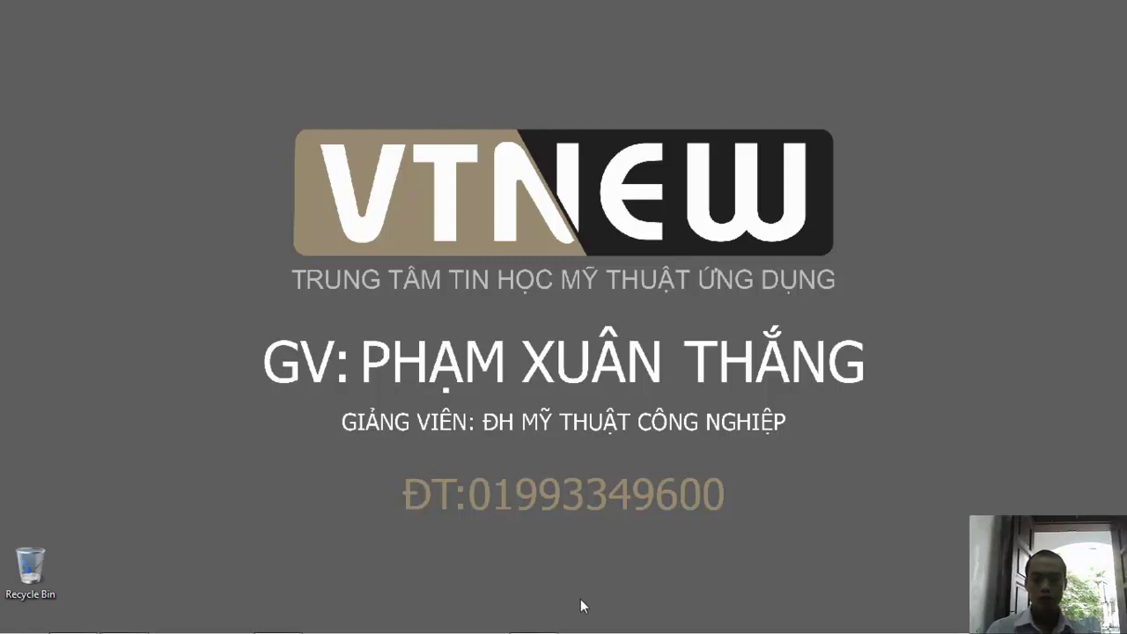
- Switch to Illustrator's Untitled-1 document with the blue backgrounds and empty artboard
key("alt+Tab")
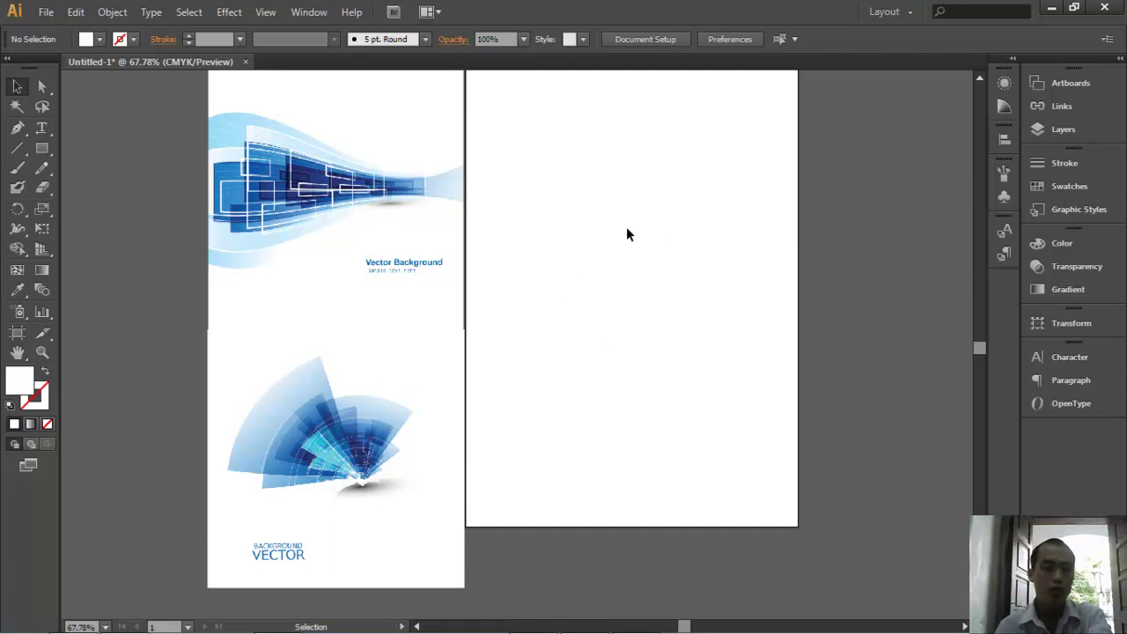
left_click_drag(497, 210, 568, 223)
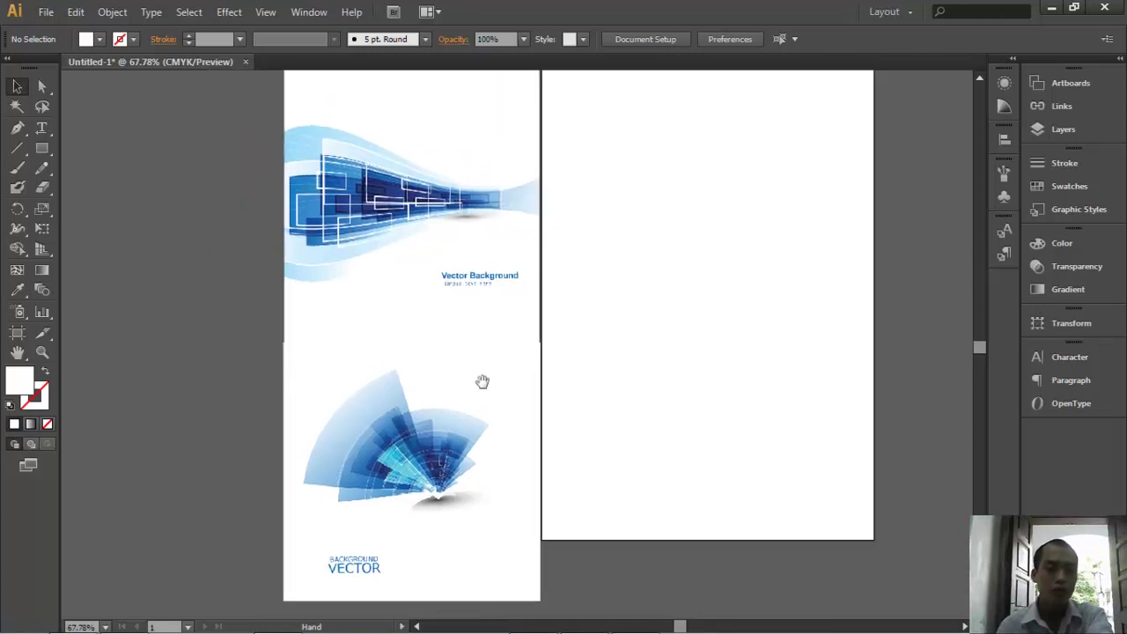
left_click_drag(482, 380, 498, 414)
mouse_move(269, 151)
left_mouse_down()
mouse_move(551, 313)
mouse_move(605, 329)
left_mouse_up()
mouse_move(469, 360)
left_mouse_down()
mouse_move(520, 344)
mouse_move(525, 368)
left_mouse_up()
scroll(379, 269, "down", 1)
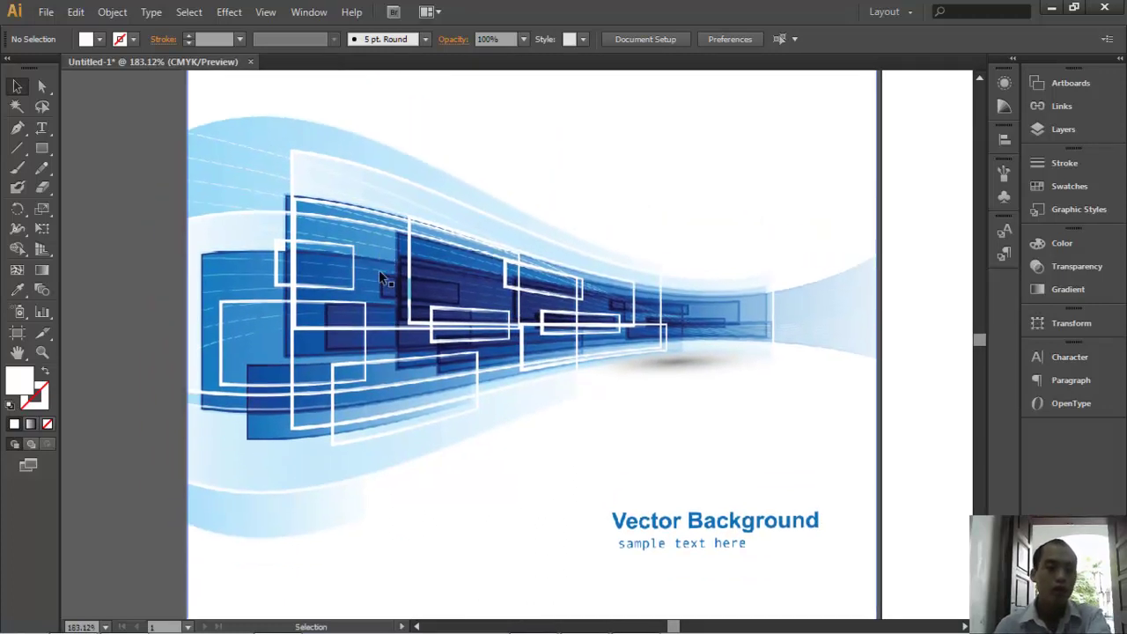
scroll(379, 270, "down", 1)
scroll(324, 320, "down", 1)
key("ctrl+space")
left_click_drag(164, 145, 677, 440)
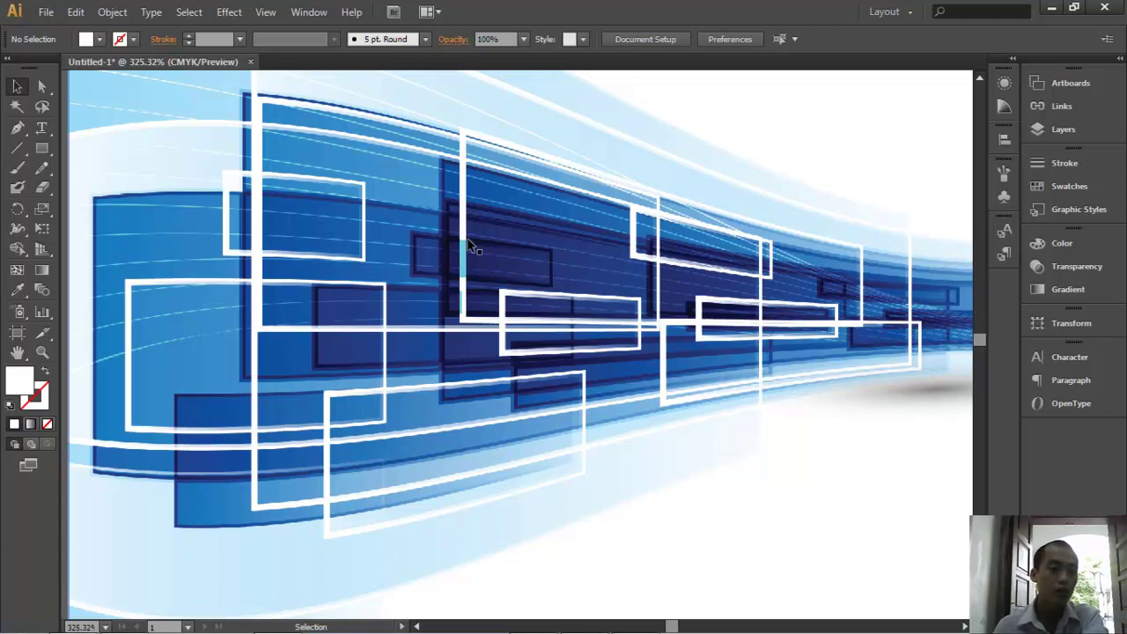
left_click_drag(441, 298, 443, 259)
scroll(407, 320, "down", 5)
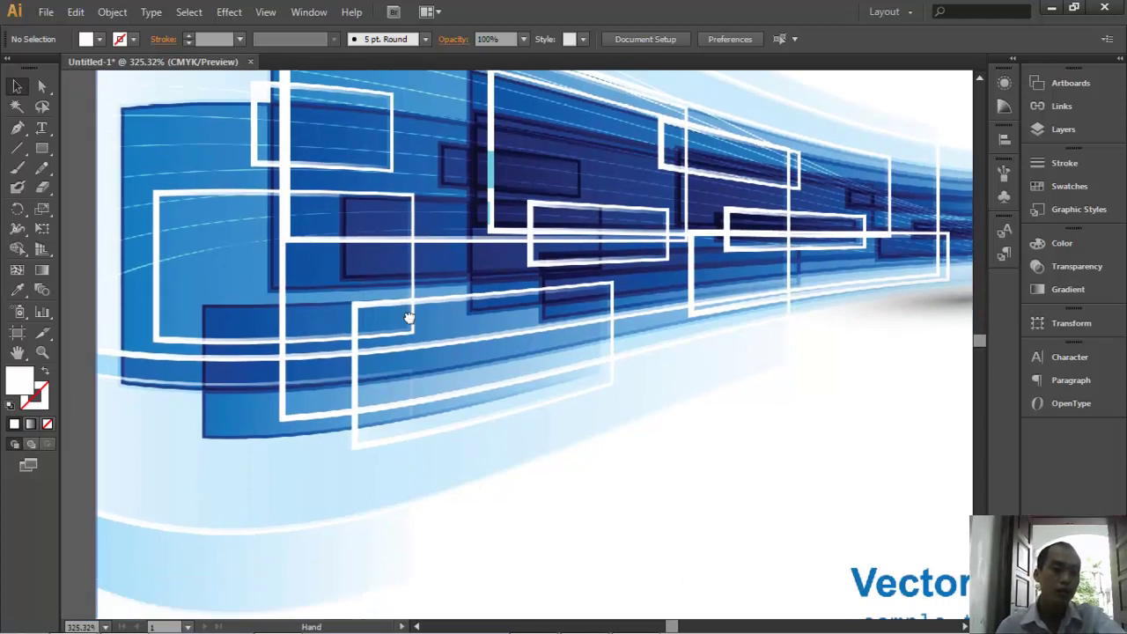
scroll(410, 279, "left", 2)
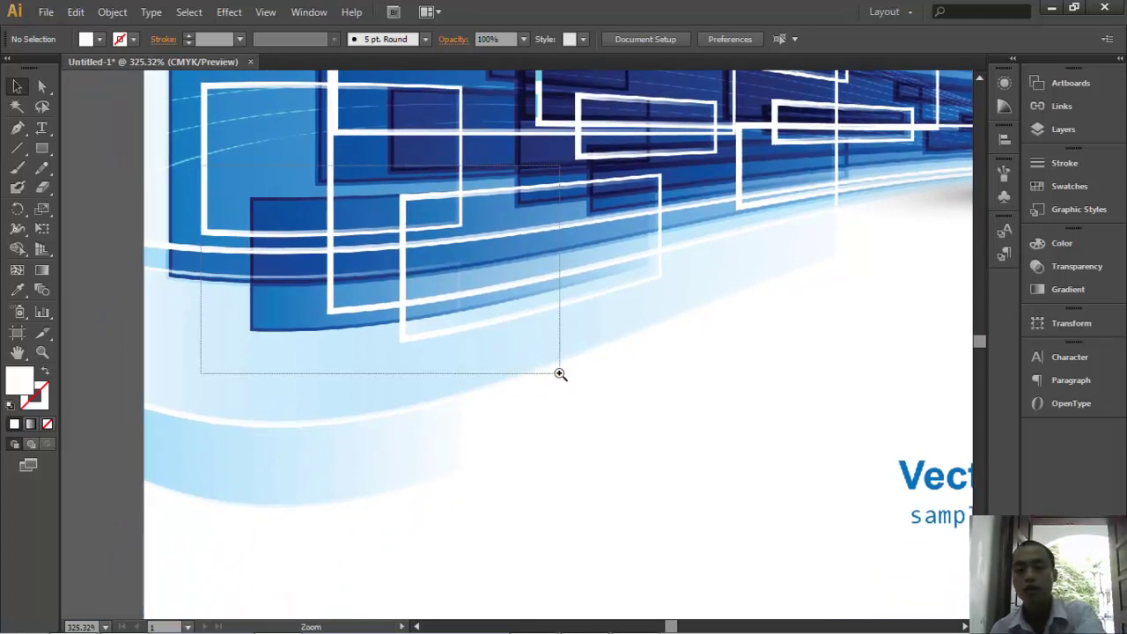
left_click_drag(369, 289, 606, 390)
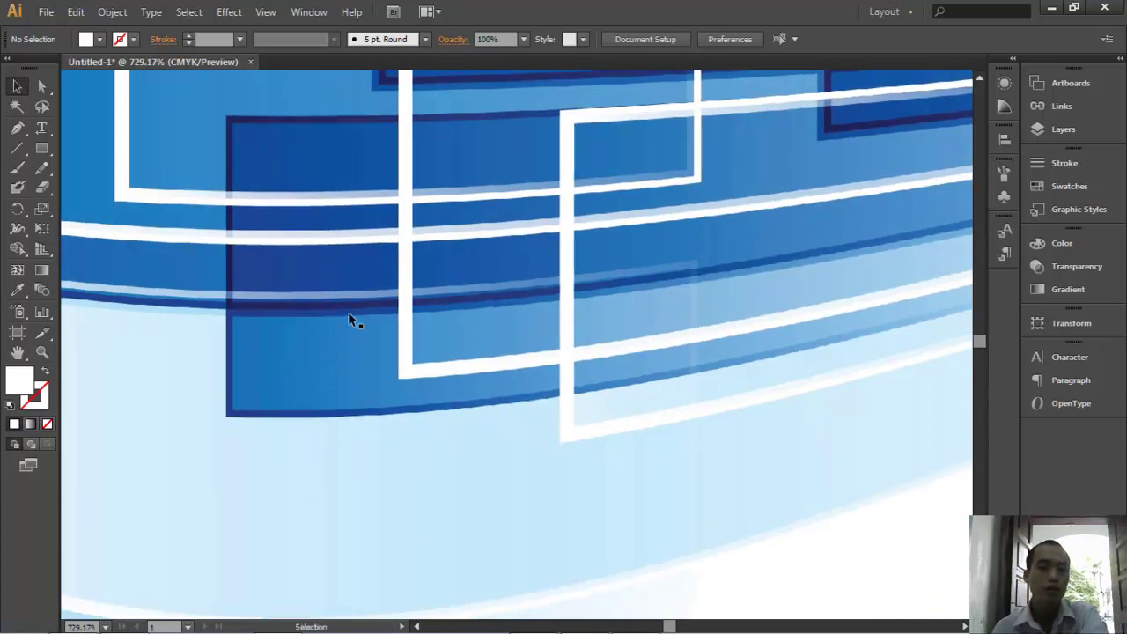
key("ctrl+minus")
key("ctrl+minus")
key("ctrl+minus")
key("ctrl+minus")
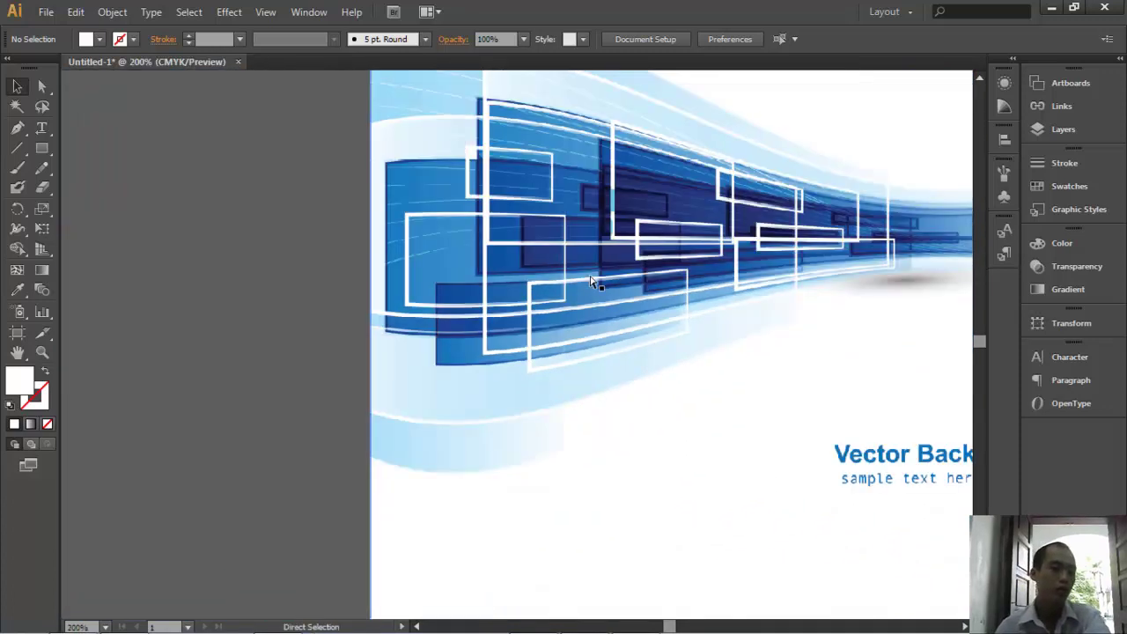
key("ctrl+minus")
left_click_drag(624, 306, 484, 312)
mouse_move(248, 94)
left_mouse_down()
mouse_move(510, 311)
mouse_move(907, 460)
left_mouse_up()
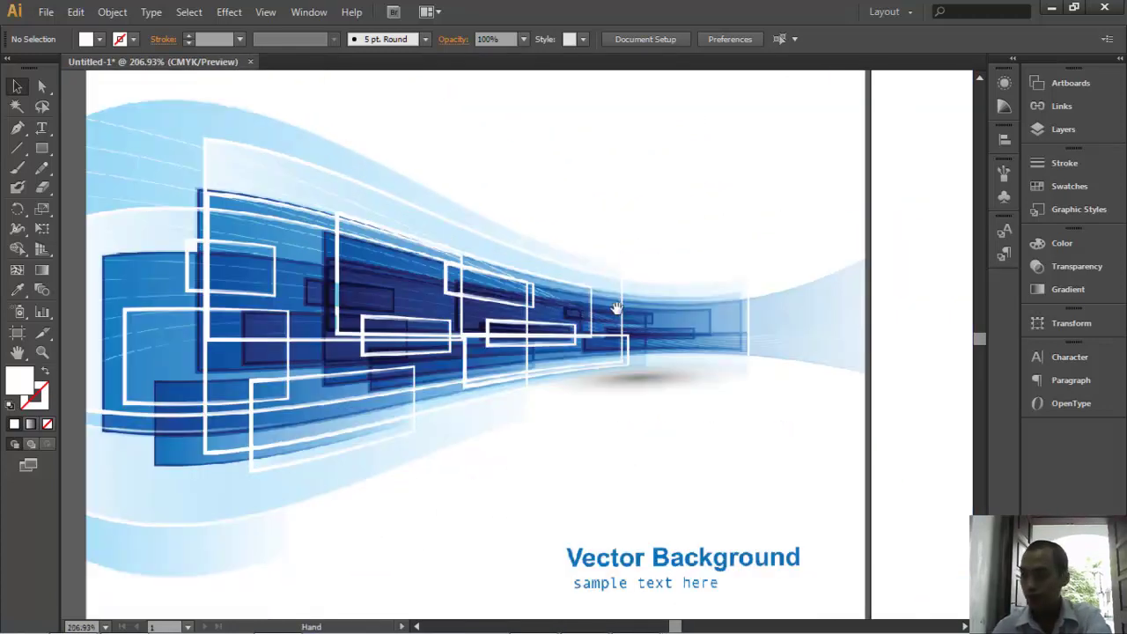
scroll(485, 417, "down", 5)
scroll(556, 299, "down", 5)
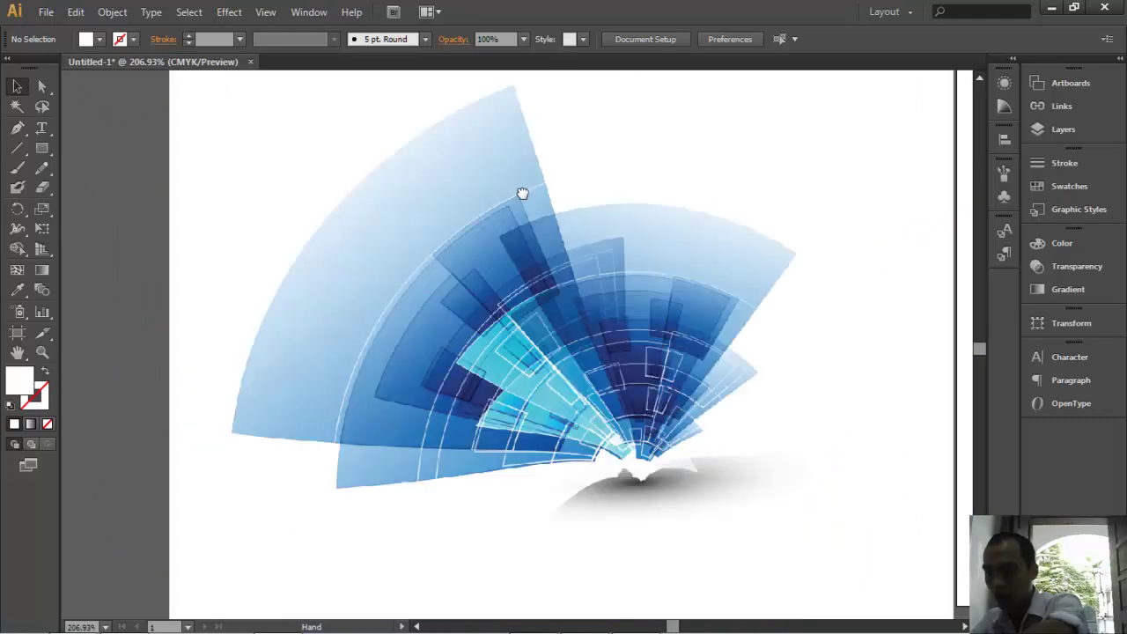
scroll(523, 191, "down", 1)
scroll(548, 241, "up", 3)
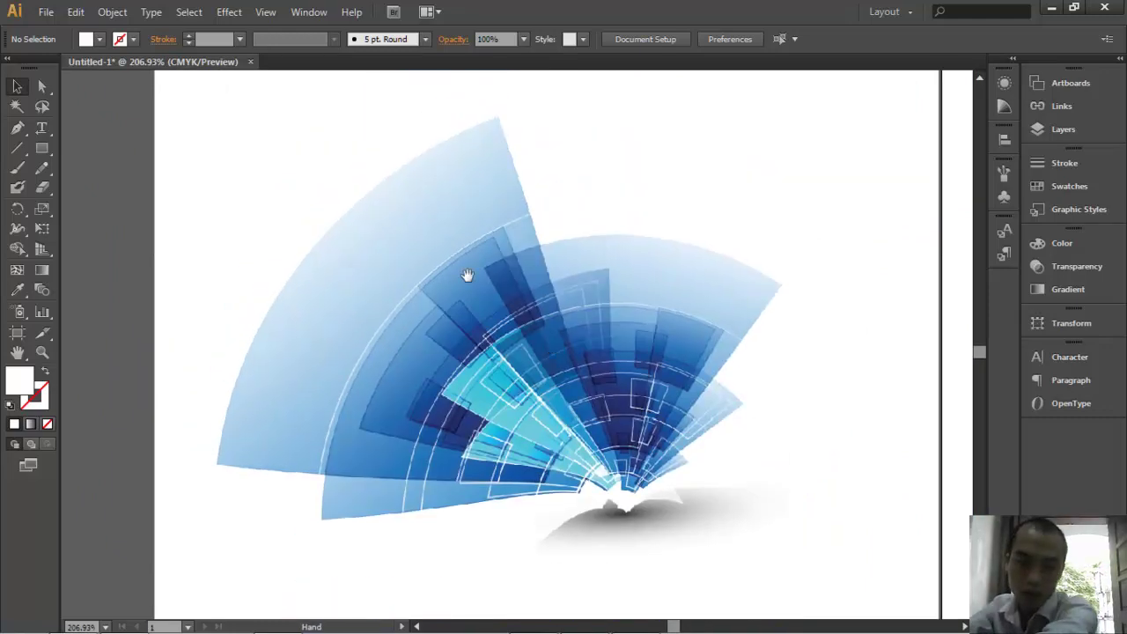
key("ctrl+minus")
scroll(586, 277, "up", 2)
key("ctrl+minus")
key("ctrl+minus")
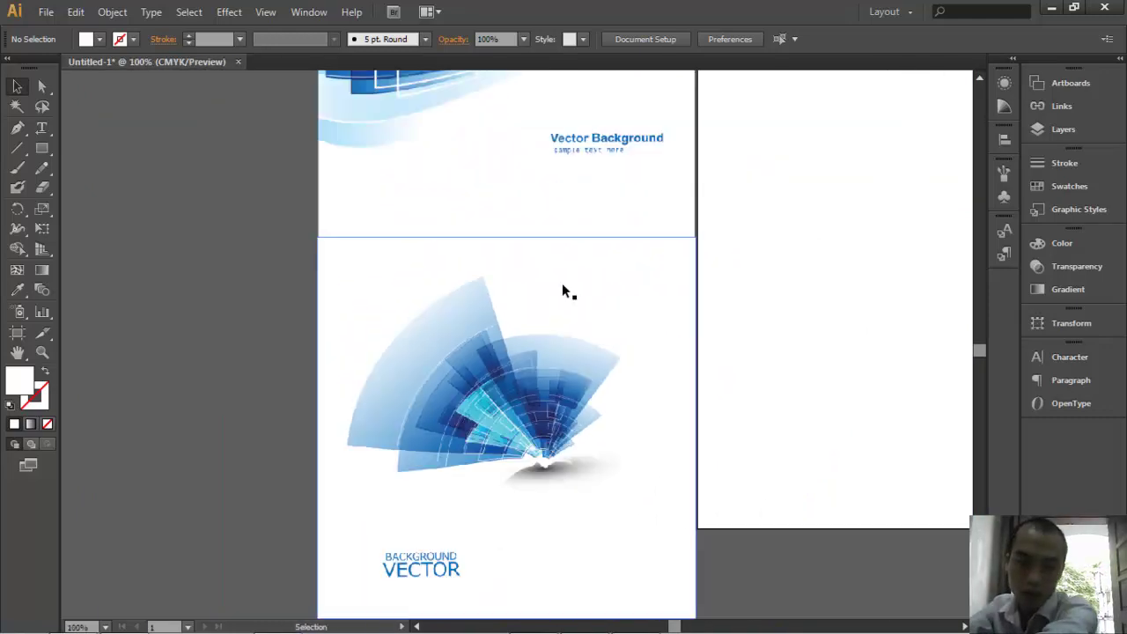
left_click_drag(568, 292, 562, 433)
left_click(496, 366)
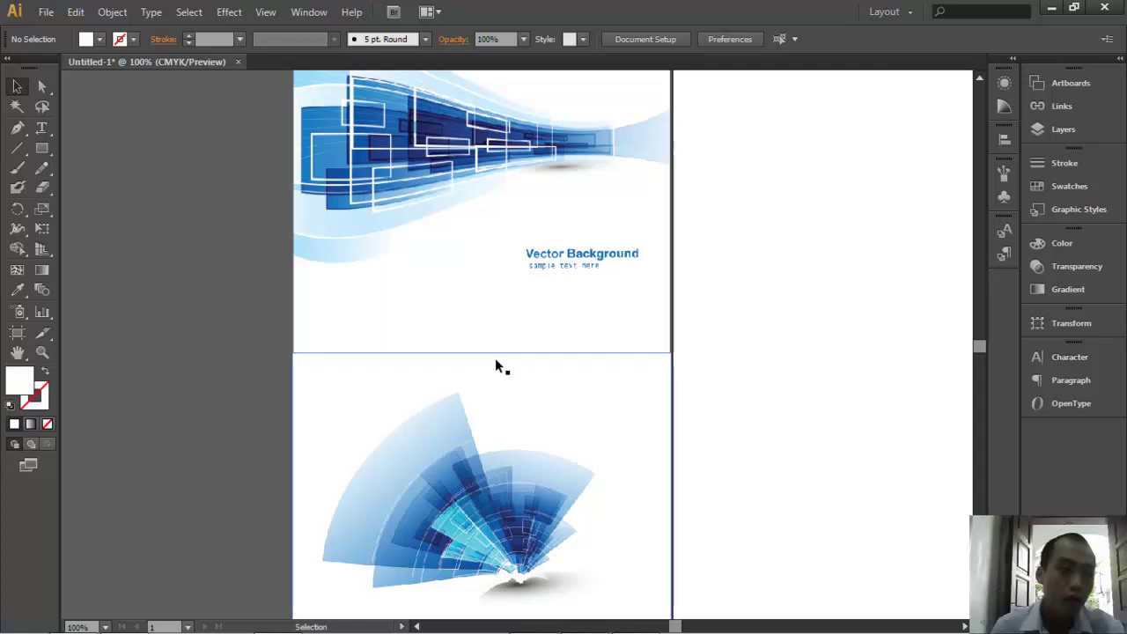
left_click(491, 227)
scroll(751, 470, "up", 2)
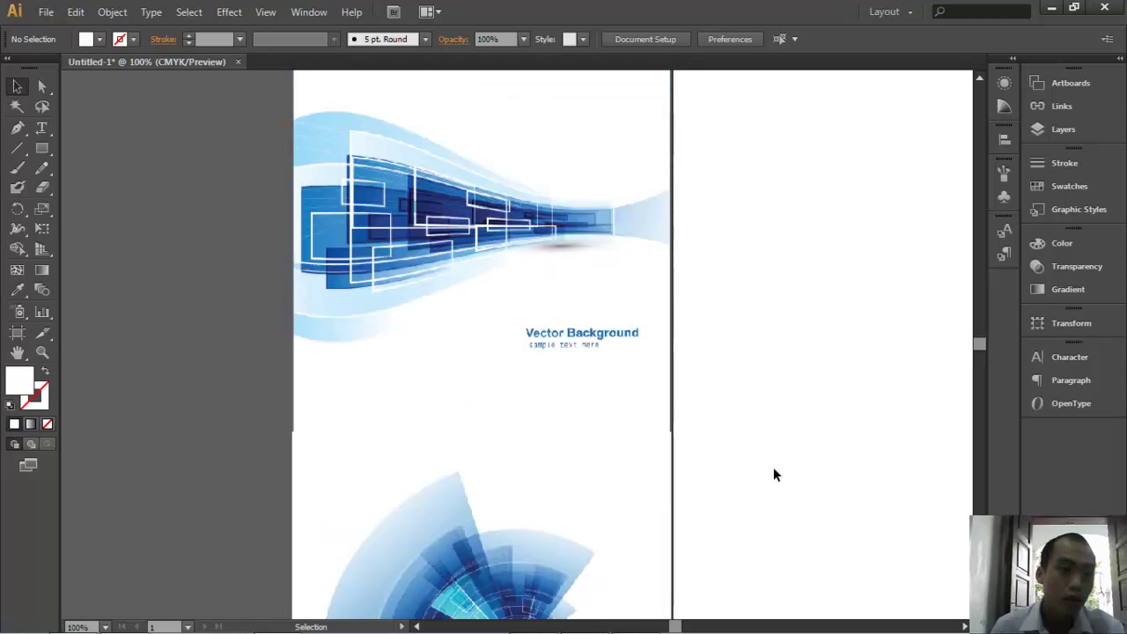
scroll(775, 472, "right", 3)
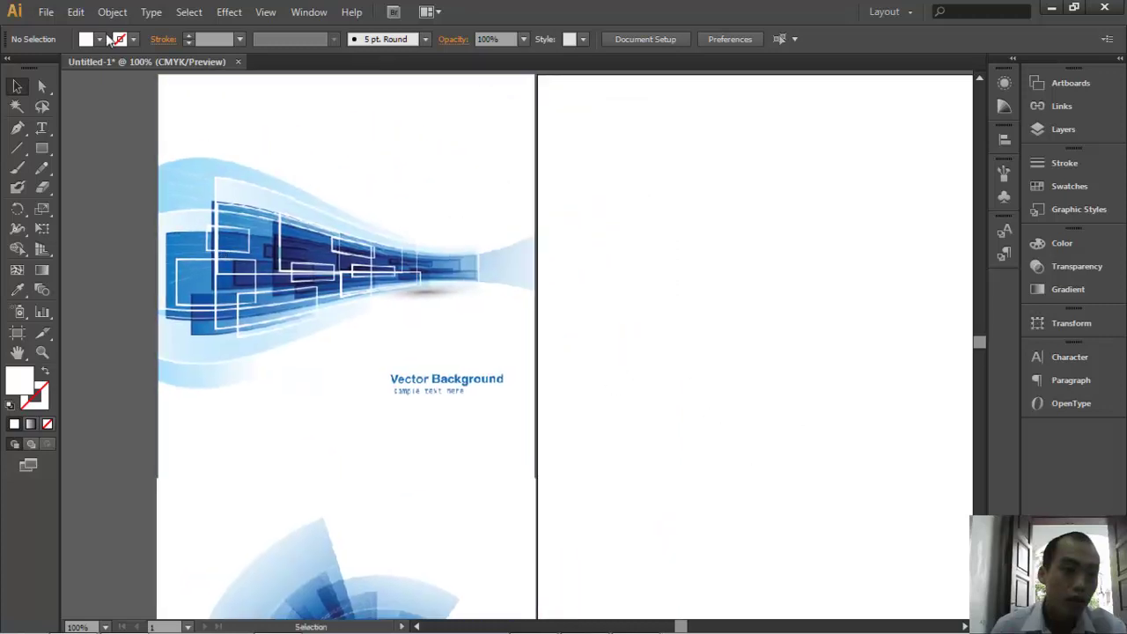
- Draw a rectangle on the empty right artboard
left_click(112, 13)
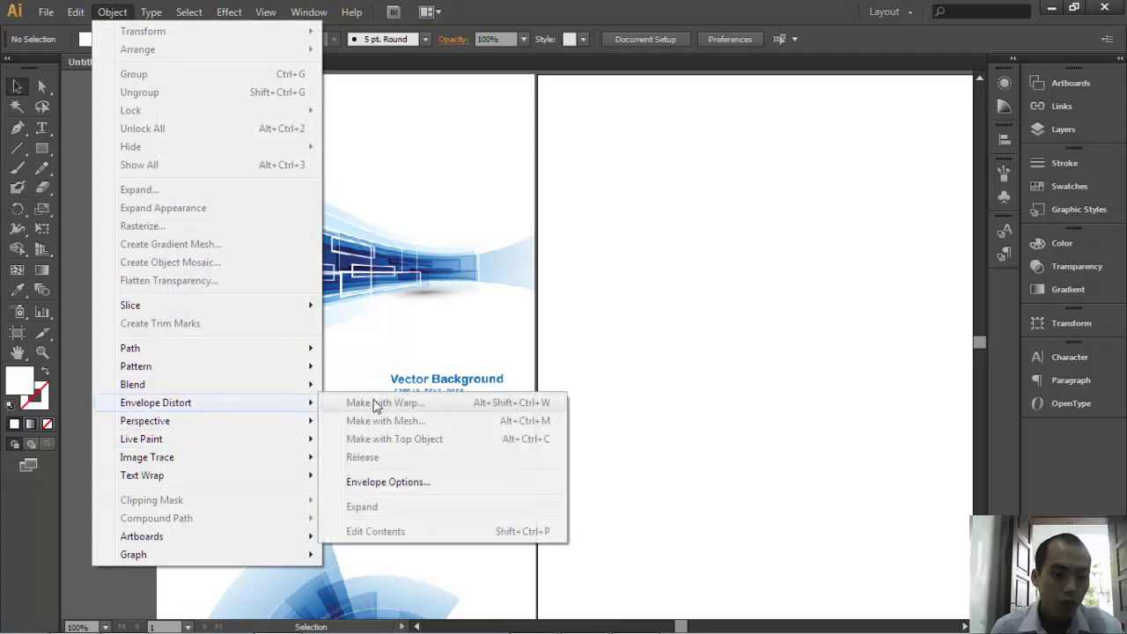
mouse_move(156, 402)
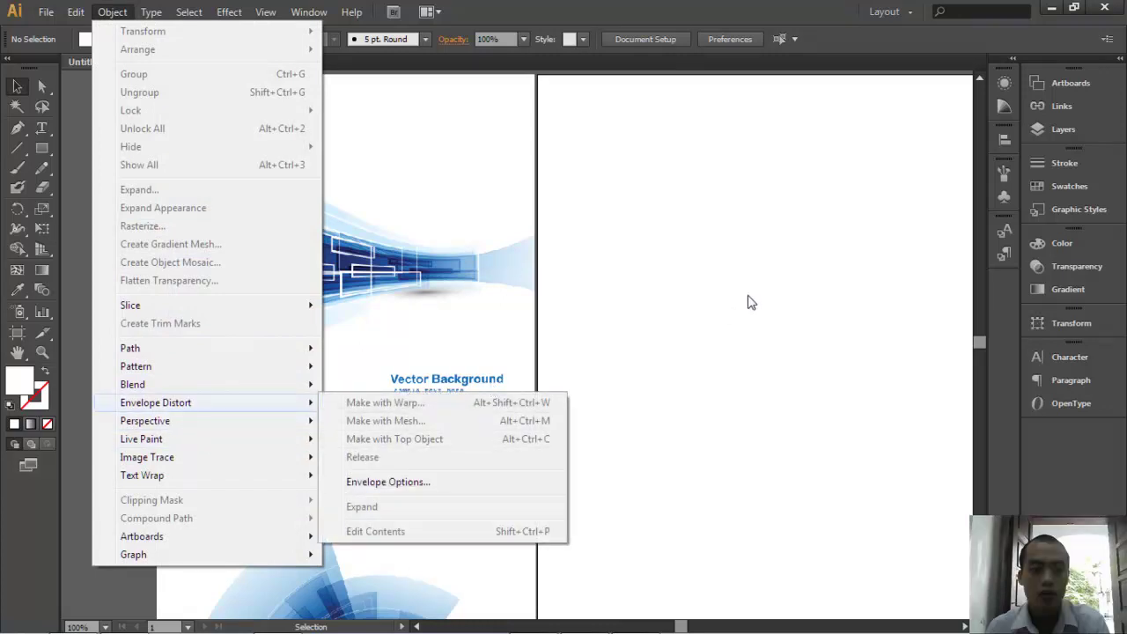
left_click(779, 280)
left_click(41, 147)
left_click_drag(618, 169, 904, 343)
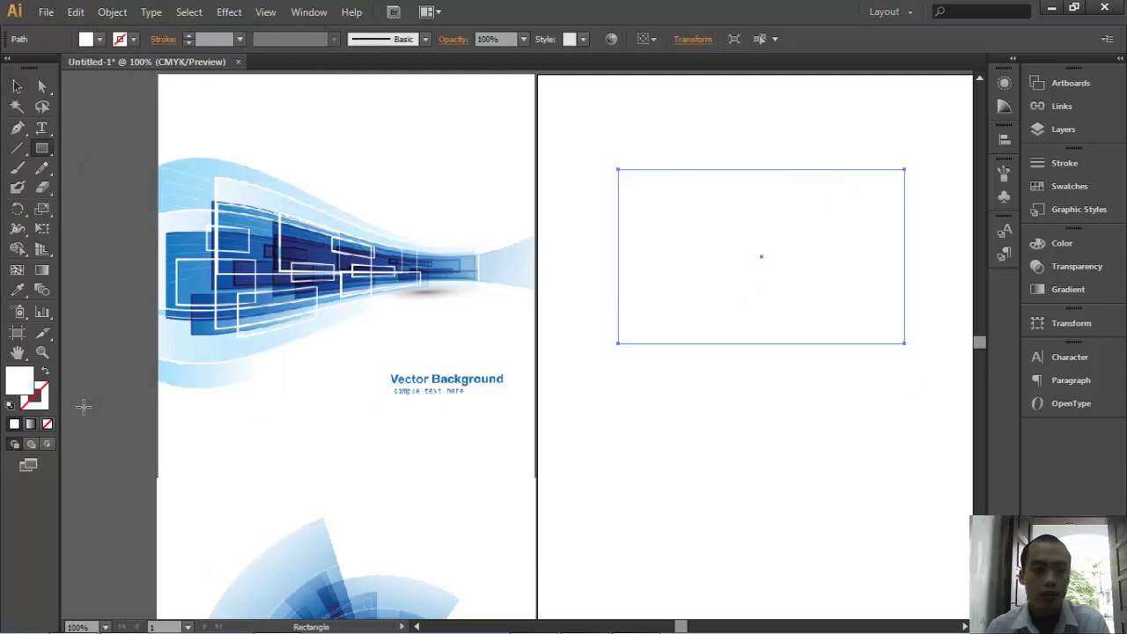
- Fill the rectangle with red (EA1111) and zoom in on it
double_click(26, 382)
left_click(401, 200)
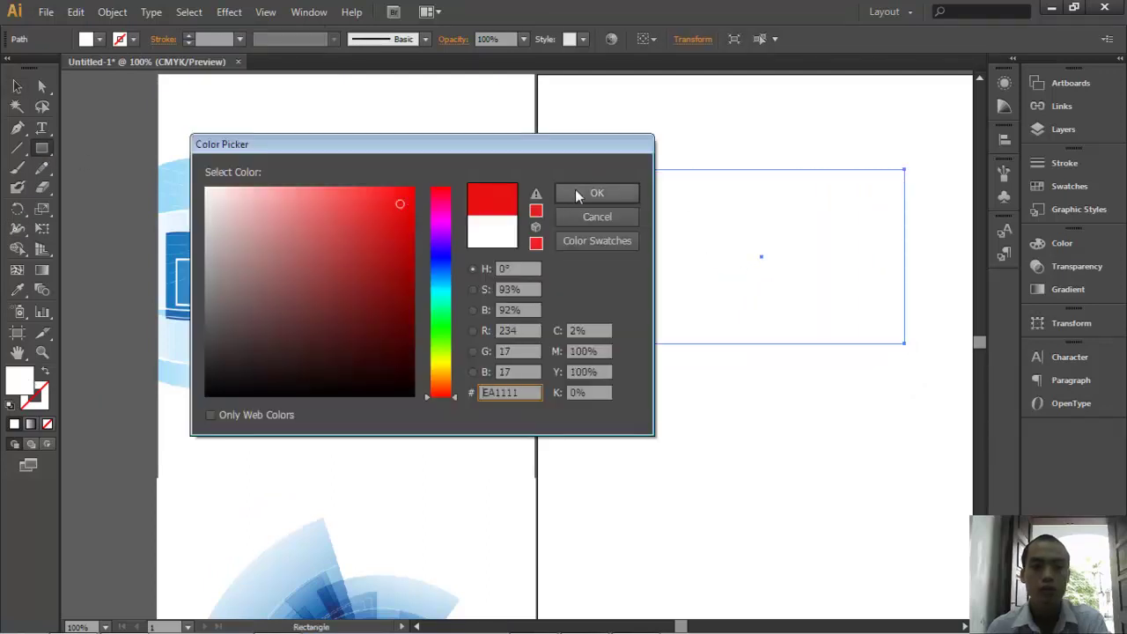
left_click(591, 191)
left_click_drag(756, 296, 567, 375)
left_click_drag(343, 176, 762, 483)
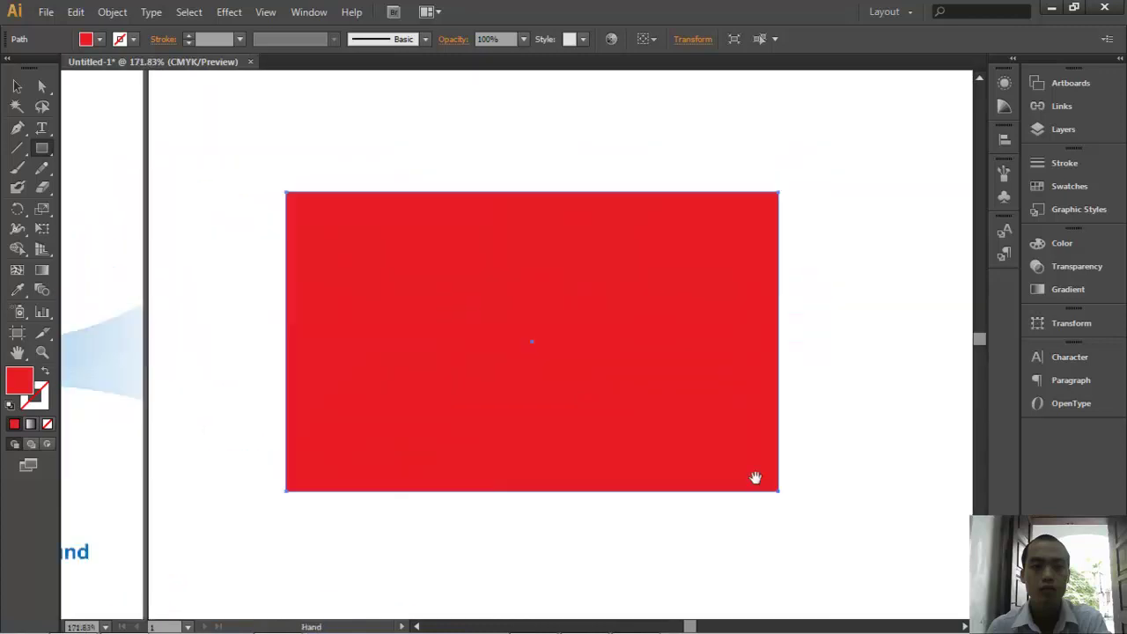
left_click(114, 13)
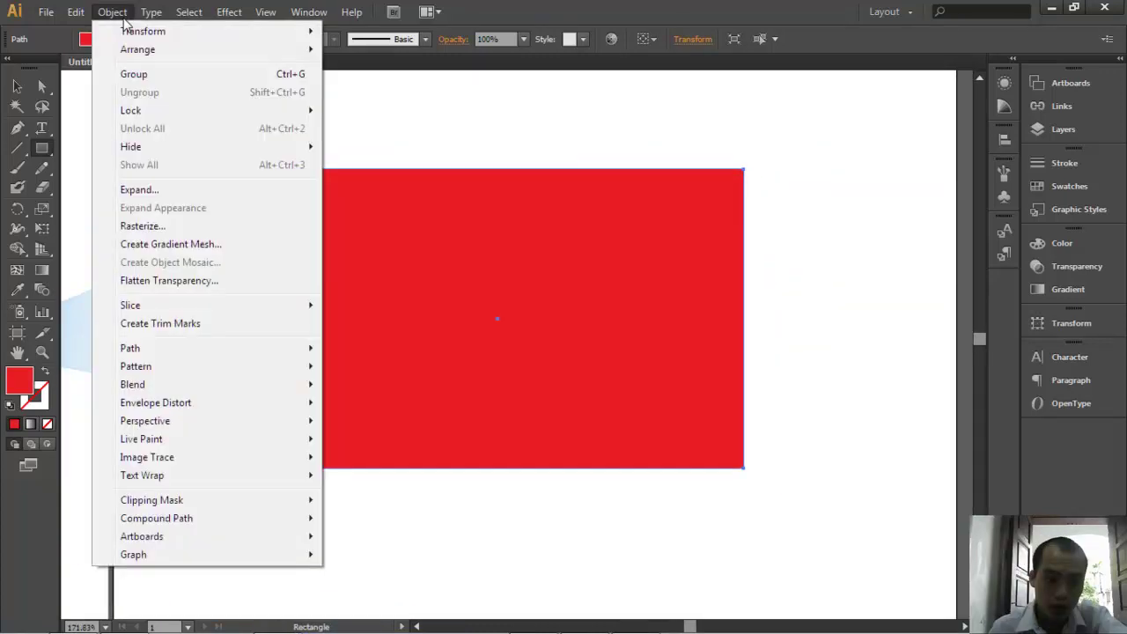
mouse_move(156, 402)
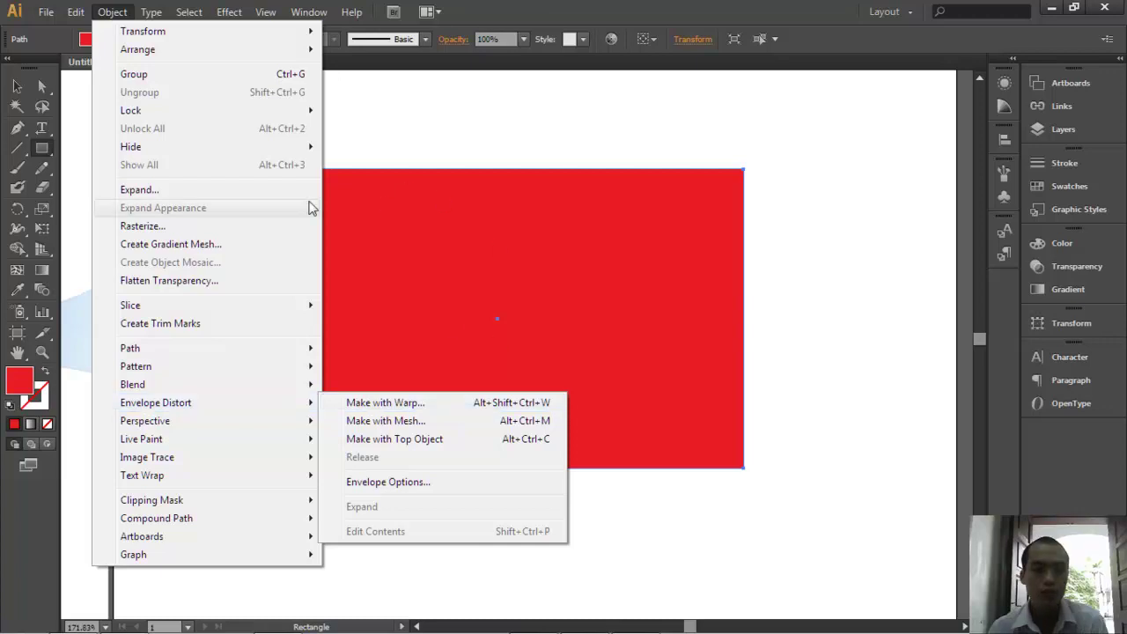
left_click(15, 87)
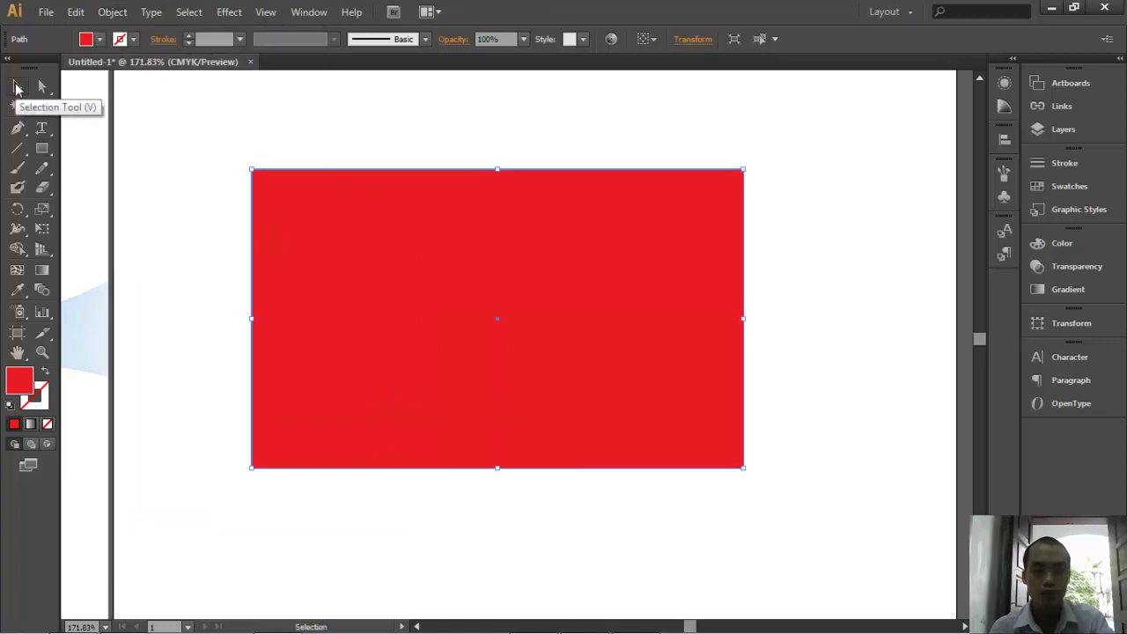
- Move the red rectangle down and left, then zoom out to see it whole
left_click(189, 108)
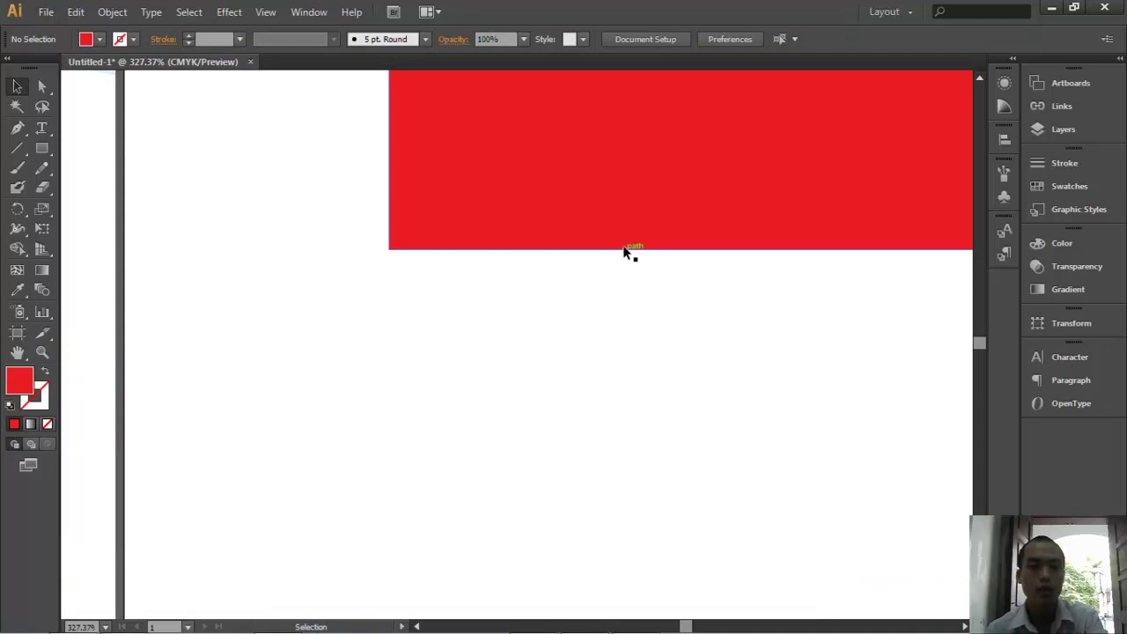
left_click_drag(626, 249, 505, 450)
key("ctrl+minus")
key("ctrl+minus")
key("ctrl+minus")
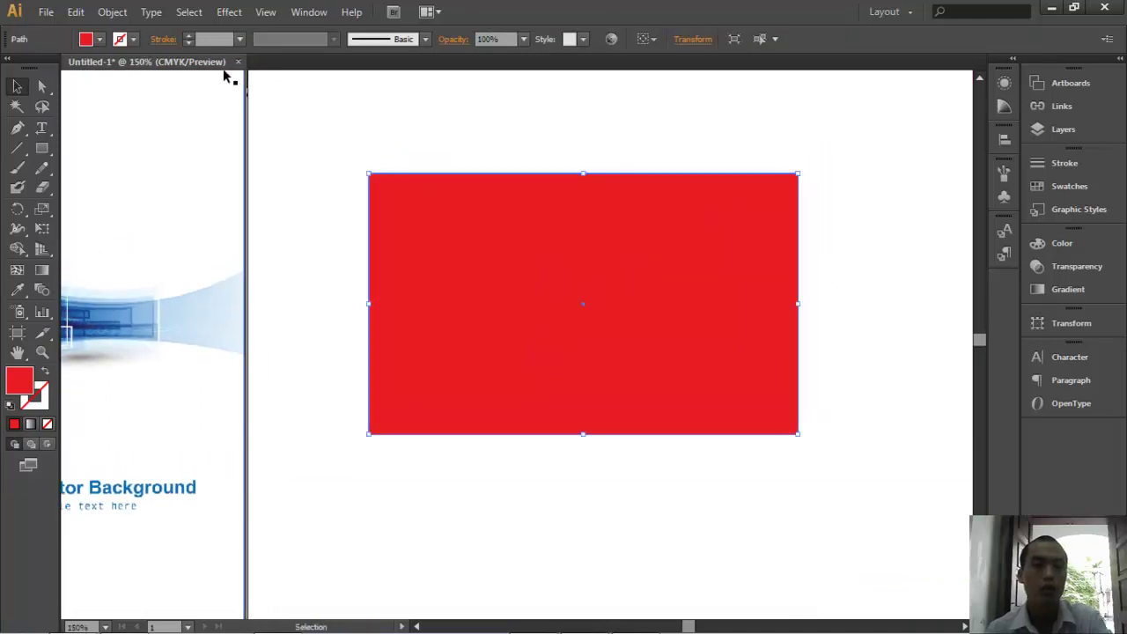
left_click(112, 12)
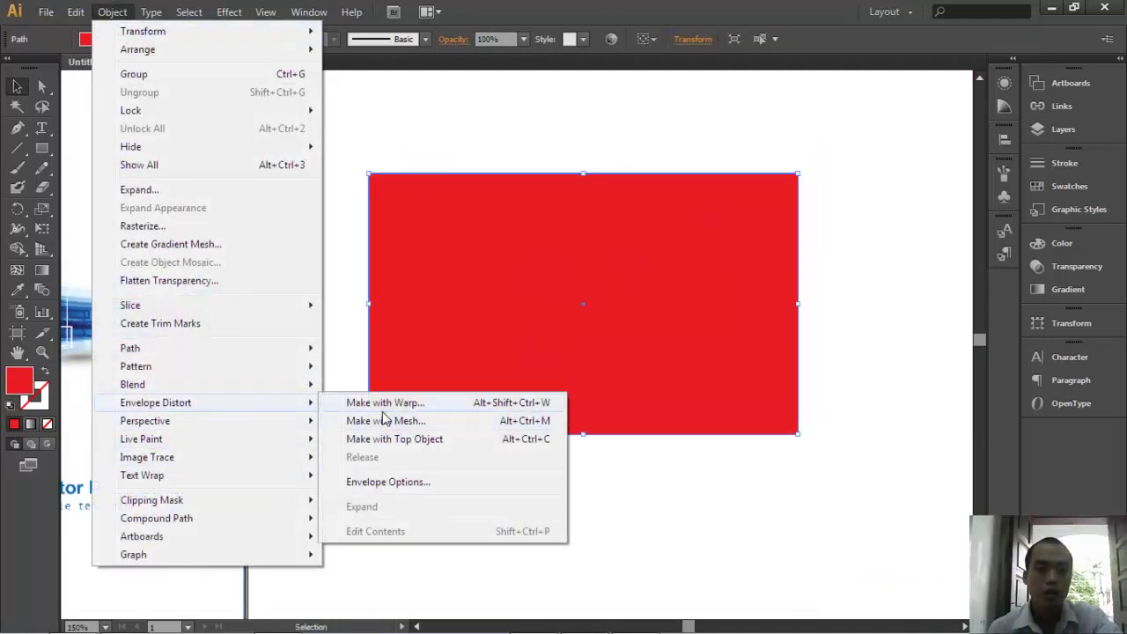
- Start Make with Warp on the red rectangle, keeping horizontal Arc style with Preview on
left_click(385, 402)
mouse_move(841, 88)
left_mouse_down()
mouse_move(234, 171)
mouse_move(229, 188)
mouse_move(291, 156)
mouse_move(315, 118)
left_mouse_up()
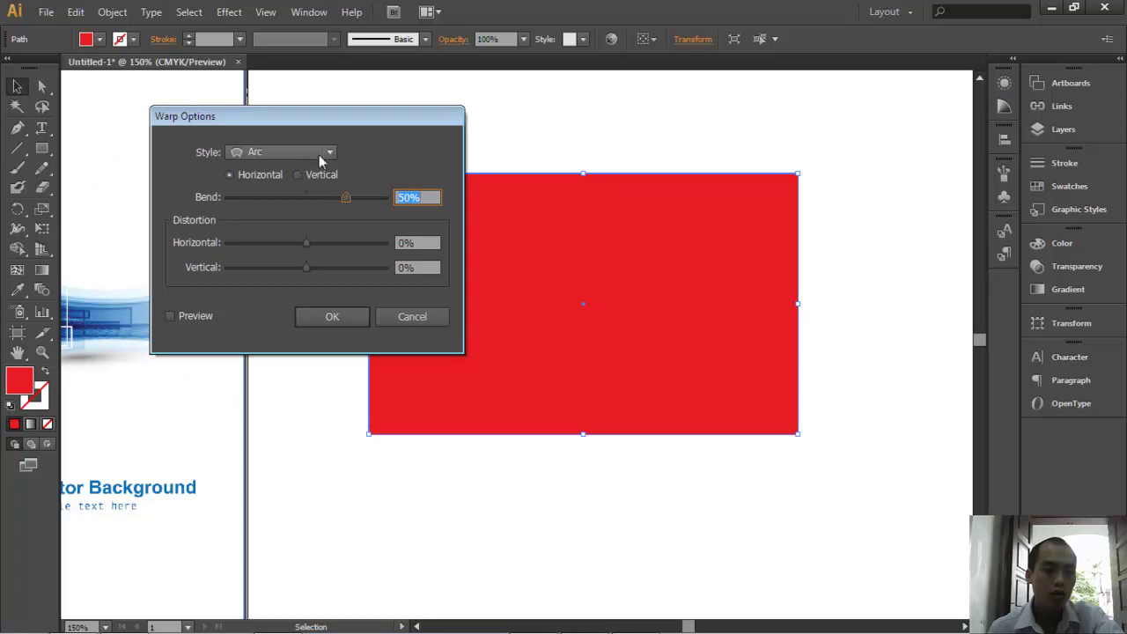
left_click(323, 155)
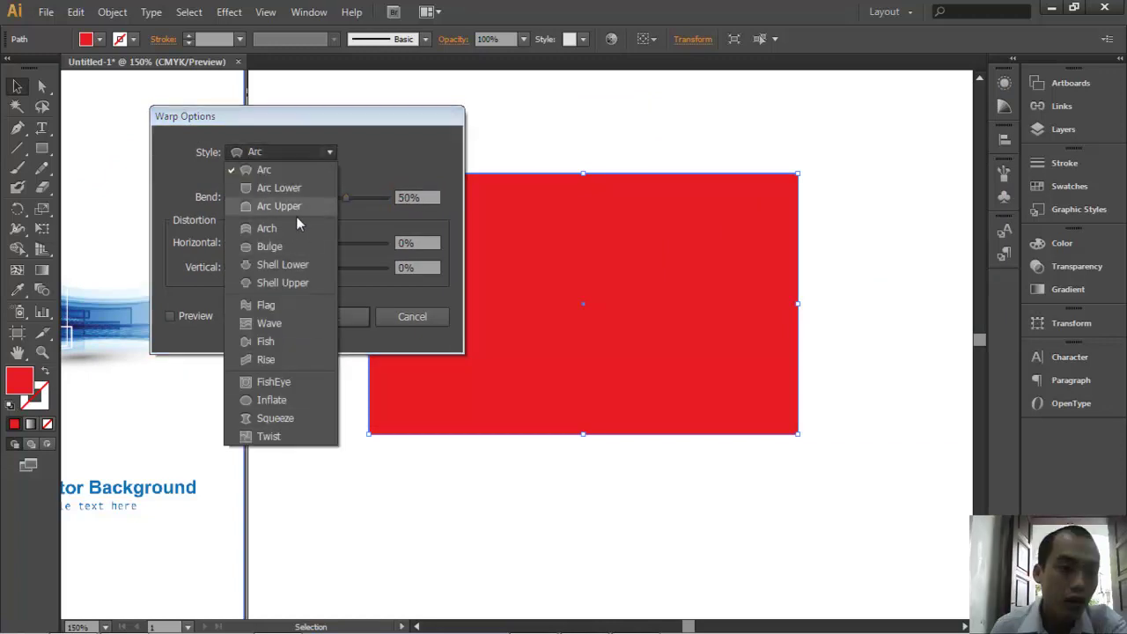
left_click(399, 120)
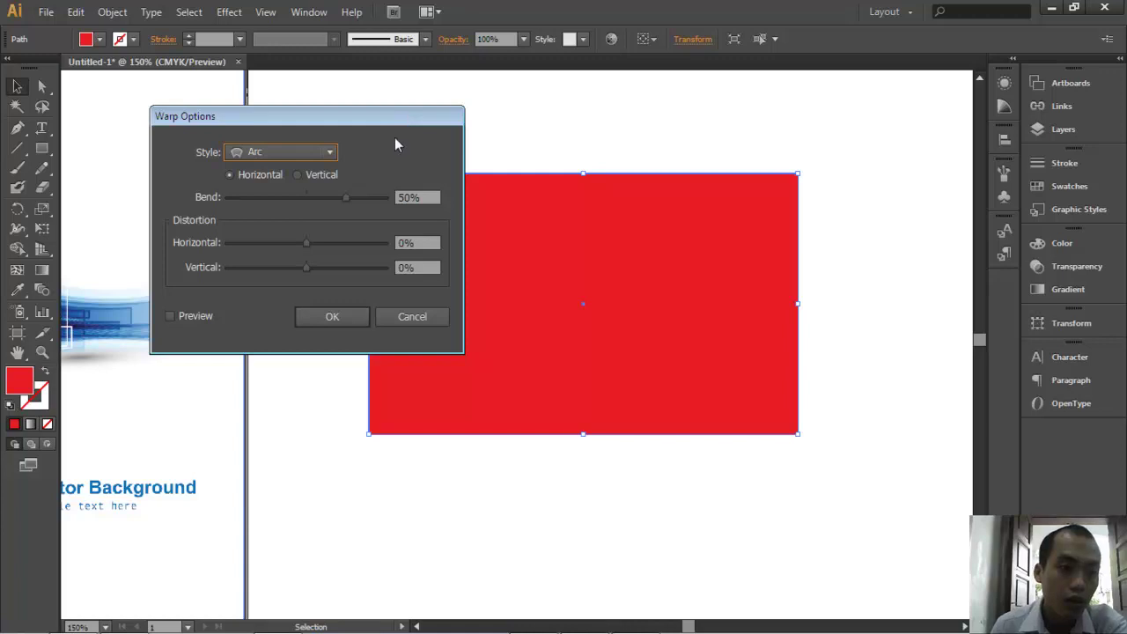
left_click_drag(354, 116, 327, 194)
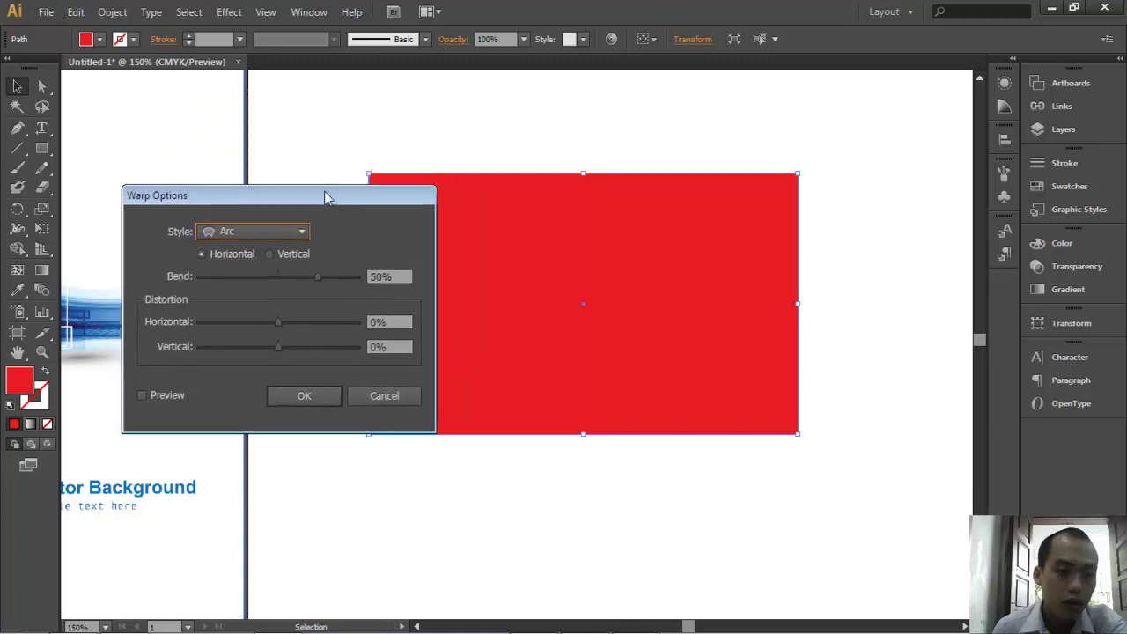
left_click(294, 234)
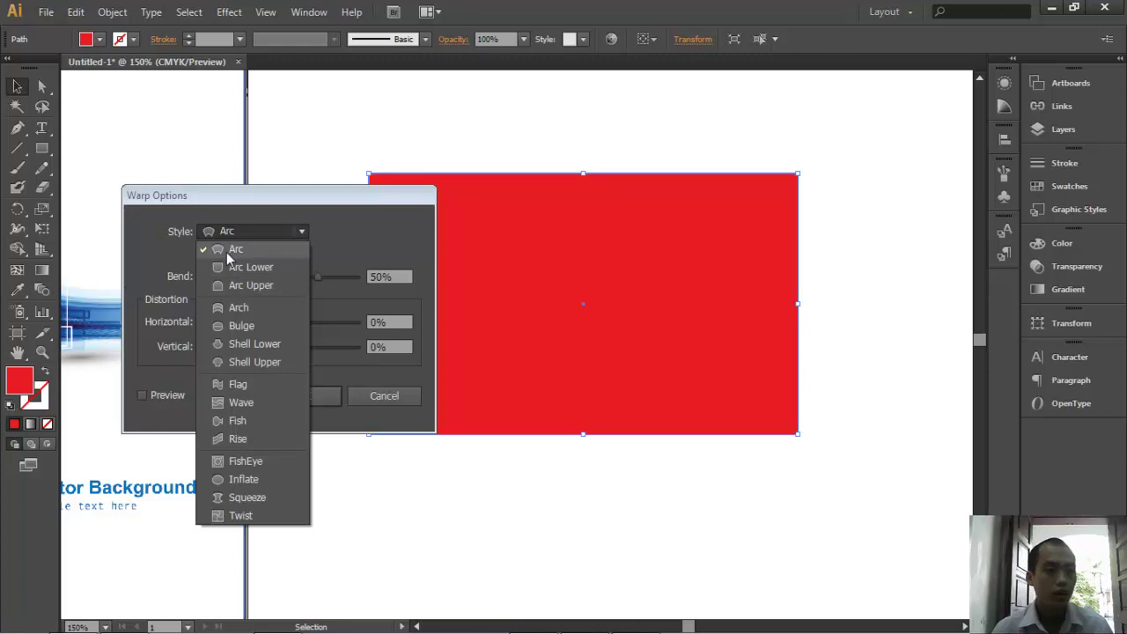
left_click(342, 233)
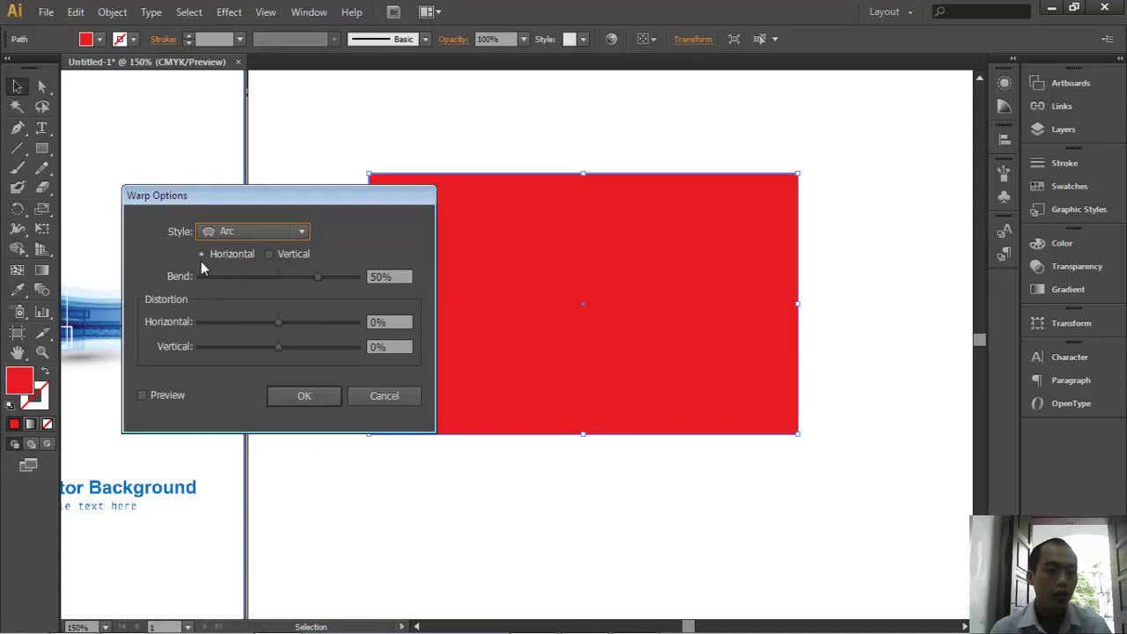
left_click(270, 254)
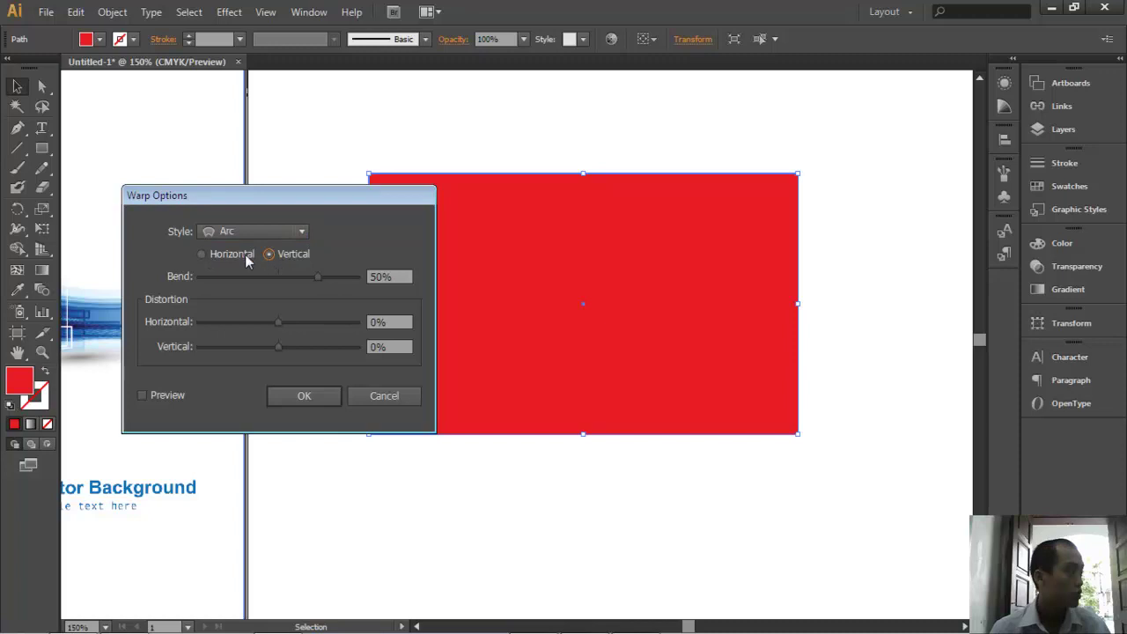
left_click(200, 255)
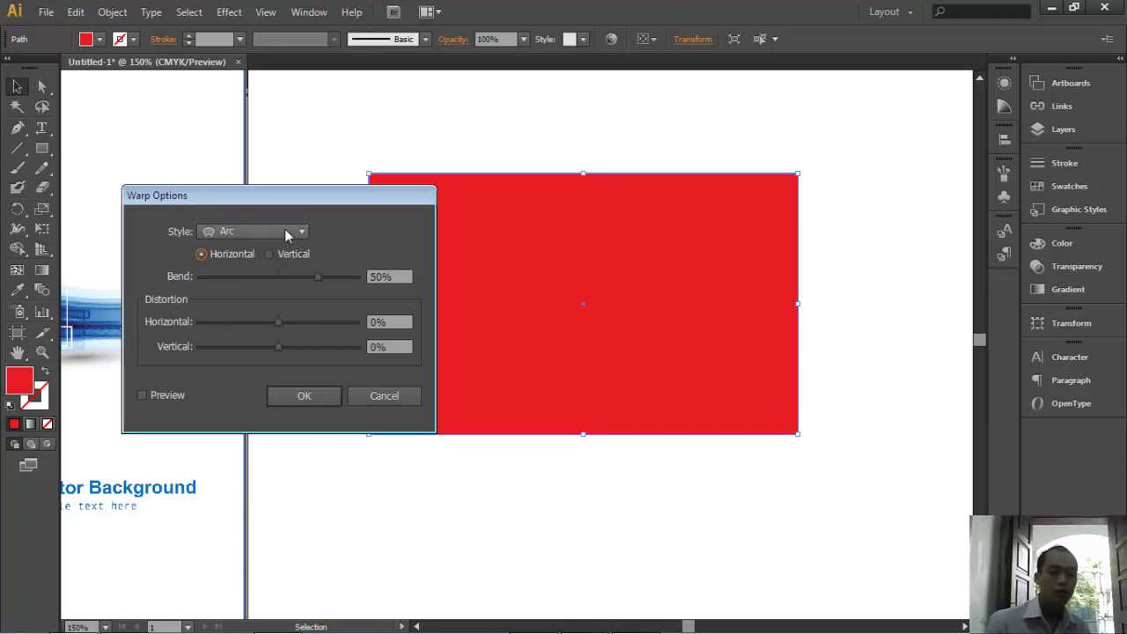
left_click(142, 395)
- Apply the Arc warp with Bend -45%, Horizontal distortion 90% and Vertical 0%
mouse_move(325, 205)
left_mouse_down()
mouse_move(326, 289)
mouse_move(304, 366)
left_mouse_up()
mouse_move(294, 447)
left_mouse_down()
mouse_move(188, 452)
mouse_move(328, 453)
mouse_move(288, 449)
left_mouse_up()
mouse_move(243, 451)
left_mouse_down()
mouse_move(183, 453)
mouse_move(256, 445)
left_mouse_up()
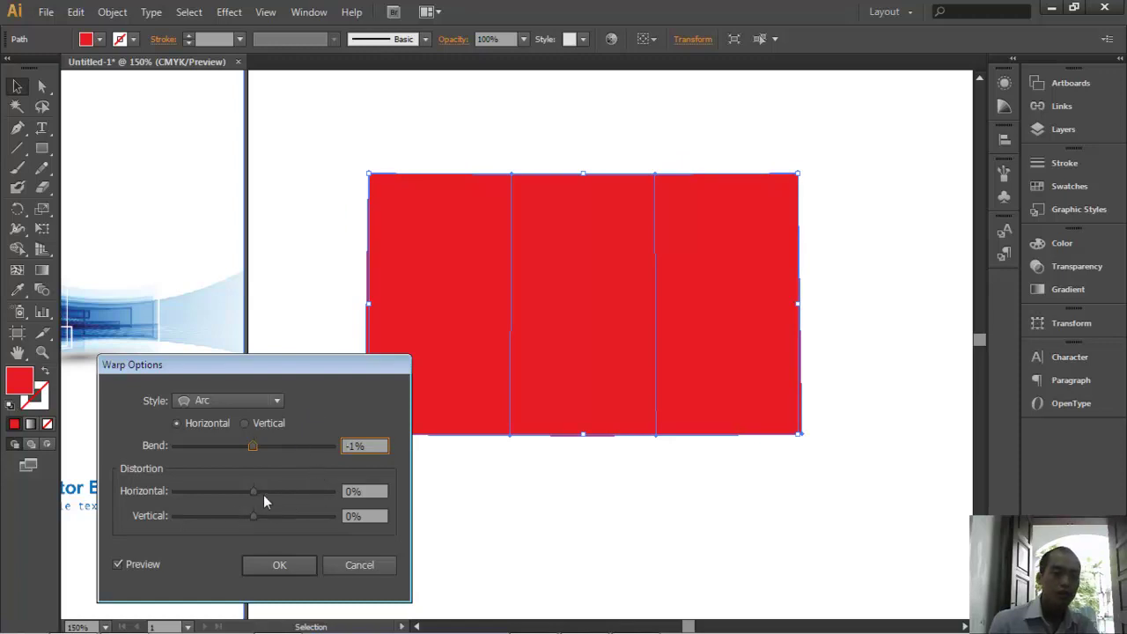
left_click_drag(252, 446, 216, 446)
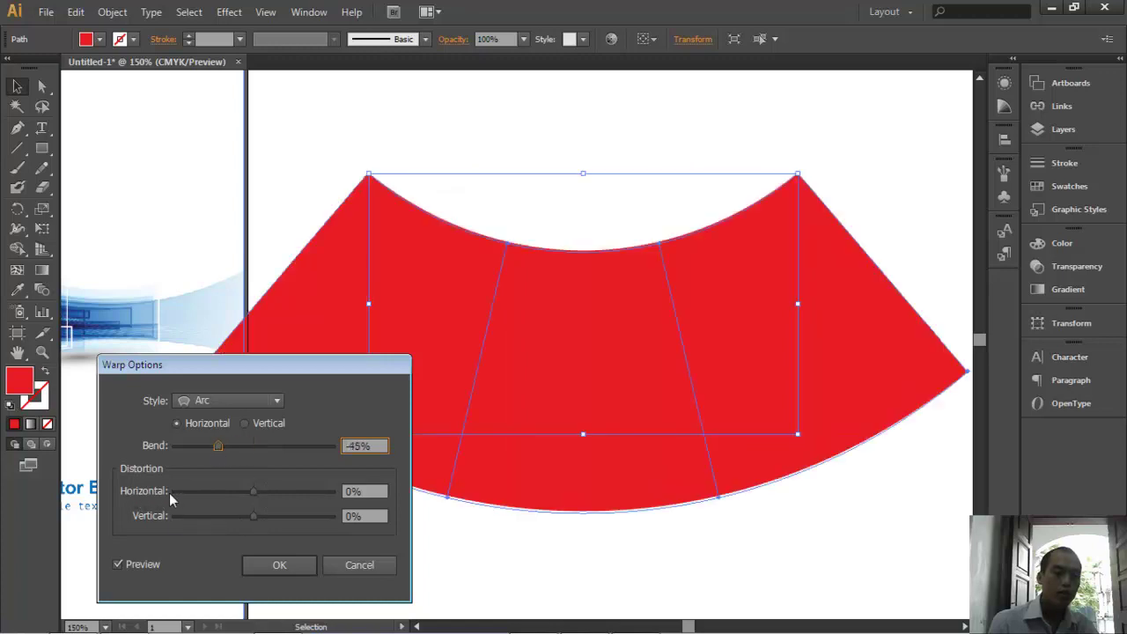
mouse_move(253, 490)
left_mouse_down()
mouse_move(196, 496)
mouse_move(309, 493)
mouse_move(182, 493)
left_mouse_up()
mouse_move(254, 518)
left_mouse_down()
mouse_move(216, 520)
mouse_move(312, 519)
mouse_move(254, 517)
left_mouse_up()
left_click_drag(190, 491, 323, 498)
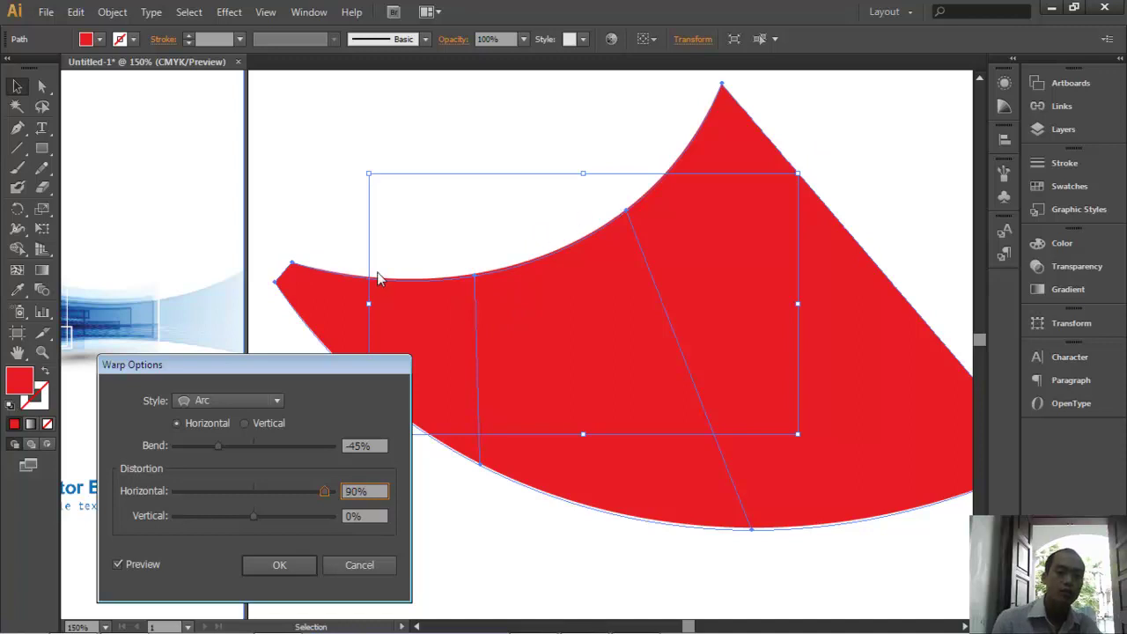
left_click_drag(287, 365, 283, 293)
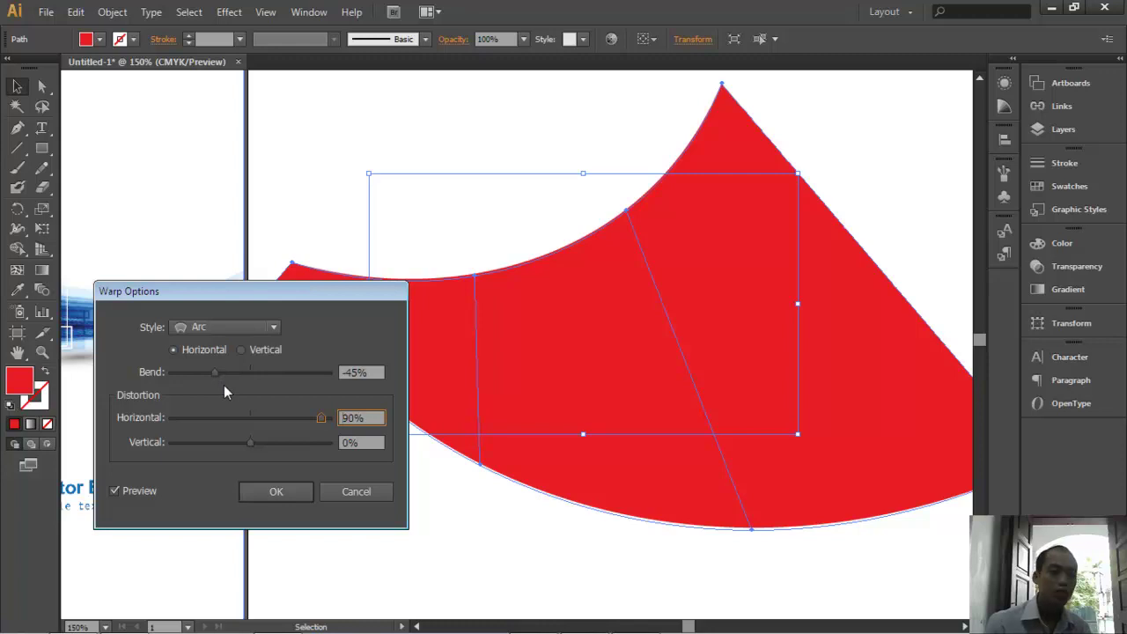
left_click(116, 490)
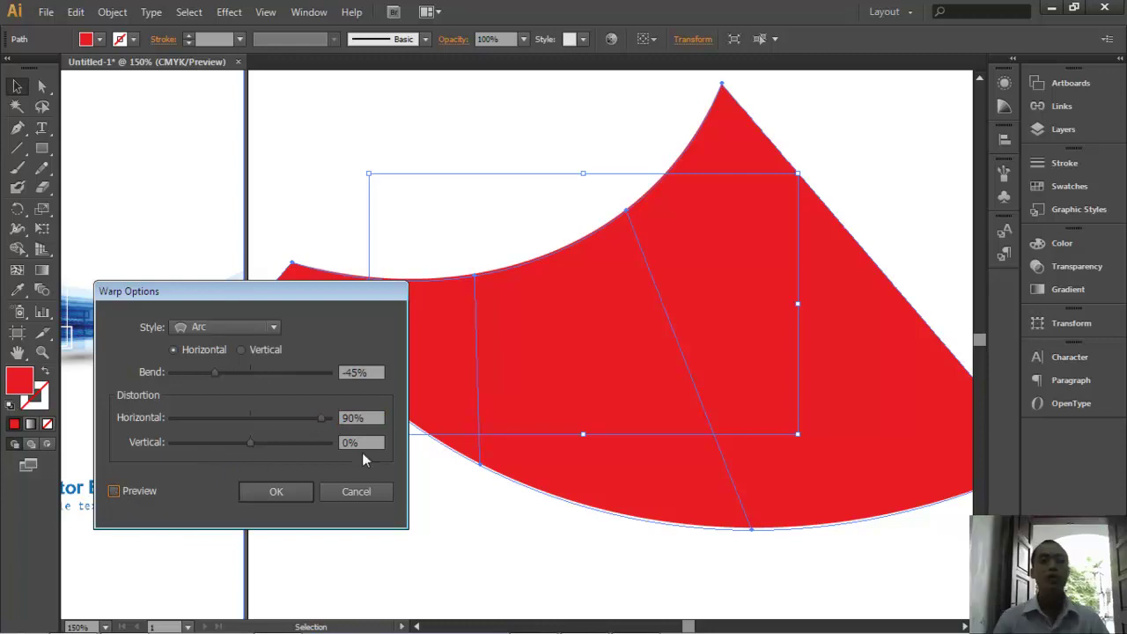
left_click(114, 491)
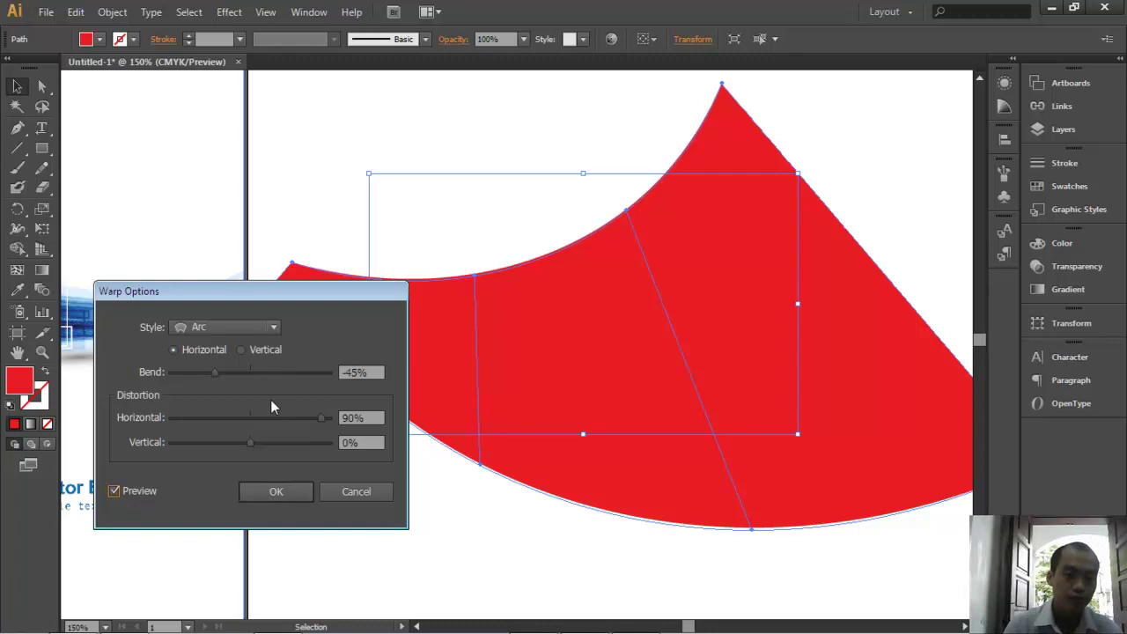
left_click(259, 493)
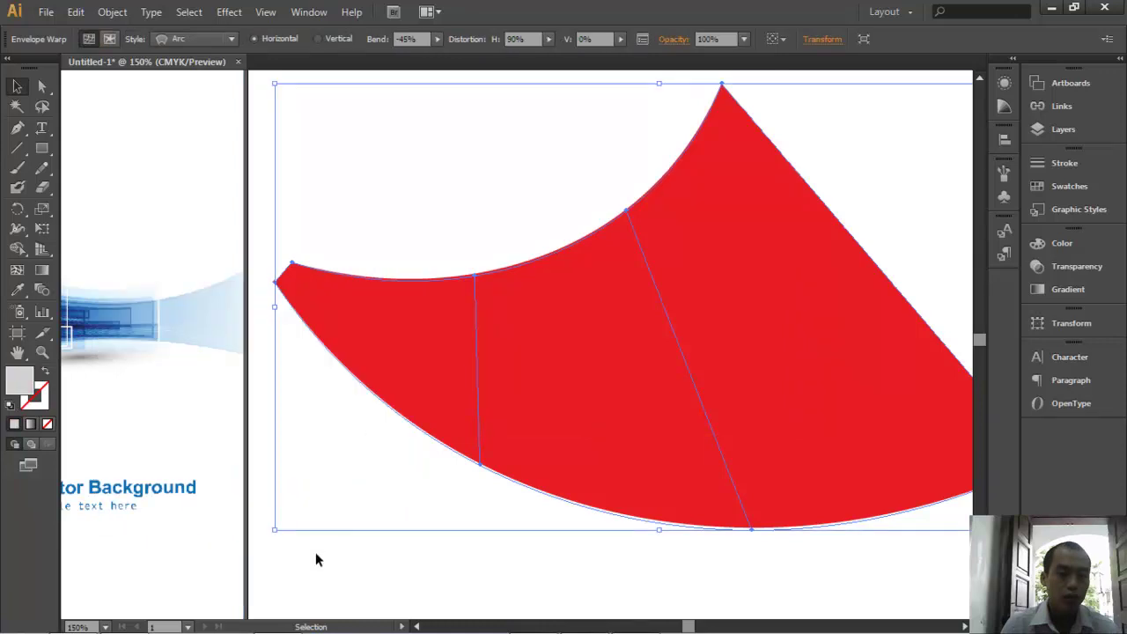
- Scale down the warped red shape and move it up and to the right
left_click(315, 552)
left_click_drag(414, 418, 448, 418)
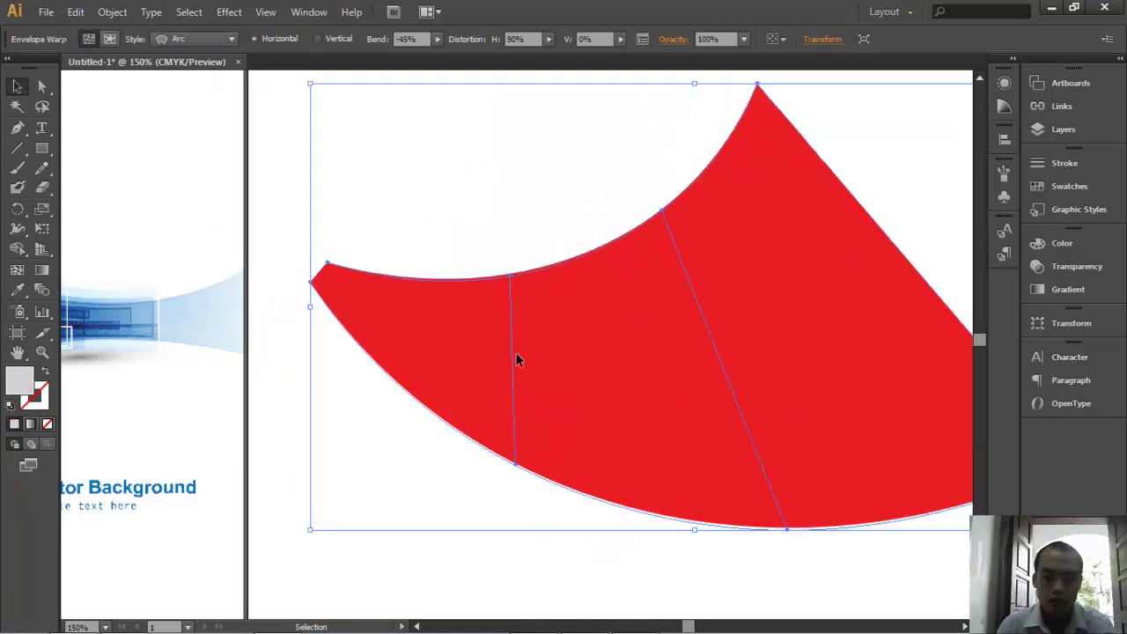
left_click_drag(515, 353, 517, 343)
scroll(510, 346, "down", 2)
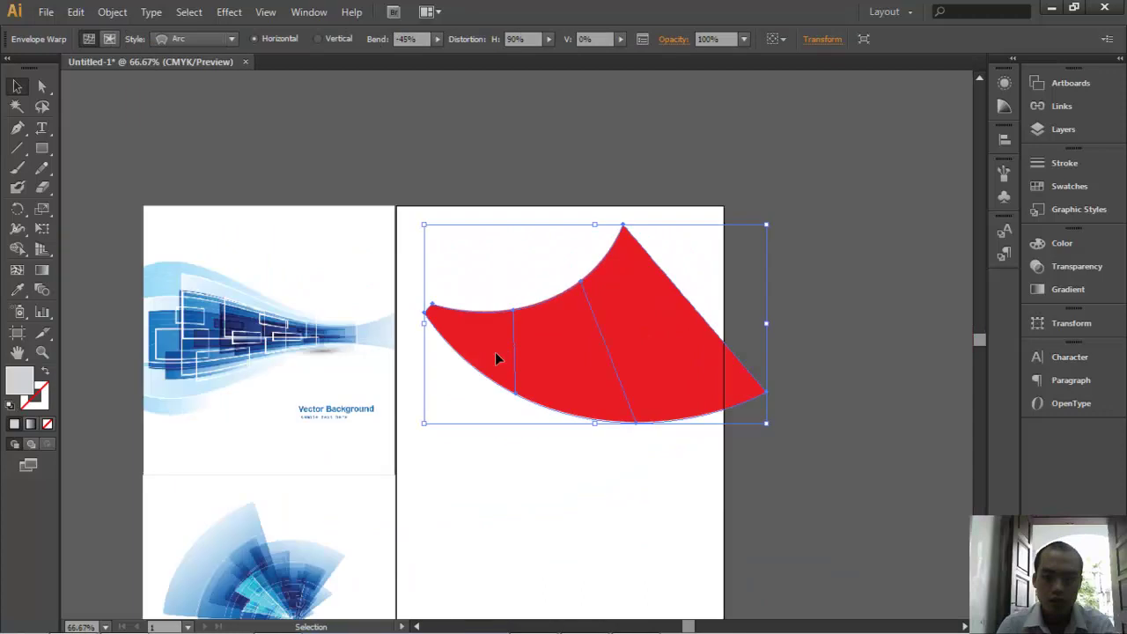
left_click_drag(766, 225, 665, 283)
left_click_drag(587, 357, 615, 331)
- Zoom in on the red shape, test dragging a mesh point, then undo it
key("ctrl+space")
left_click_drag(391, 229, 795, 473)
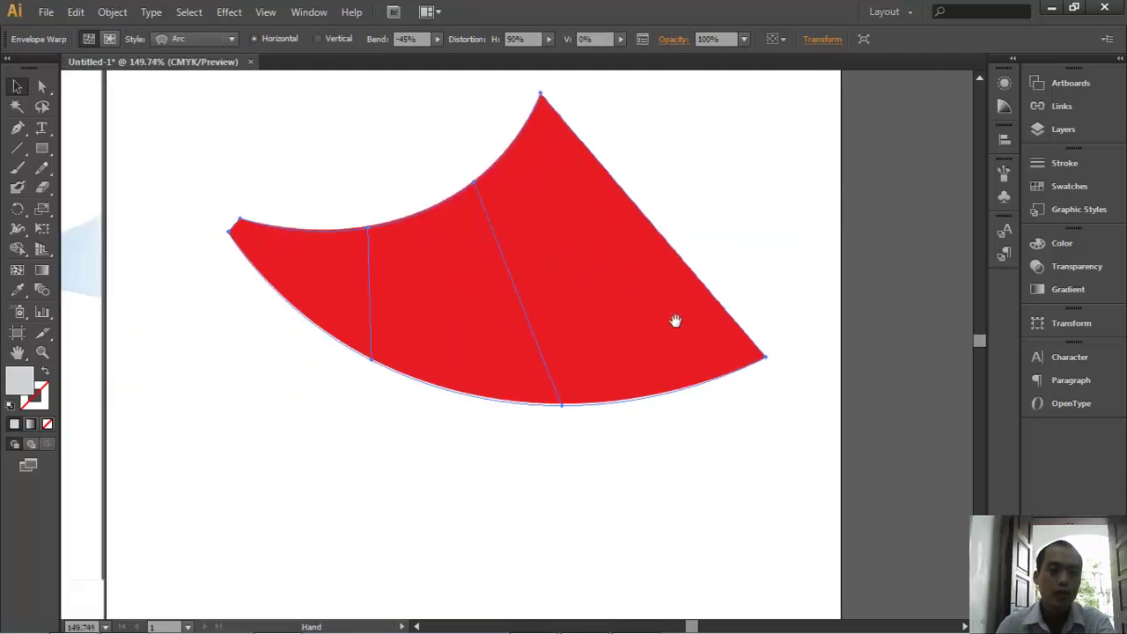
left_click(559, 343)
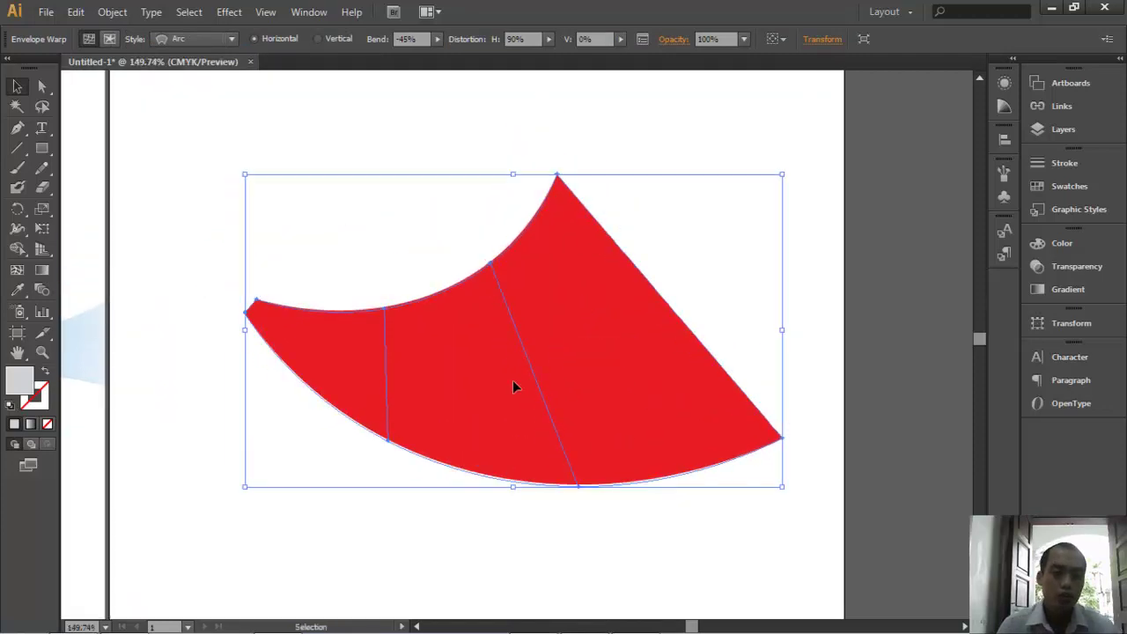
left_click(42, 85)
mouse_move(503, 139)
left_mouse_down()
mouse_move(586, 194)
mouse_move(529, 154)
left_mouse_up()
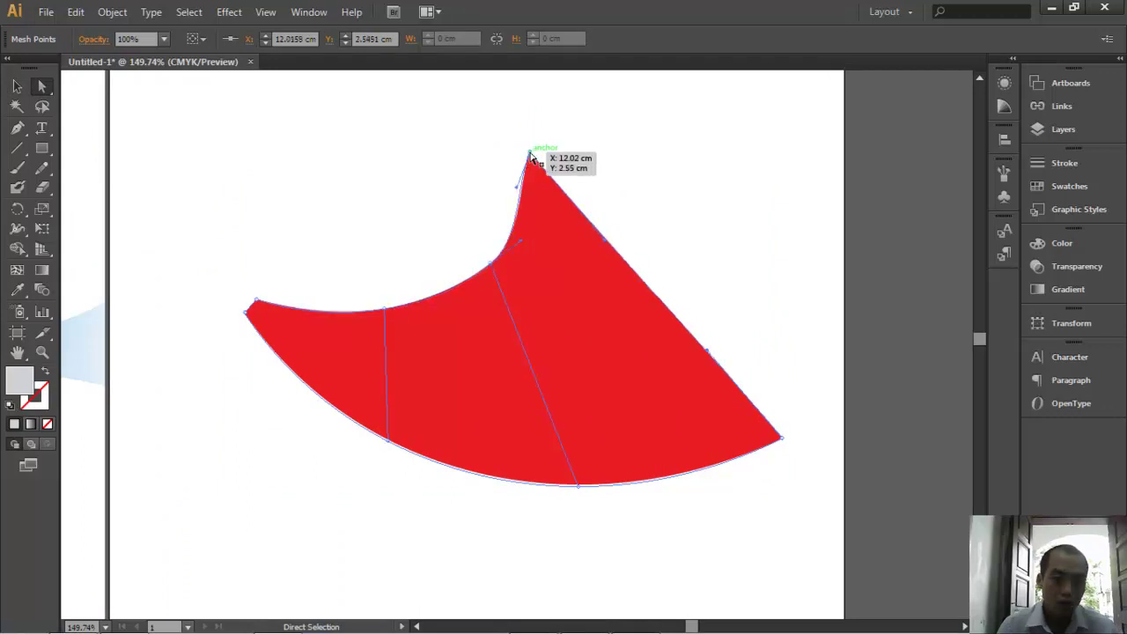
key("ctrl+z")
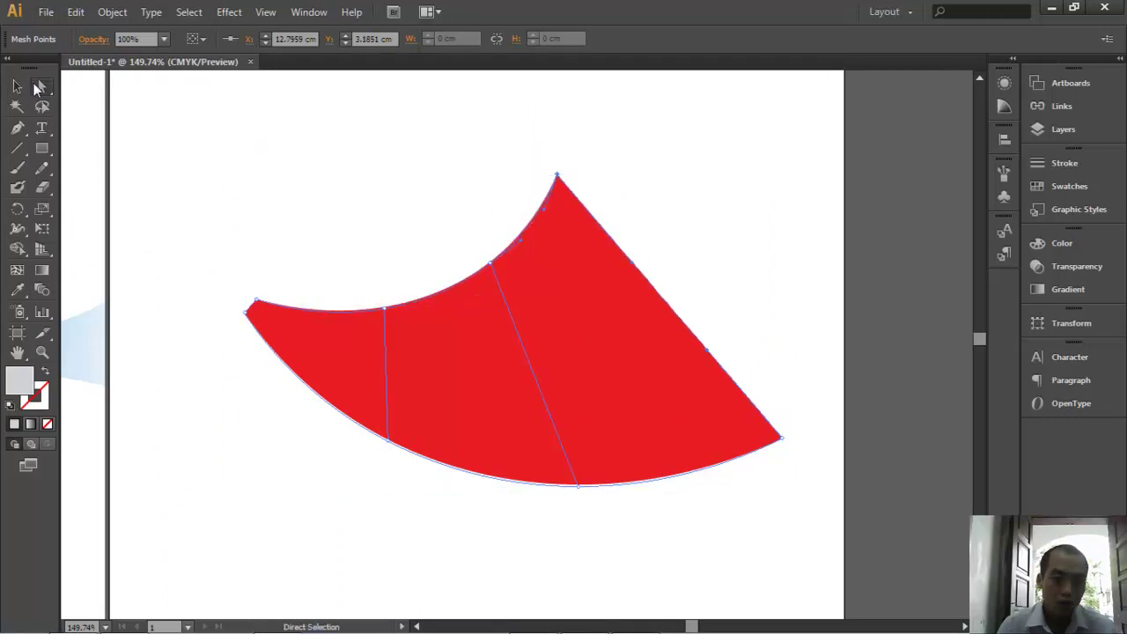
left_click(16, 85)
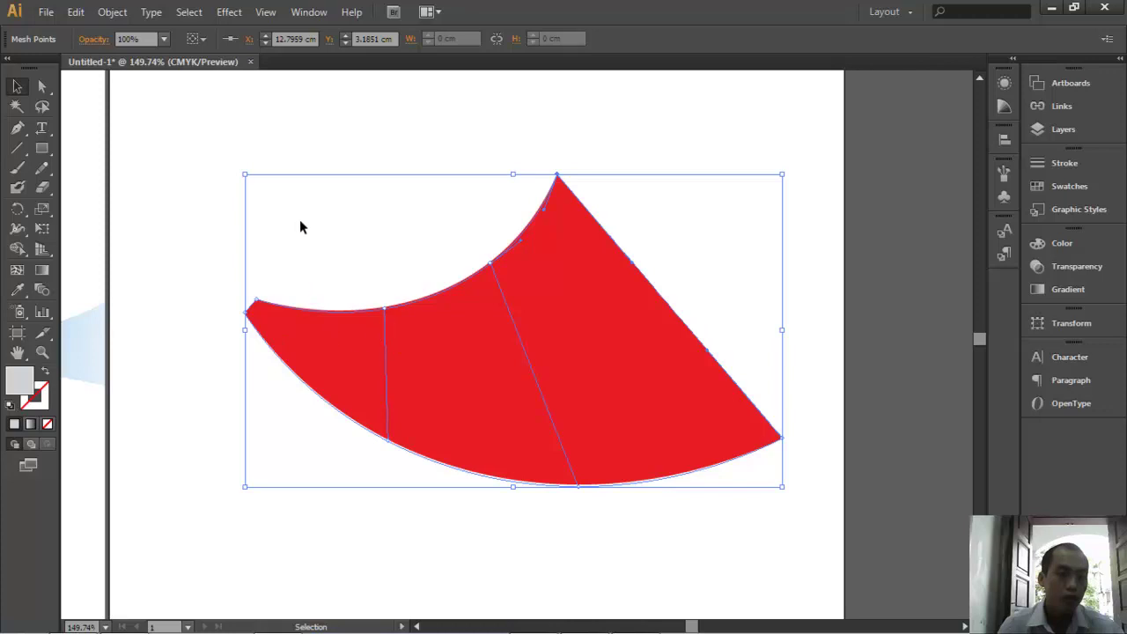
left_click(112, 11)
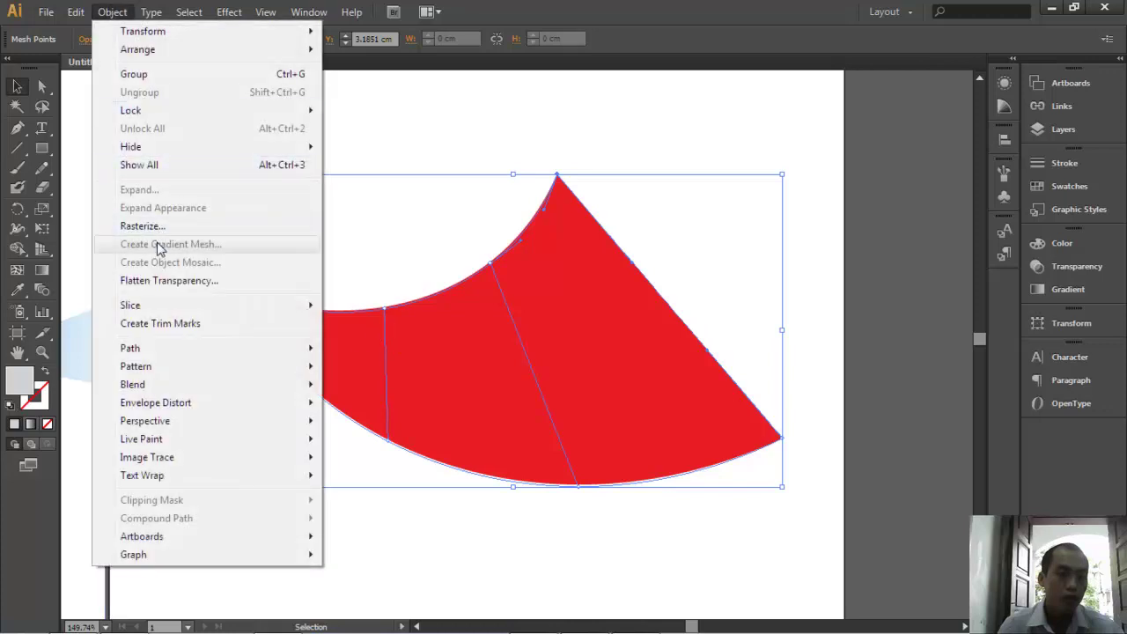
key("Escape")
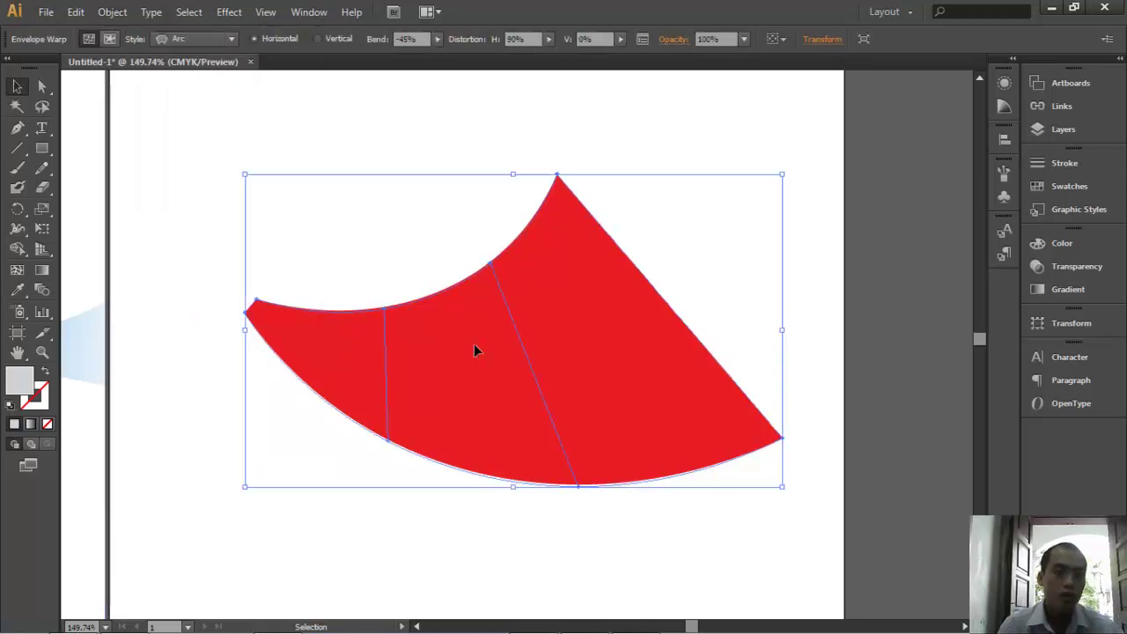
left_click(111, 12)
left_click(139, 190)
left_click(522, 382)
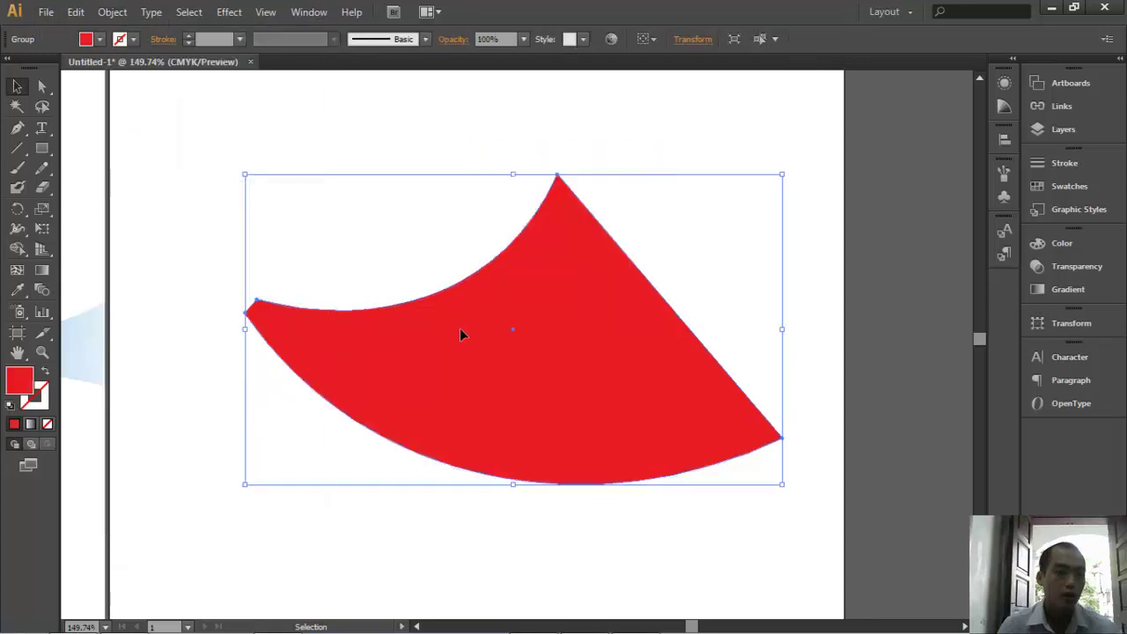
left_click(422, 176)
left_click(490, 261)
left_click_drag(524, 343, 483, 352)
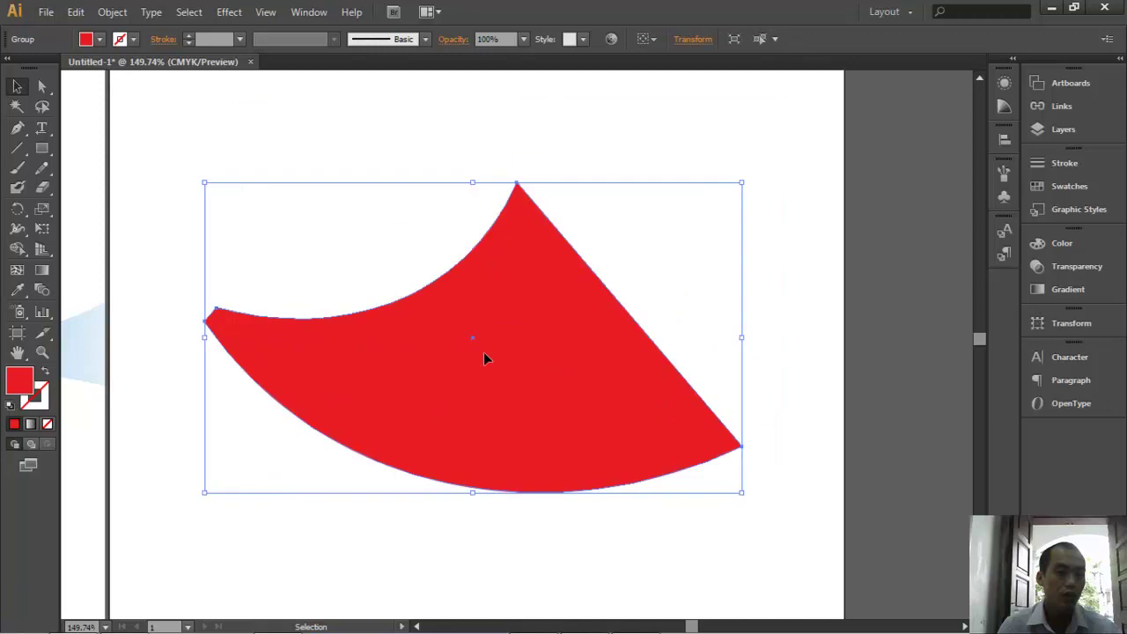
mouse_move(502, 275)
left_mouse_down()
mouse_move(564, 289)
mouse_move(607, 255)
mouse_move(532, 264)
mouse_move(511, 288)
left_mouse_up()
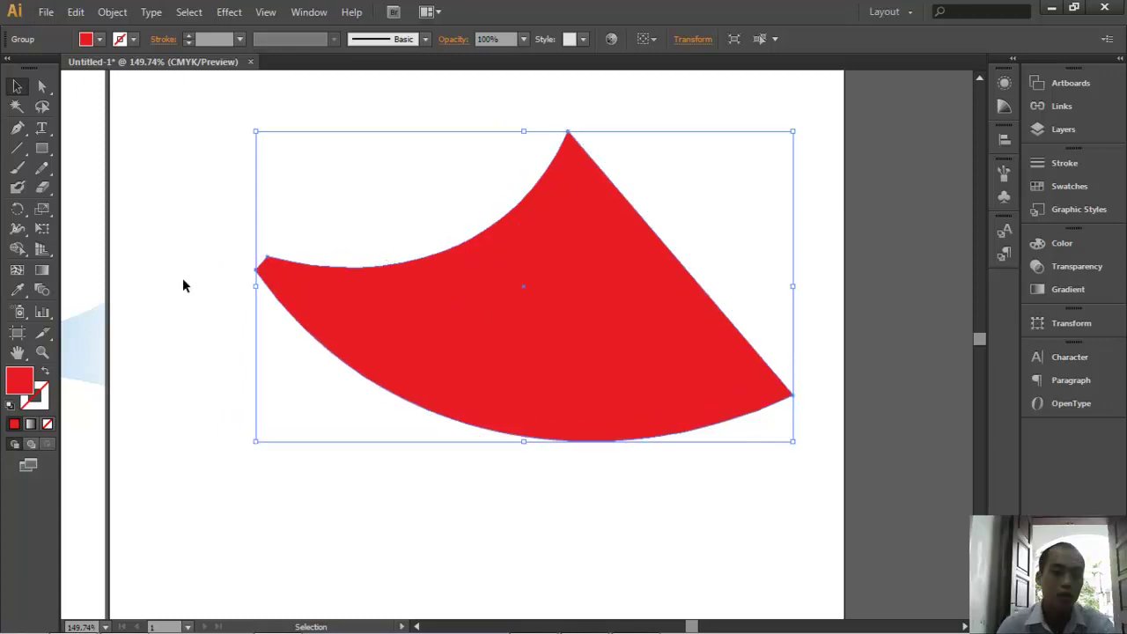
key("ctrl+z")
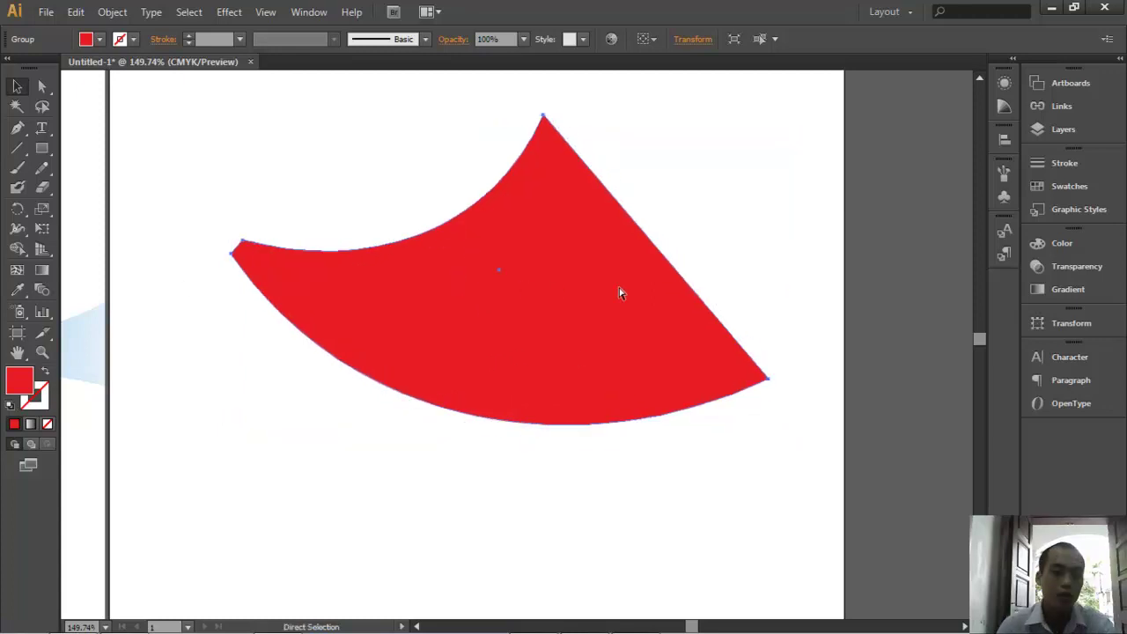
key("ctrl+z")
key("ctrl+z")
key("ctrl+z")
key("ctrl+z")
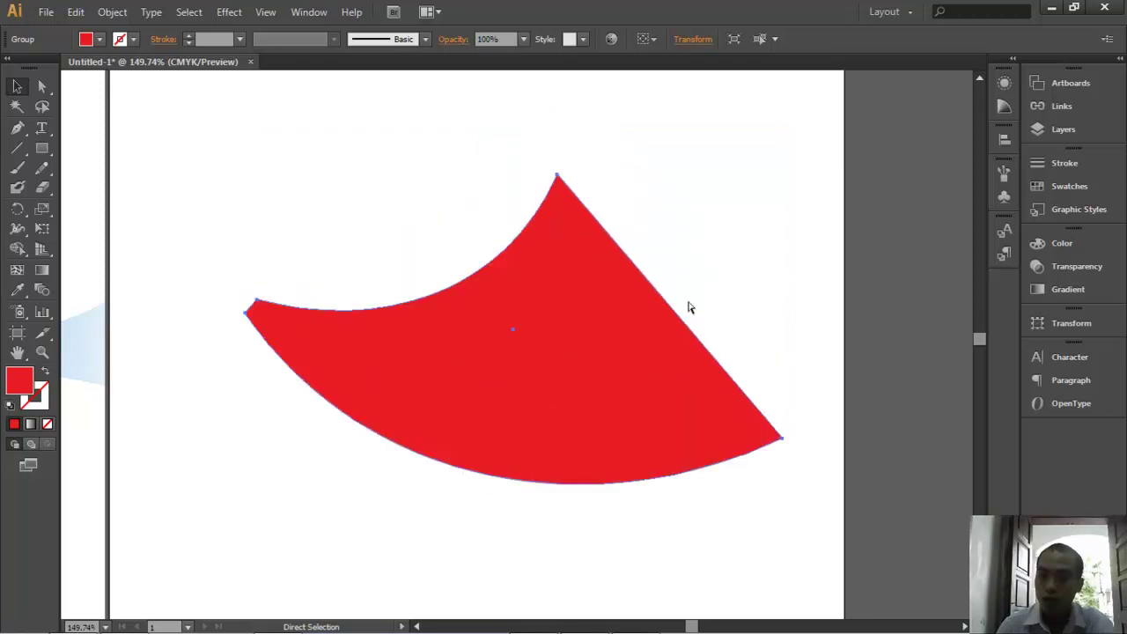
key("ctrl+z")
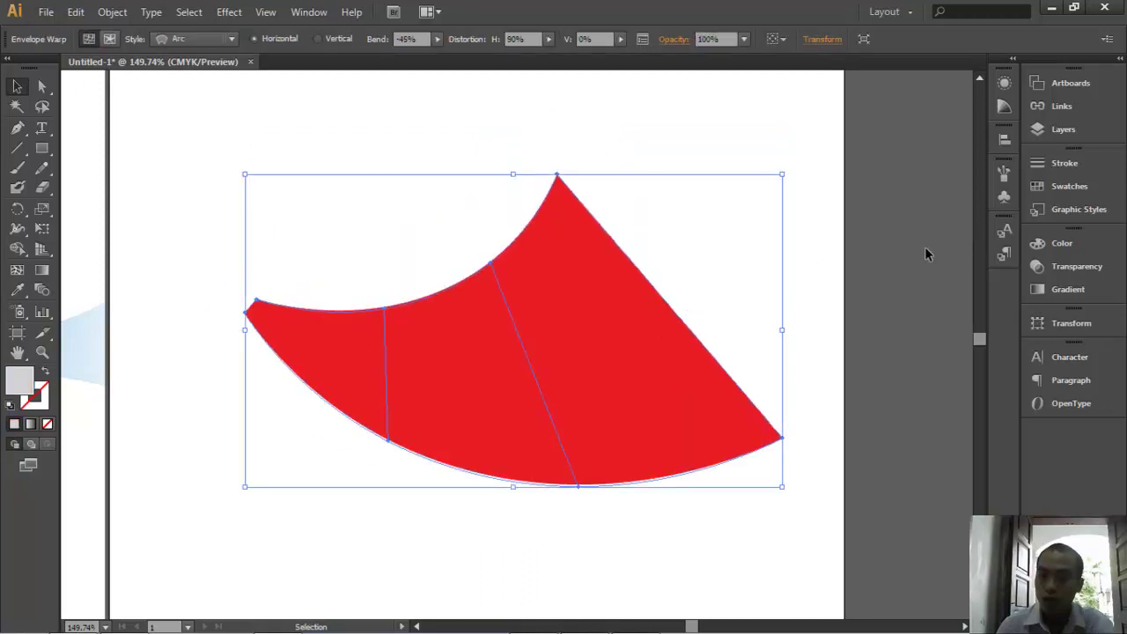
- Give the red fan an opacity mask and start editing the mask
left_click(1061, 268)
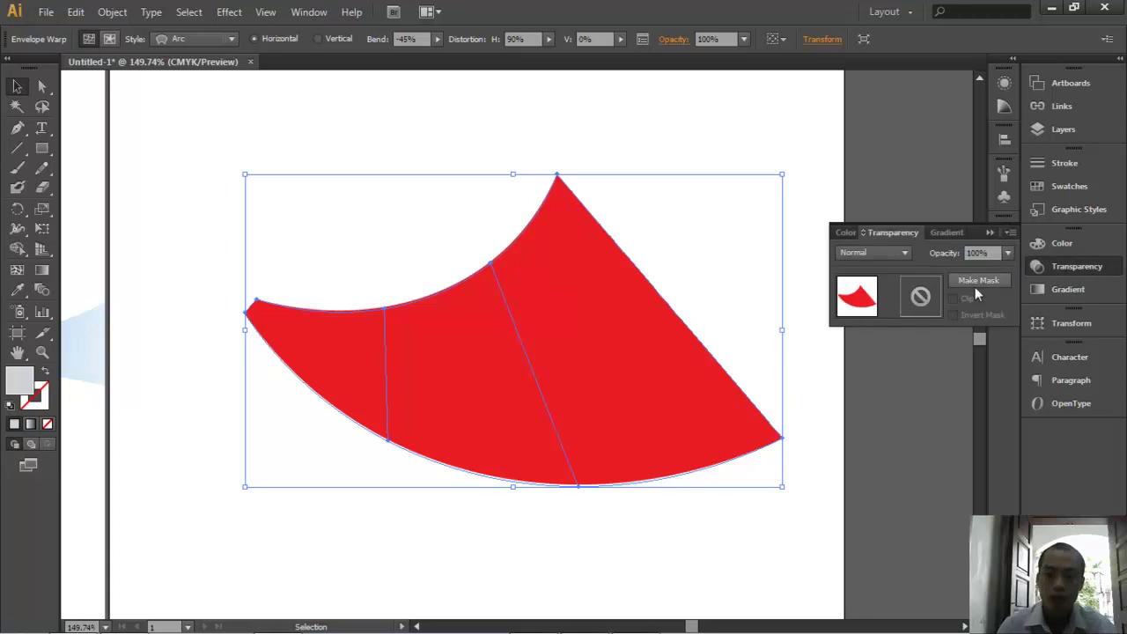
left_click(974, 281)
left_click(926, 301)
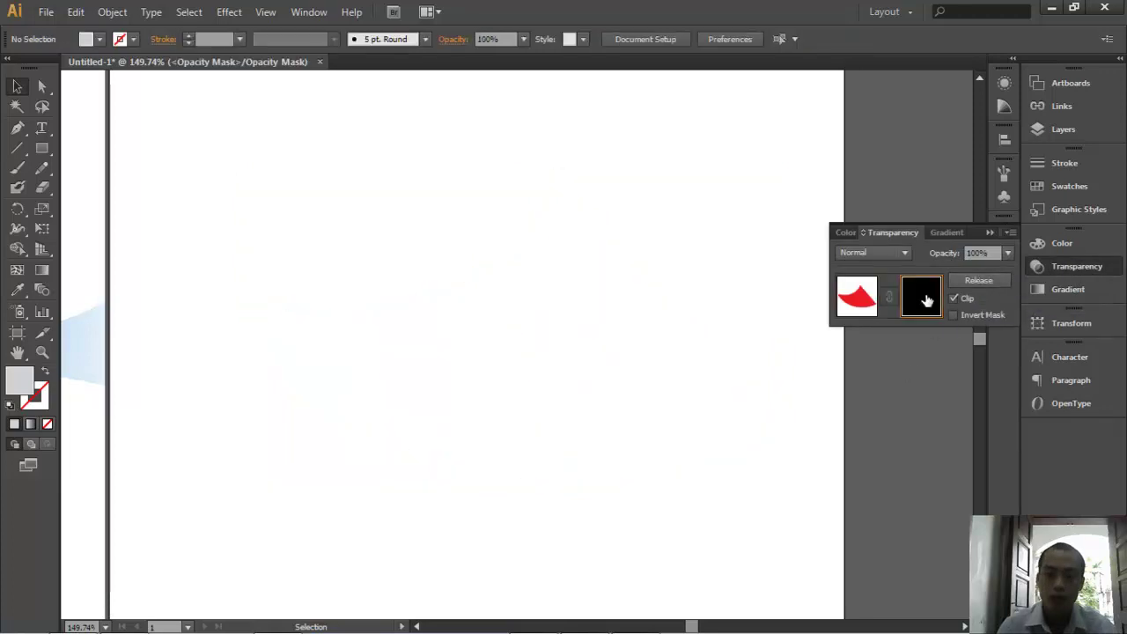
- Fill the mask with a gradient rectangle covering the artboard, then return to the artwork
left_click(42, 148)
left_click_drag(204, 103, 821, 538)
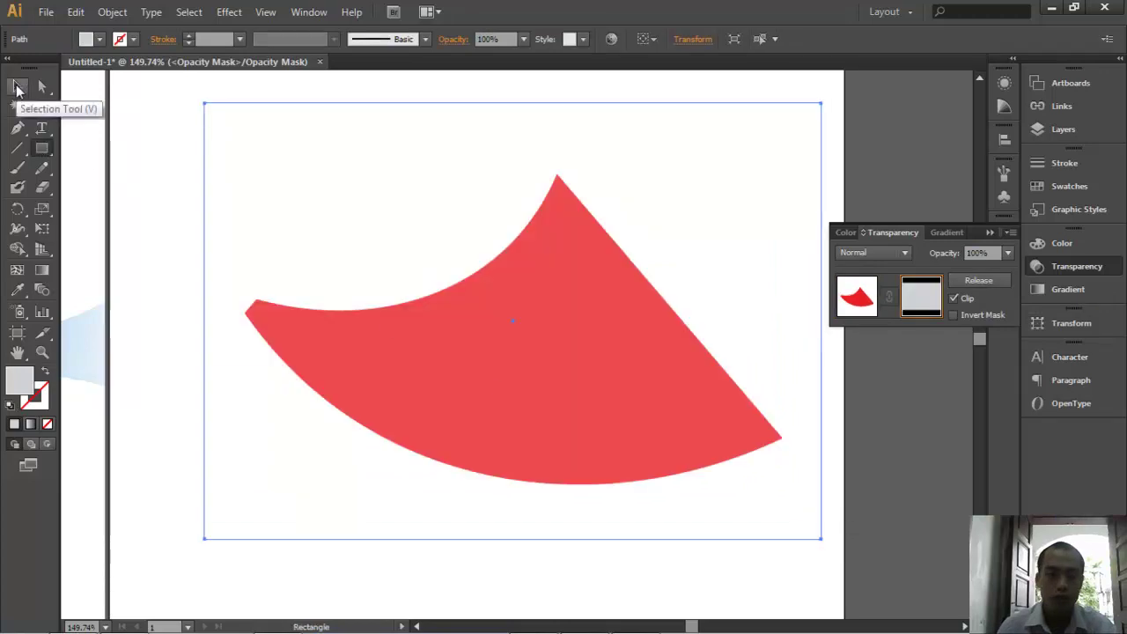
left_click(29, 425)
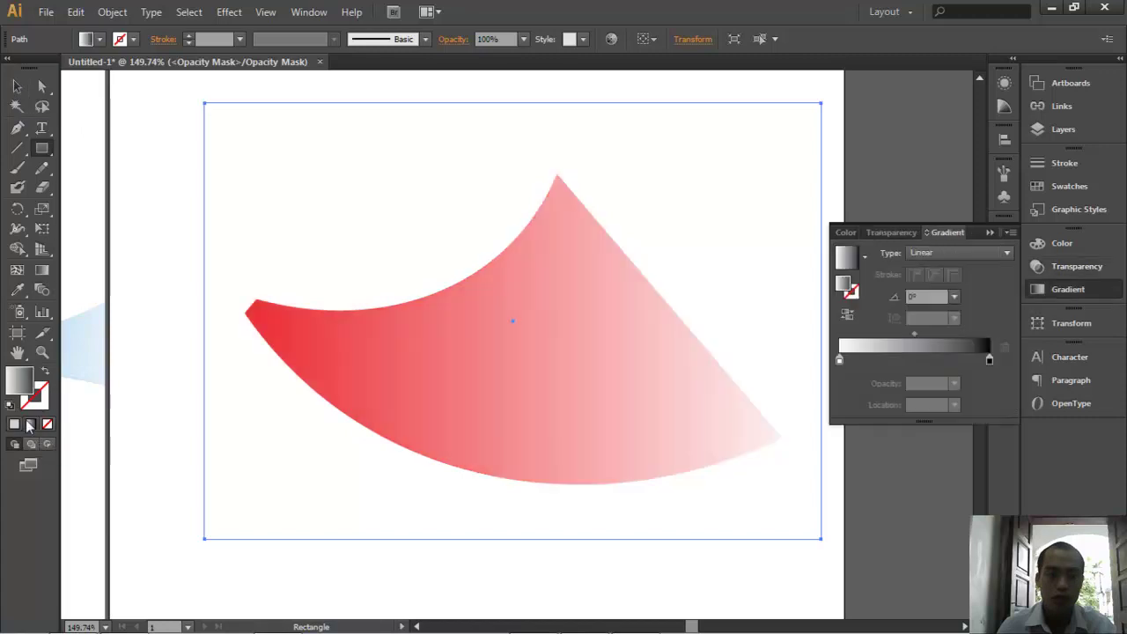
left_click(18, 85)
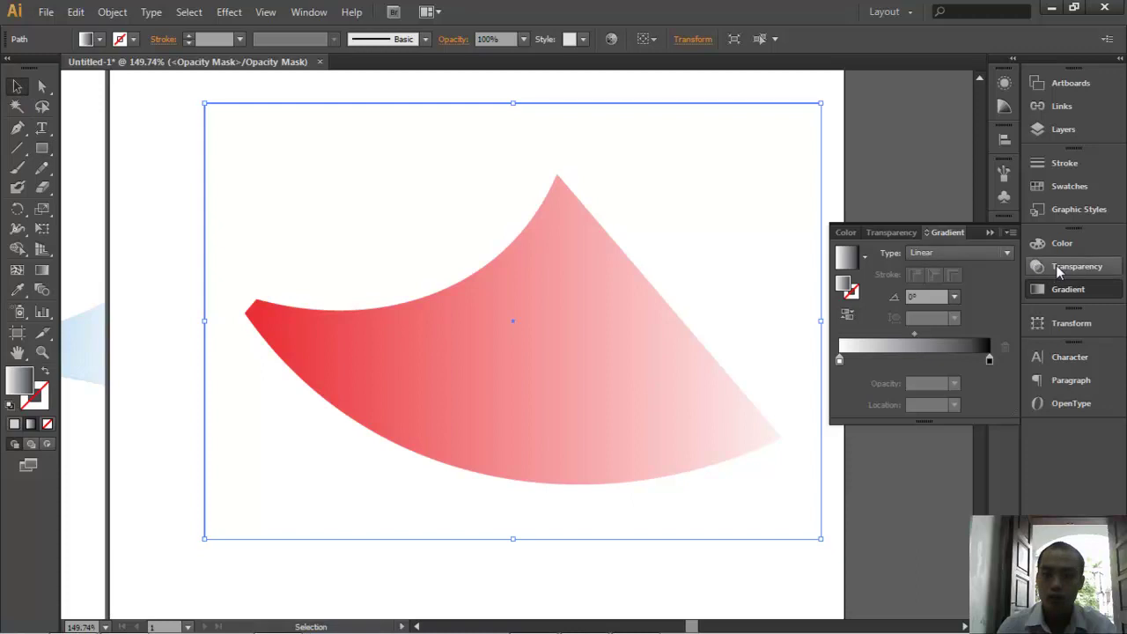
left_click(1076, 266)
left_click(857, 297)
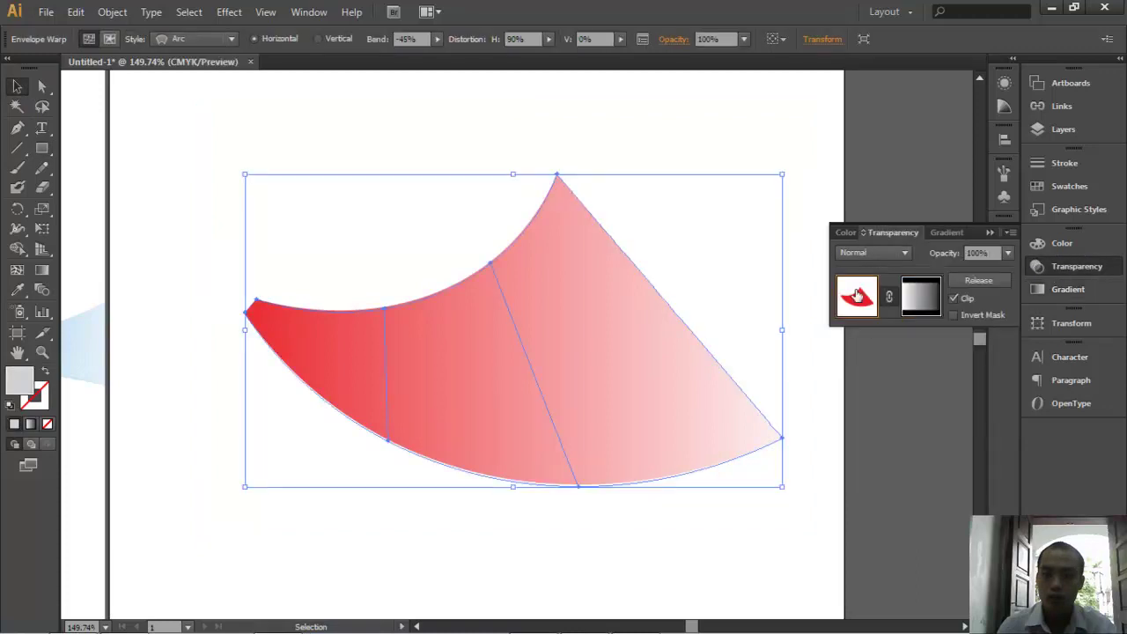
- Move the faded shape and resize the gradient mask rectangle to fit it
left_click_drag(637, 354, 505, 319)
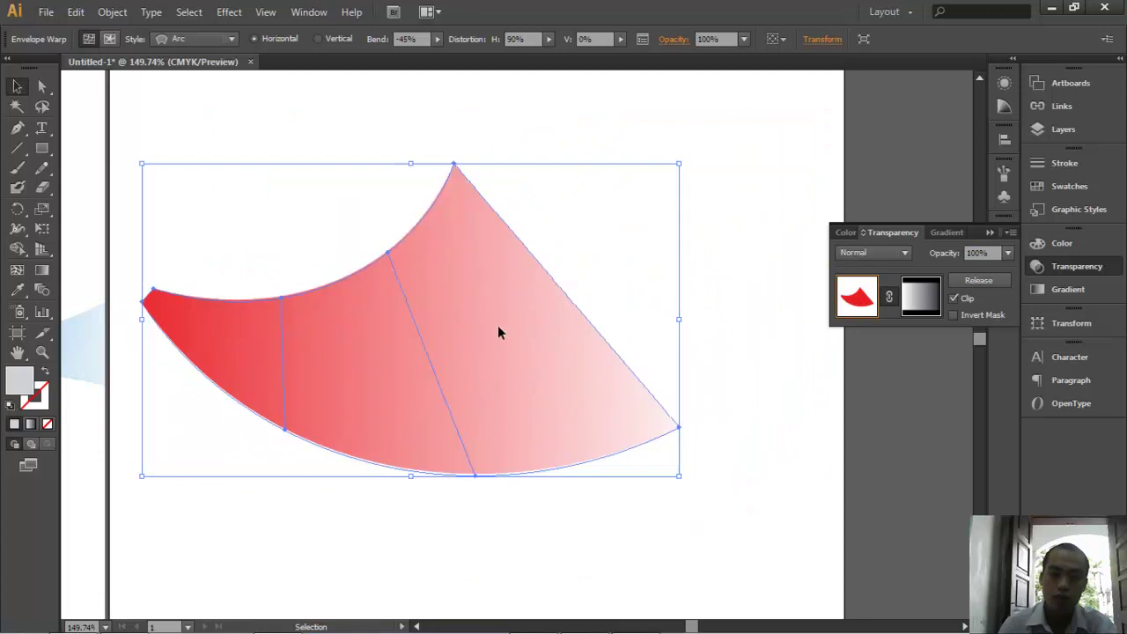
left_click(920, 297)
mouse_move(432, 310)
left_mouse_down()
mouse_move(460, 280)
mouse_move(540, 285)
left_mouse_up()
scroll(380, 280, "up", 1)
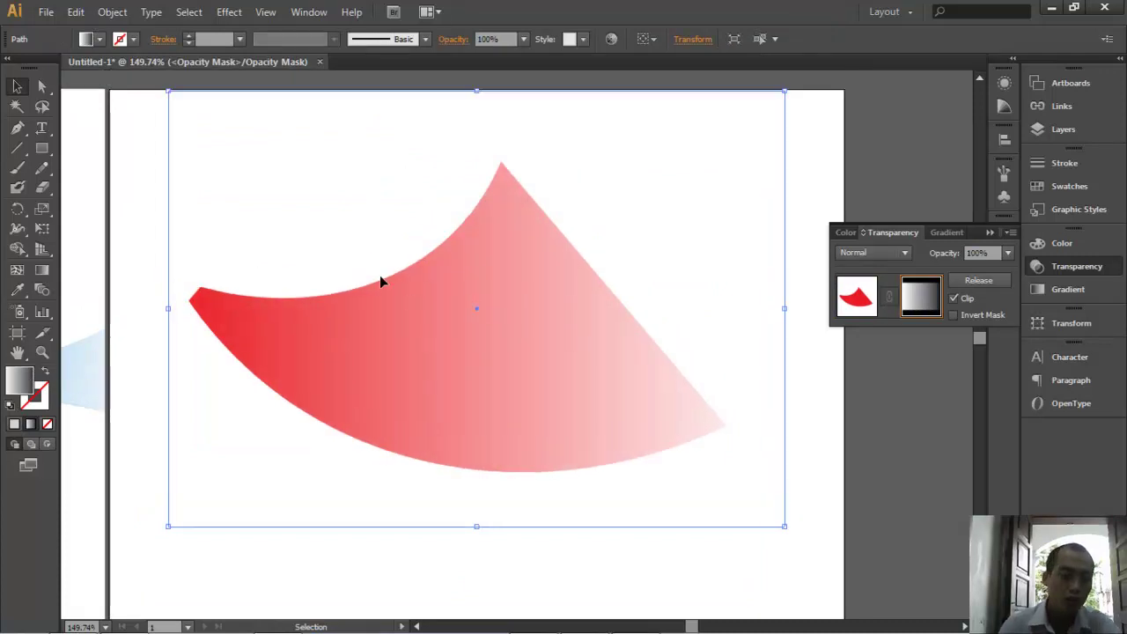
scroll(380, 276, "up", 3)
left_click_drag(173, 174, 174, 224)
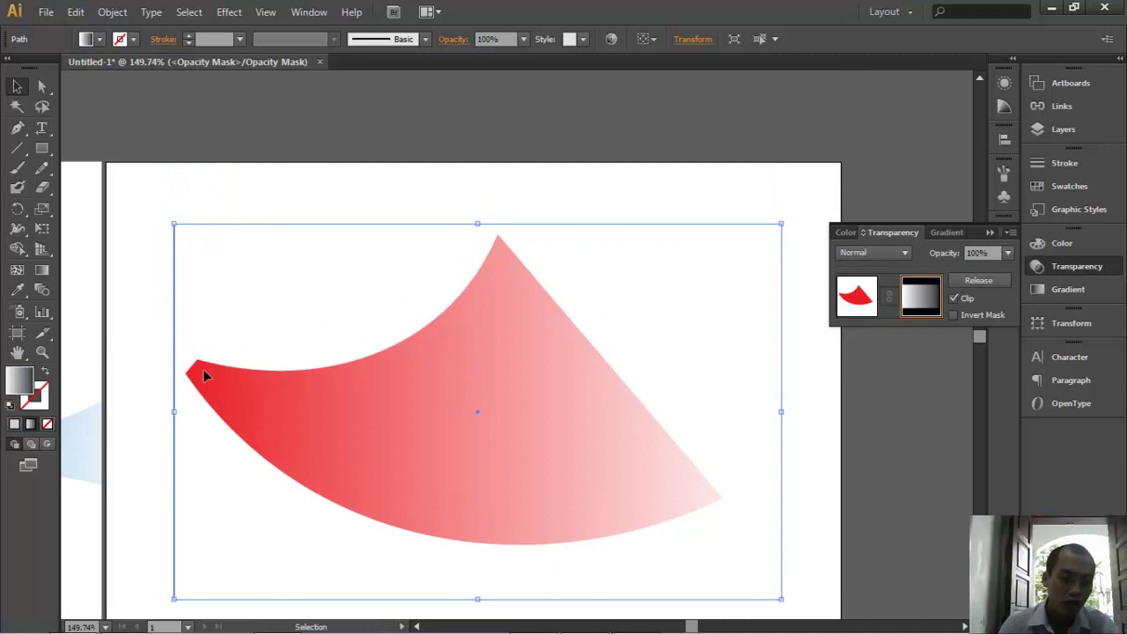
scroll(681, 578, "down", 2)
scroll(681, 577, "right", 1)
left_click_drag(726, 510, 687, 464)
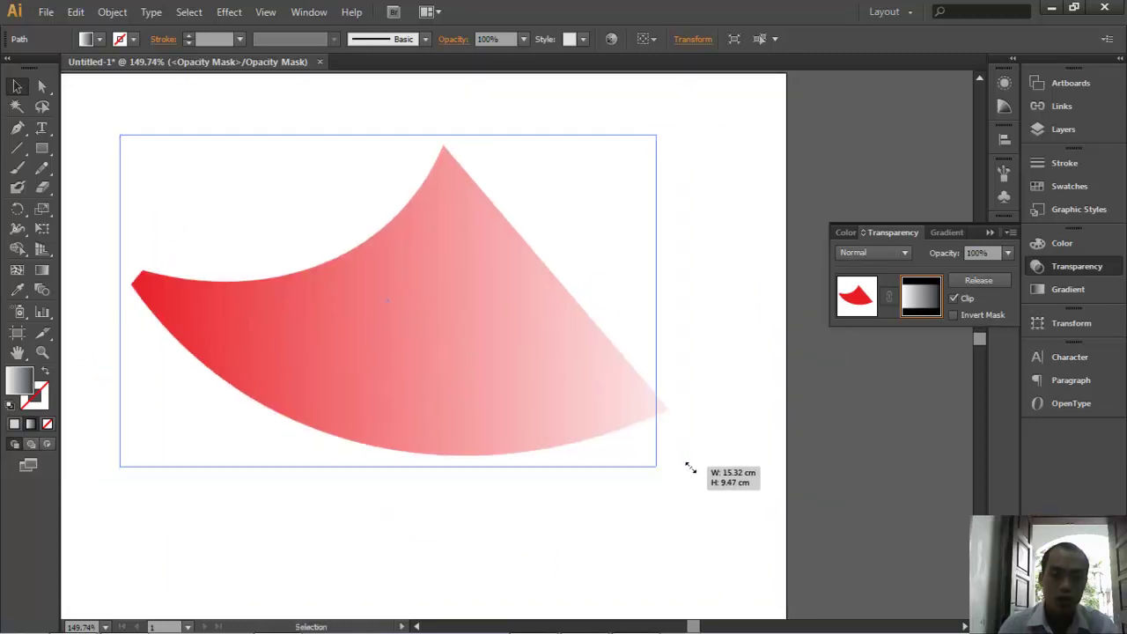
scroll(606, 428, "left", 2)
scroll(606, 428, "down", 1)
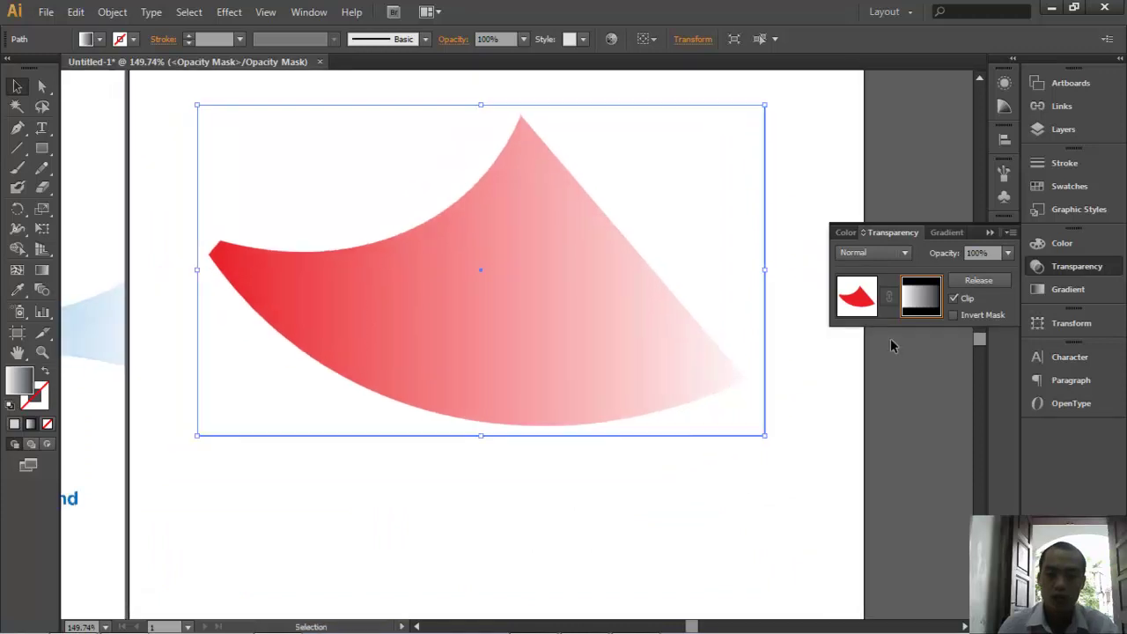
- Try Invert Mask and turn it back off, then reselect the red arc shape
left_click(953, 315)
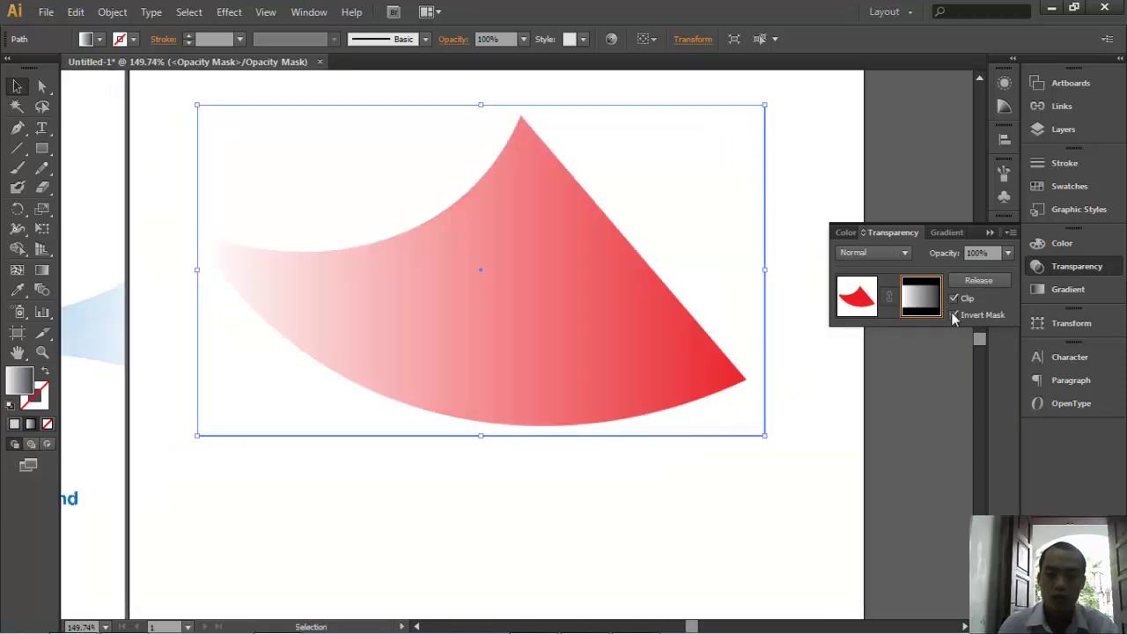
left_click(953, 315)
key("ctrl+shift+a")
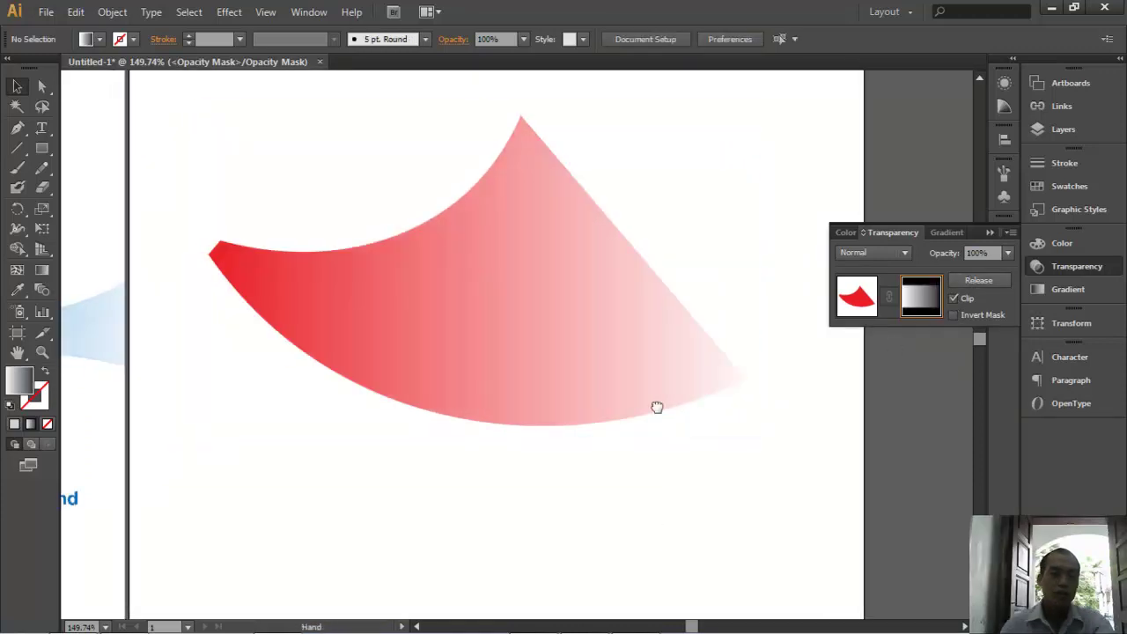
left_click(579, 334)
scroll(542, 322, "left", 3)
scroll(542, 323, "up", 1)
scroll(542, 322, "left", 5)
scroll(382, 360, "left", 2)
scroll(382, 360, "down", 5)
scroll(465, 221, "down", 3)
- Zoom in and pan across the fanned blue background artwork
scroll(448, 271, "down", 2)
left_click_drag(471, 311, 407, 325)
key("ctrl+space")
left_click_drag(340, 202, 596, 424)
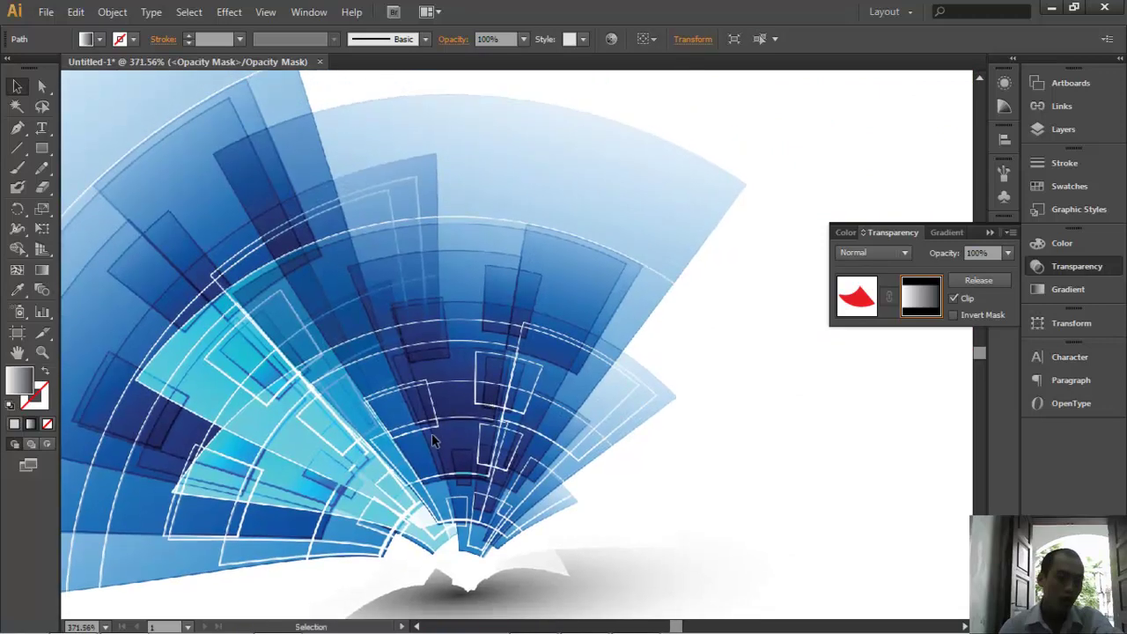
mouse_move(474, 440)
left_mouse_down()
mouse_move(636, 335)
mouse_move(176, 344)
left_mouse_up()
- Draw a tall narrow rectangle on the page
left_click(43, 149)
mouse_move(350, 161)
left_mouse_down()
mouse_move(386, 521)
mouse_move(378, 540)
left_mouse_up()
scroll(423, 364, "left", 5)
left_click(17, 87)
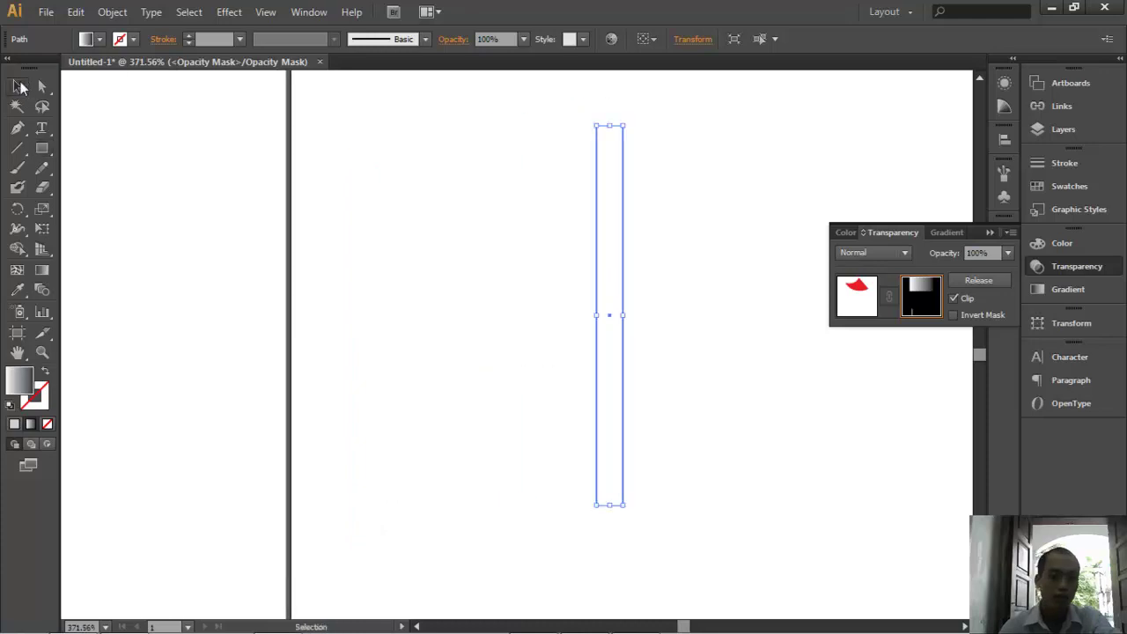
- Arc-warp the tall rectangle with 0% Horizontal distortion and Bend raised to 48%
left_click(112, 12)
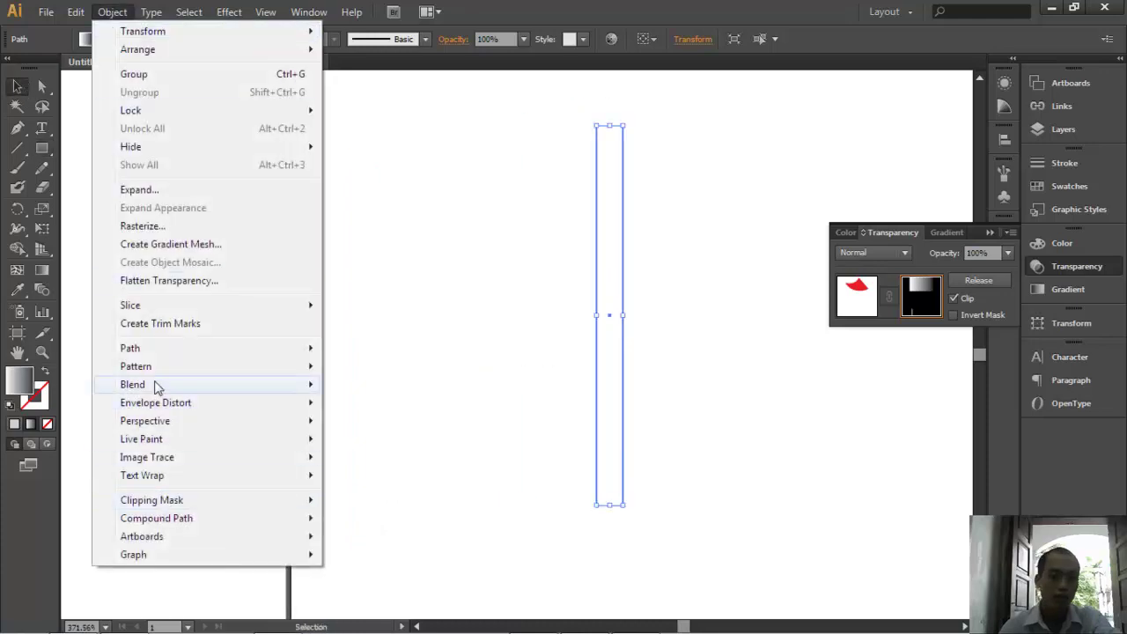
mouse_move(155, 402)
left_click(445, 407)
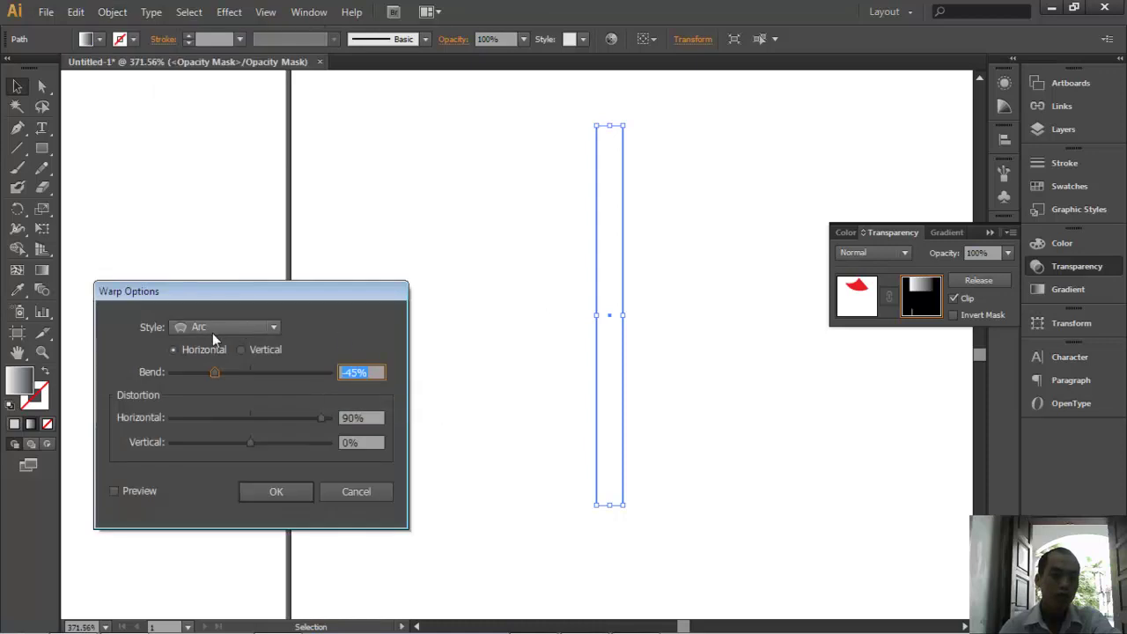
left_click(114, 491)
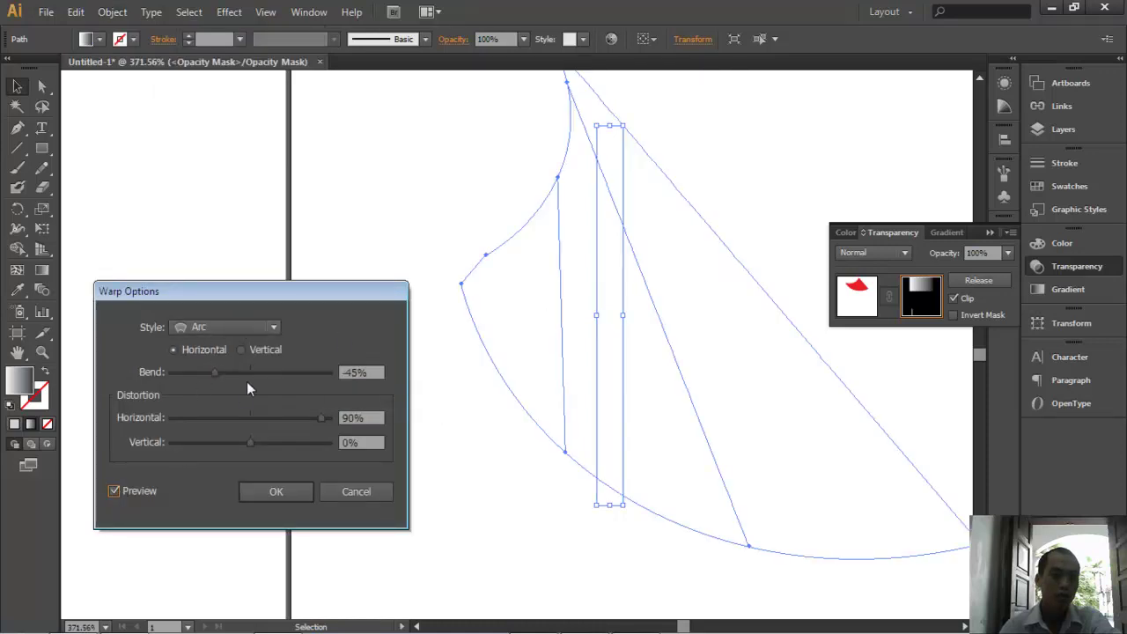
left_click(322, 417)
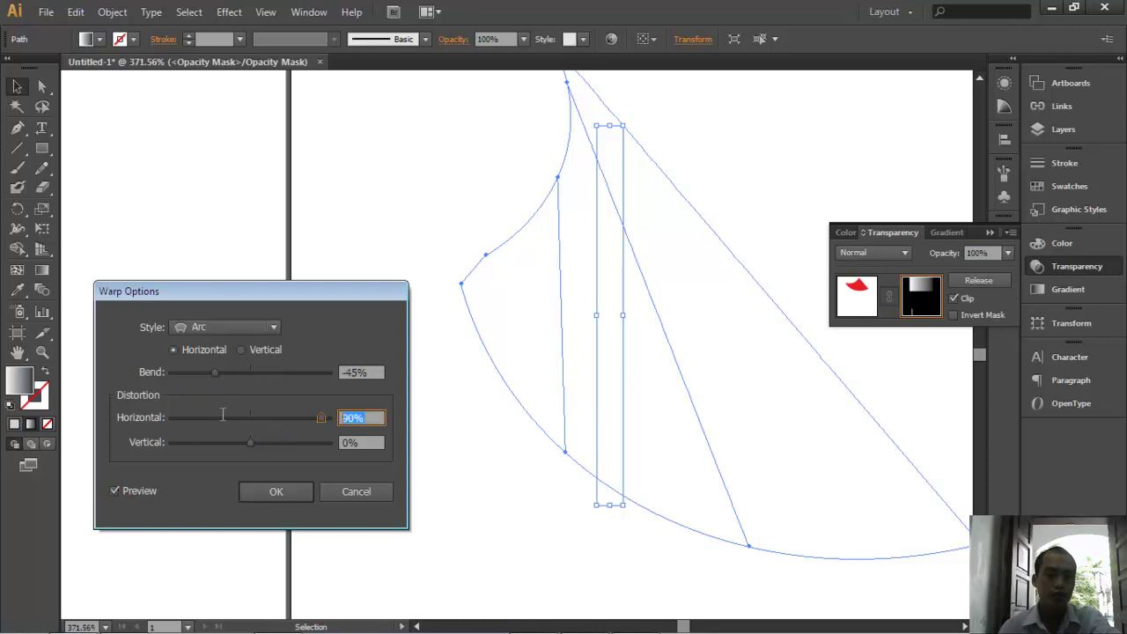
type("0")
left_click(366, 372)
mouse_move(213, 376)
left_mouse_down()
mouse_move(297, 364)
mouse_move(284, 377)
left_mouse_up()
left_click(276, 493)
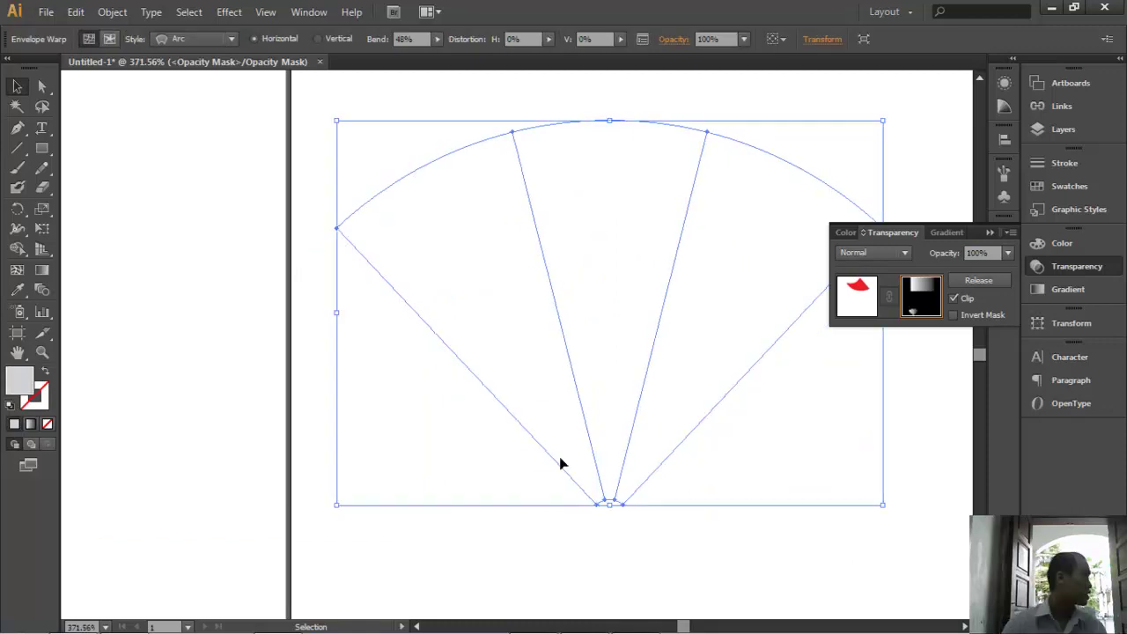
- Select the warped fan outline in the opacity mask and zoom out to view it
scroll(616, 400, "left", 3)
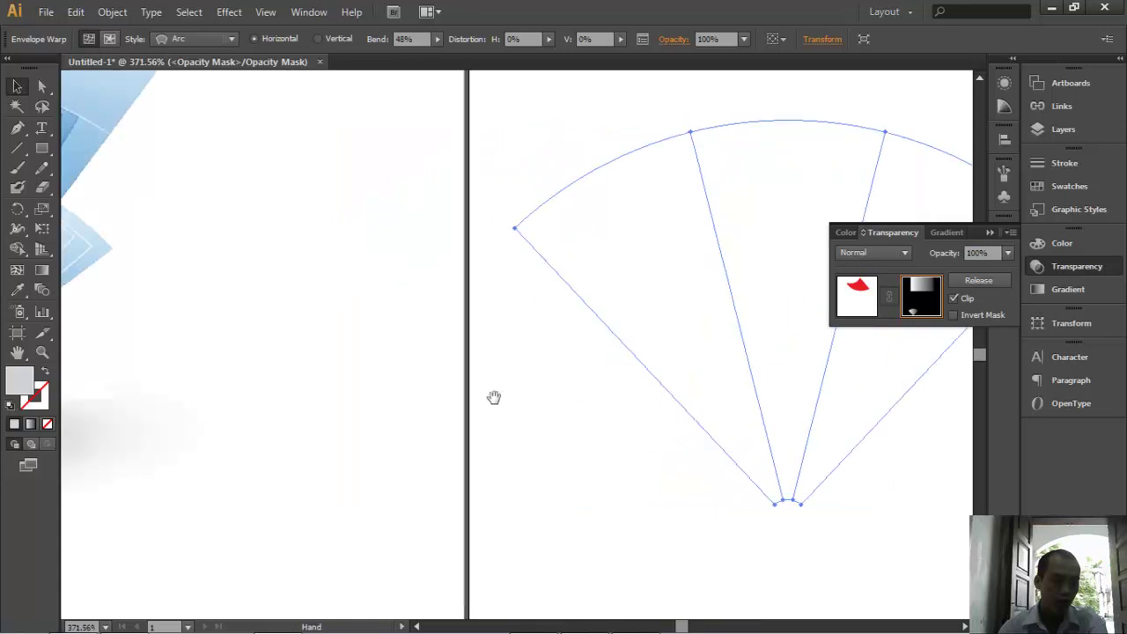
scroll(352, 370, "left", 3)
scroll(264, 423, "left", 4)
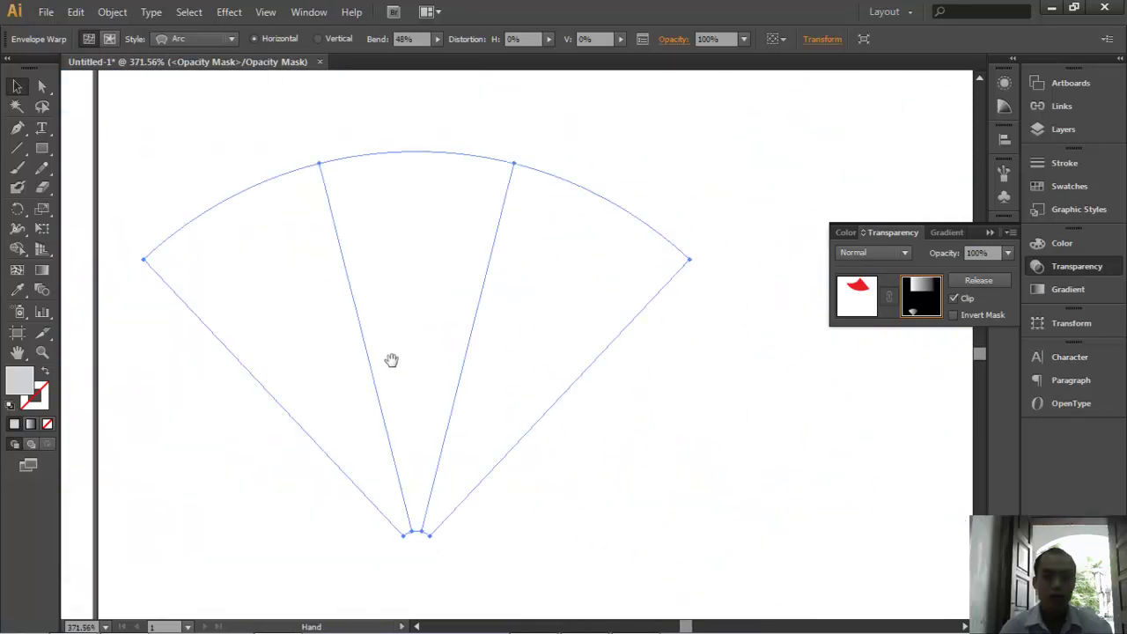
left_click(409, 388)
key("ctrl+minus")
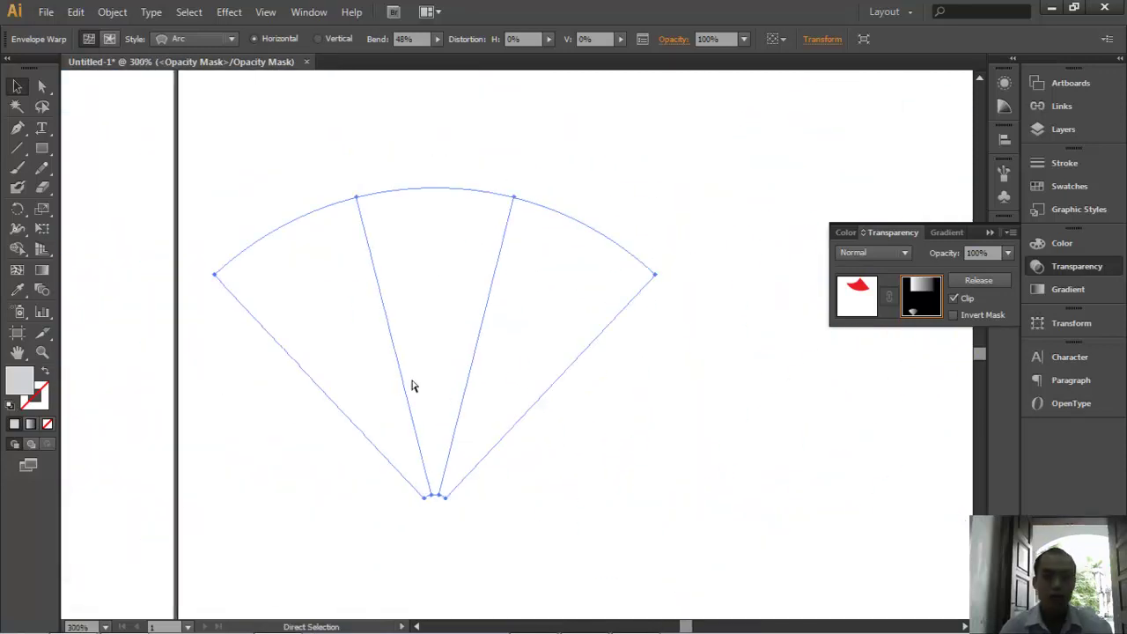
key("ctrl+minus")
- Try a blue fill on the fan, then undo the fan and rectangle from the mask
double_click(21, 379)
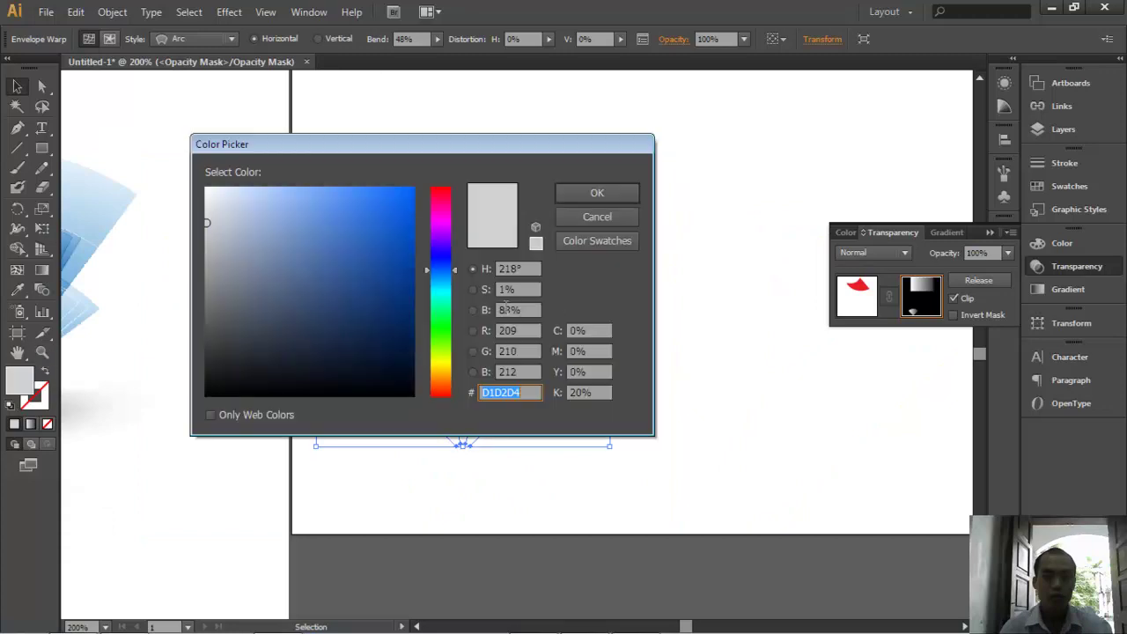
left_click(380, 220)
left_click(590, 193)
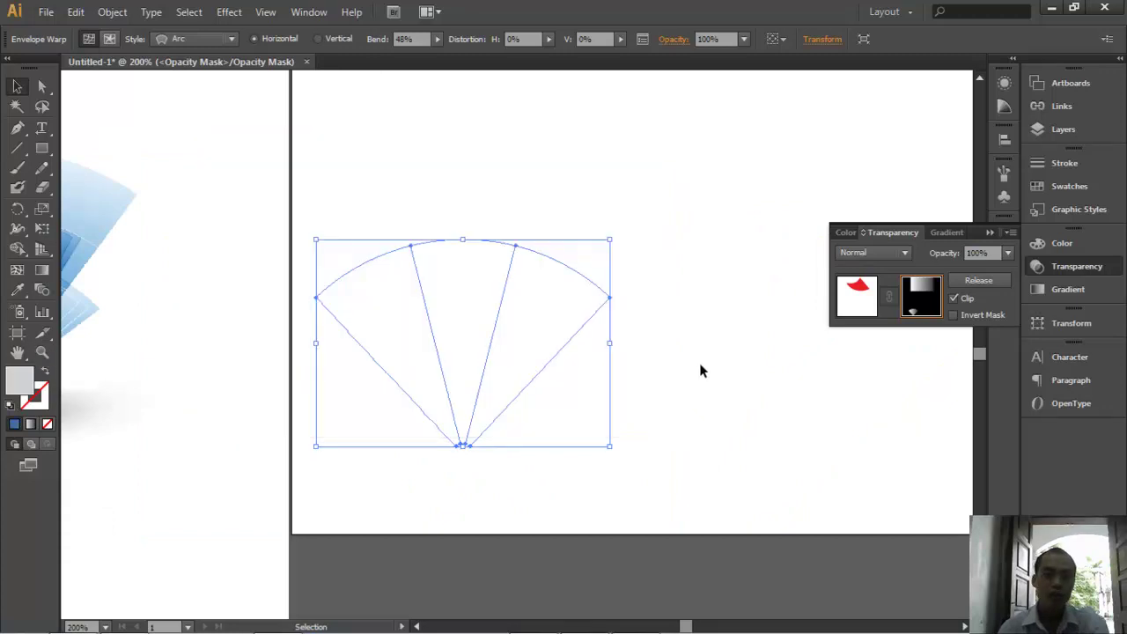
left_click(699, 363)
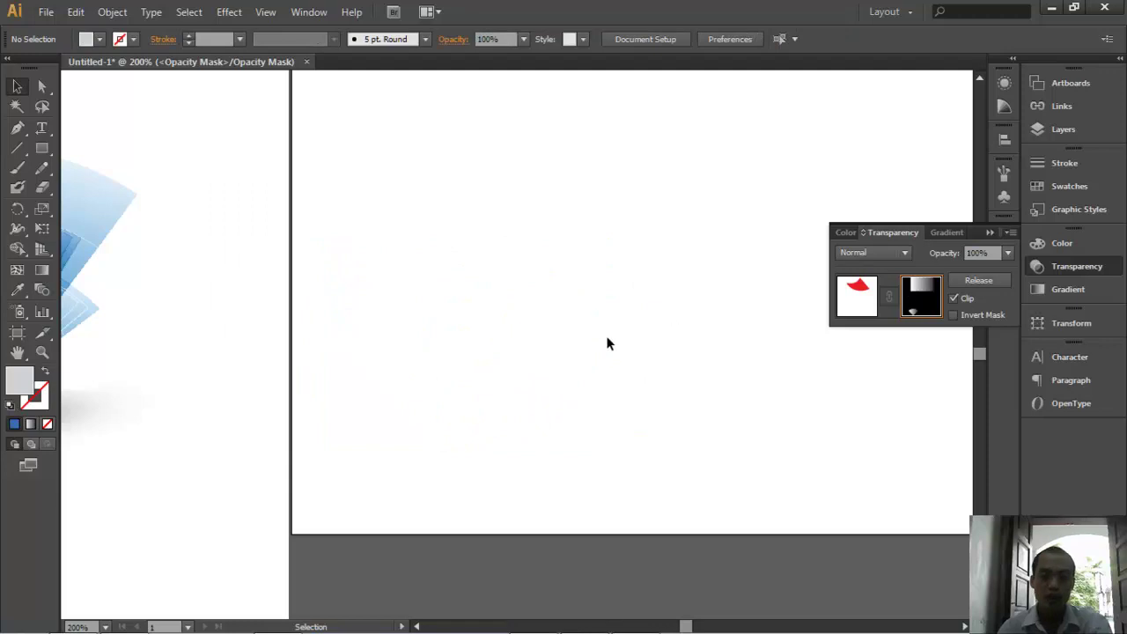
key("ctrl+z")
key("ctrl+z")
key("ctrl+z")
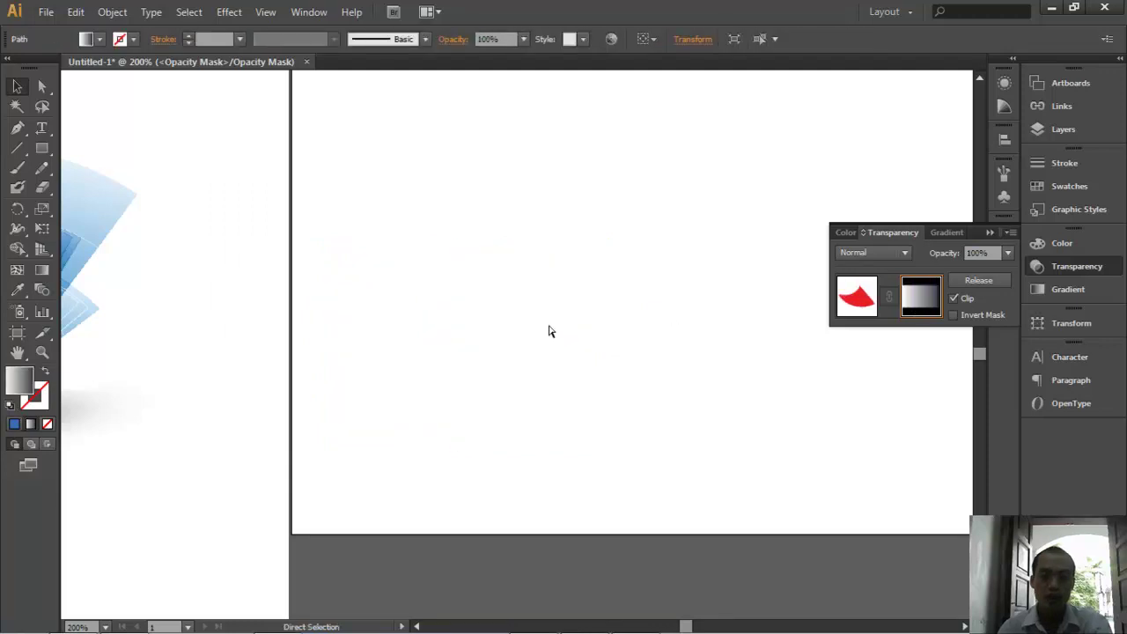
- Leave opacity-mask editing and draw, then delete, a trial grey rectangle
left_click(857, 297)
left_click(626, 297)
scroll(626, 297, "left", 5)
left_click(42, 148)
scroll(420, 252, "right", 5)
left_click_drag(434, 146, 716, 429)
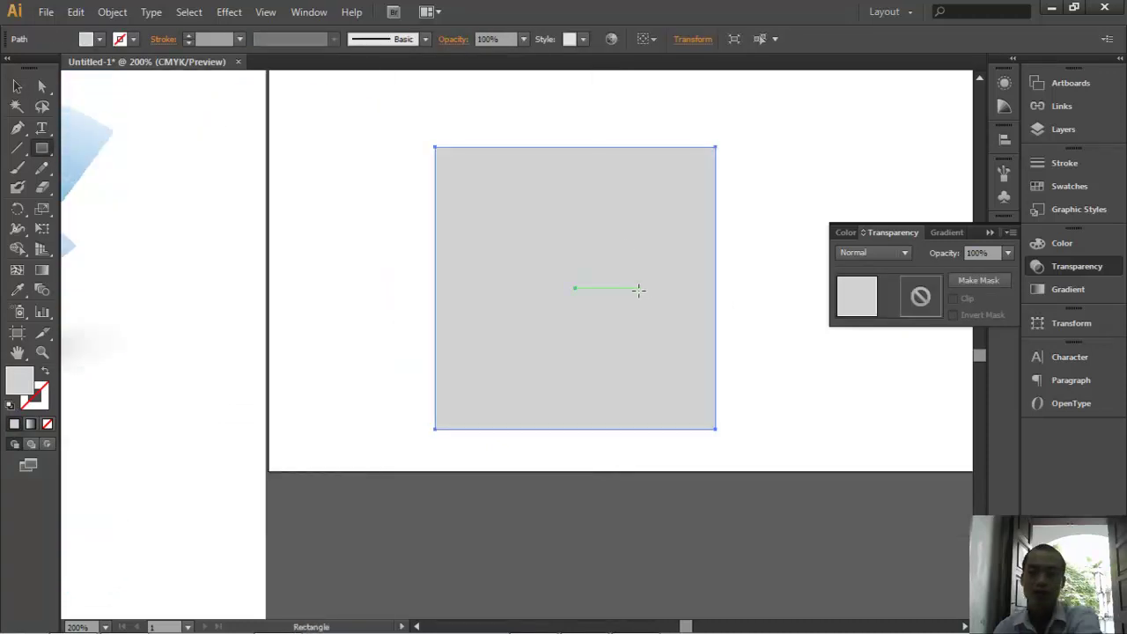
key("Delete")
- Draw a tall narrow rectangle and fill it with blue
mouse_move(546, 120)
left_mouse_down()
mouse_move(592, 423)
mouse_move(570, 429)
left_mouse_up()
double_click(26, 378)
type("1A68E5")
left_click(592, 194)
- Warp the blue rectangle with Envelope Distort > Make with Warp using the Arc style
left_click(113, 12)
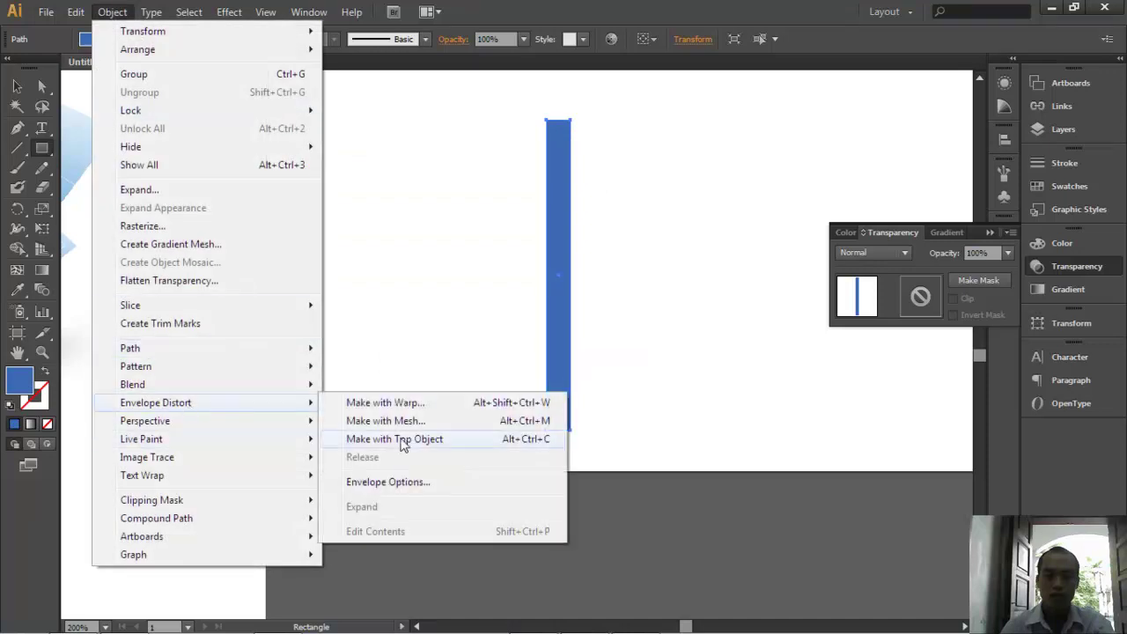
left_click(432, 403)
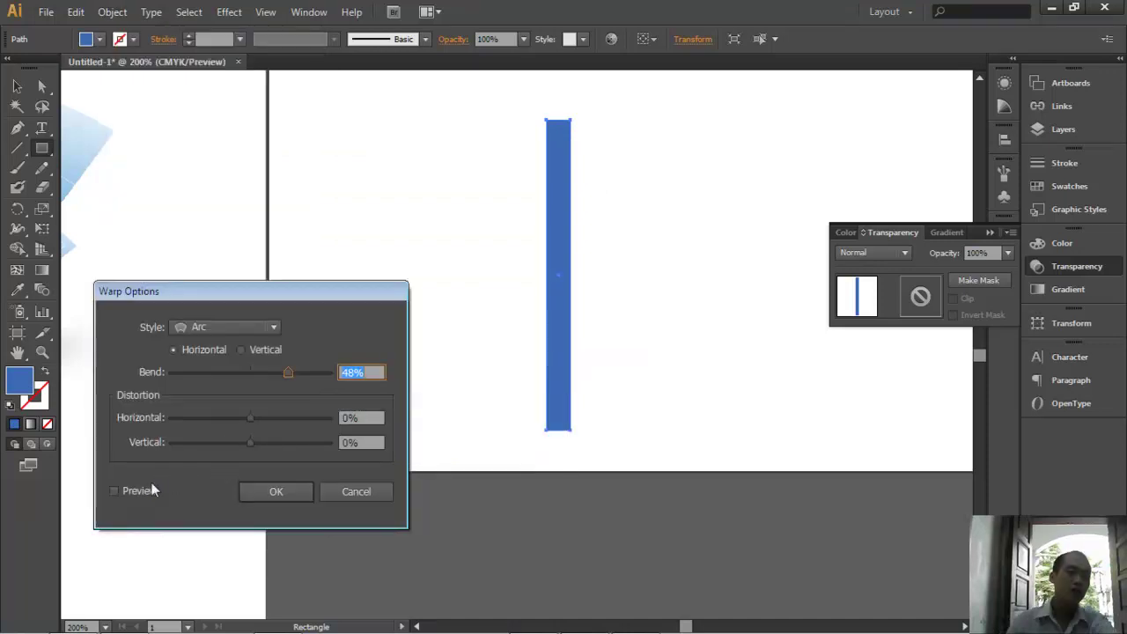
left_click(126, 490)
left_click(276, 491)
- Pan and zoom to compare the solid blue fan with the background artwork
mouse_move(382, 384)
left_mouse_down()
mouse_move(611, 332)
mouse_move(711, 402)
mouse_move(742, 490)
mouse_move(649, 481)
mouse_move(633, 415)
mouse_move(506, 384)
left_mouse_up()
left_click_drag(415, 302, 759, 304)
left_click_drag(165, 228, 245, 231)
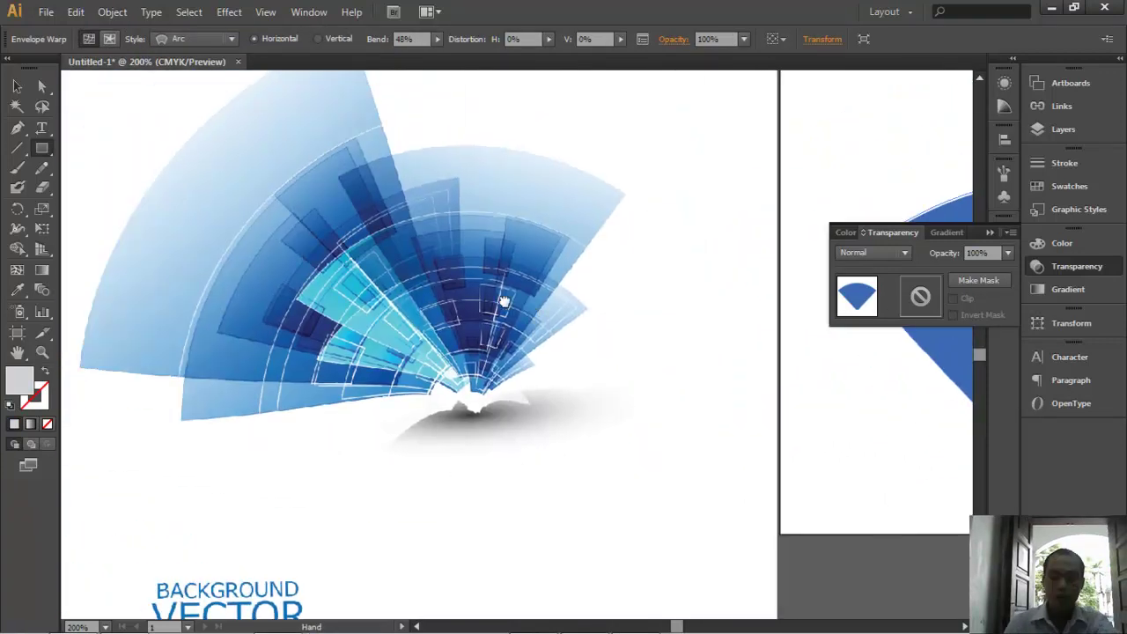
left_click_drag(244, 144, 660, 432)
left_click_drag(515, 340, 503, 339)
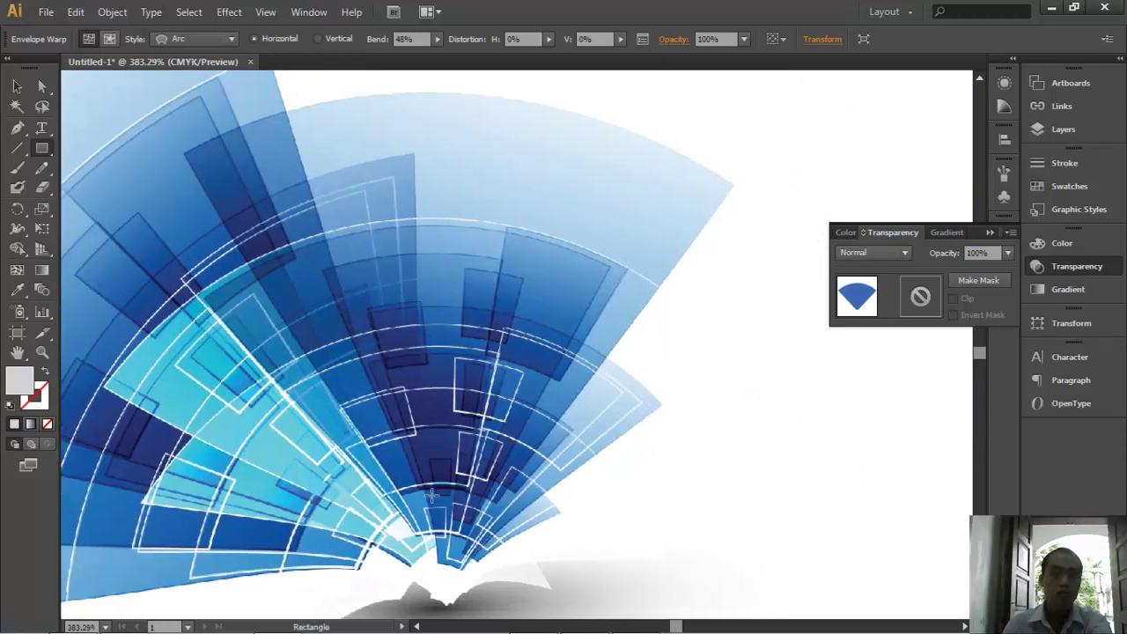
left_click_drag(408, 506, 252, 365)
mouse_move(572, 352)
left_mouse_down()
mouse_move(355, 344)
mouse_move(122, 233)
left_mouse_up()
left_click_drag(497, 326, 376, 322)
- Give the warped fan a dark blue fill and shift it slightly left
left_click(19, 83)
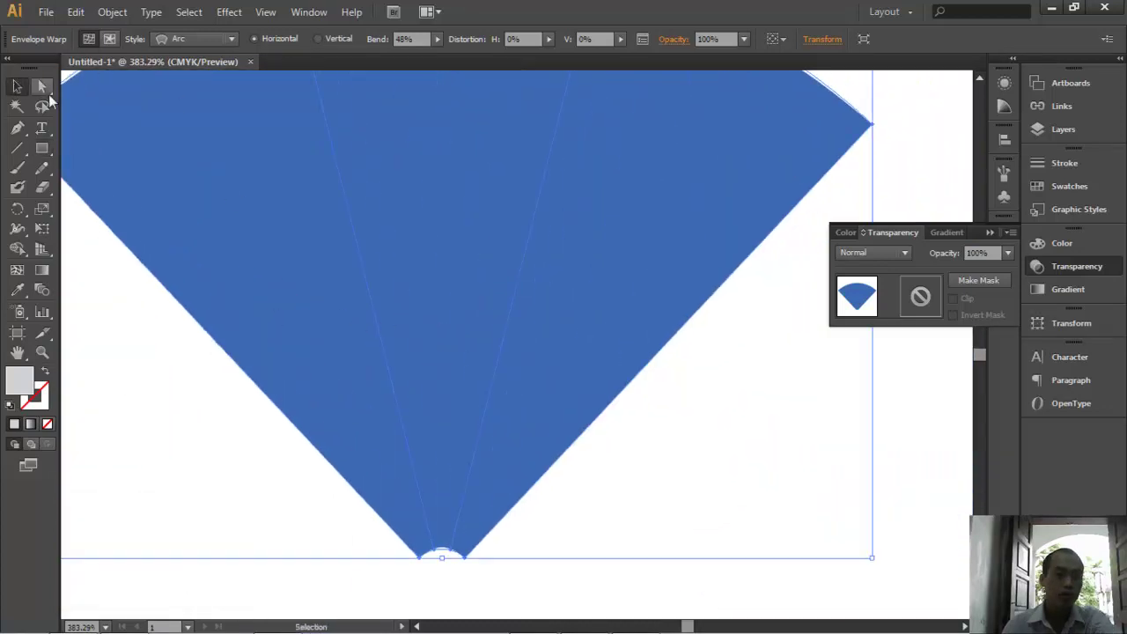
left_click_drag(378, 429, 463, 456)
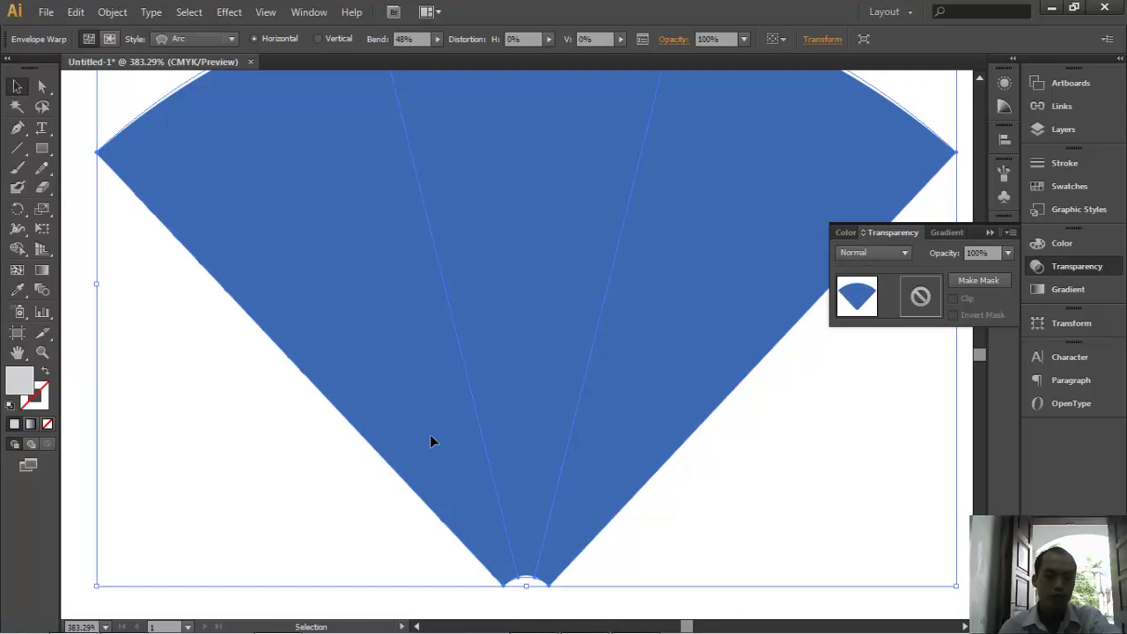
key("ctrl+minus")
key("ctrl+minus")
key("ctrl+minus")
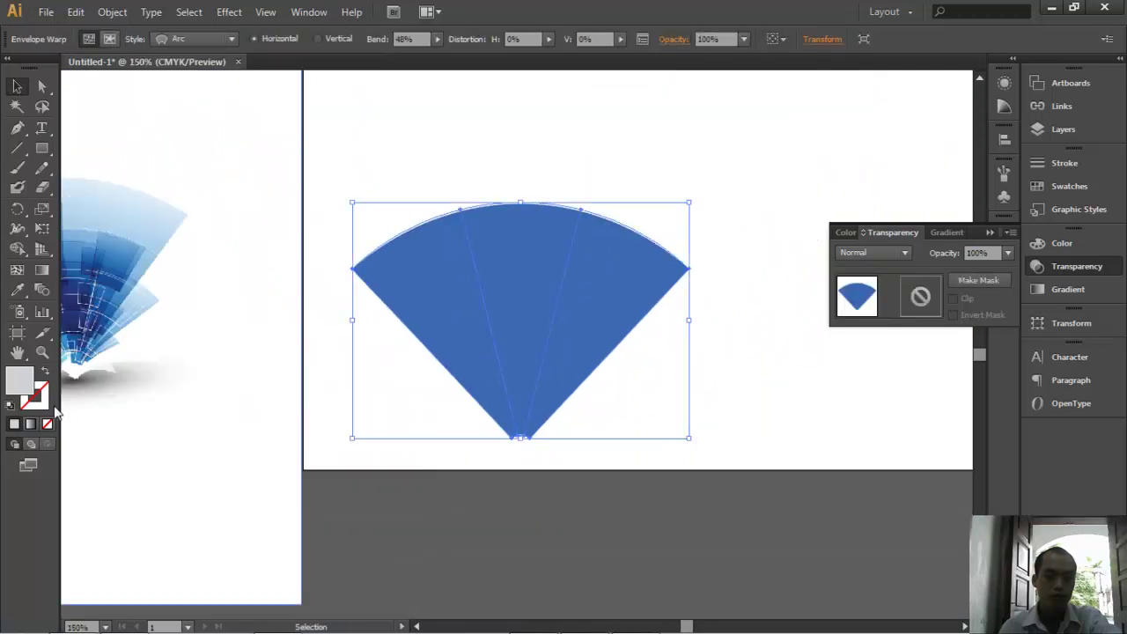
double_click(13, 384)
left_click(395, 305)
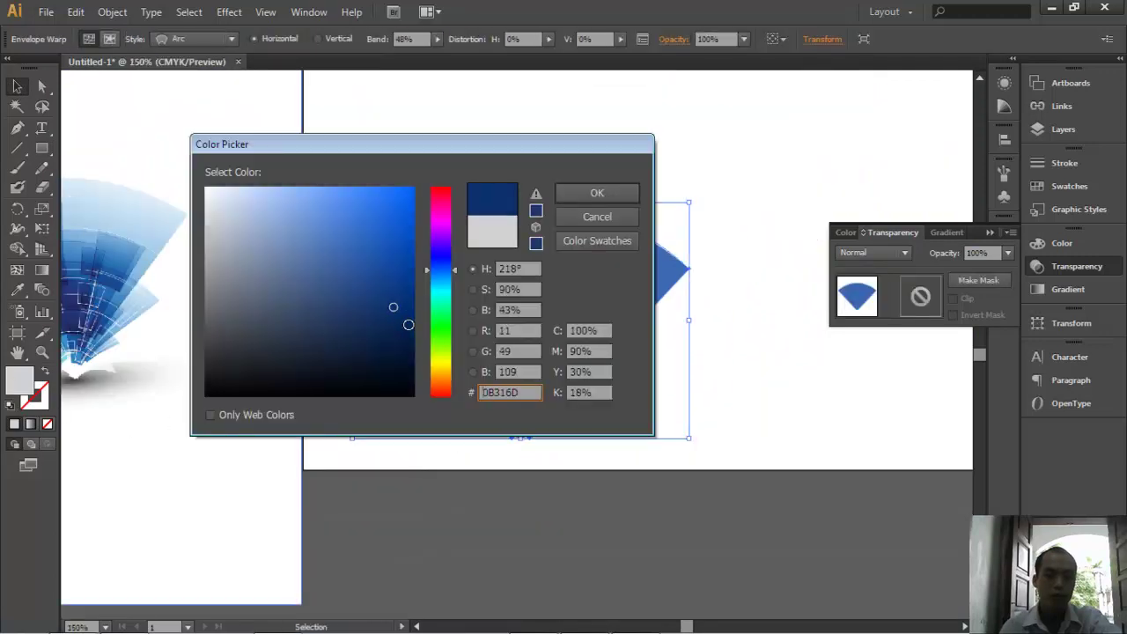
left_click(591, 193)
left_click_drag(545, 327, 503, 327)
- Expand the warped fan into plain paths with Object > Expand
left_click(112, 12)
left_click(139, 190)
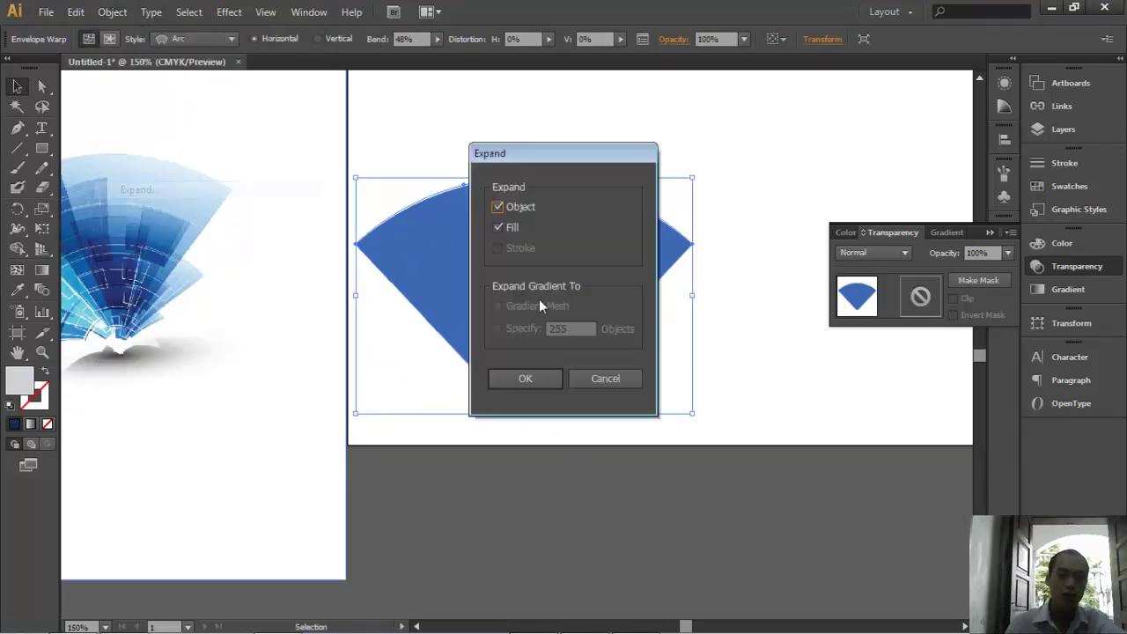
left_click(539, 384)
left_click(503, 429)
left_click(499, 330)
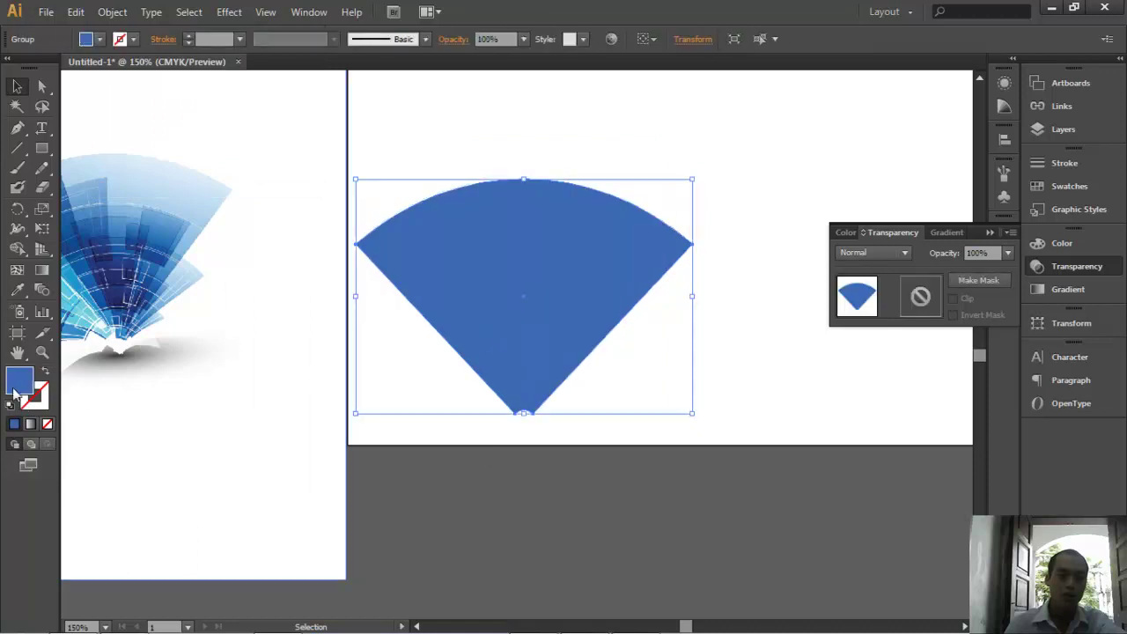
- Recolour the expanded fan navy #133E7C and give it an opacity mask
double_click(20, 380)
left_click(382, 292)
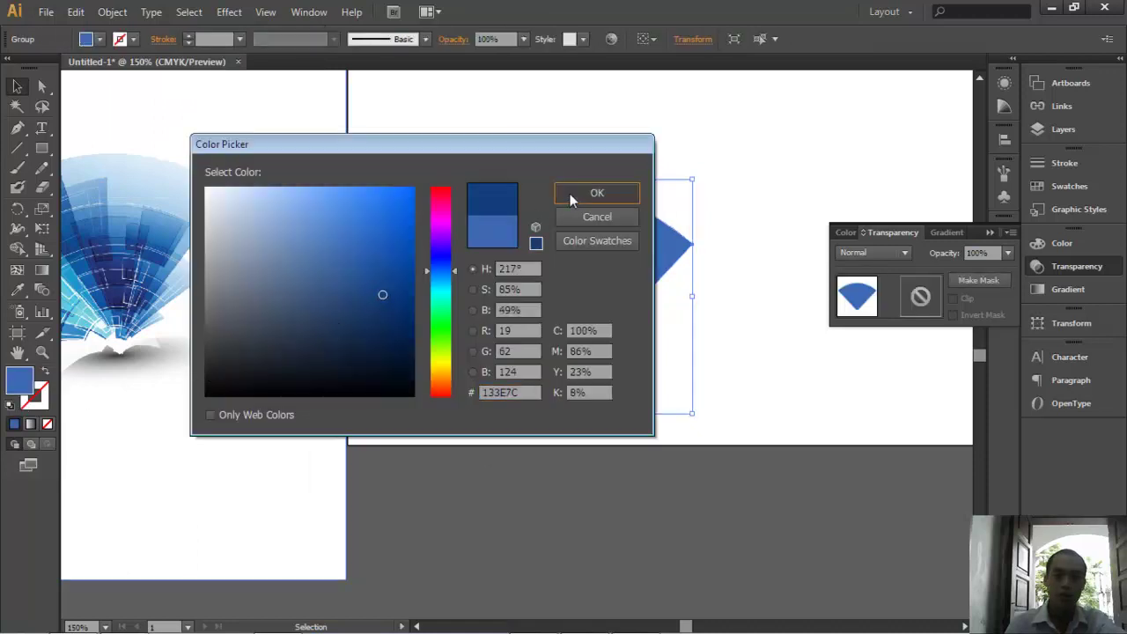
left_click(571, 194)
left_click(963, 279)
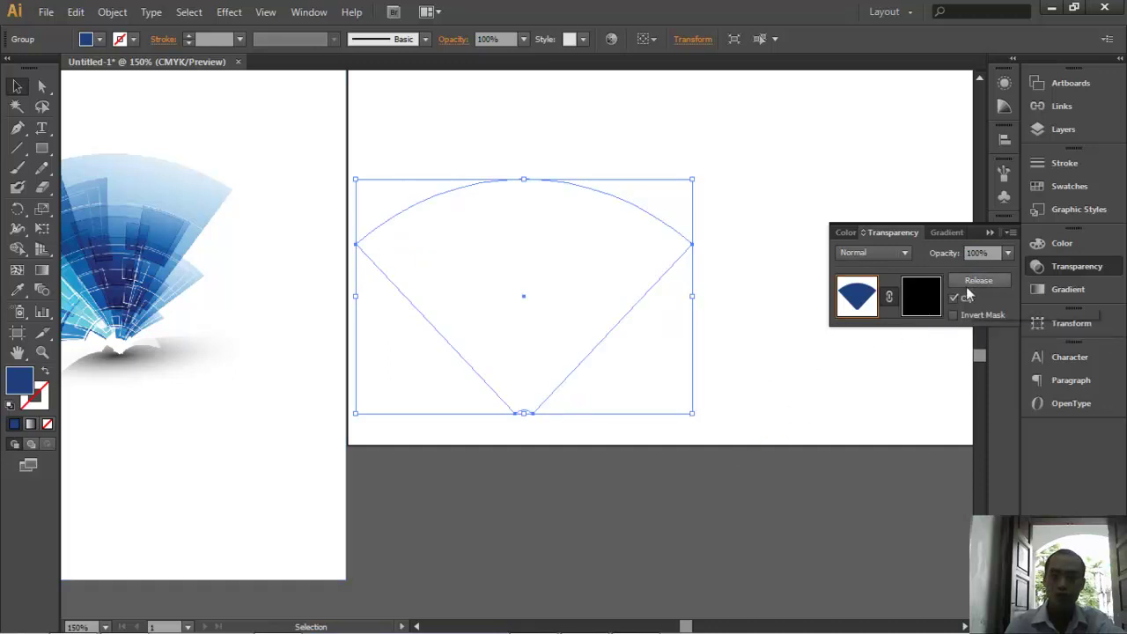
- Recreate the fan's opacity mask and paste a copy of the fan inside it
left_click(972, 281)
left_click(742, 435)
left_click(551, 338)
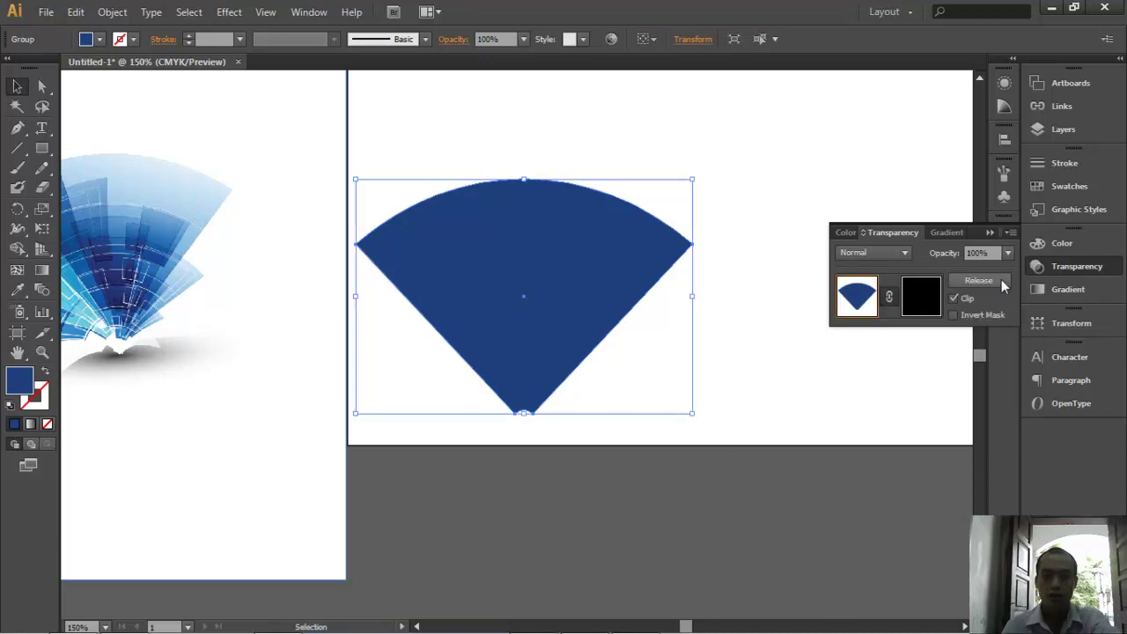
left_click(1000, 280)
left_click(926, 300)
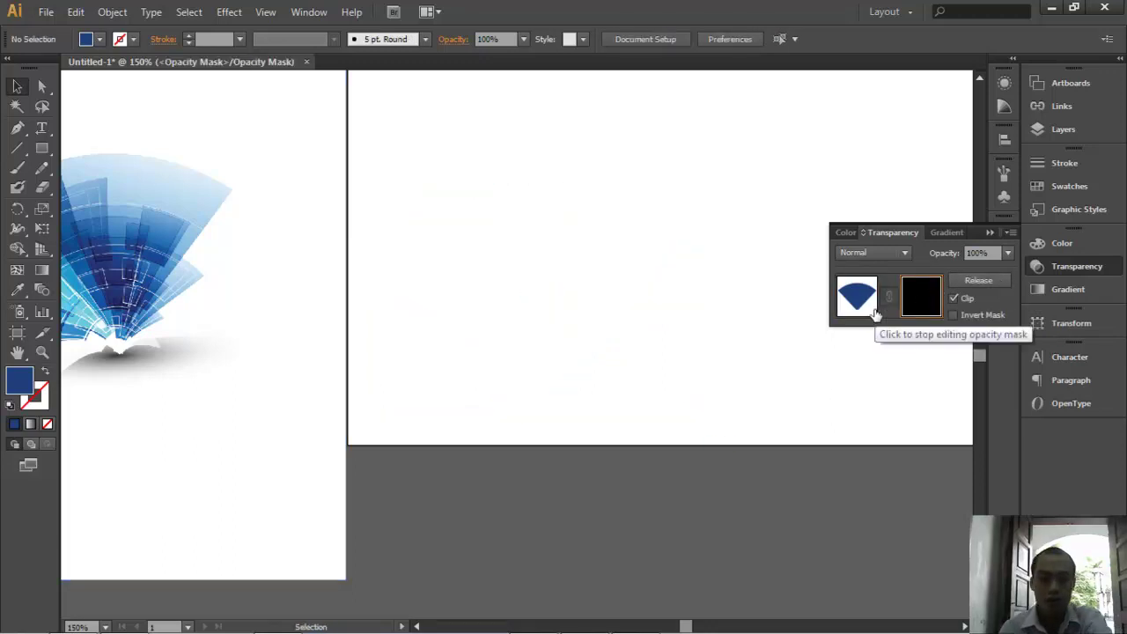
key("ctrl+f")
- Fill the mask copy with a linear gradient running vertically up the fan
key("z")
left_click_drag(288, 163, 677, 407)
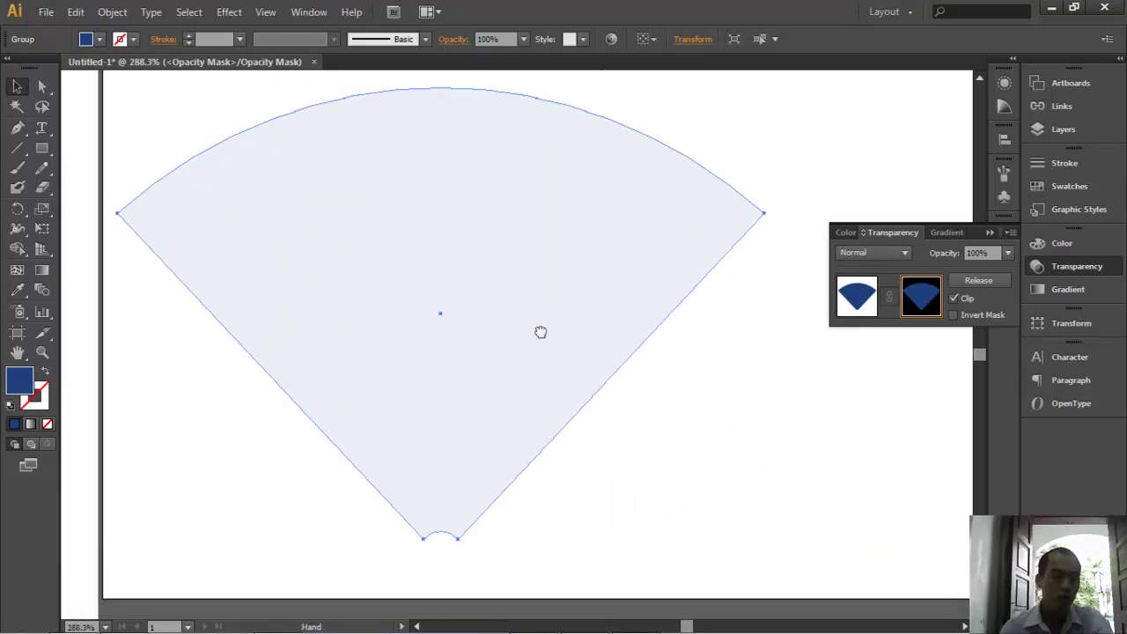
left_click_drag(539, 324, 506, 296)
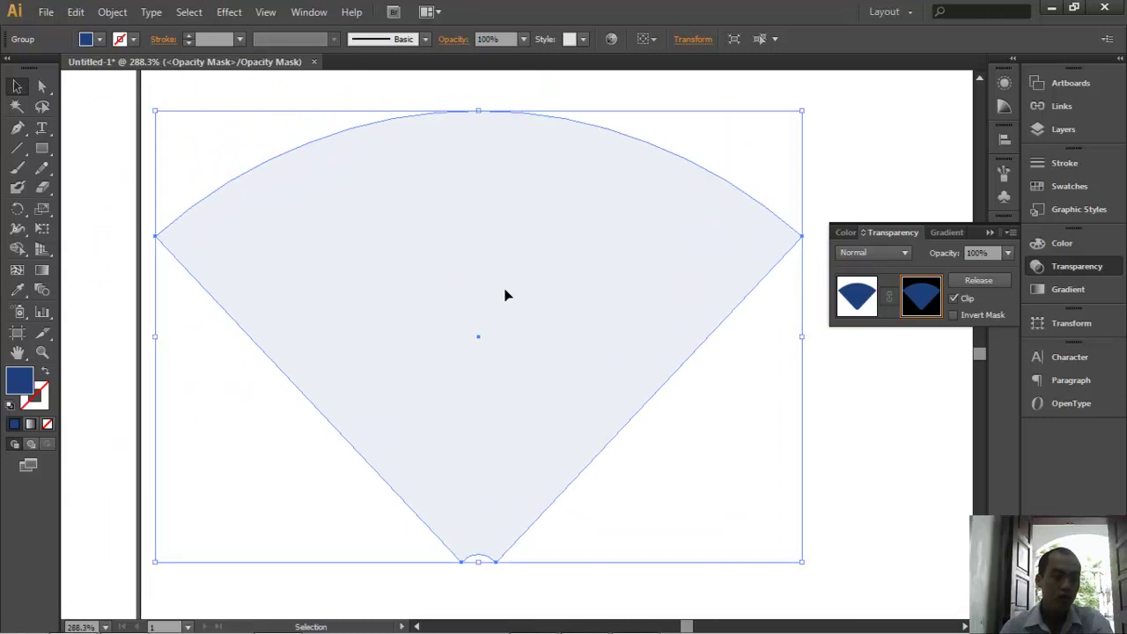
left_click(30, 423)
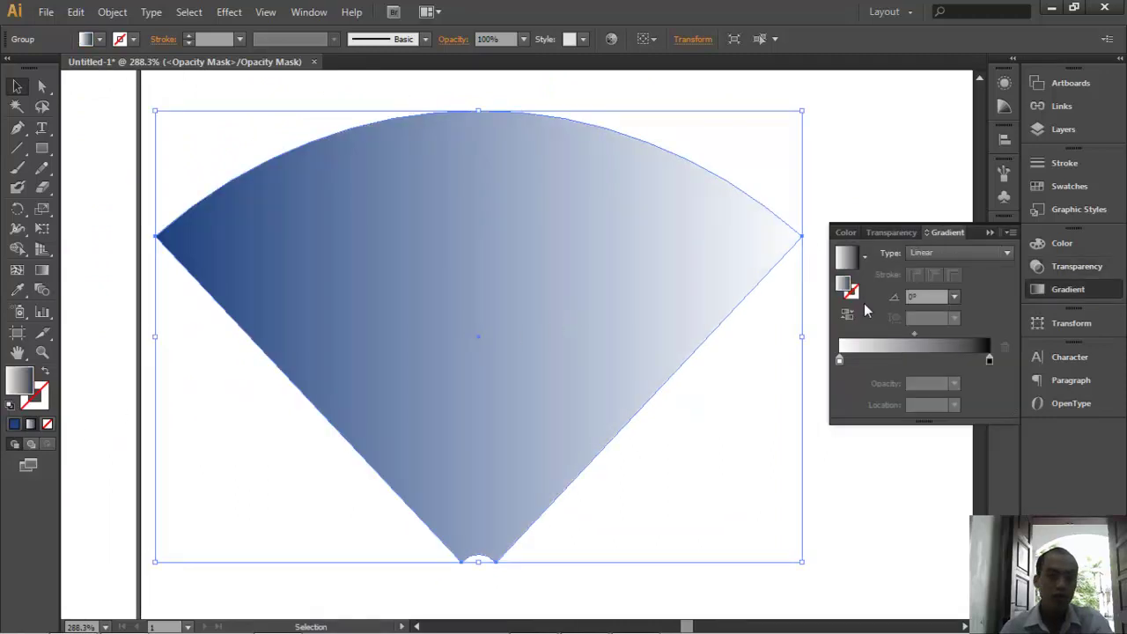
left_click(42, 269)
left_click_drag(485, 541, 484, 257)
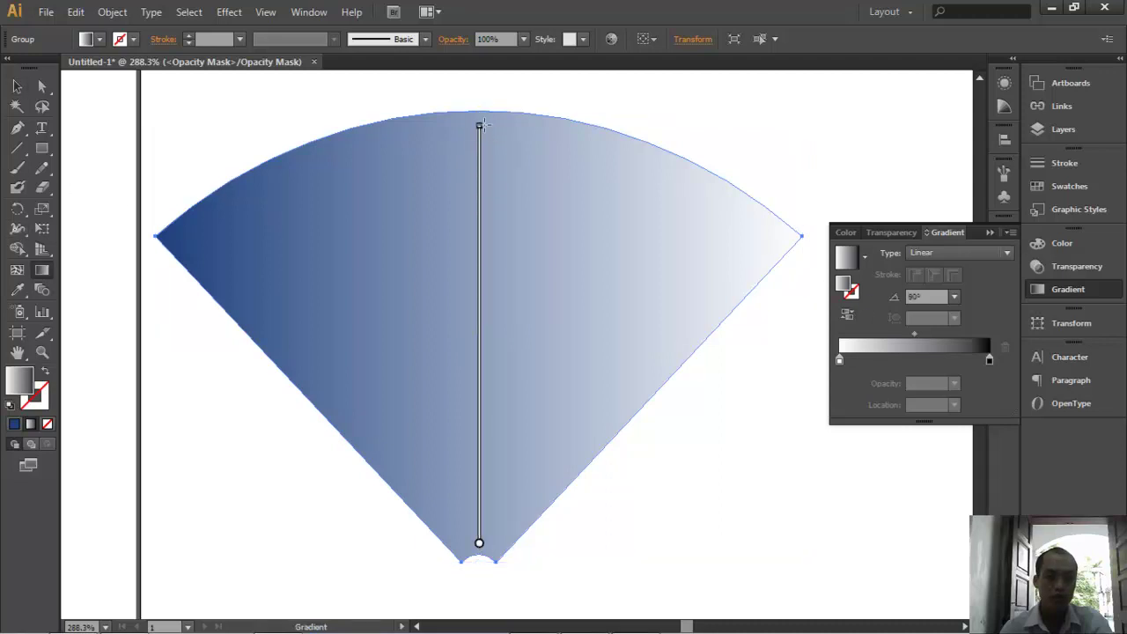
left_click_drag(479, 125, 480, 126)
left_click_drag(485, 479, 506, 104)
- Fit the artboard in view and stop editing the opacity mask
key("v")
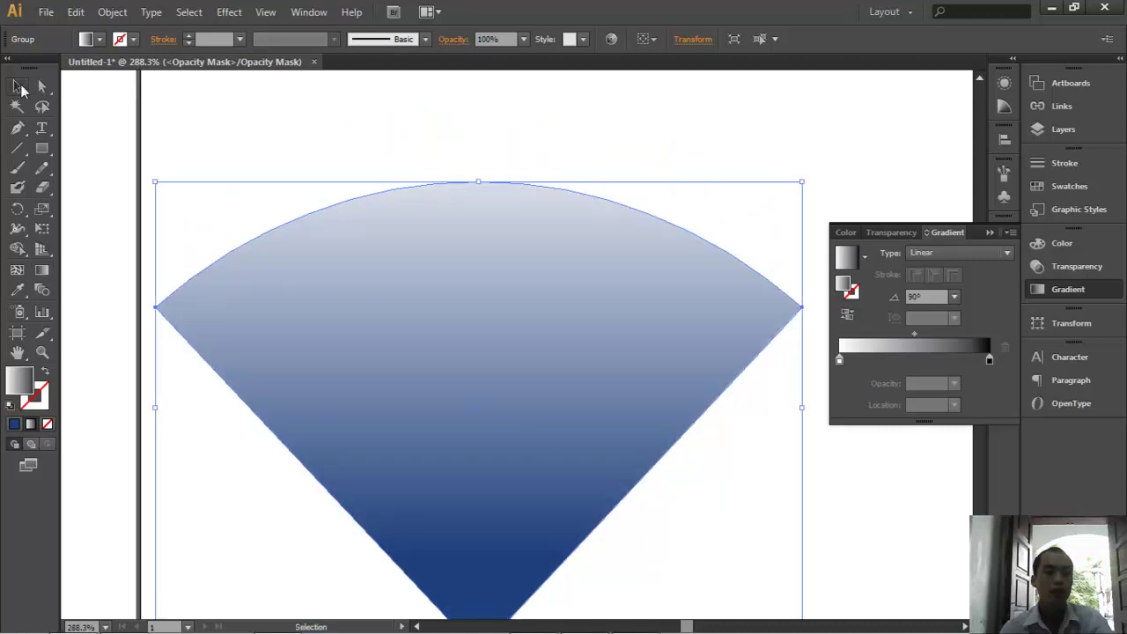
left_click_drag(326, 386, 408, 319)
key("ctrl+1")
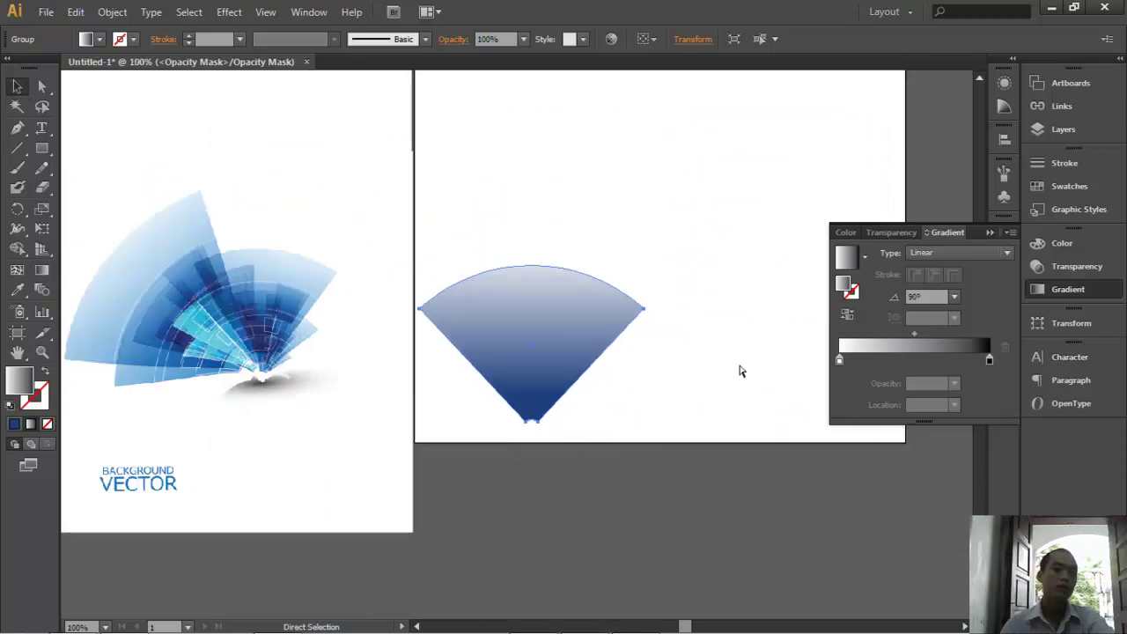
left_click(1066, 276)
- Return to the masked fan artwork and bring the fading fan into view
left_click(858, 299)
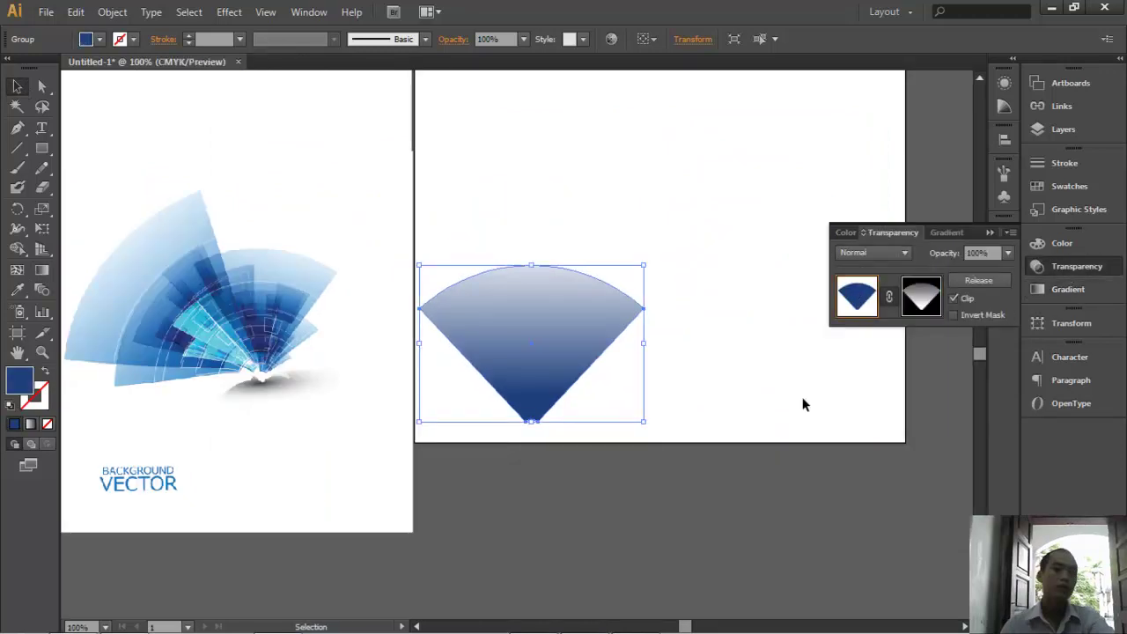
left_click(583, 449)
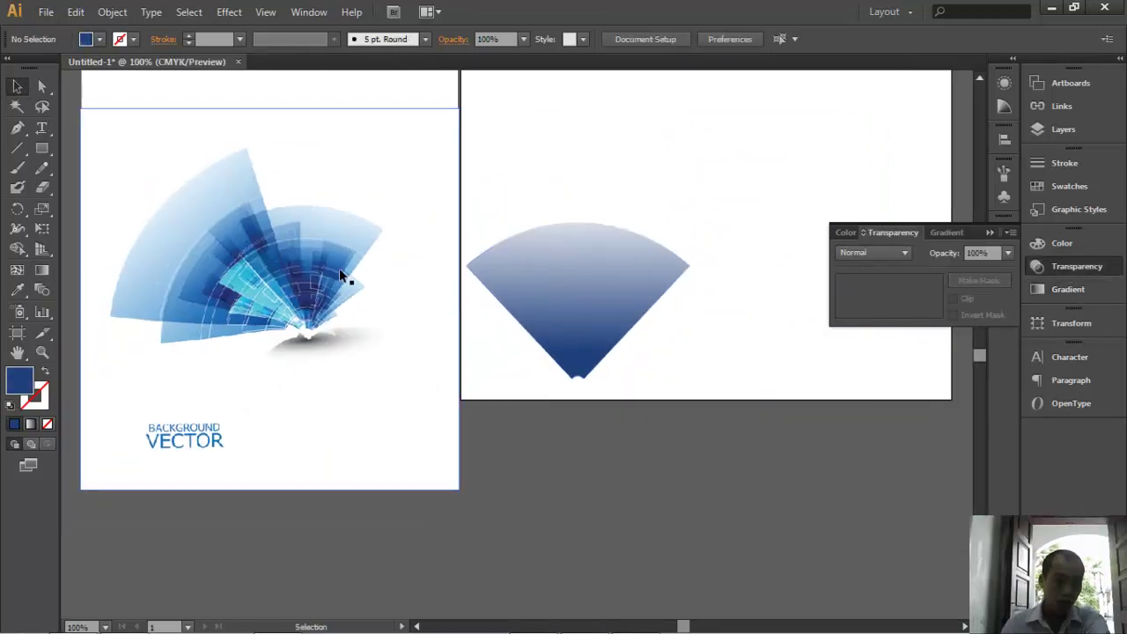
mouse_move(239, 201)
left_mouse_down()
mouse_move(419, 363)
mouse_move(316, 264)
left_mouse_up()
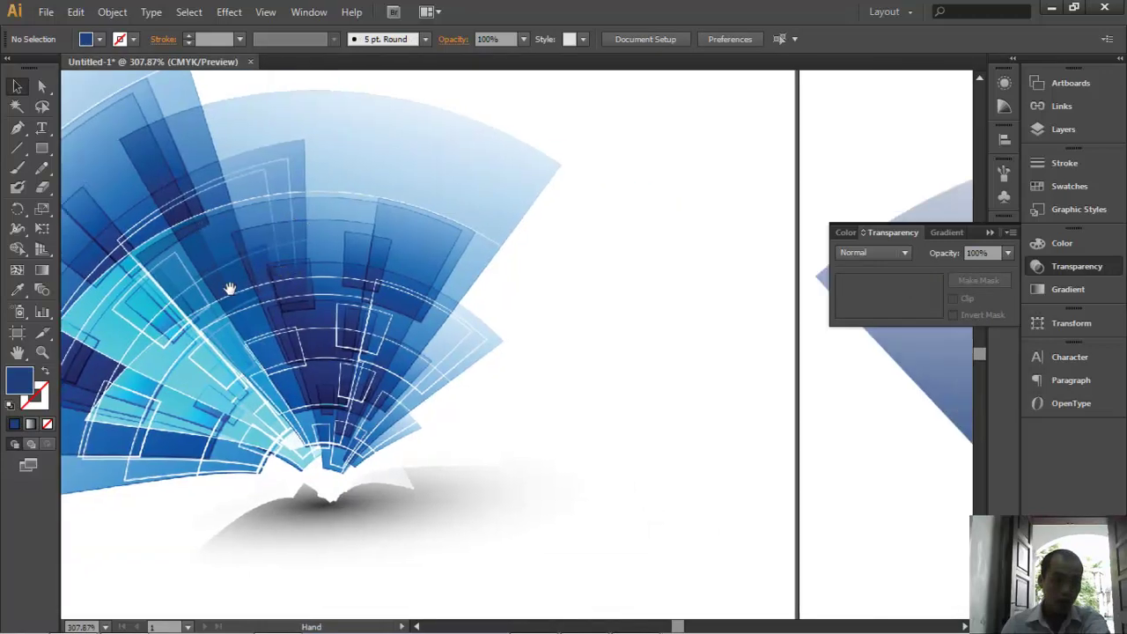
scroll(286, 284, "right", 5)
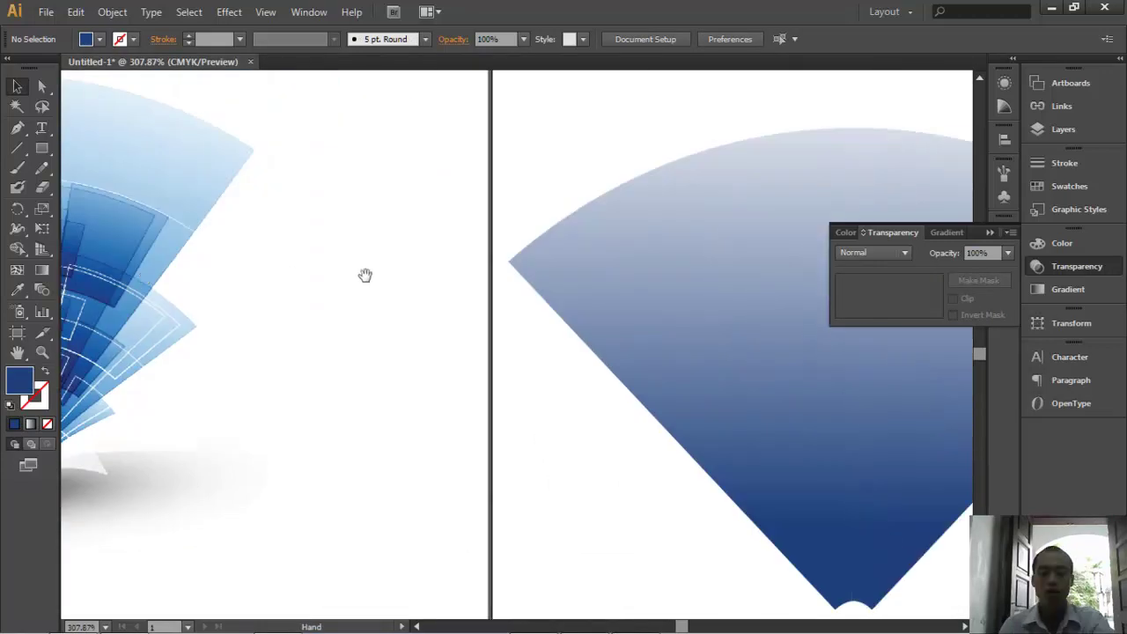
scroll(291, 276, "right", 5)
left_click_drag(327, 299, 307, 376)
- Duplicate the faded fan over the original and make the copy narrower
left_click_drag(307, 337, 602, 262)
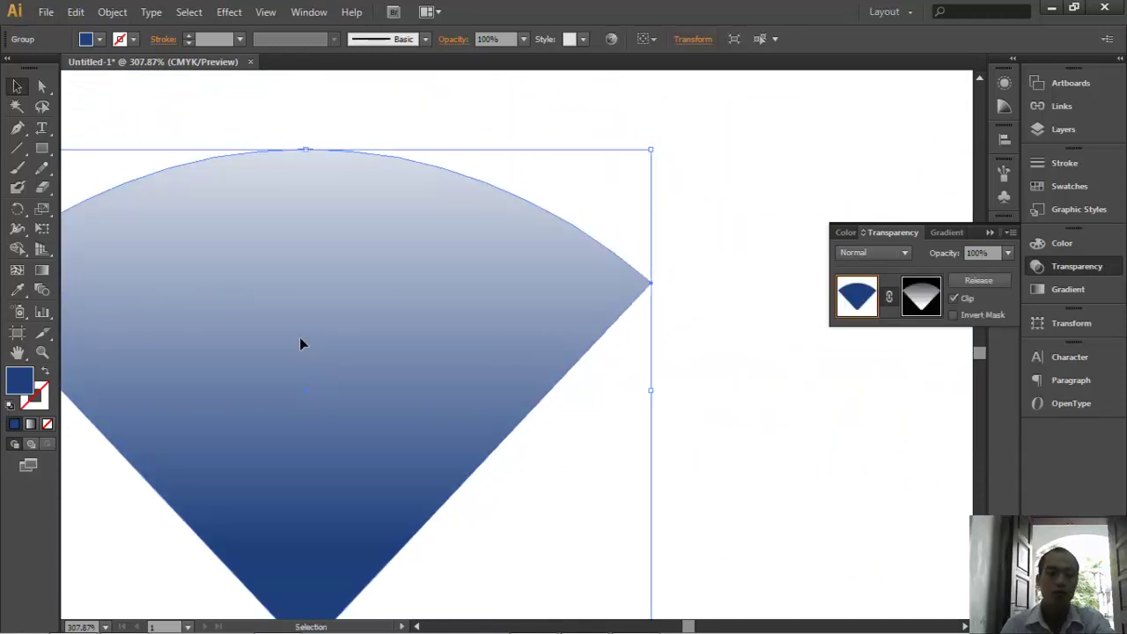
mouse_move(504, 365)
left_mouse_down()
mouse_move(556, 326)
mouse_move(516, 385)
mouse_move(463, 409)
left_mouse_up()
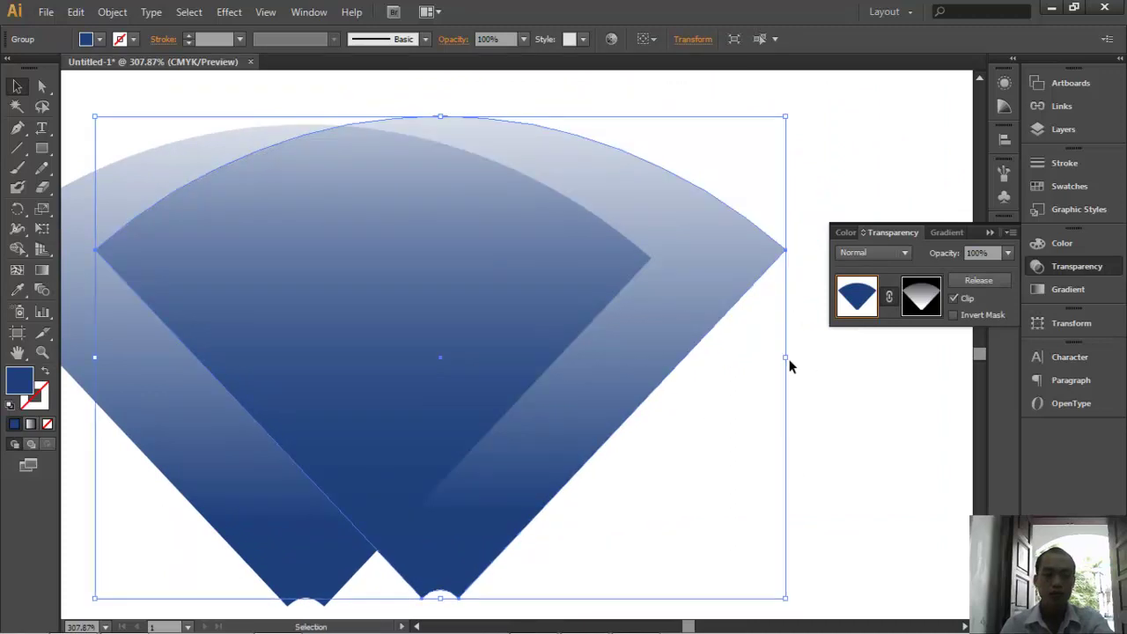
left_click_drag(786, 360, 692, 354)
left_click_drag(377, 333, 485, 284)
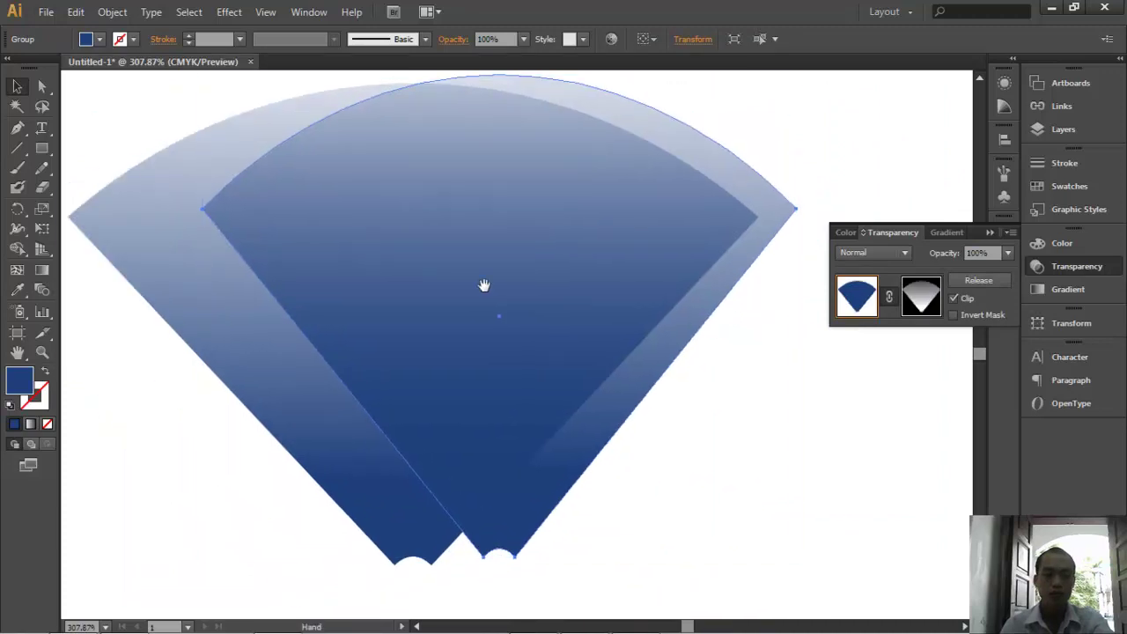
scroll(526, 345, "down", 1)
left_click_drag(525, 345, 493, 395)
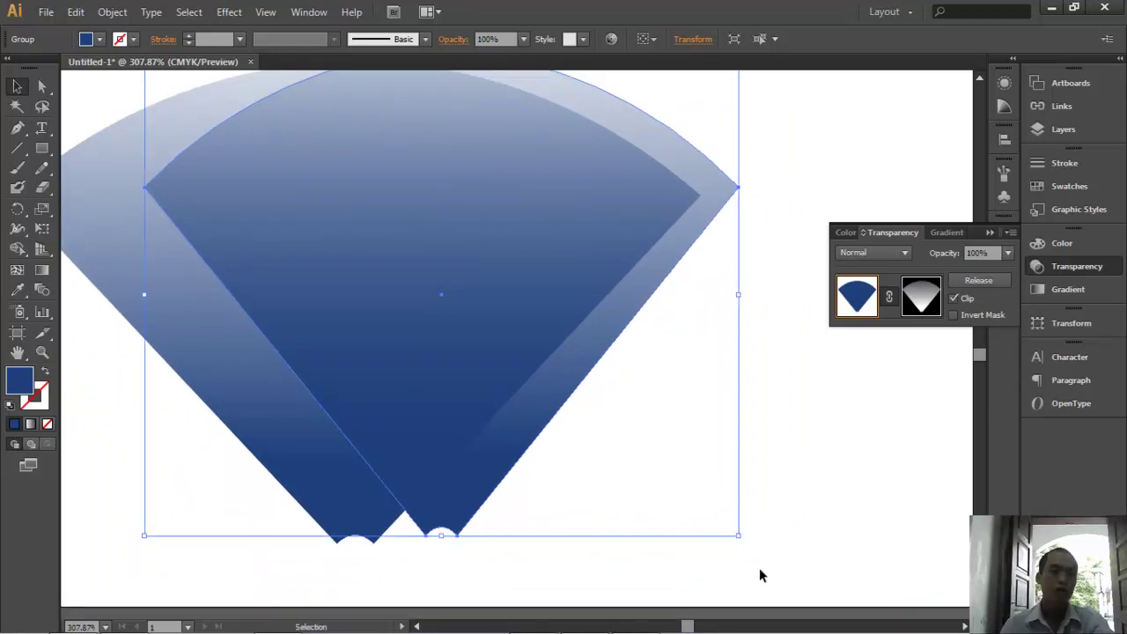
- Rotate the narrower copy clockwise and position it overlapping the original fan
left_click_drag(744, 537, 473, 499)
left_click_drag(427, 409, 500, 399)
left_click(795, 510)
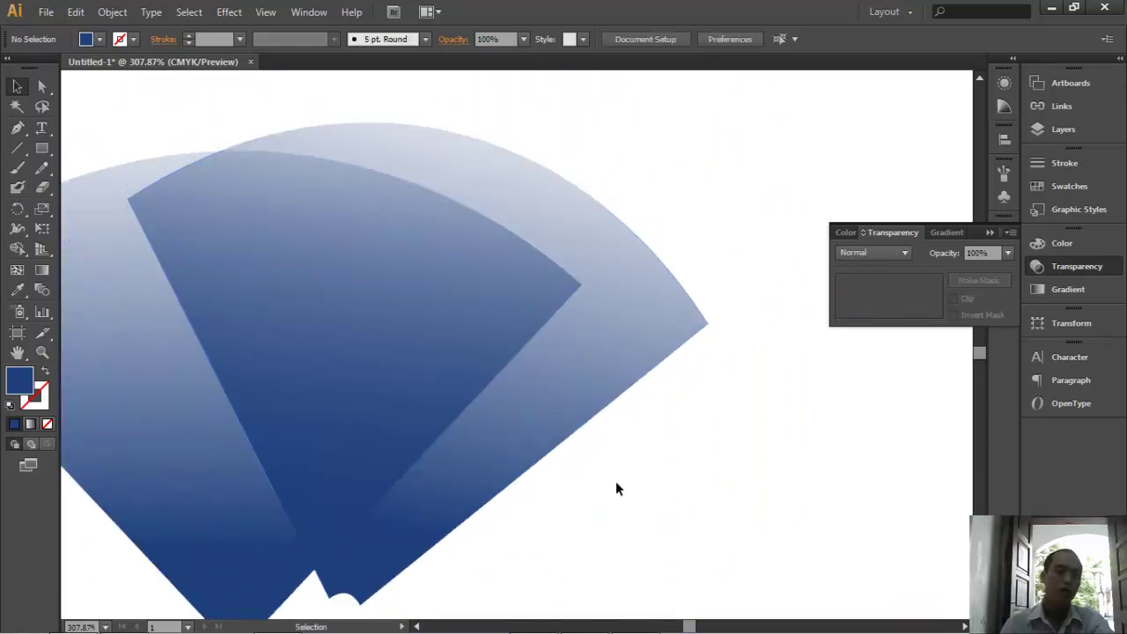
left_click_drag(617, 485, 686, 381)
scroll(453, 392, "left", 3)
scroll(410, 397, "left", 6)
scroll(358, 330, "left", 3)
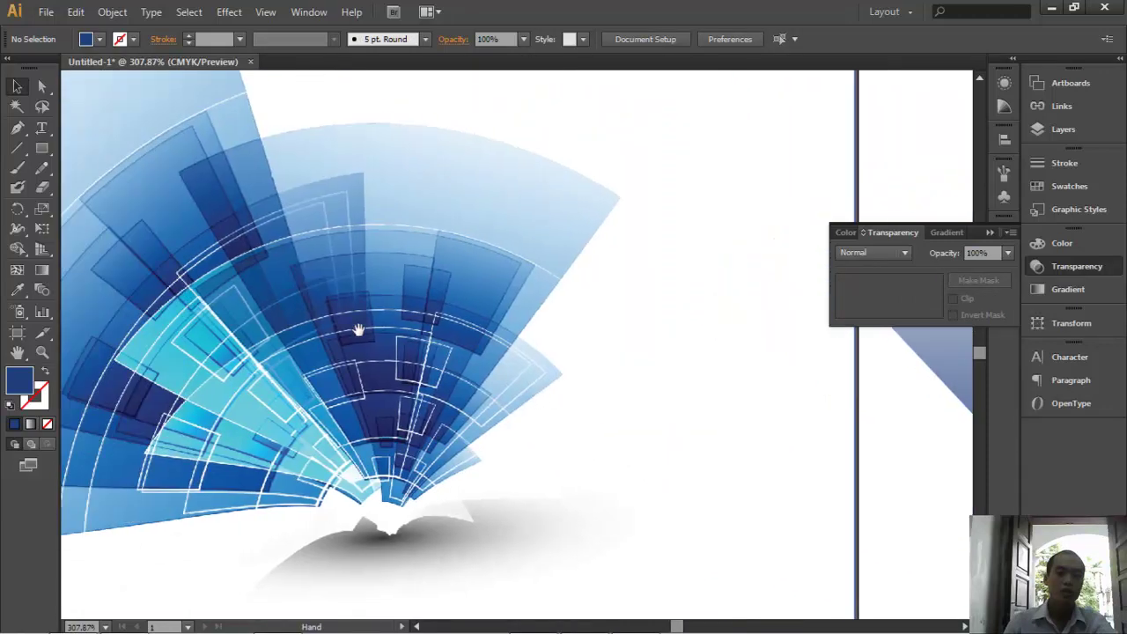
scroll(256, 220, "right", 6)
scroll(297, 246, "right", 4)
- Try Multiply and Color Dodge on the front fan, settling on Soft Light blend mode
left_click(501, 272)
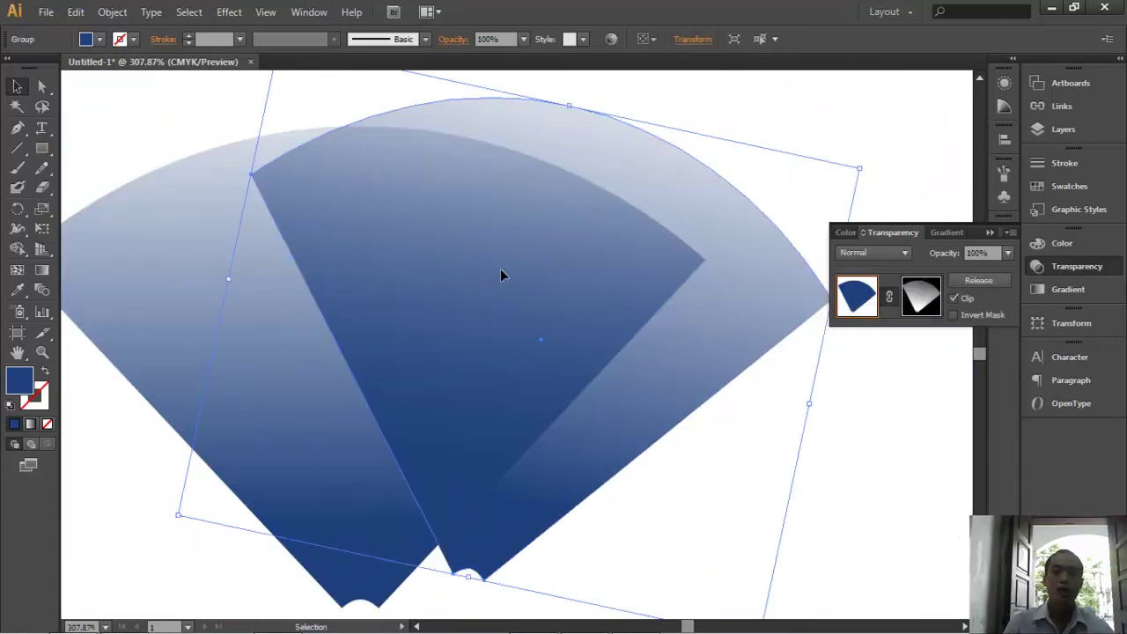
left_click(880, 258)
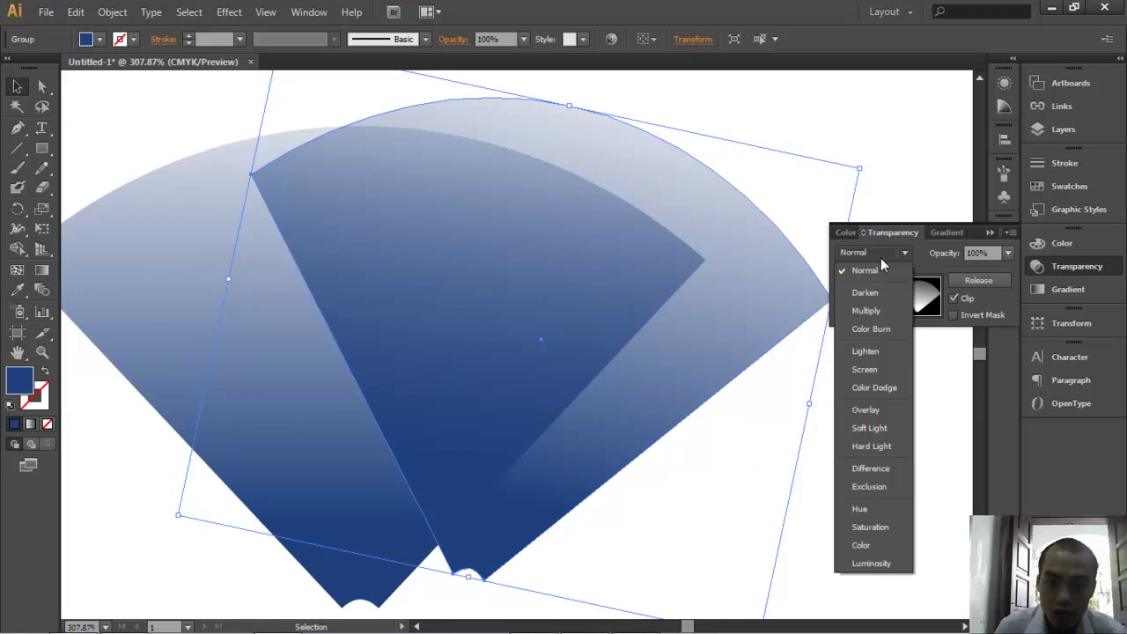
left_click(879, 313)
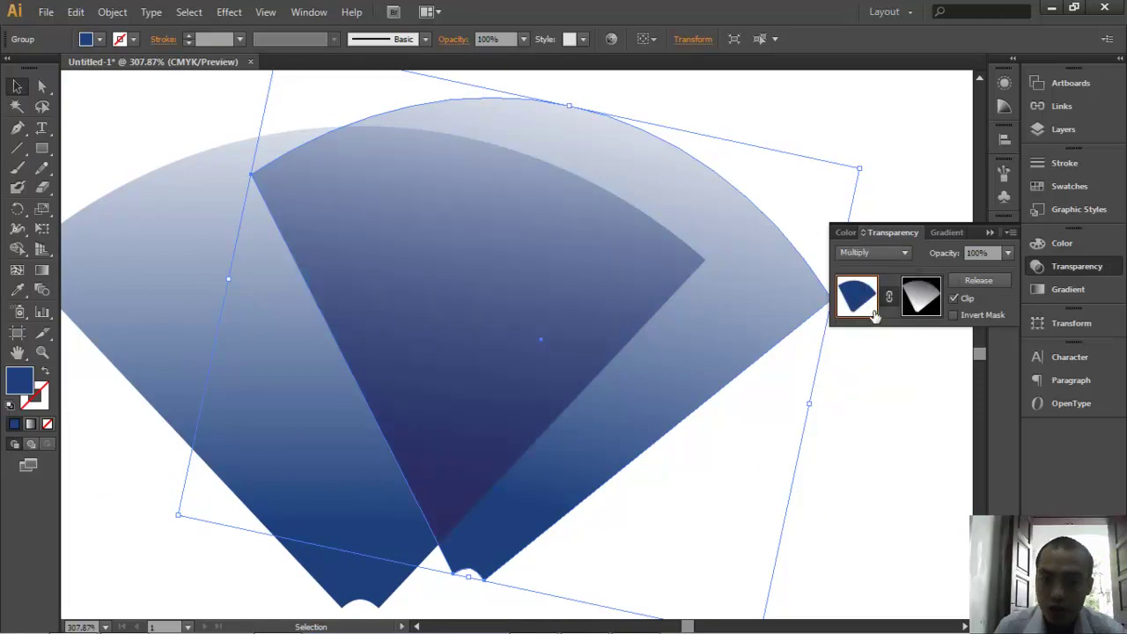
left_click(877, 253)
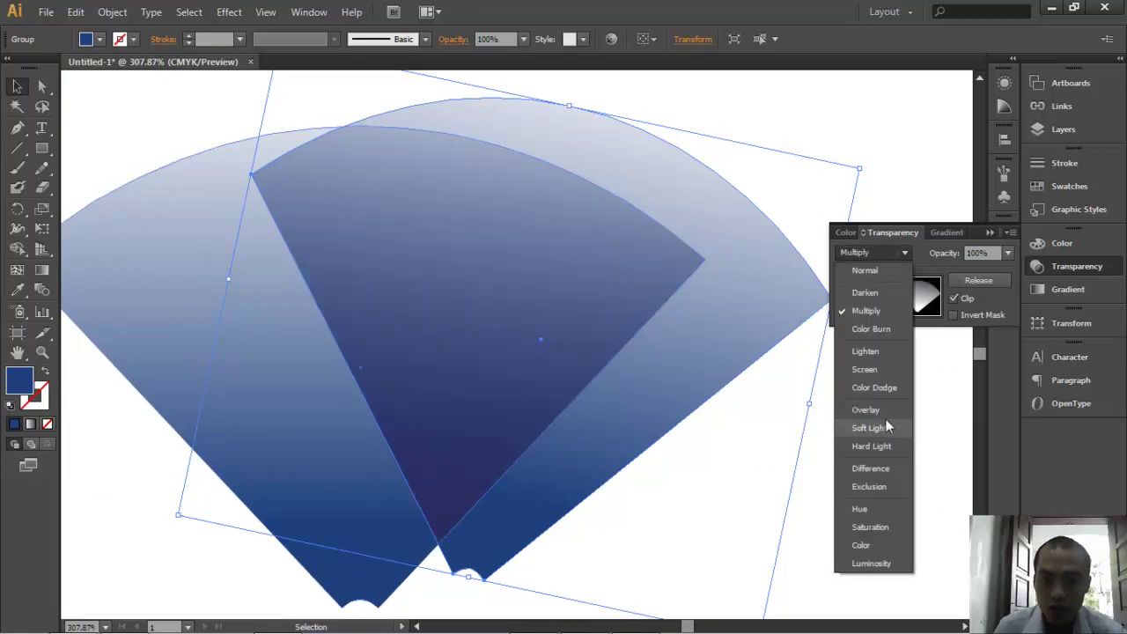
left_click(880, 388)
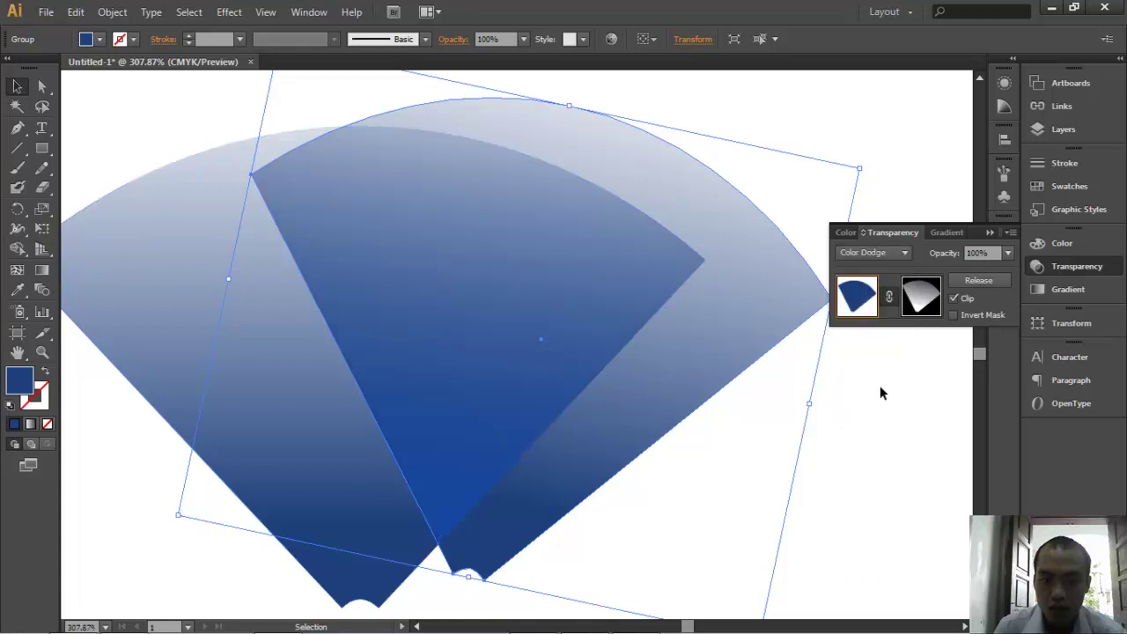
left_click(872, 250)
left_click(870, 428)
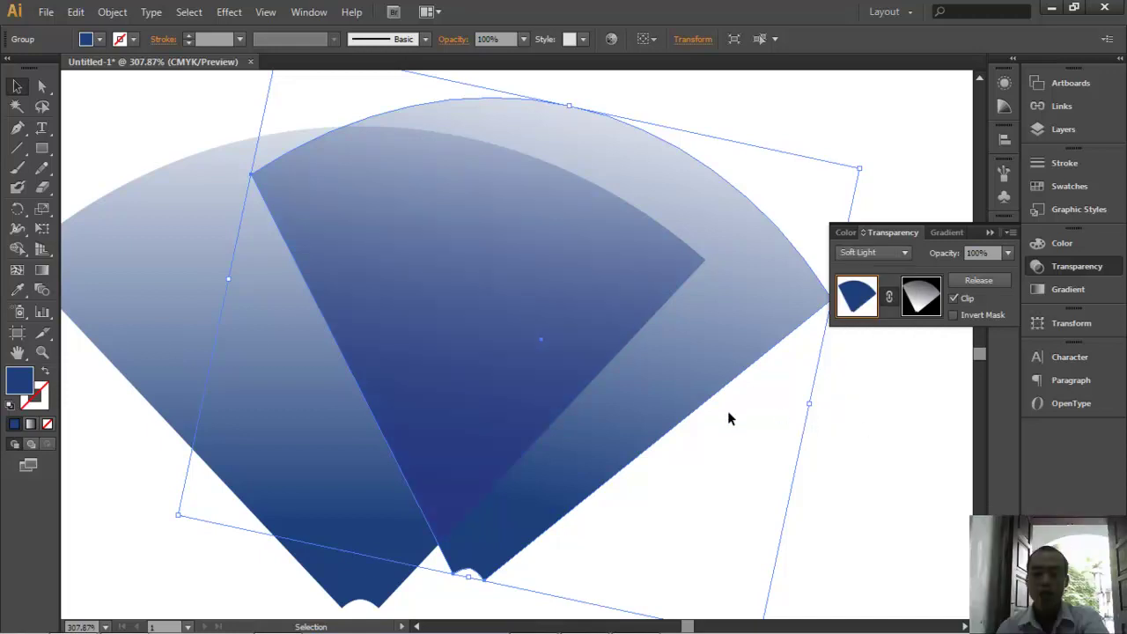
scroll(656, 415, "down", 2)
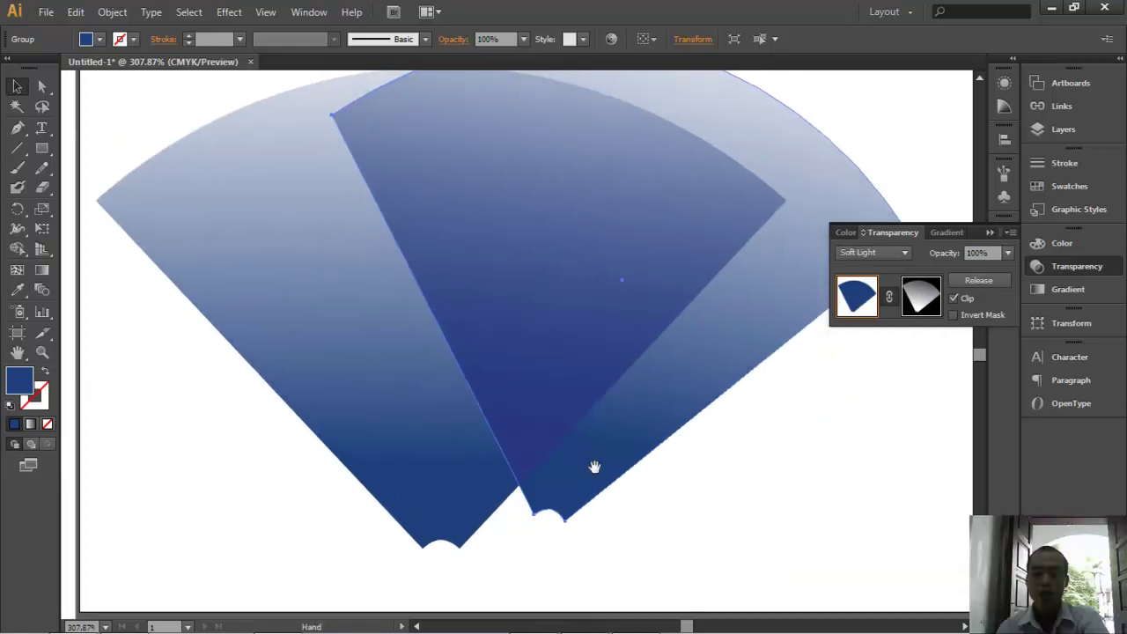
scroll(616, 468, "left", 2)
key("ctrl+minus")
key("ctrl+minus")
key("ctrl+minus")
key("ctrl+minus")
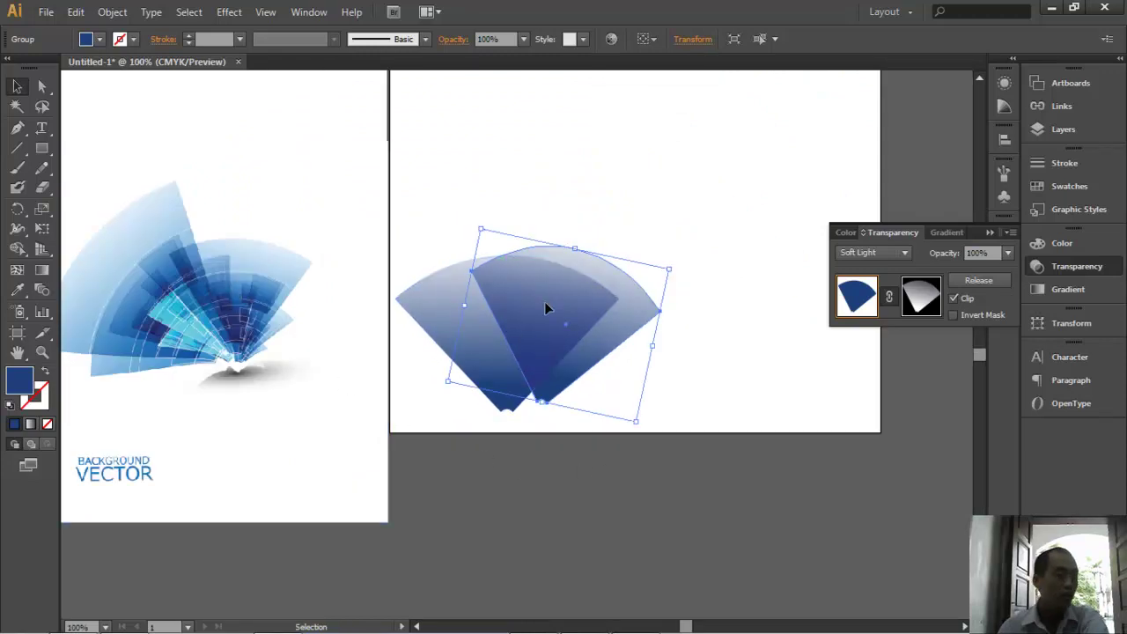
- Reset the front fan's blend mode to Normal and reselect it
scroll(544, 301, "down", 1)
scroll(543, 301, "left", 2)
left_click(867, 255)
left_click(862, 273)
left_click(815, 380)
left_click(604, 277)
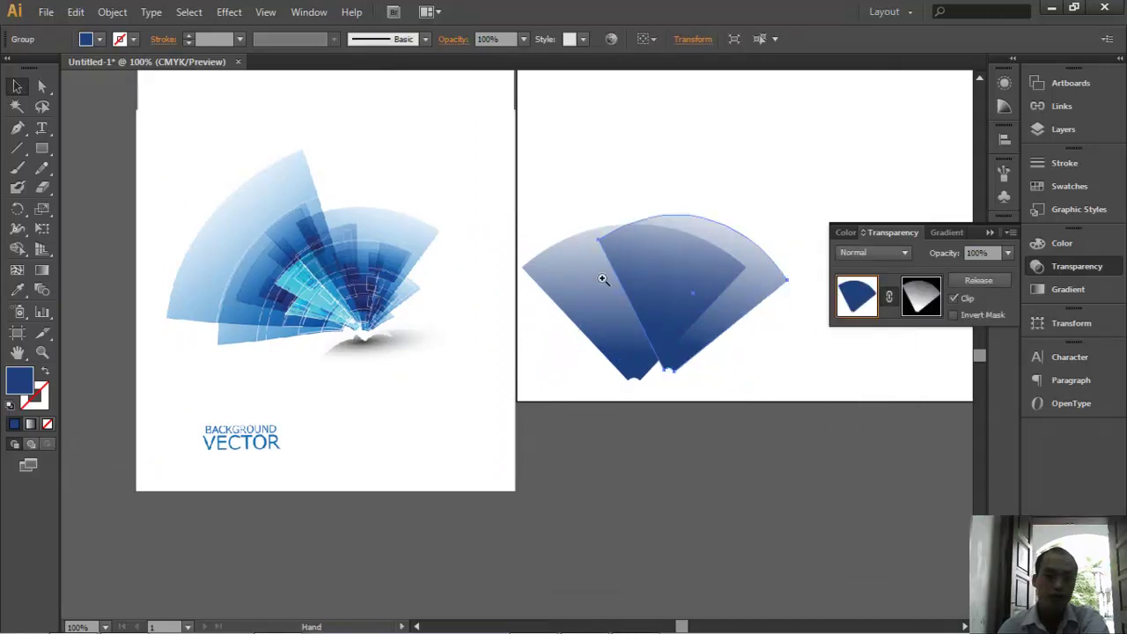
- Zoom and pan across the reference fan artwork to compare
left_click_drag(486, 190, 769, 360)
left_click_drag(505, 420, 457, 364)
scroll(458, 364, "down", 5)
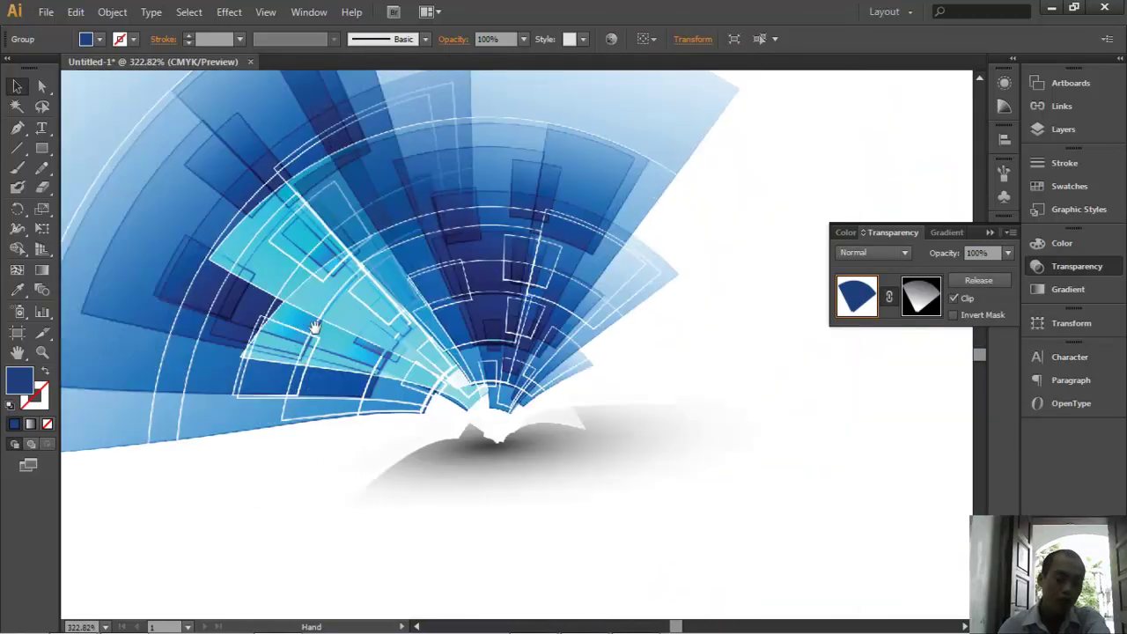
scroll(562, 475, "up", 1)
scroll(427, 390, "up", 3)
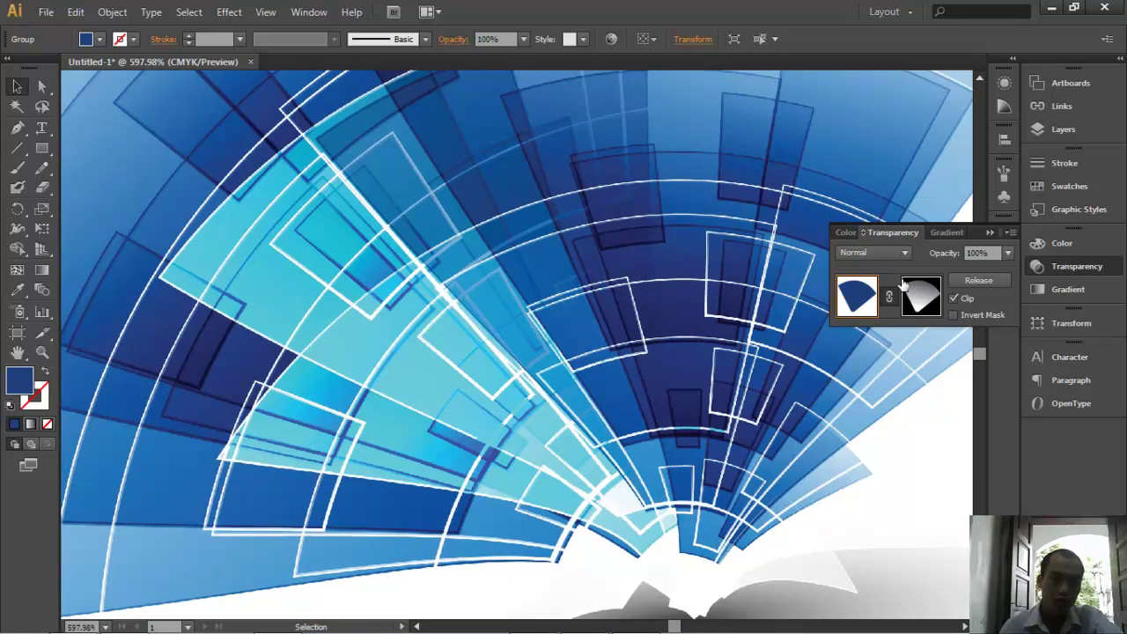
- View the reference's upper-right blades, then set the front fan's blend mode to Multiply
left_click(864, 252)
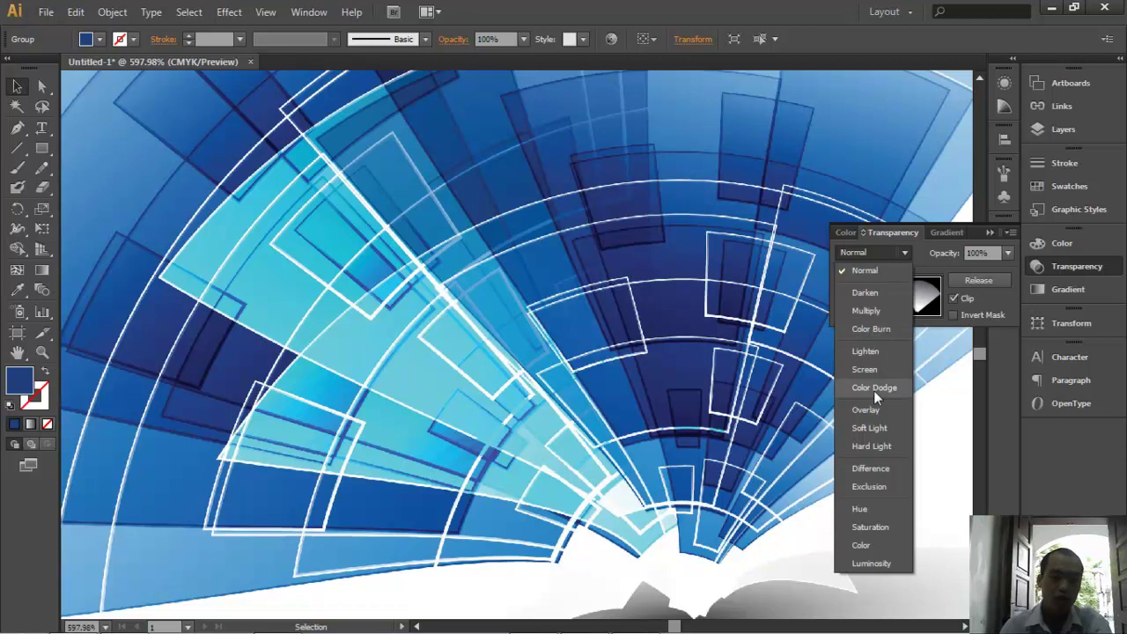
left_click(633, 302)
left_click_drag(538, 259, 329, 282)
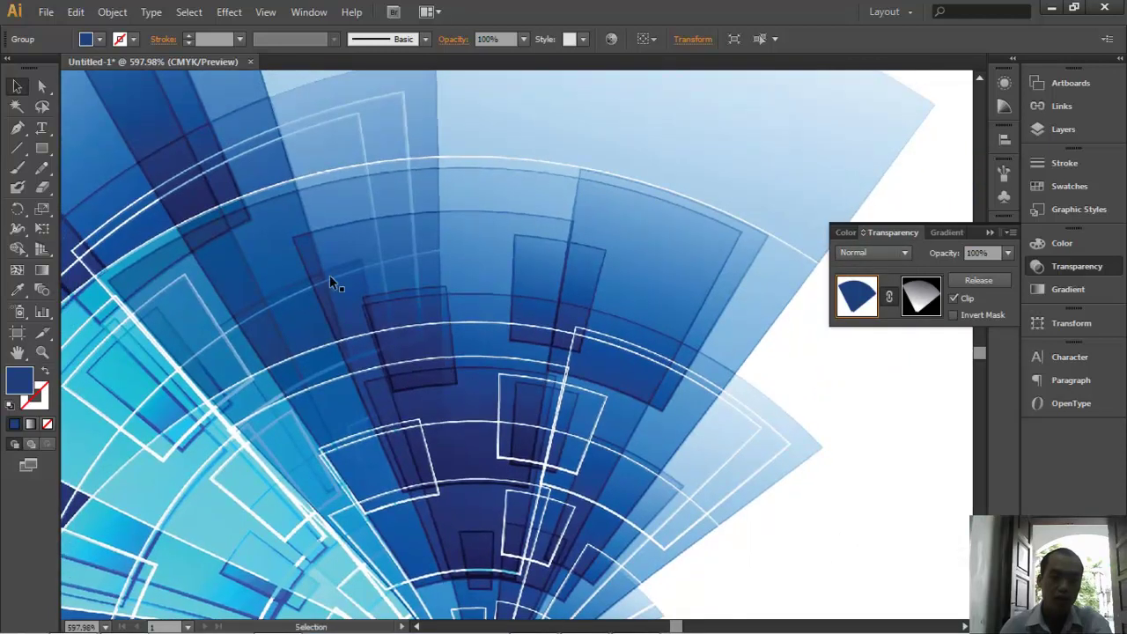
left_click_drag(578, 232, 327, 208)
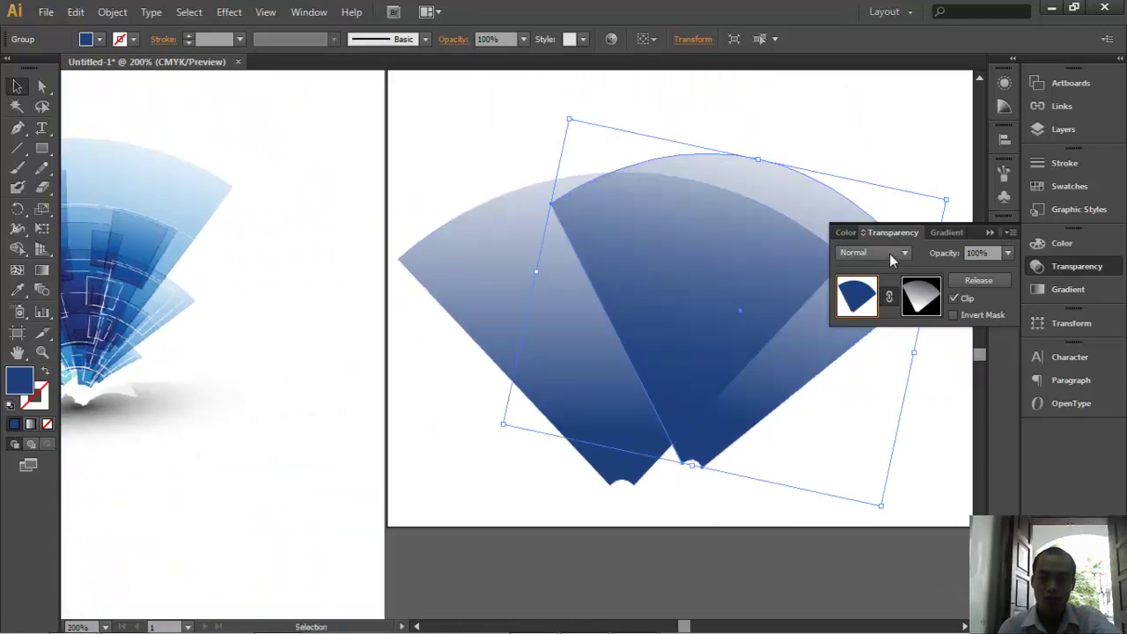
left_click(889, 253)
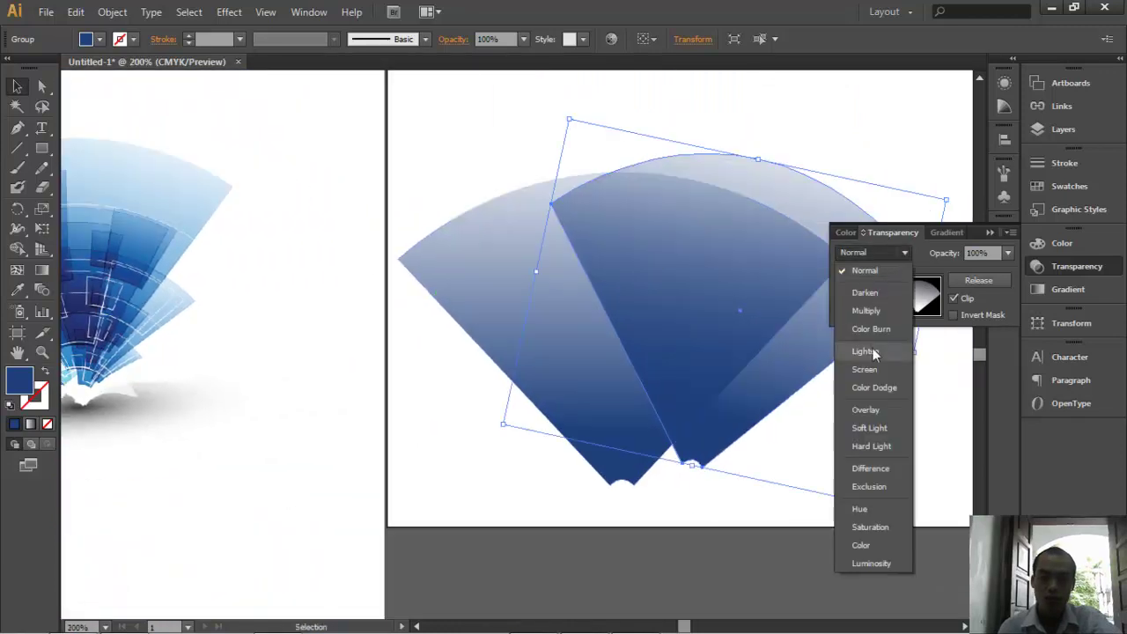
left_click(879, 312)
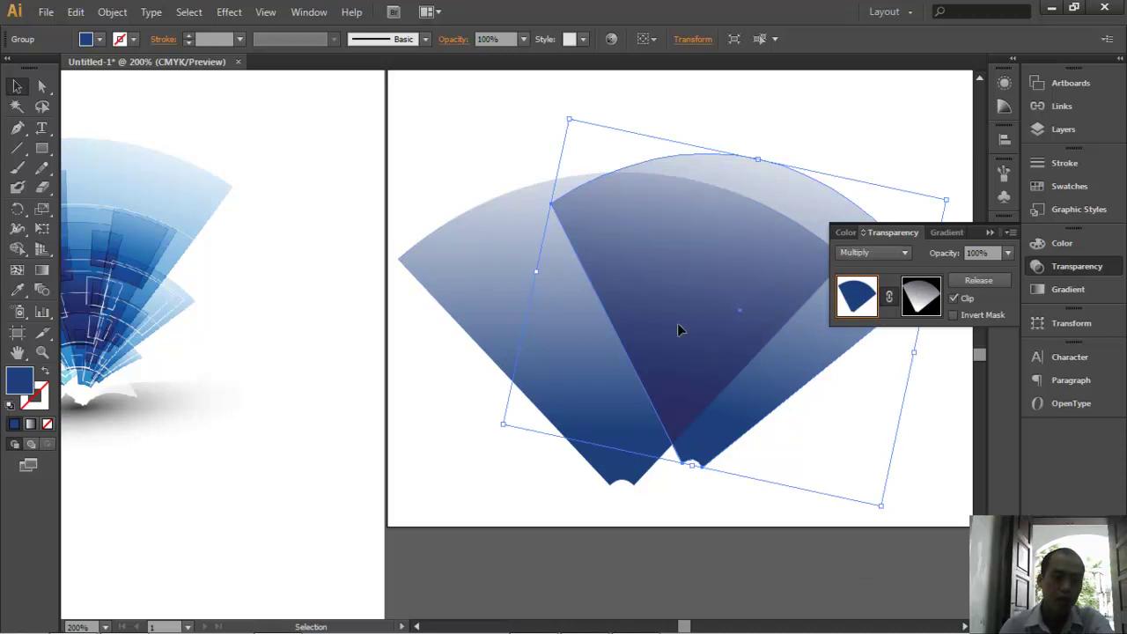
scroll(602, 369, "left", 10)
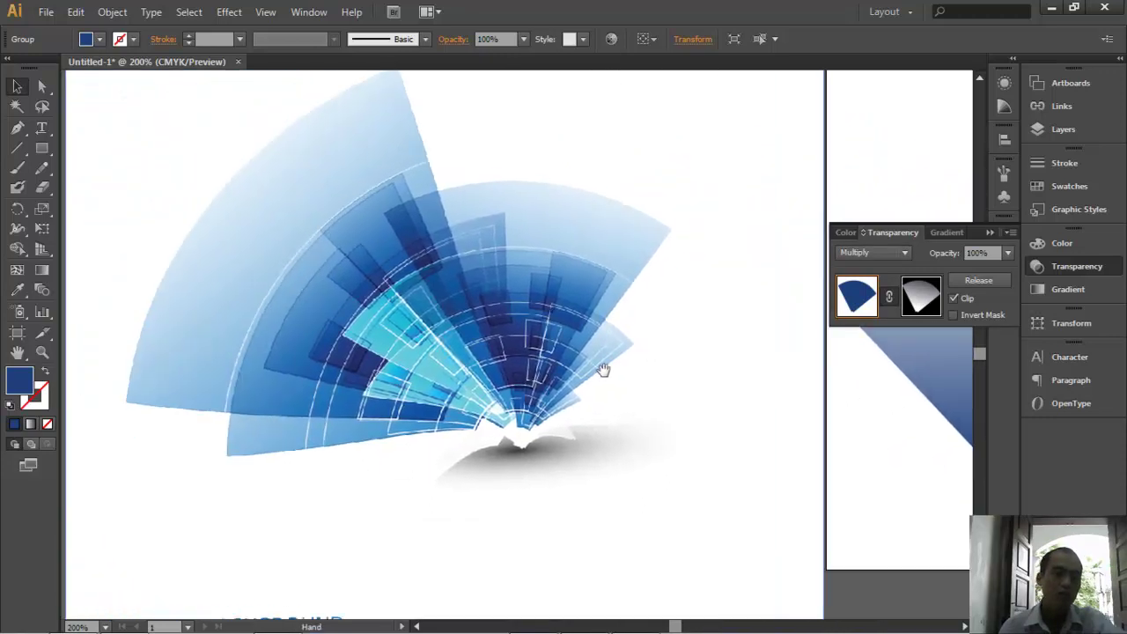
- Scroll and pan toward the outer edge of the fan artwork
scroll(290, 316, "up", 3)
scroll(528, 378, "down", 1)
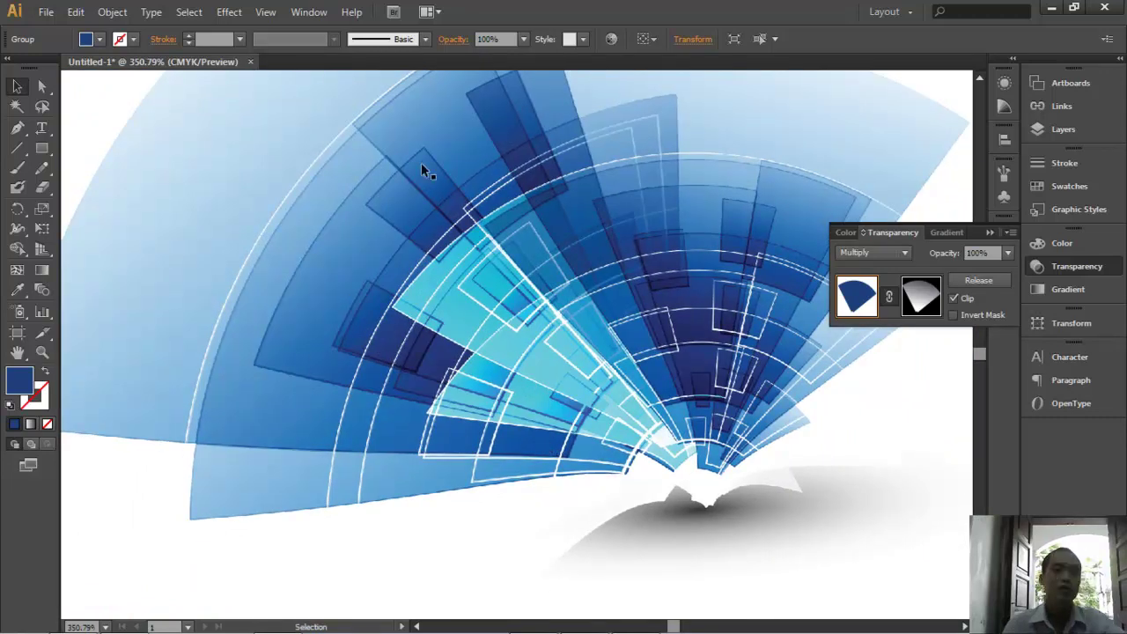
scroll(493, 181, "up", 2)
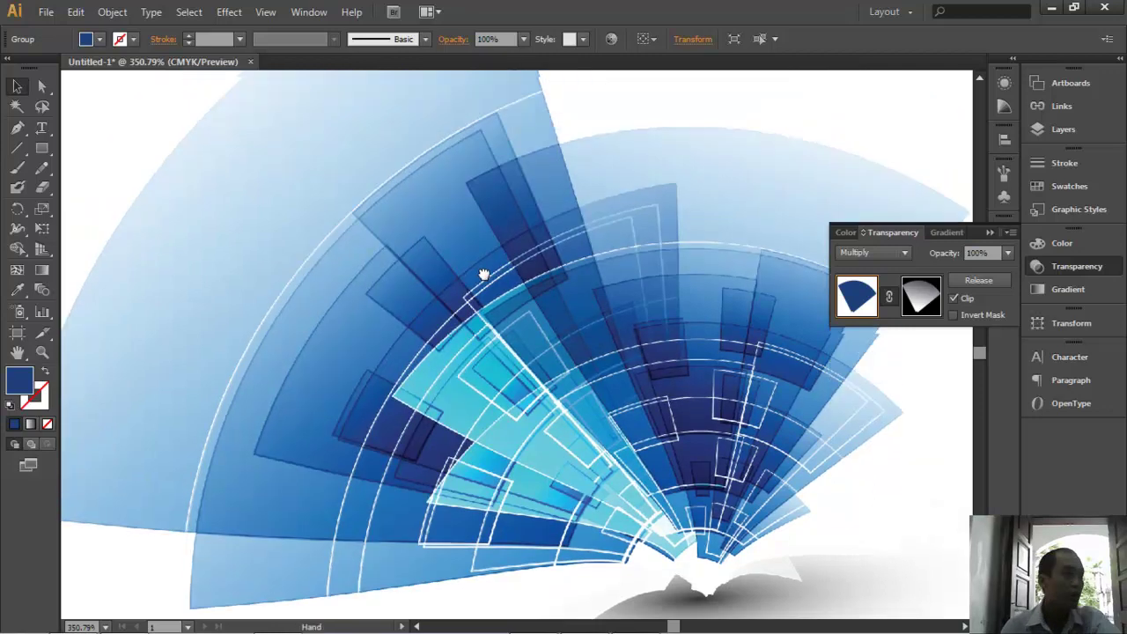
scroll(449, 274, "up", 3)
scroll(448, 317, "up", 2)
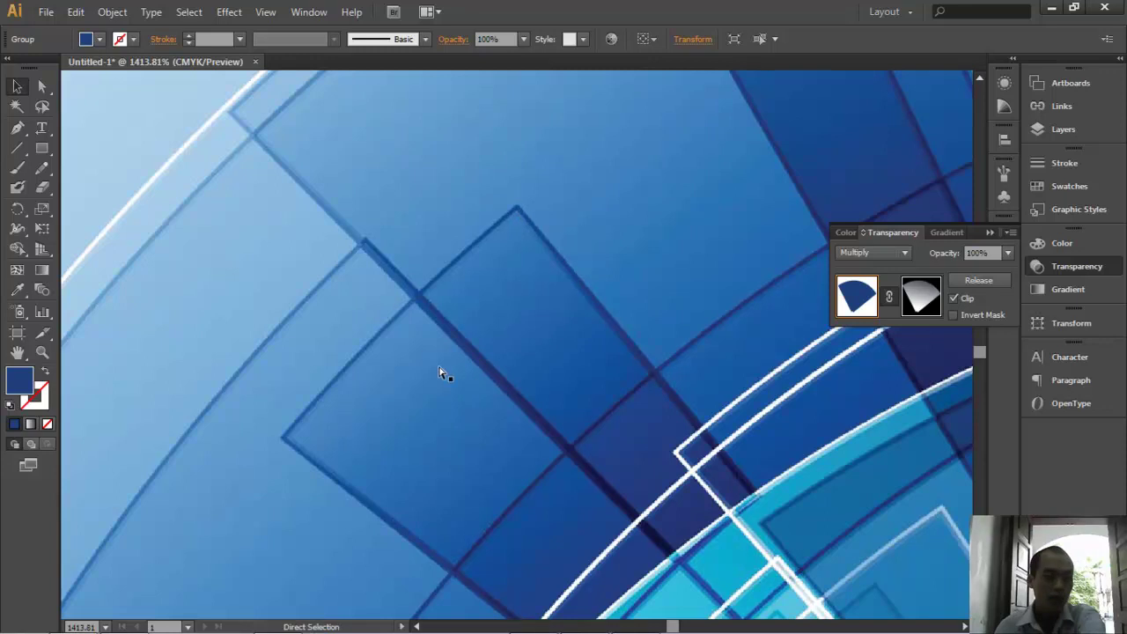
scroll(513, 382, "down", 1)
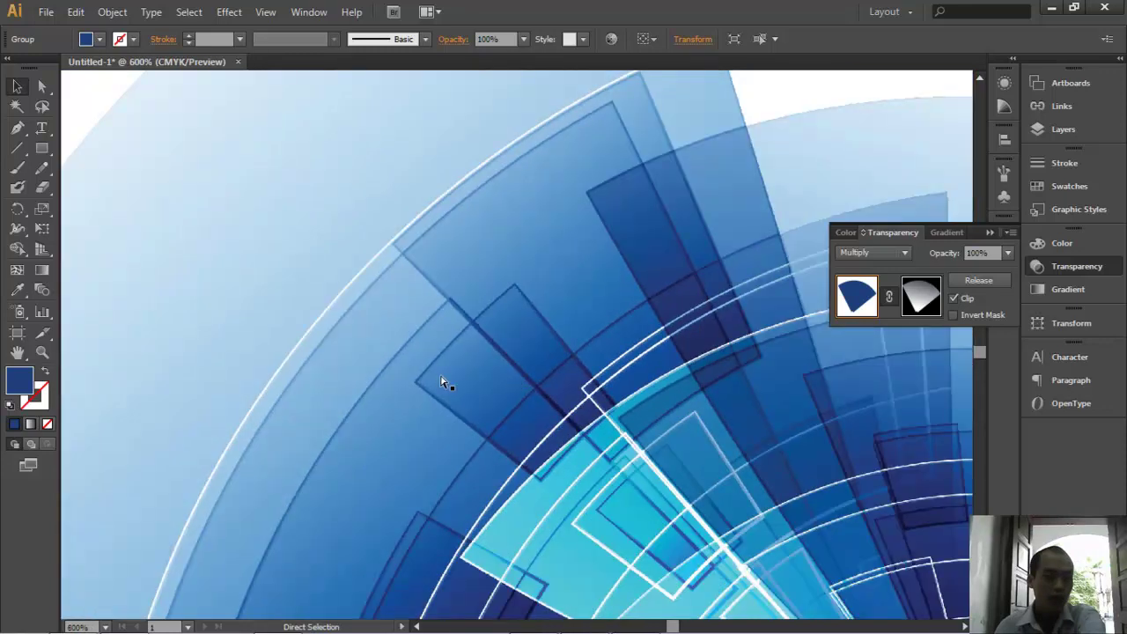
left_click_drag(558, 357, 164, 304)
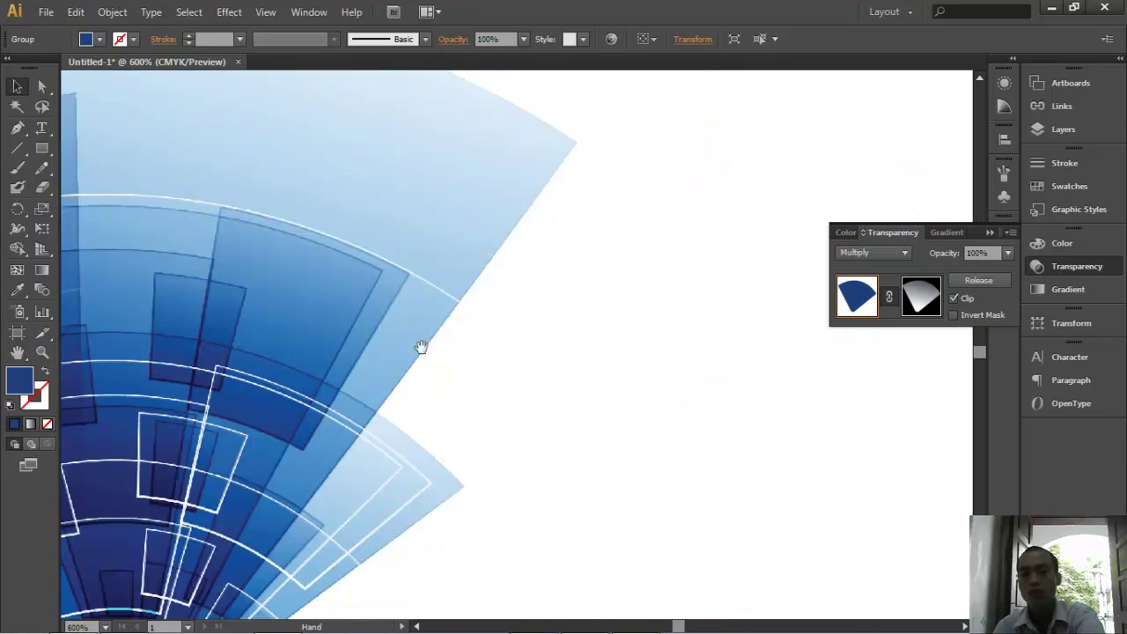
scroll(96, 255, "down", 3)
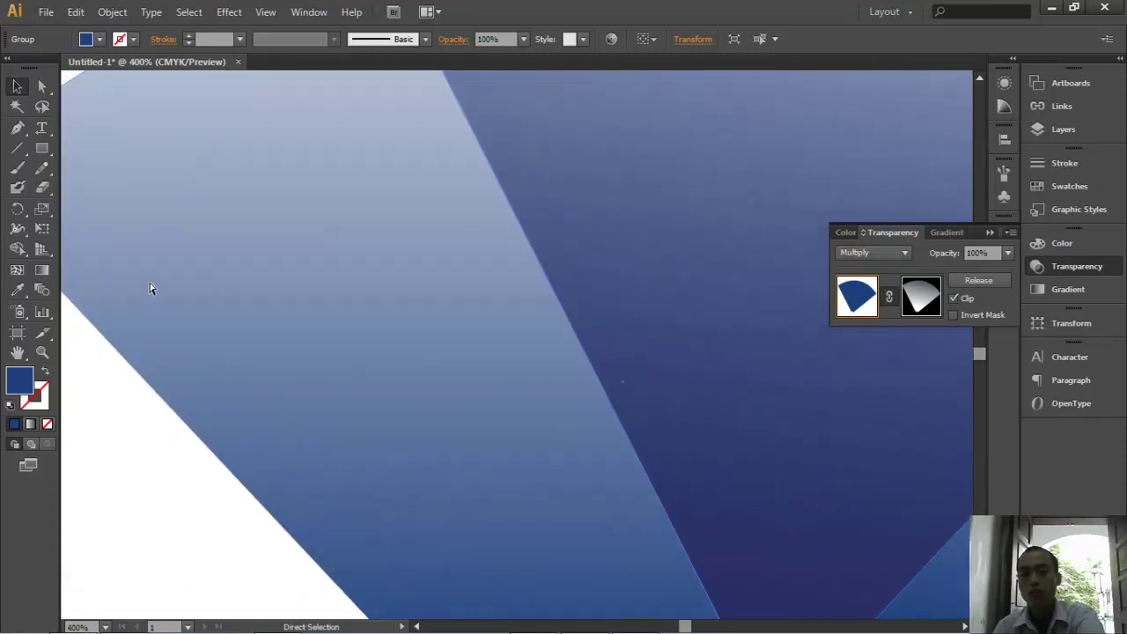
scroll(150, 287, "down", 3)
scroll(573, 344, "up", 2)
- Inspect the fan's overlapping rectangle outlines up close, then bring up Object > Path
mouse_move(401, 310)
left_mouse_down()
mouse_move(432, 292)
mouse_move(377, 295)
left_mouse_up()
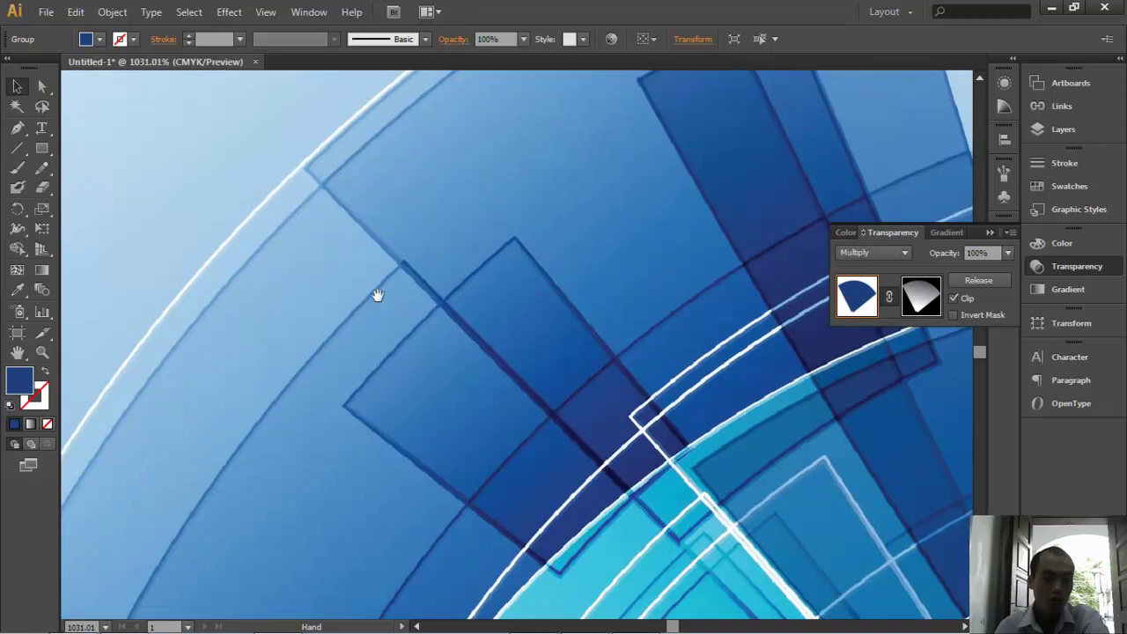
scroll(376, 295, "down", 2)
mouse_move(329, 329)
left_mouse_down()
mouse_move(385, 377)
mouse_move(337, 382)
left_mouse_up()
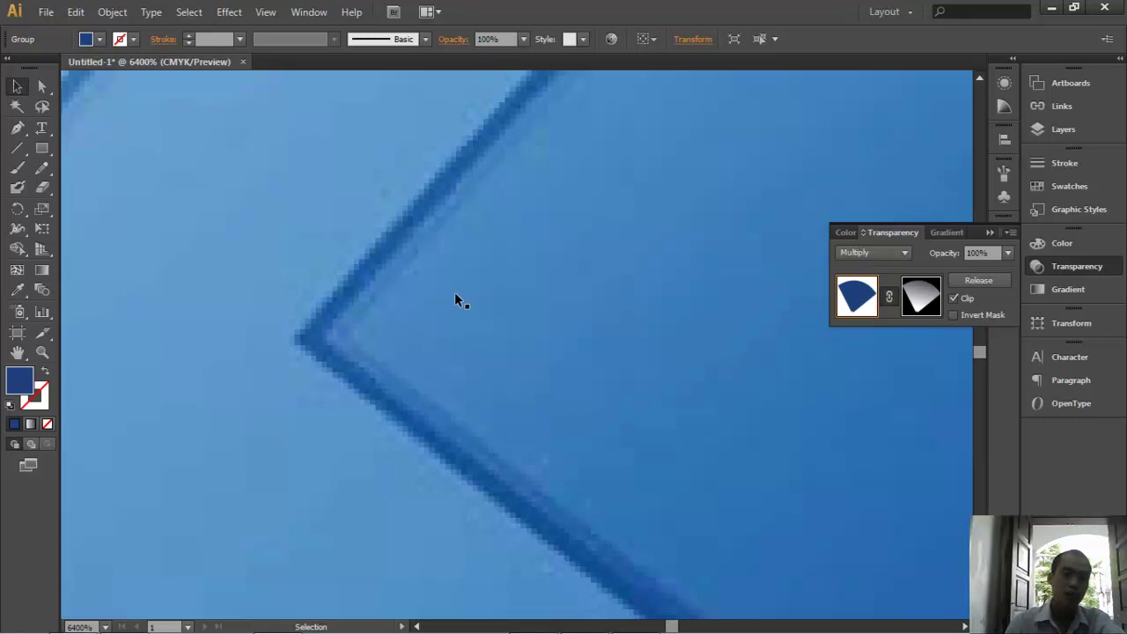
scroll(421, 322, "down", 4)
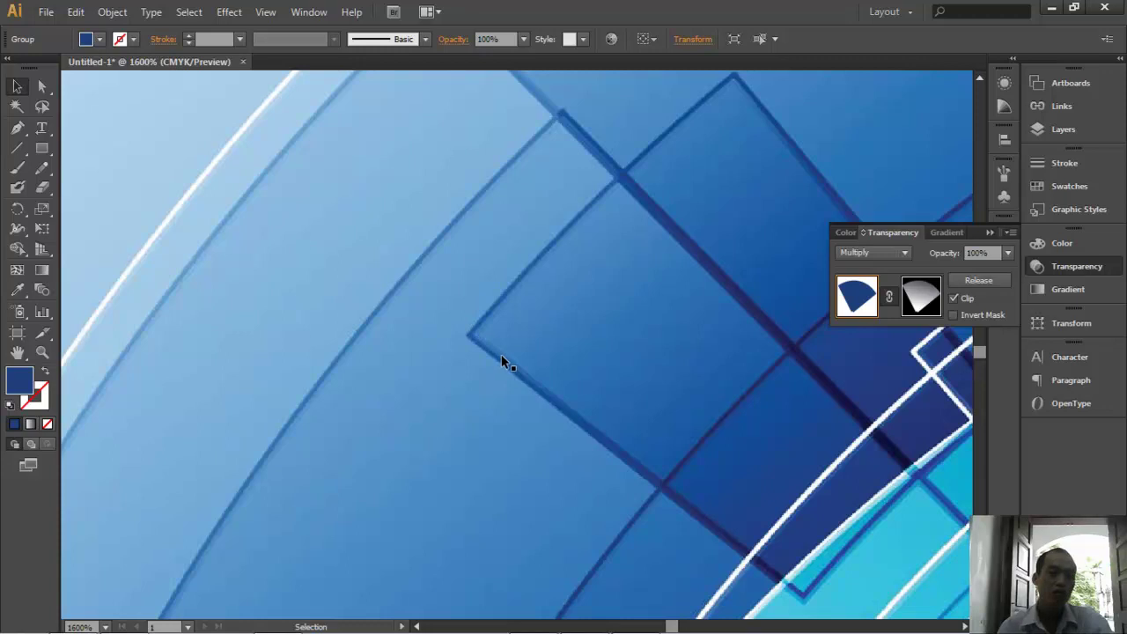
left_click_drag(529, 317, 411, 321)
left_click(112, 11)
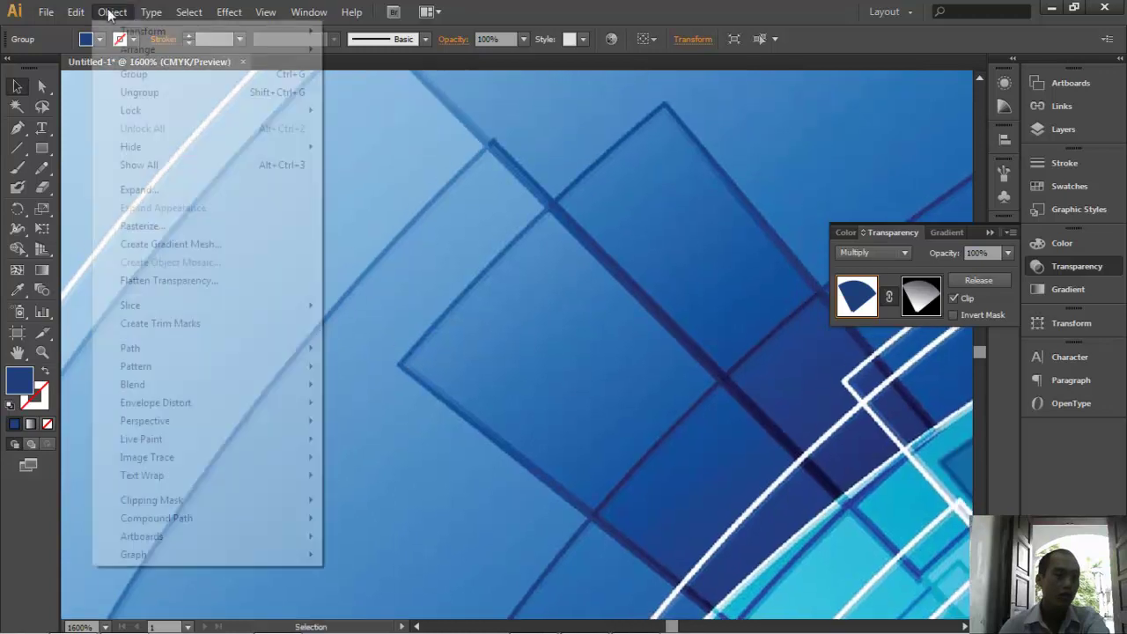
mouse_move(130, 348)
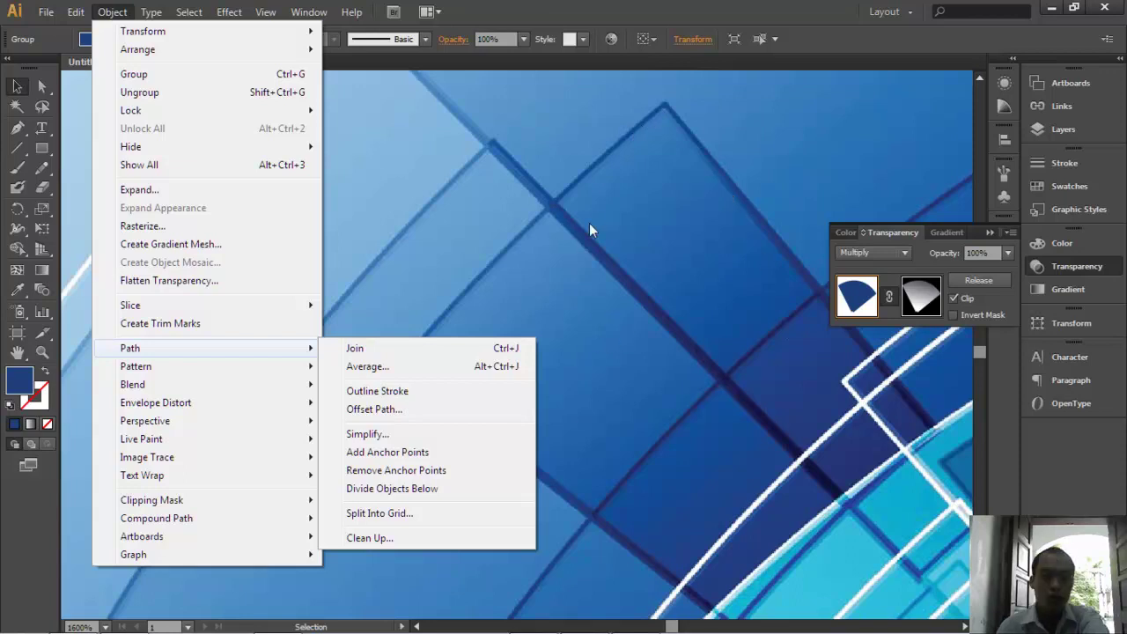
- Bring the view back to the two navy gradient wedges and select their group
left_click(543, 271)
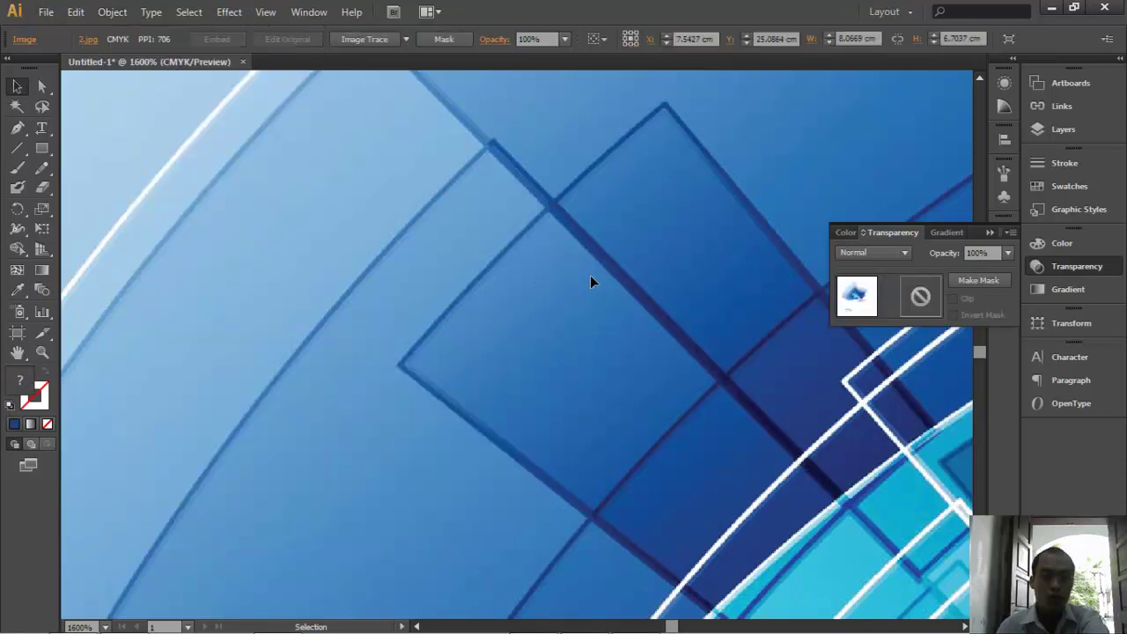
scroll(452, 394, "up", 3)
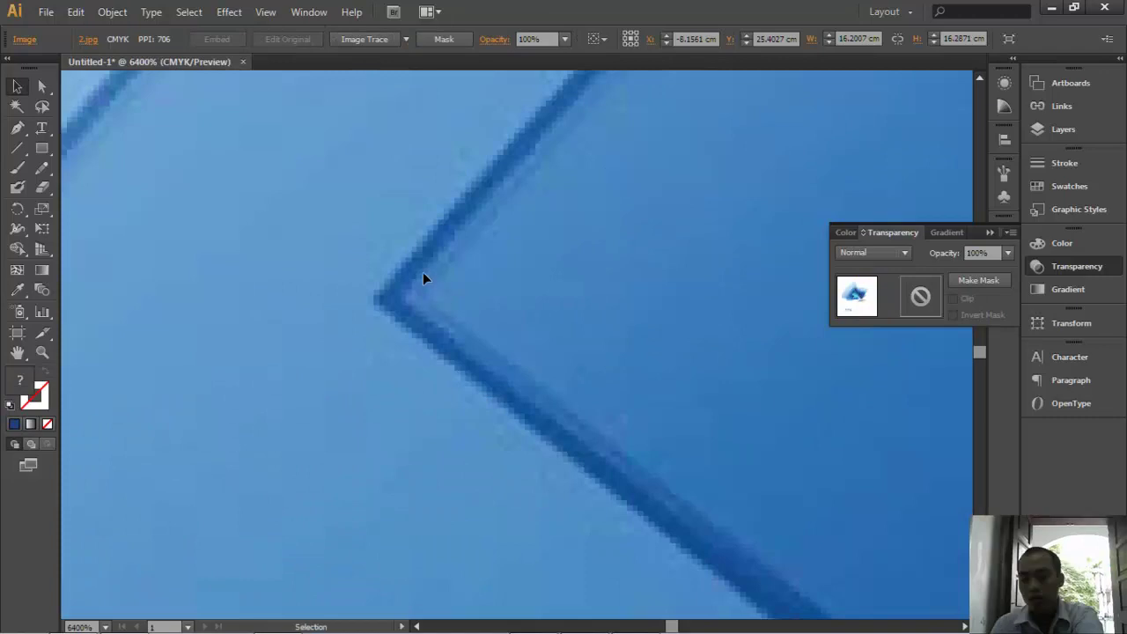
scroll(498, 334, "down", 3)
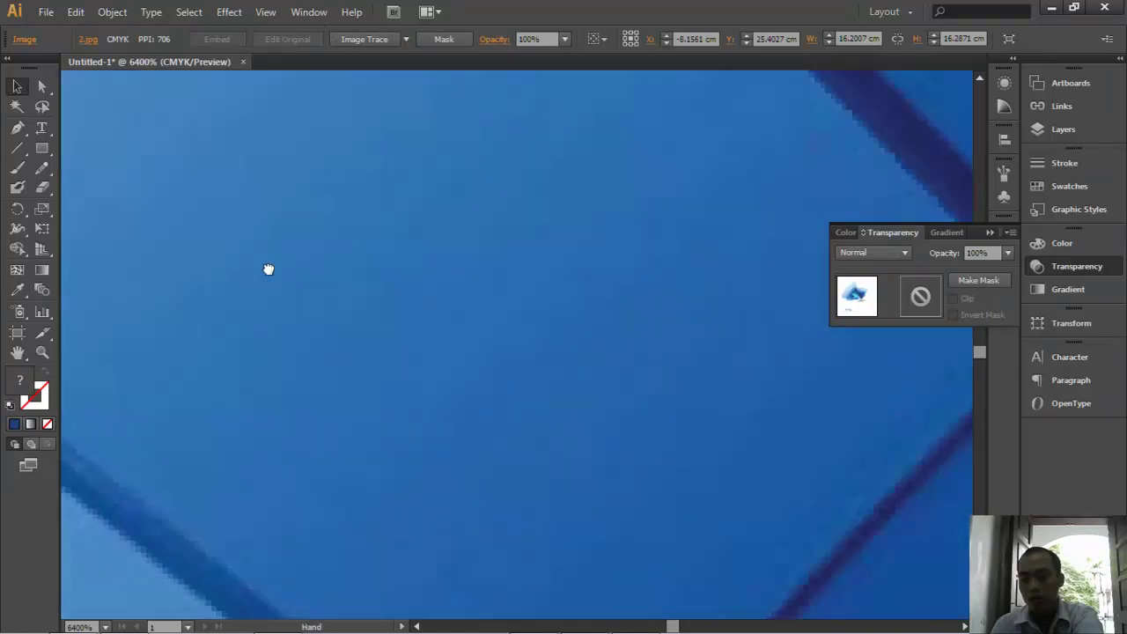
scroll(382, 273, "up", 1)
scroll(382, 273, "down", 3)
scroll(382, 273, "down", 3)
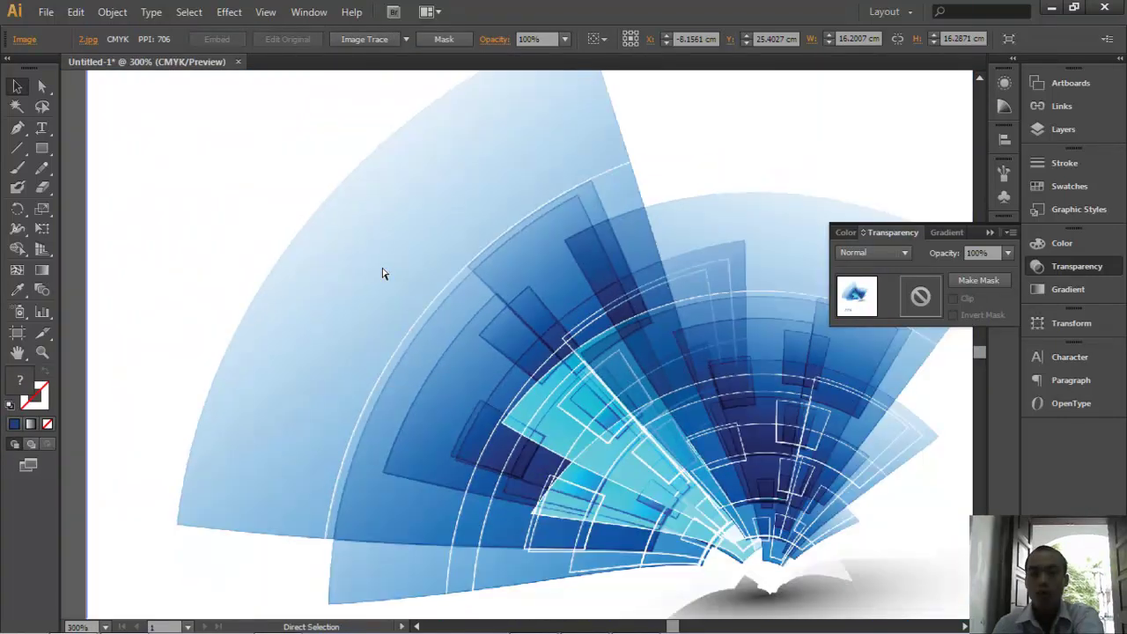
scroll(382, 272, "down", 2)
left_click_drag(516, 307, 310, 290)
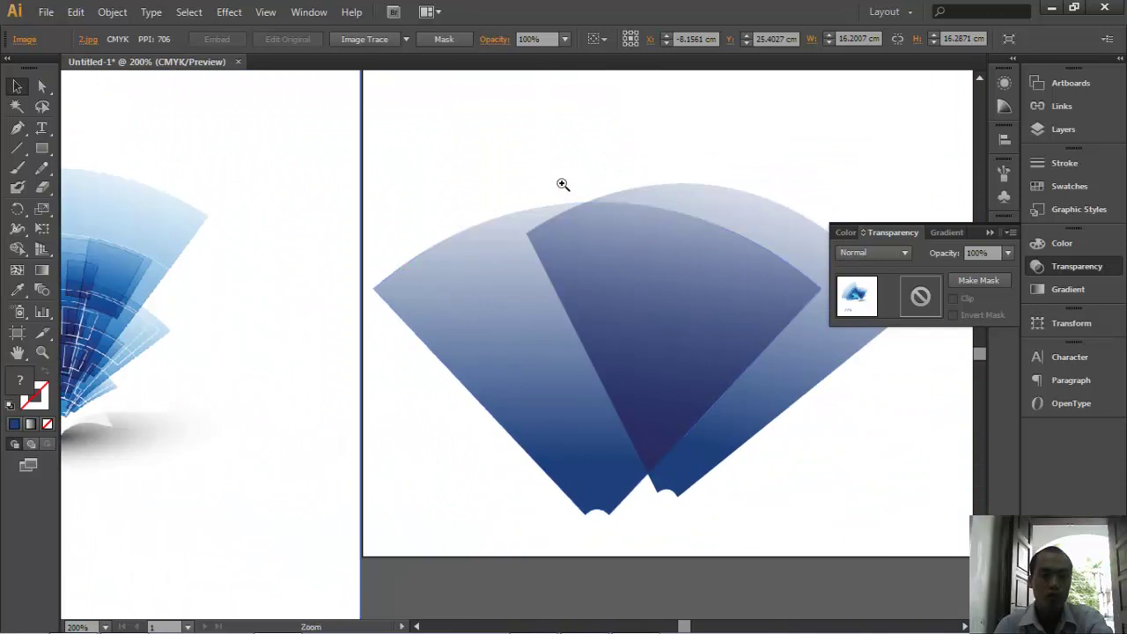
left_click(564, 184)
scroll(622, 378, "up", 3)
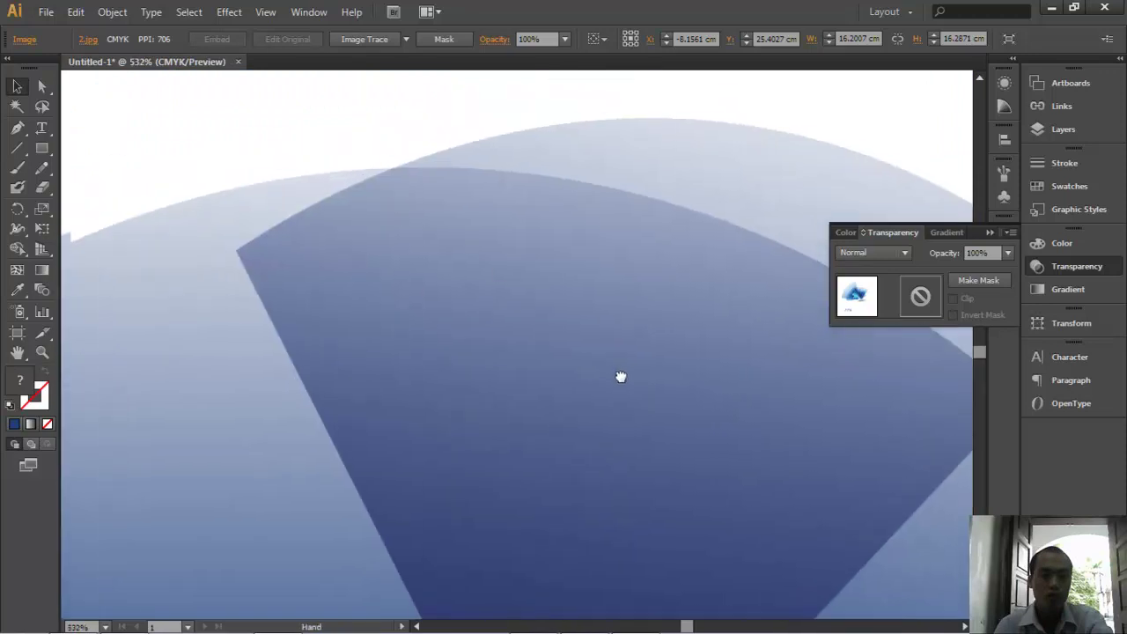
- Give the front wedge a light blue 97C8EF stroke of 3 pt
double_click(25, 382)
mouse_move(446, 313)
left_mouse_down()
mouse_move(455, 294)
mouse_move(447, 315)
mouse_move(445, 282)
left_mouse_up()
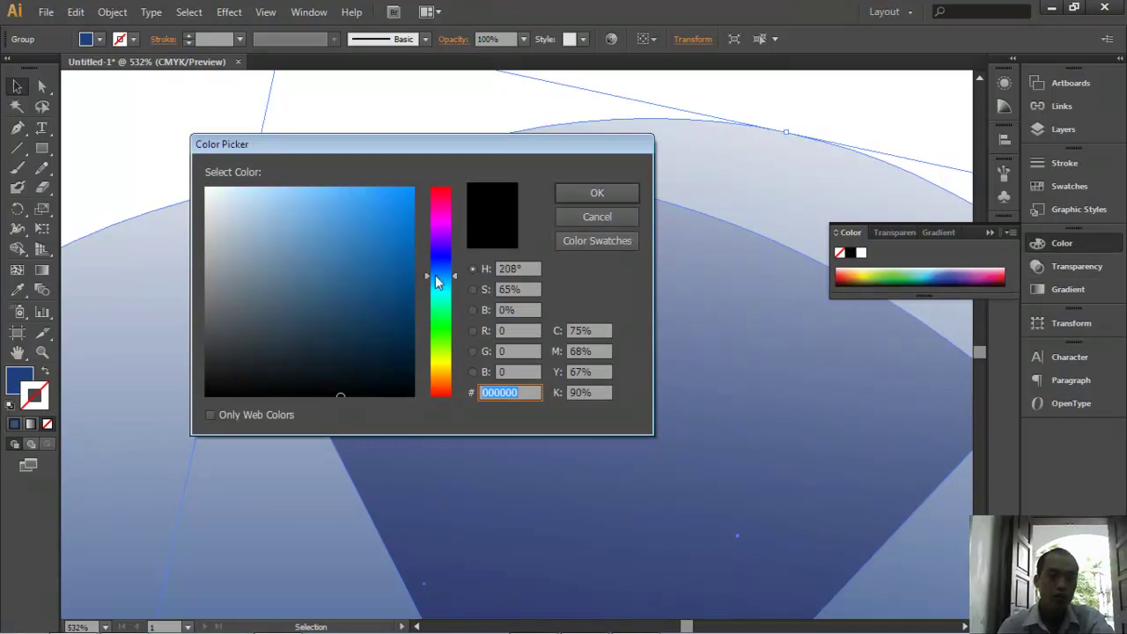
left_click(283, 198)
left_click(554, 194)
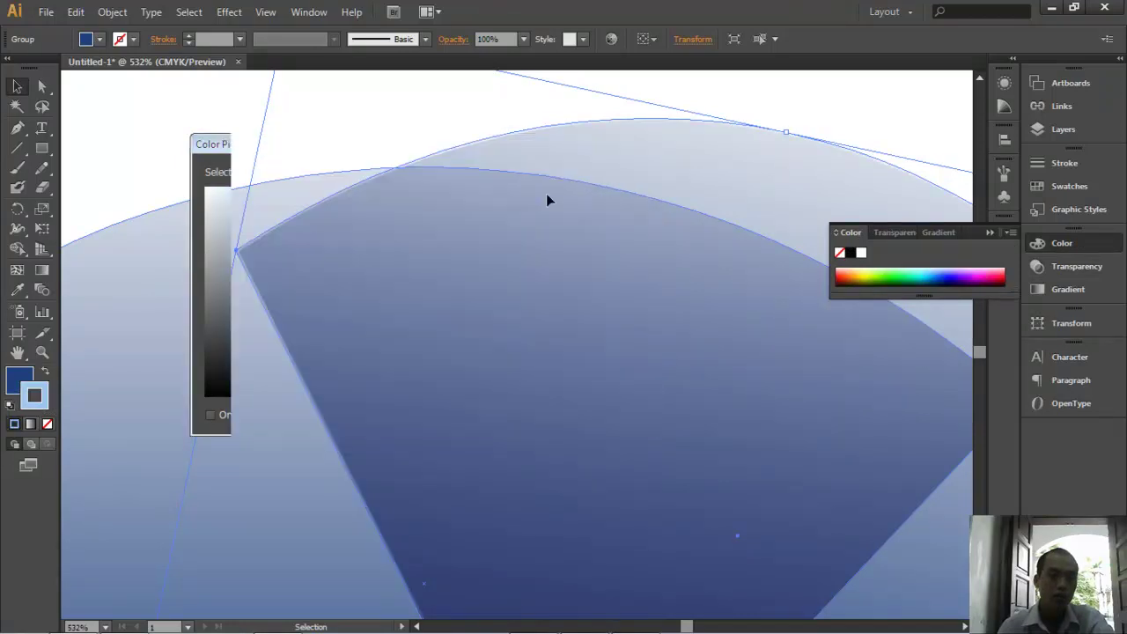
left_click(239, 39)
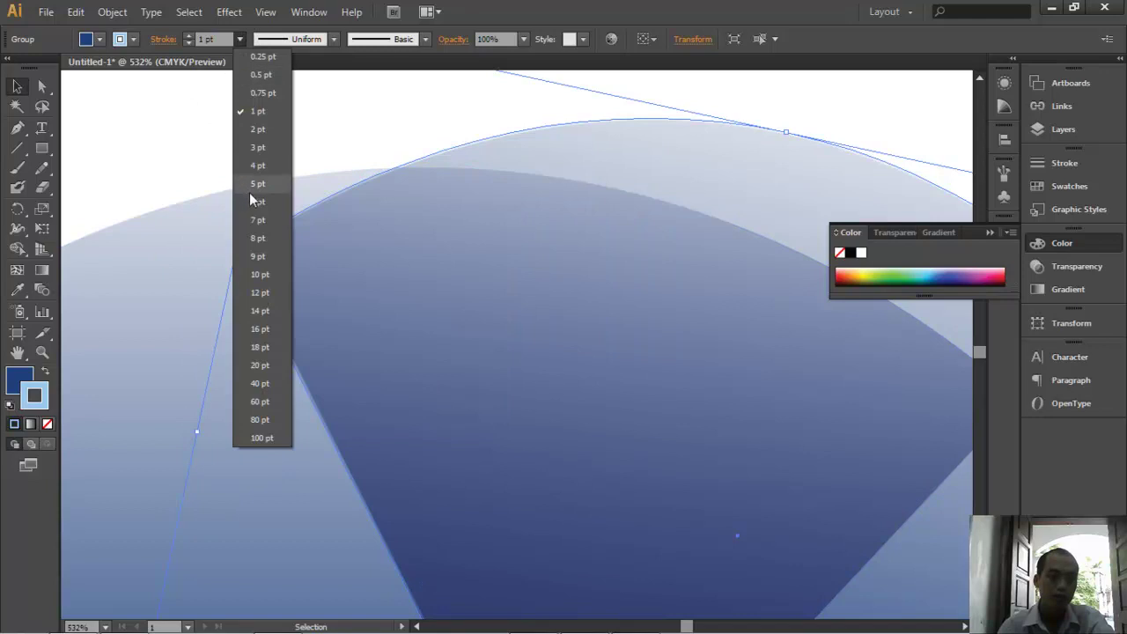
left_click(259, 147)
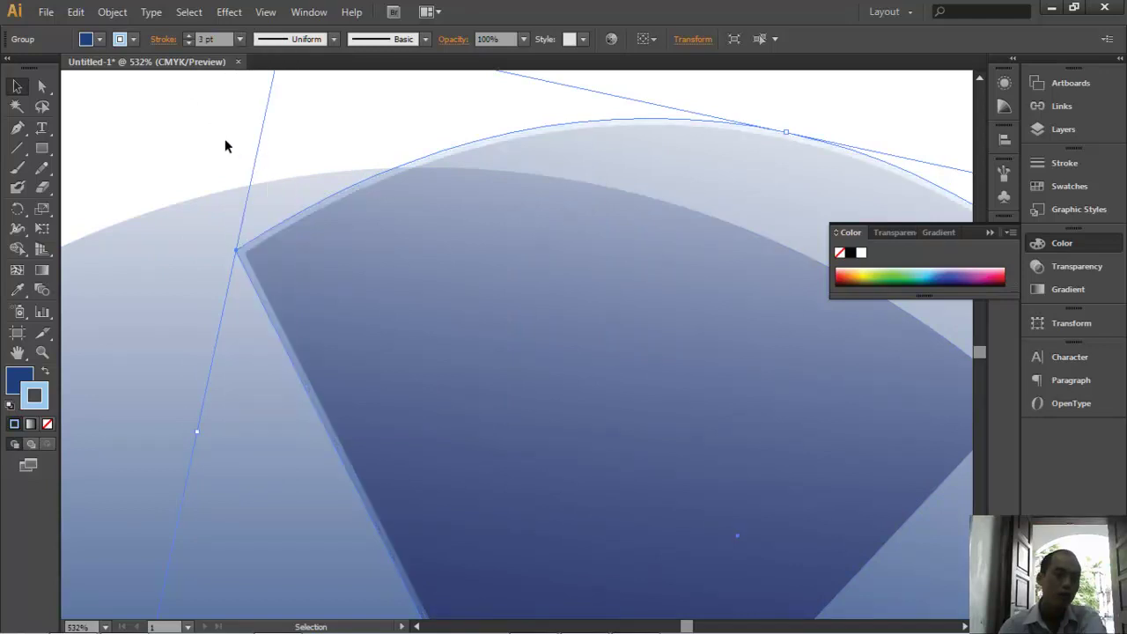
- Zoom in on the wedge's left corner and reselect the wedge group
left_click(225, 145)
scroll(517, 290, "down", 5)
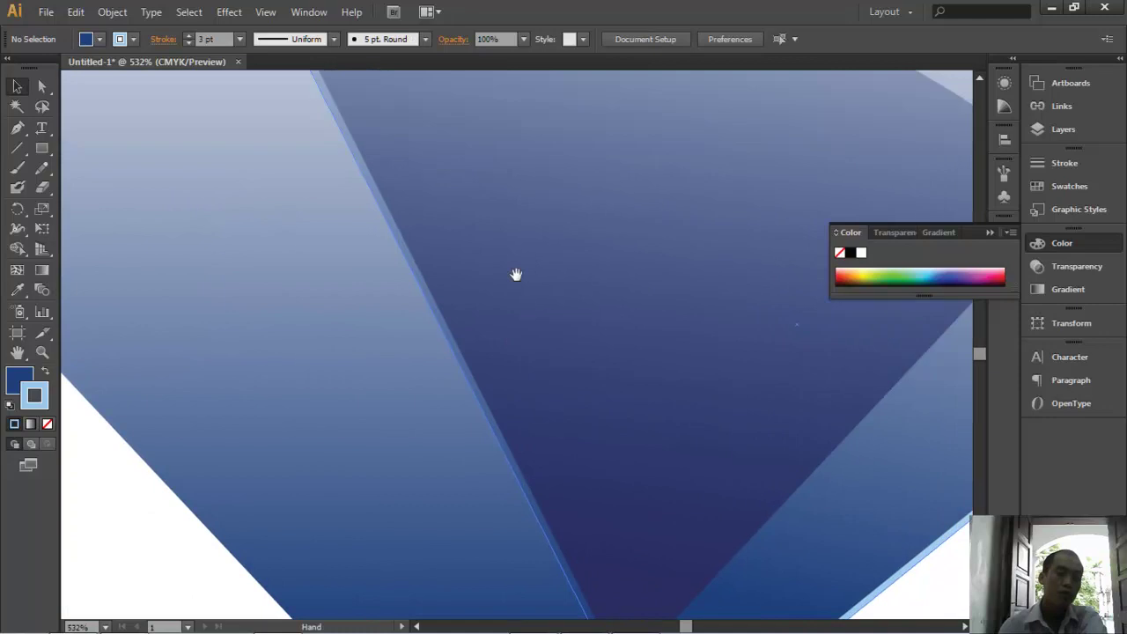
scroll(516, 272, "up", 10)
left_click_drag(202, 164, 378, 300)
scroll(485, 287, "up", 3)
left_click(553, 300)
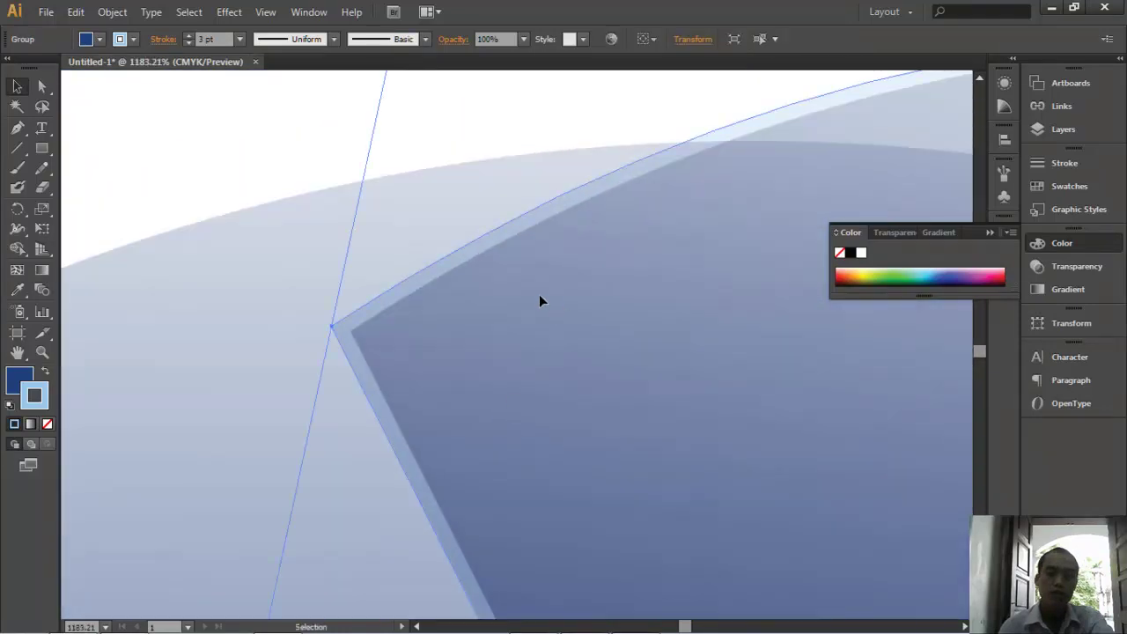
left_click(112, 11)
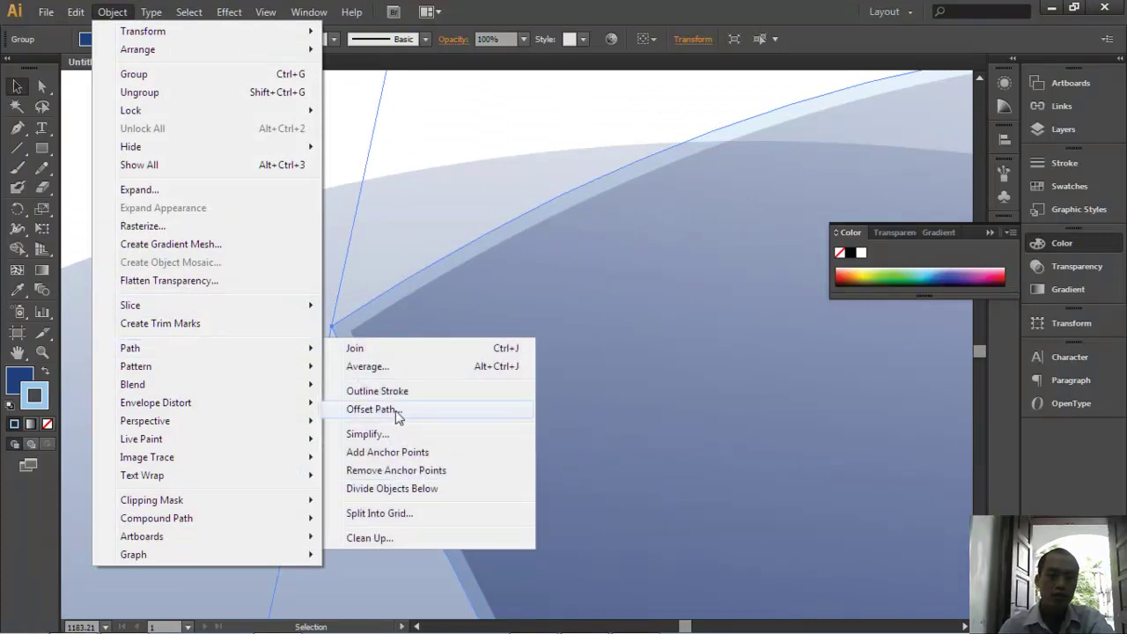
- Create a 0.1028 cm offset path around the stroked front wedge
left_click(396, 415)
left_click(521, 362)
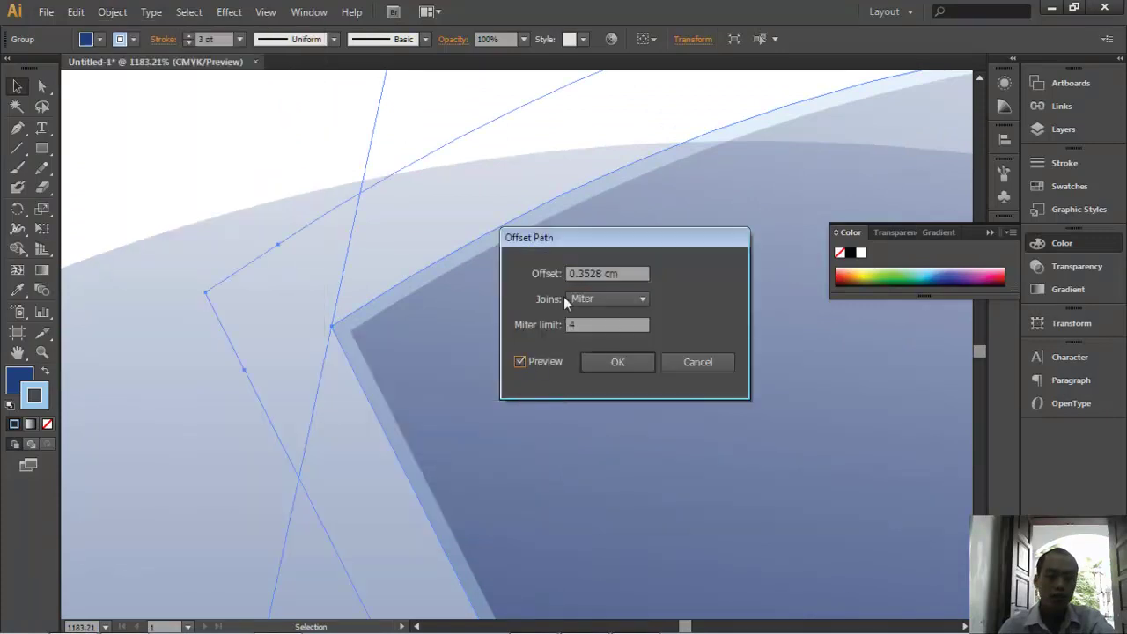
left_click(581, 273)
type("0.1028")
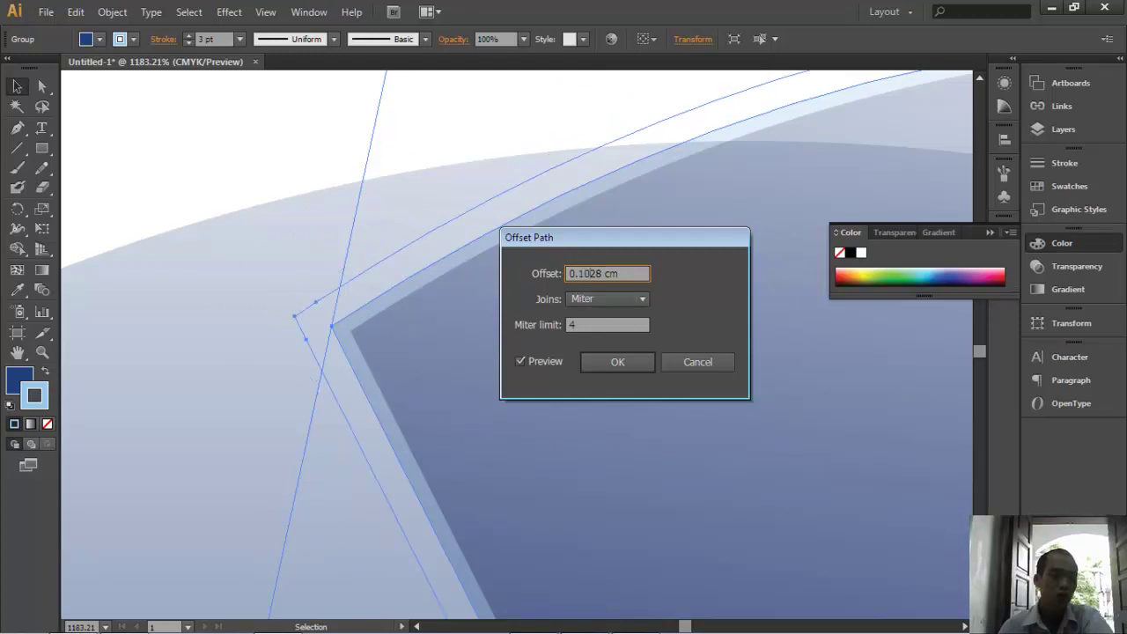
left_click(613, 362)
- Select the outer light arc shape and make its fill colour active
left_click(70, 370)
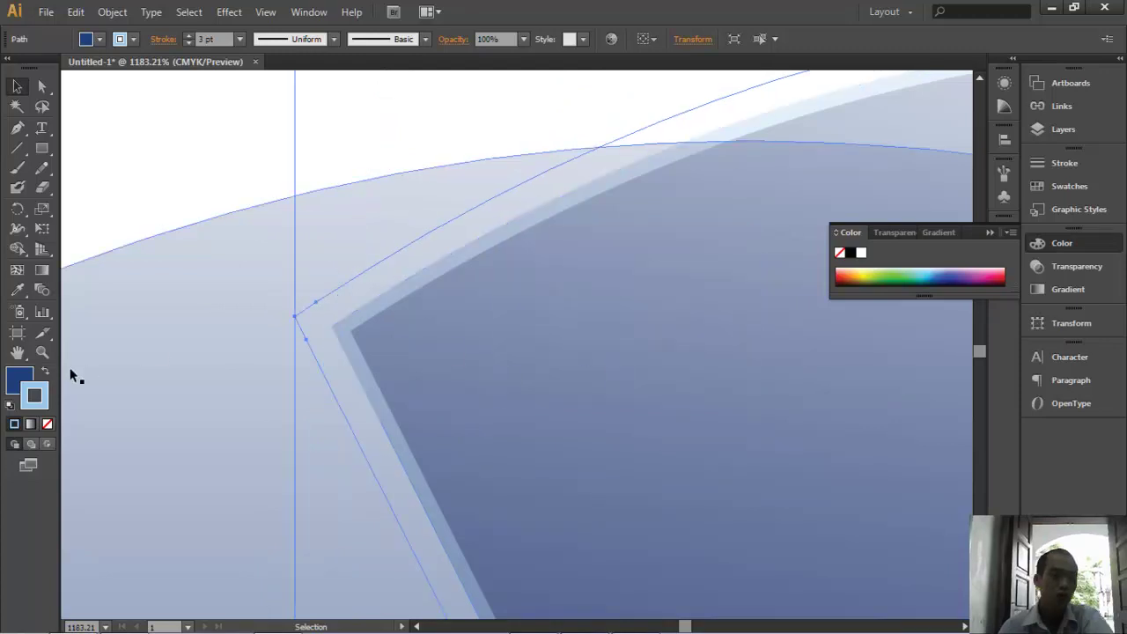
left_click(28, 382)
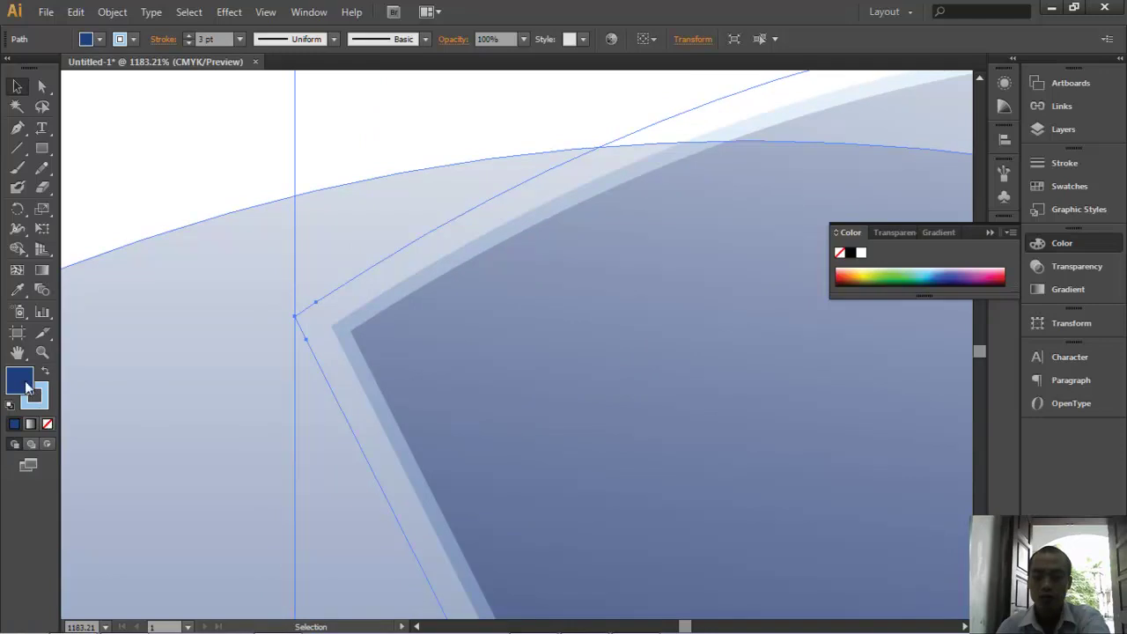
scroll(302, 364, "down", 3)
- Ungroup the two fan pieces
scroll(563, 334, "down", 3)
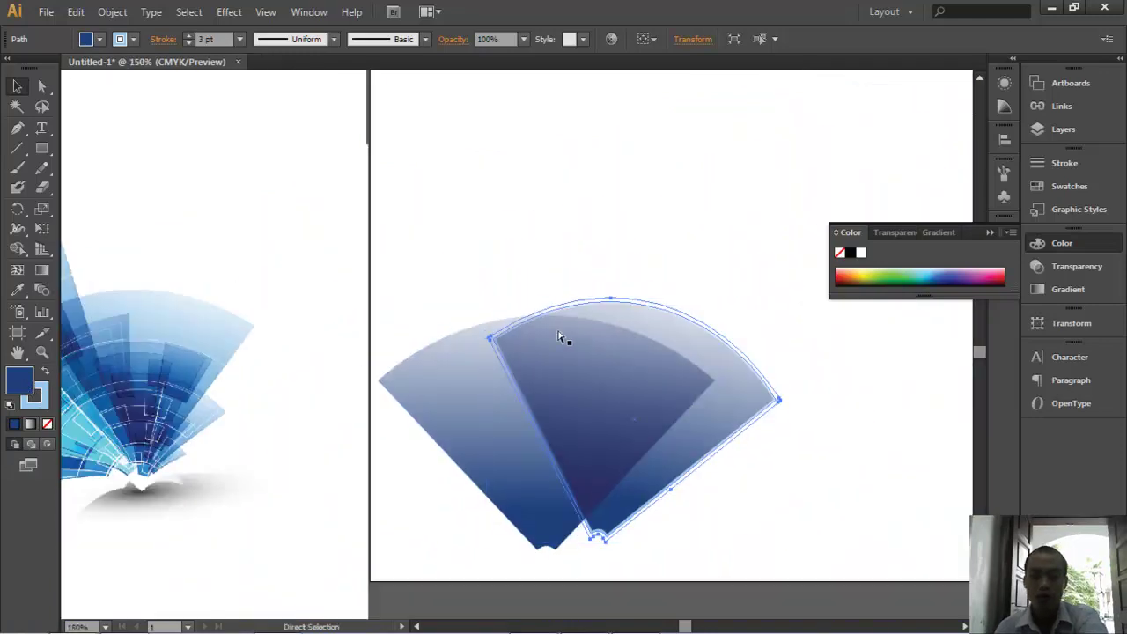
scroll(570, 335, "down", 2)
right_click(571, 297)
left_click(616, 395)
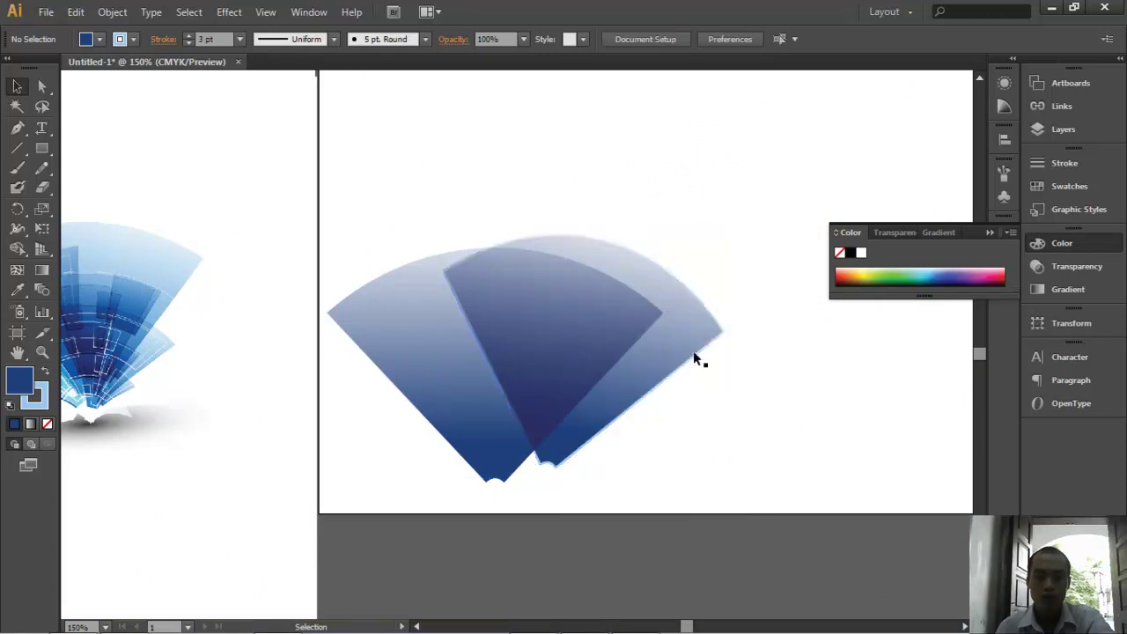
right_click(662, 280)
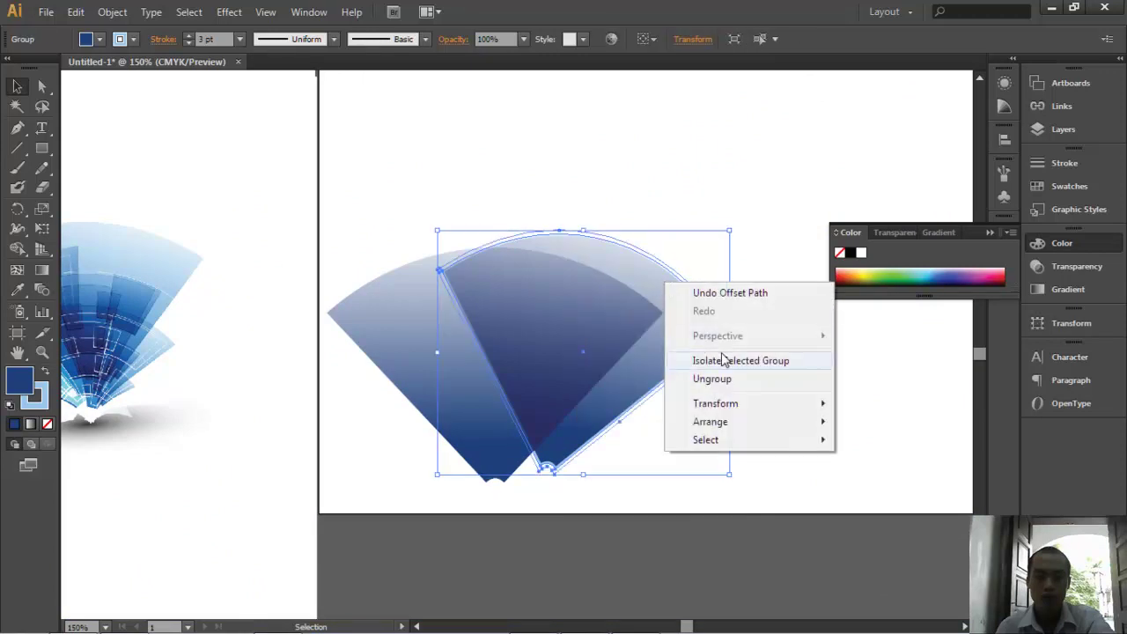
left_click(748, 379)
- Swap the outline path's fill and stroke, leaving the colour picker unchanged
left_click_drag(343, 206, 611, 405)
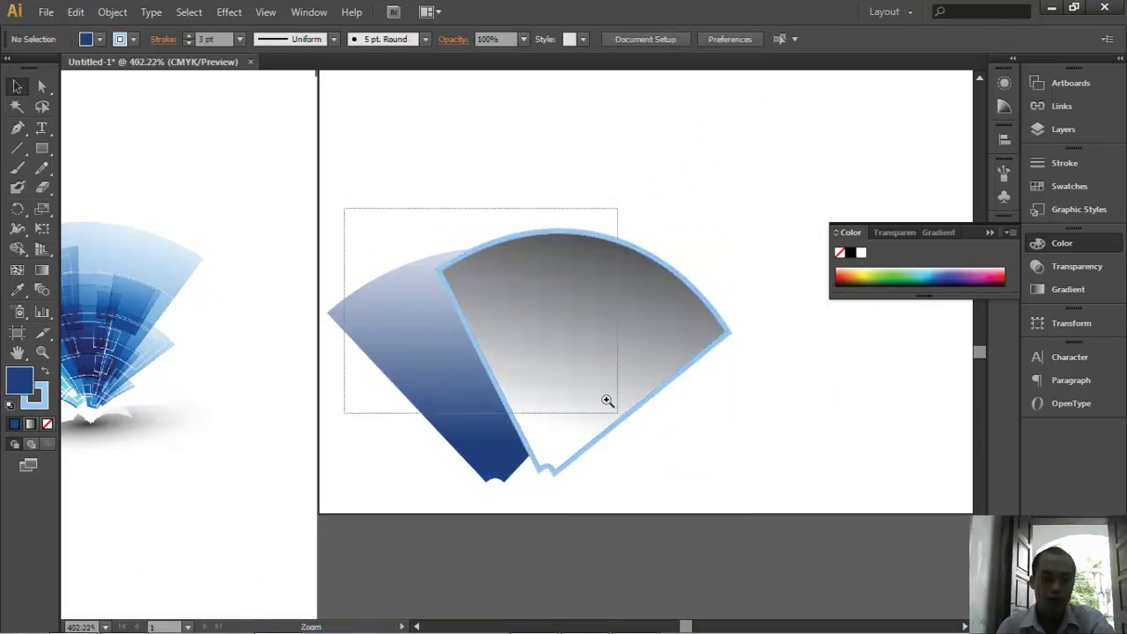
scroll(388, 317, "up", 3)
left_click(342, 291)
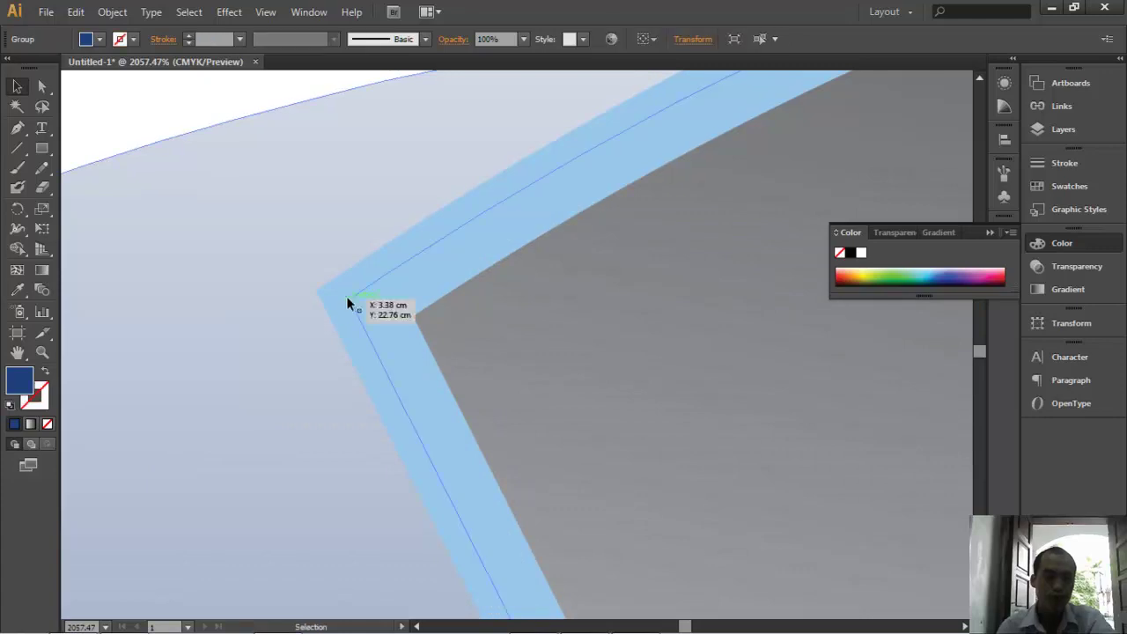
double_click(19, 384)
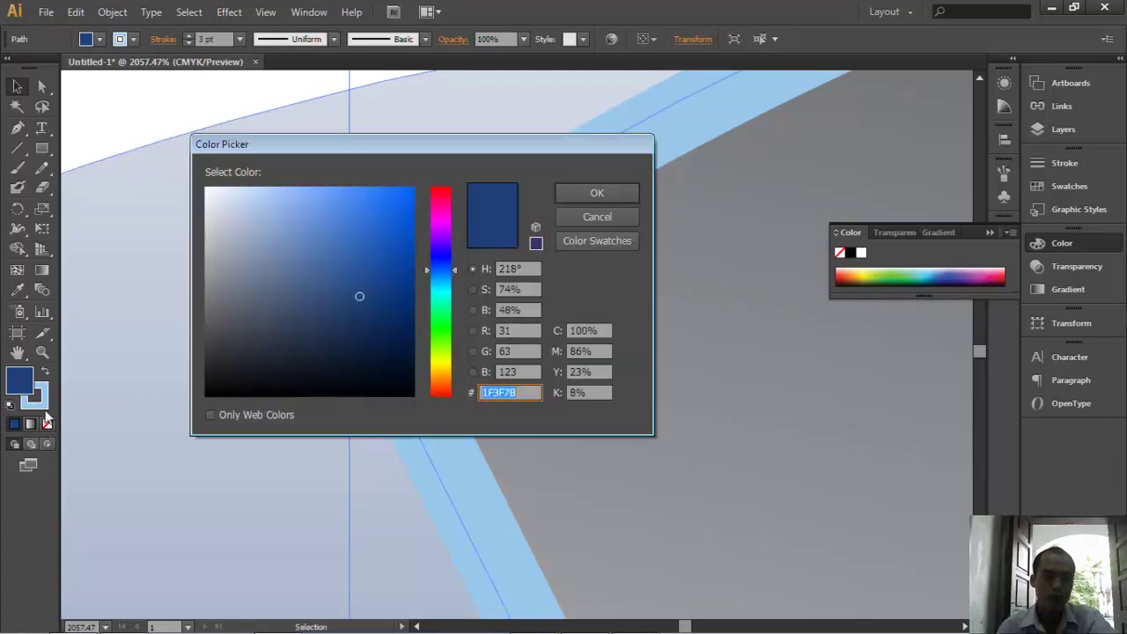
left_click(607, 219)
left_click(43, 372)
- Zoom out to view the whole fan and deselect the path
scroll(337, 350, "right", 3)
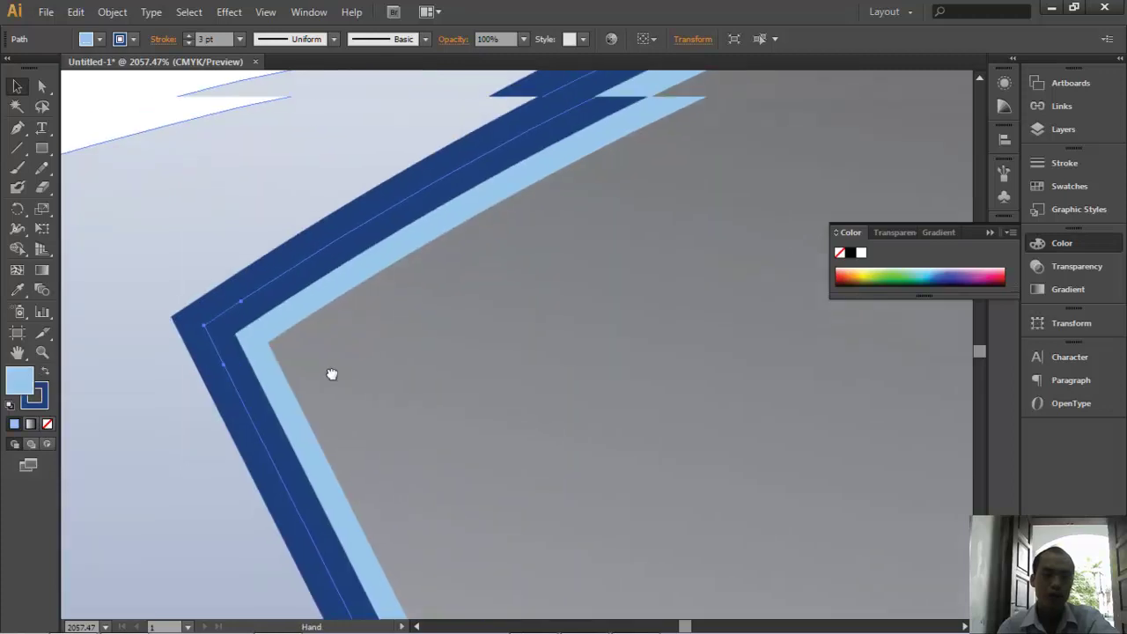
key("ctrl+minus")
key("ctrl+minus")
key("ctrl+minus")
key("ctrl+minus")
key("ctrl+minus")
key("ctrl+minus")
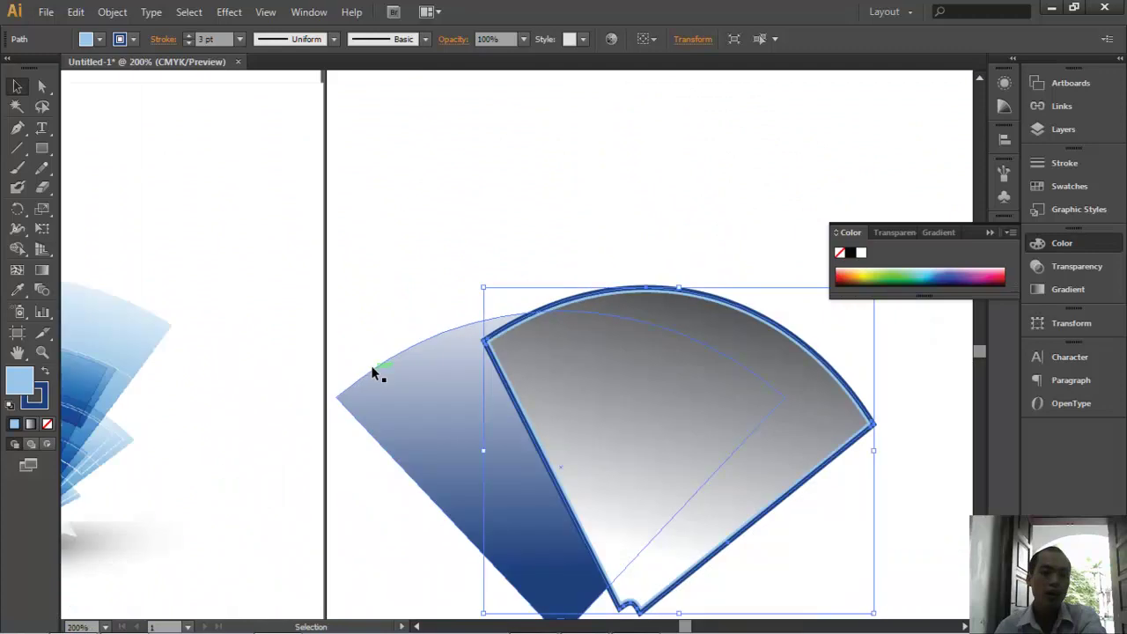
left_click(502, 259)
left_click_drag(558, 362, 523, 312)
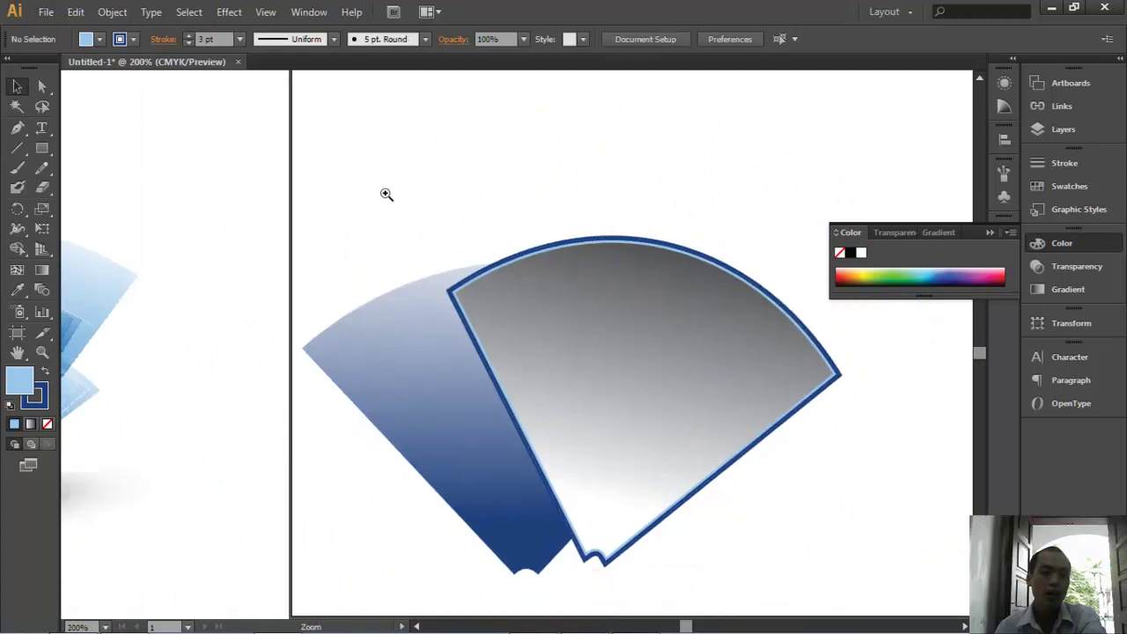
scroll(601, 354, "up", 2)
scroll(335, 246, "up", 2)
scroll(367, 324, "up", 5)
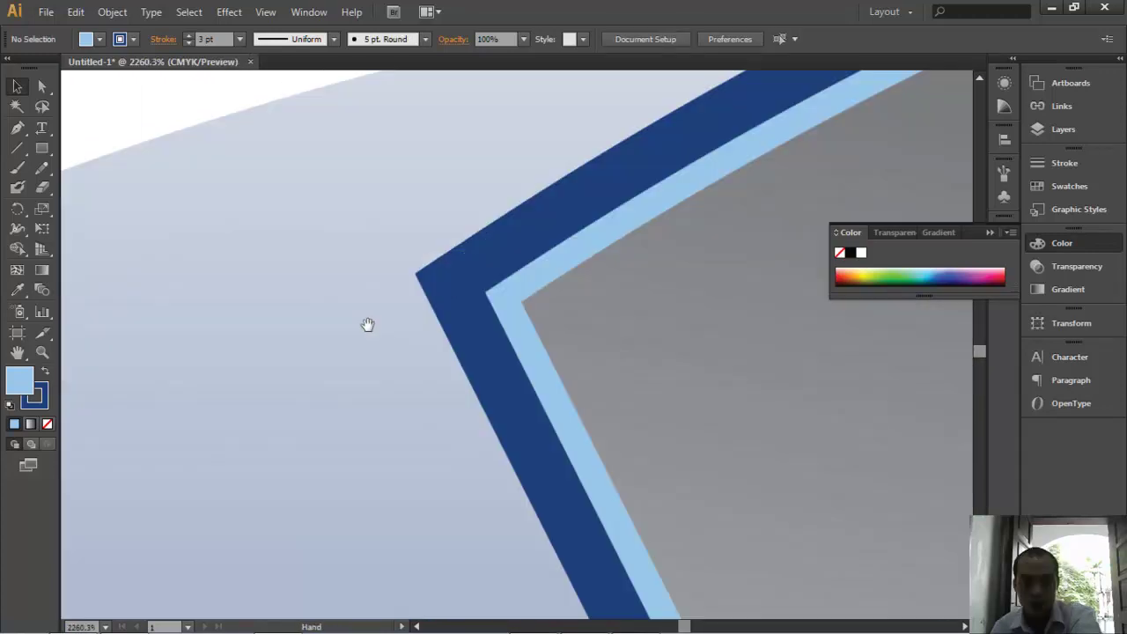
scroll(393, 292, "down", 2)
scroll(520, 317, "down", 2)
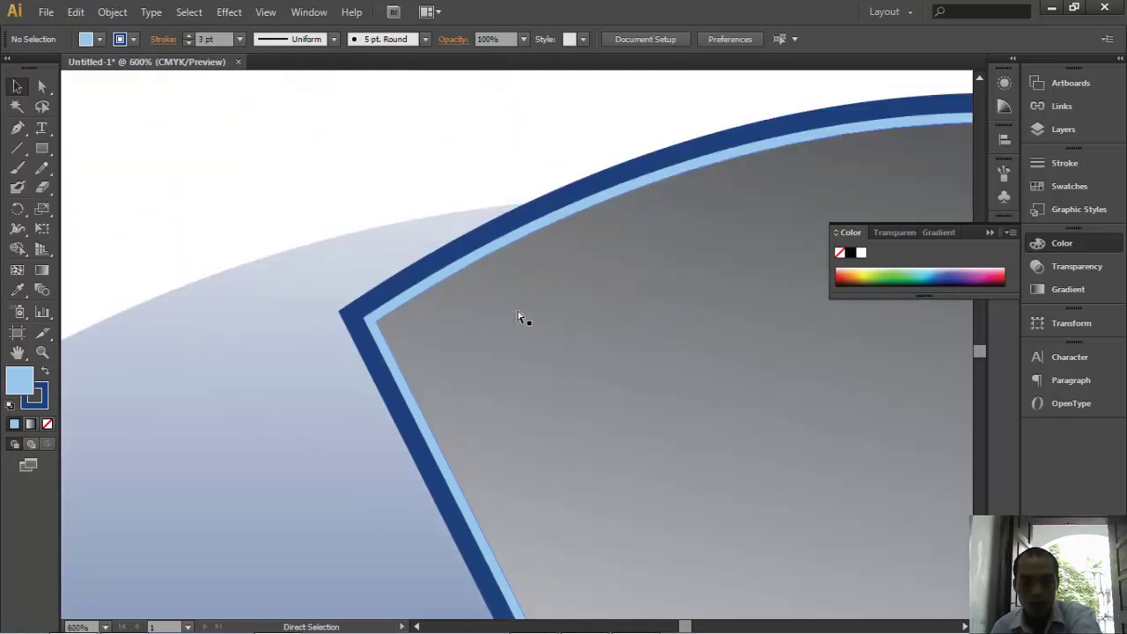
scroll(528, 316, "down", 3)
scroll(528, 317, "down", 1)
scroll(528, 317, "down", 1)
- Move the grey gradient group up and right, away from the dark-blue fan
key("v")
left_click_drag(604, 353, 694, 236)
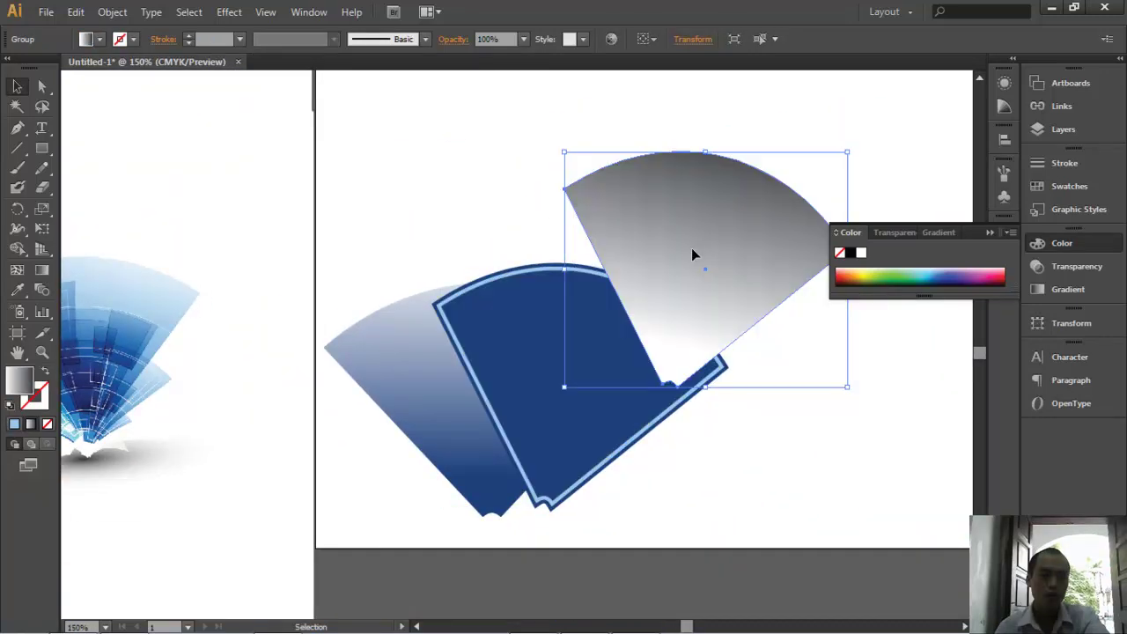
left_click_drag(545, 324, 486, 224)
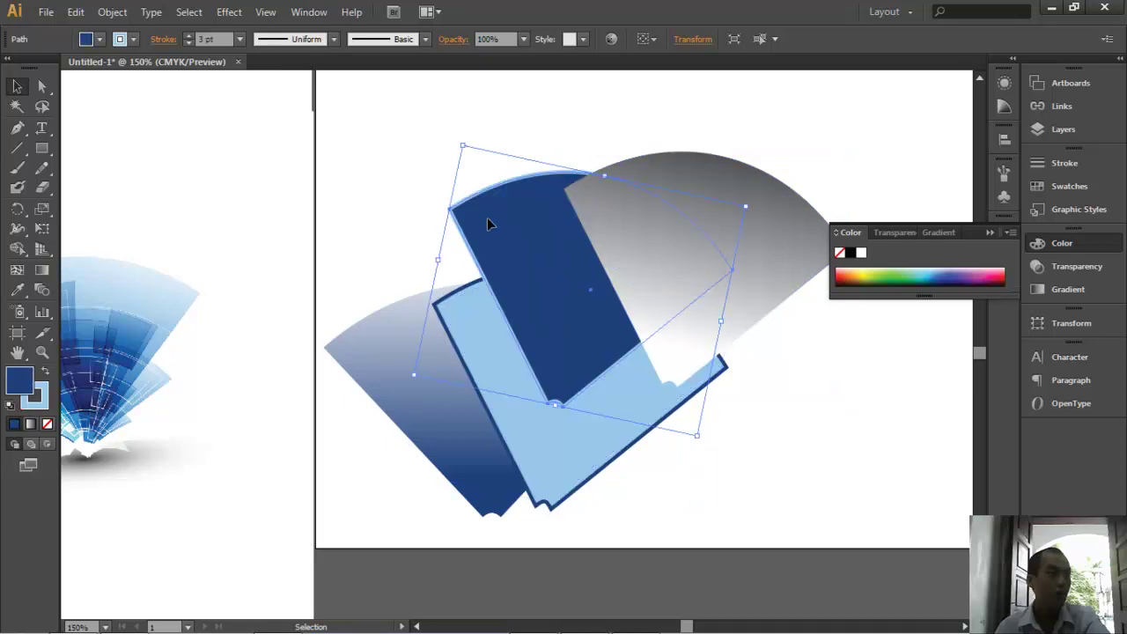
key("ctrl+z")
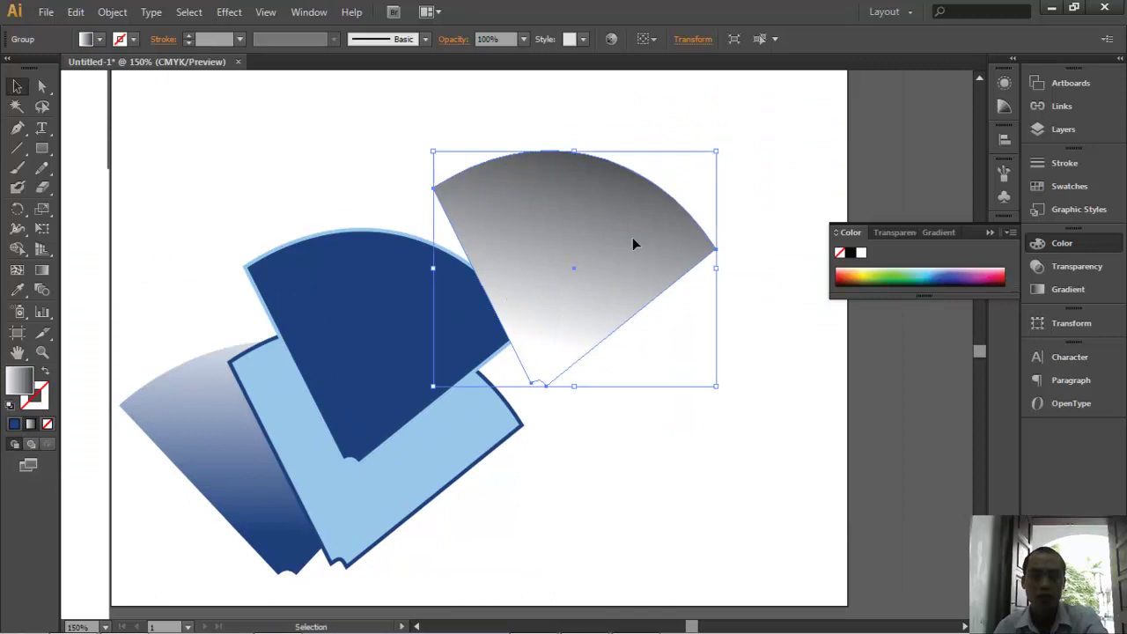
key("ctrl+z")
key("ctrl+z")
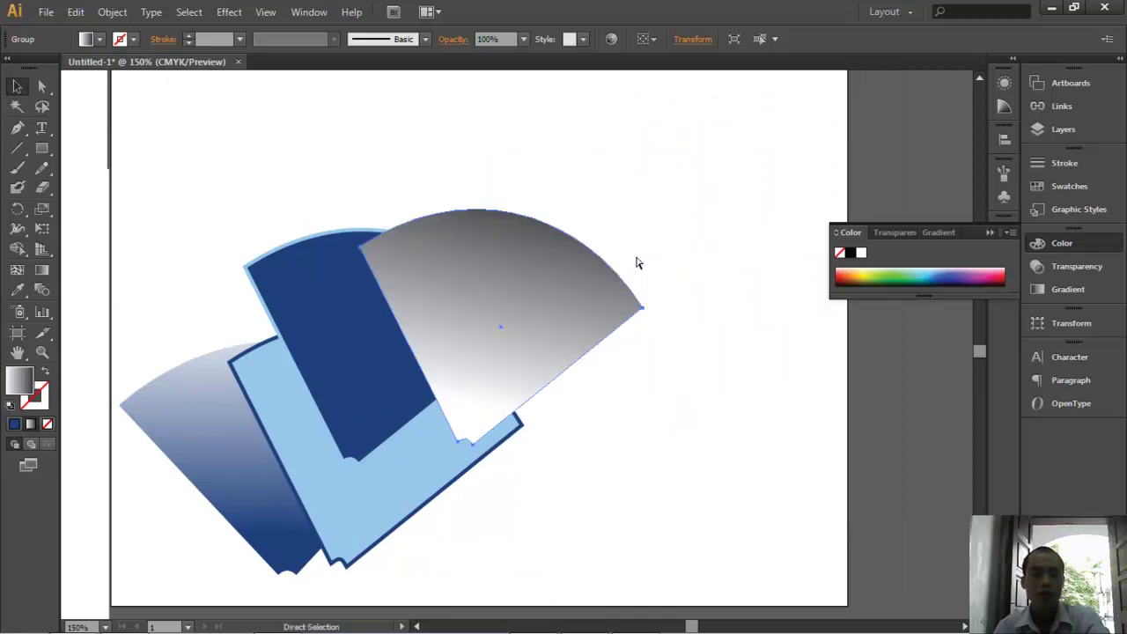
key("v")
left_click_drag(442, 368, 665, 222)
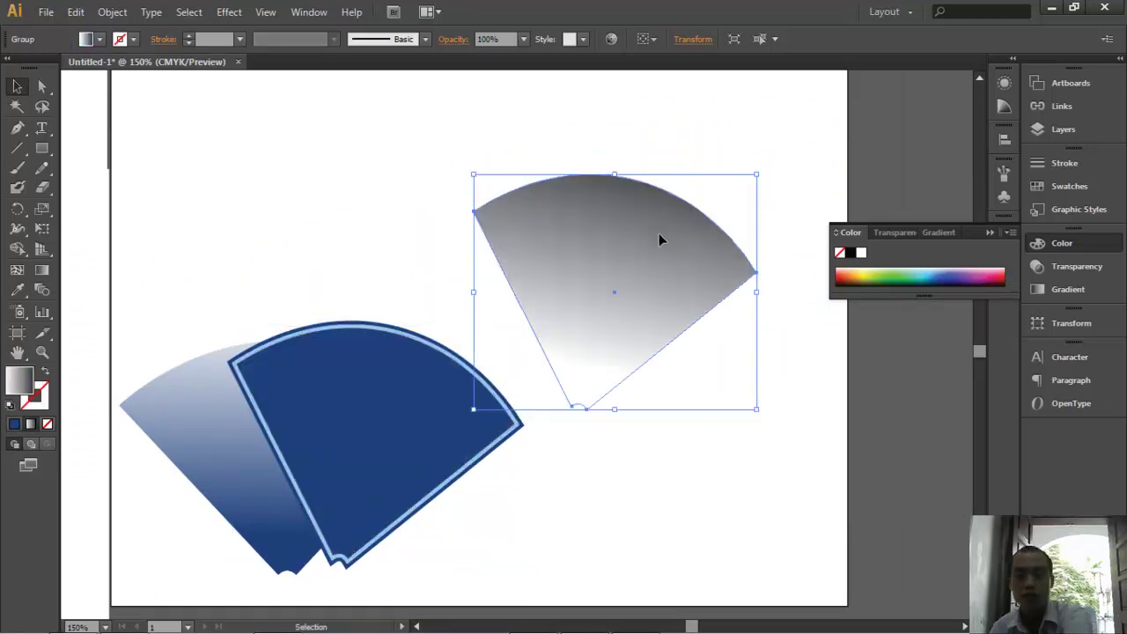
key("Delete")
- Nudge the dark-blue shape left and down to narrow the light-blue band
left_click(258, 390)
left_click_drag(221, 319, 344, 410)
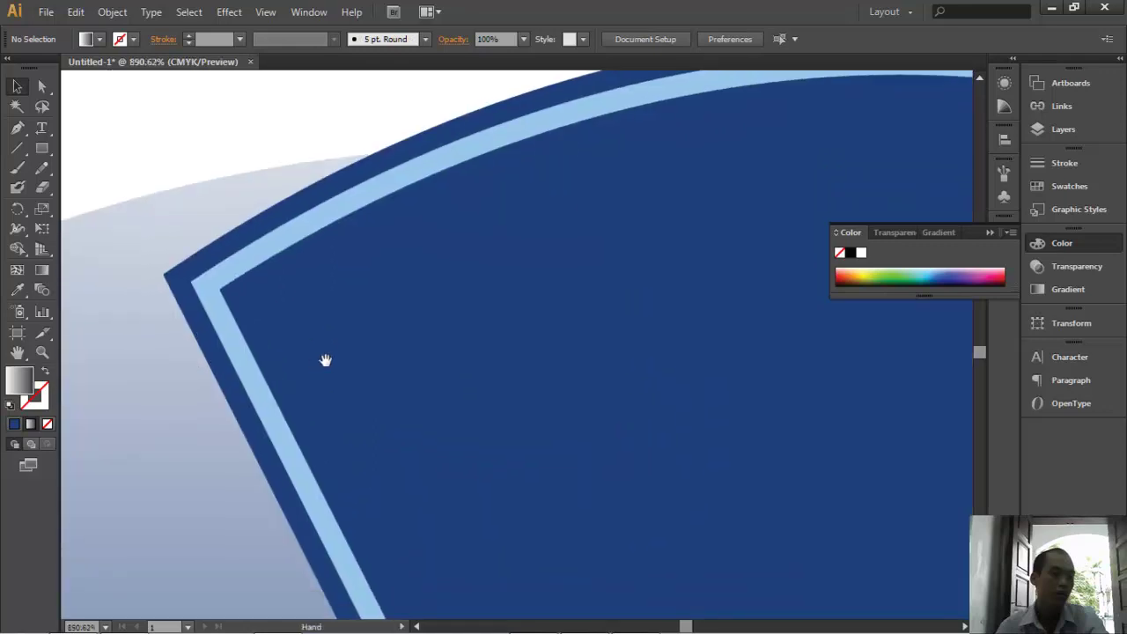
left_click_drag(473, 304, 385, 353)
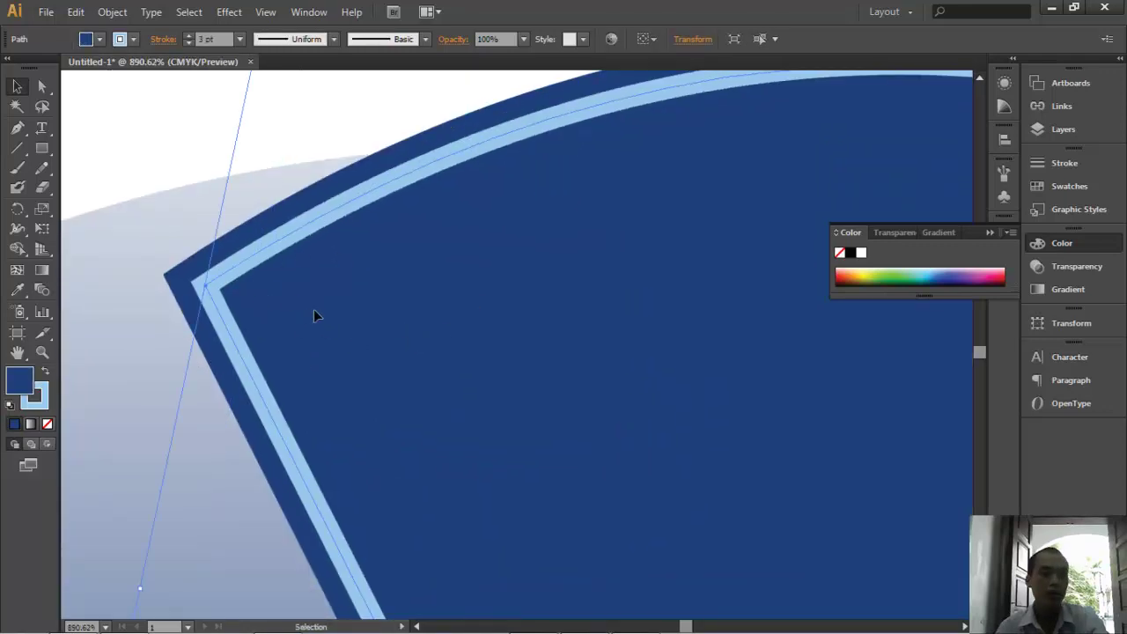
- Zoom out and check the overlapping shapes, ending with nothing selected
left_click(185, 132)
left_click(381, 309)
key("a")
key("ctrl+minus")
key("ctrl+minus")
key("ctrl+minus")
key("ctrl+minus")
key("ctrl+minus")
key("v")
left_click(500, 302)
scroll(493, 326, "up", 3)
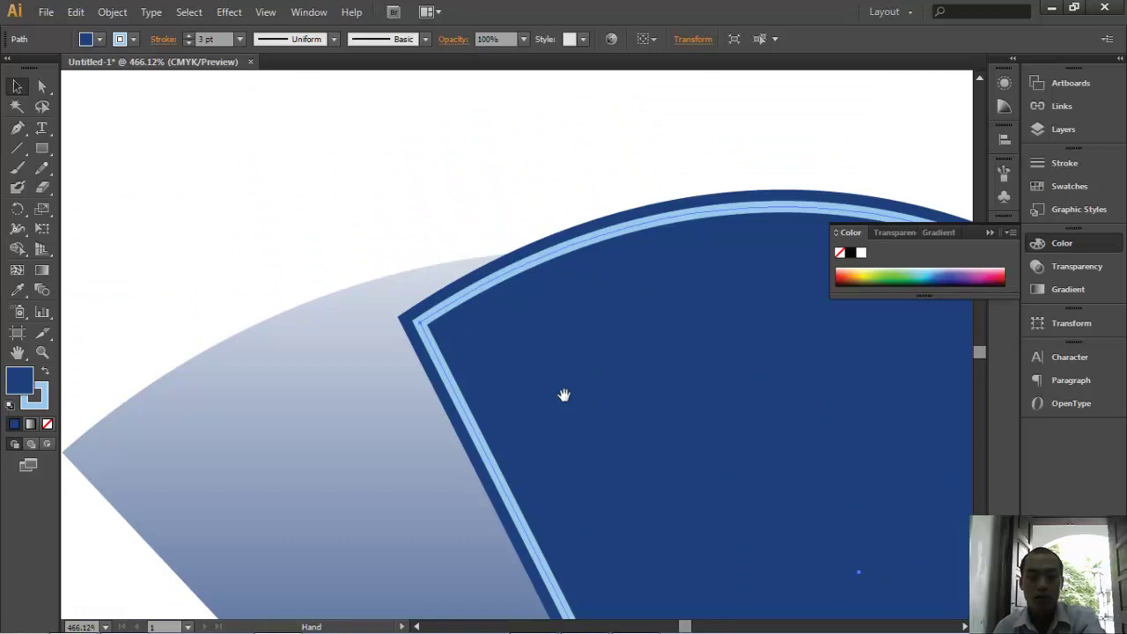
left_click(387, 208)
scroll(396, 314, "up", 5)
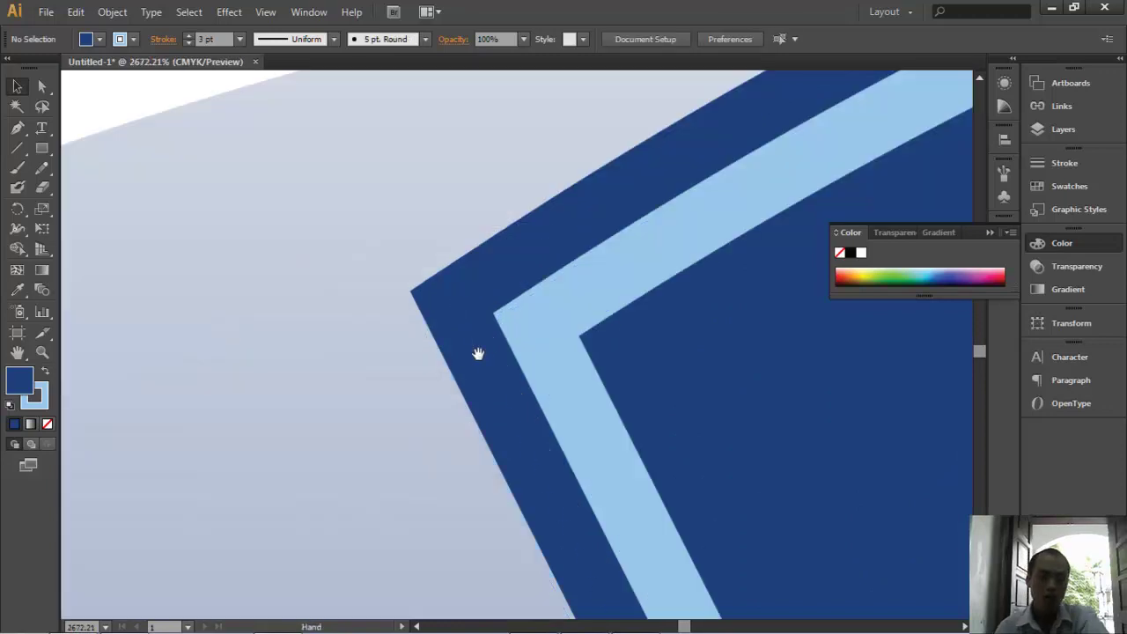
- Swap the light-blue path's fill and stroke, then remove its stroke
left_click(486, 300)
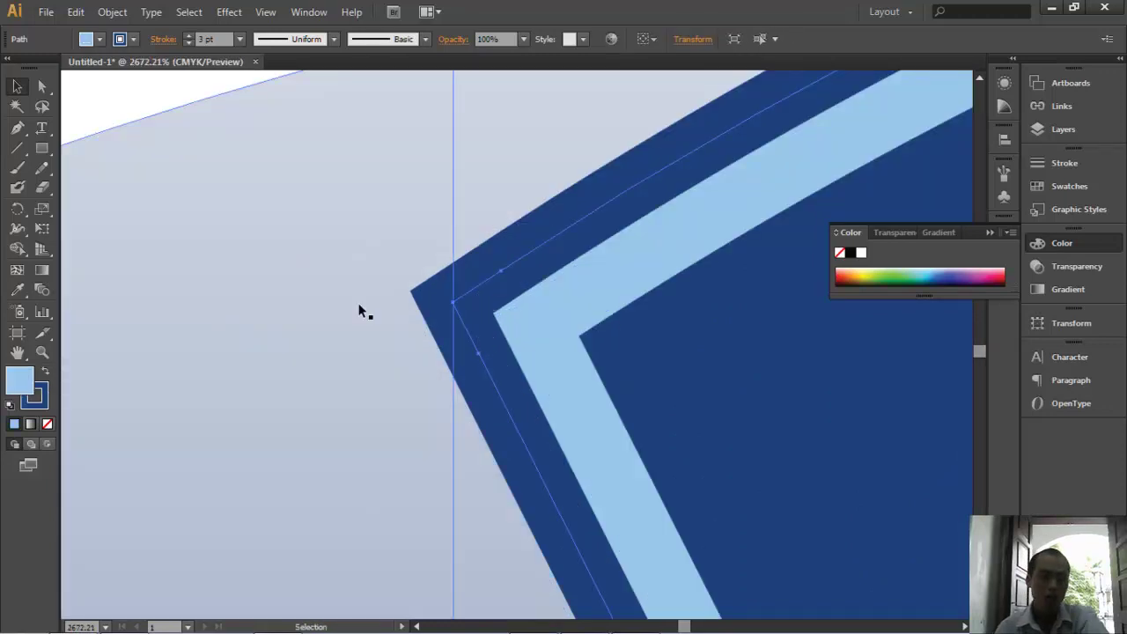
left_click(43, 373)
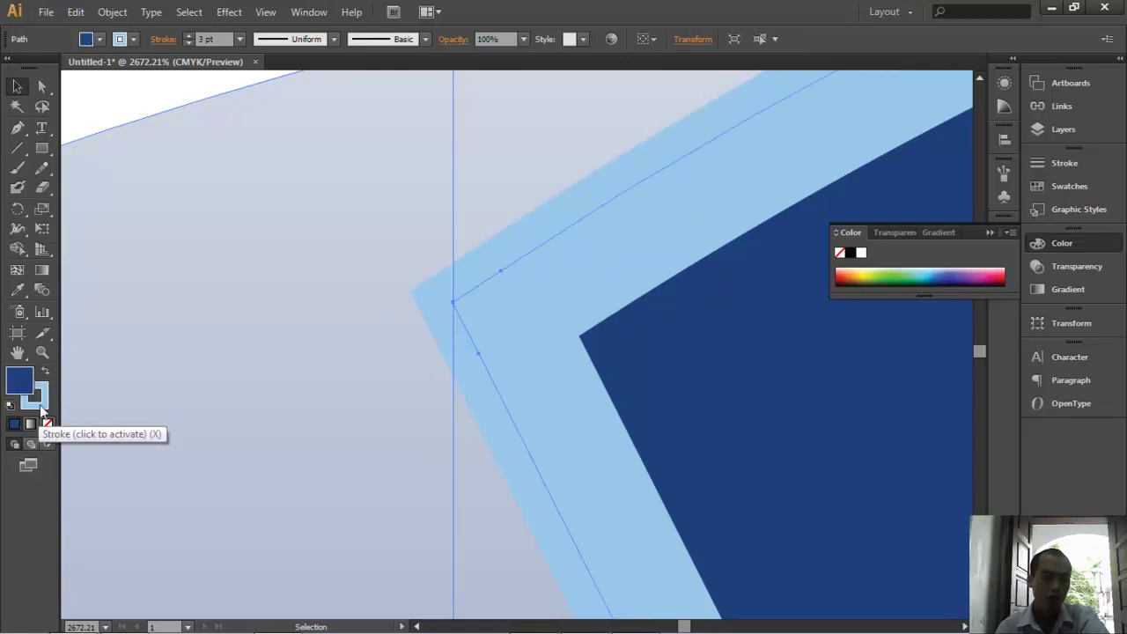
left_click(41, 409)
left_click(47, 423)
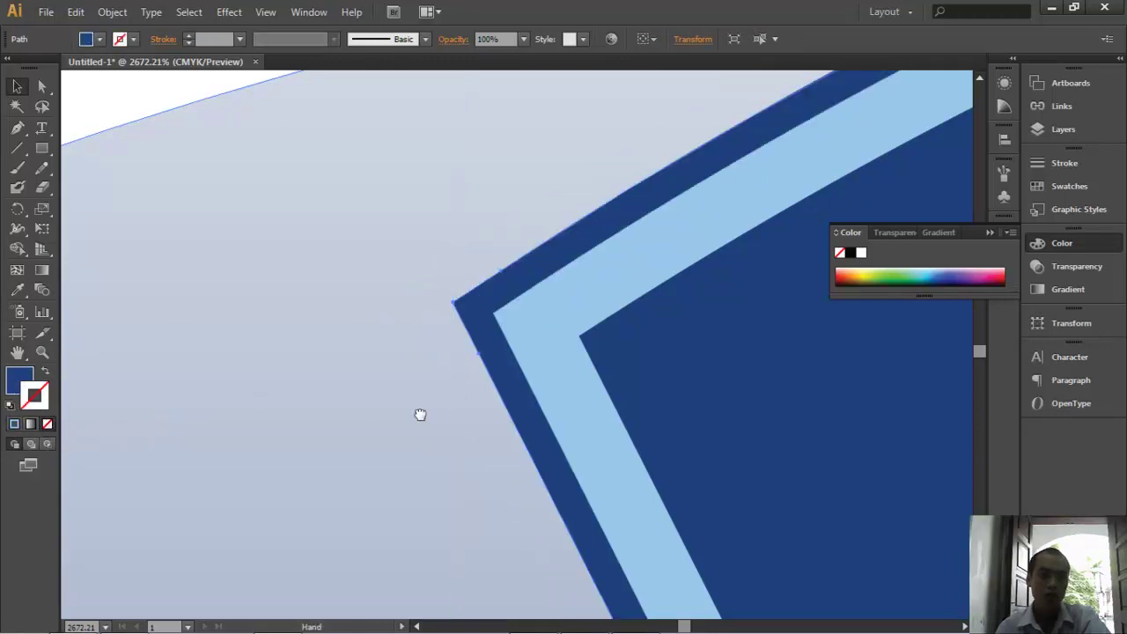
- Thin the remaining light-blue stroke from 3 pt to 2 pt
left_click_drag(556, 419, 336, 419)
left_click(432, 354)
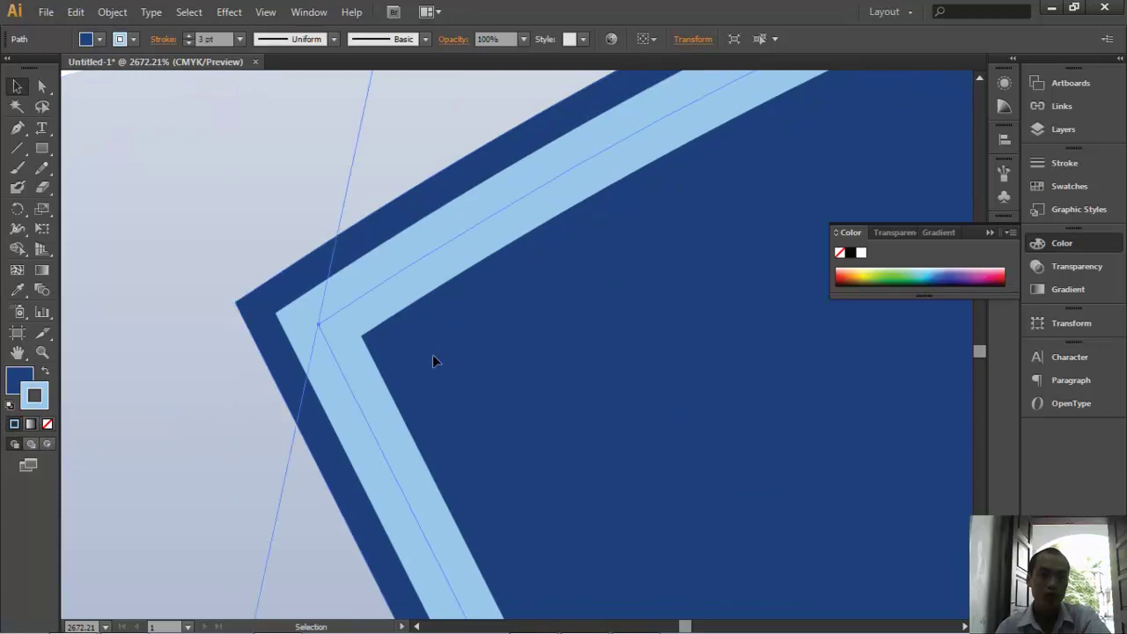
left_click(239, 39)
left_click(261, 125)
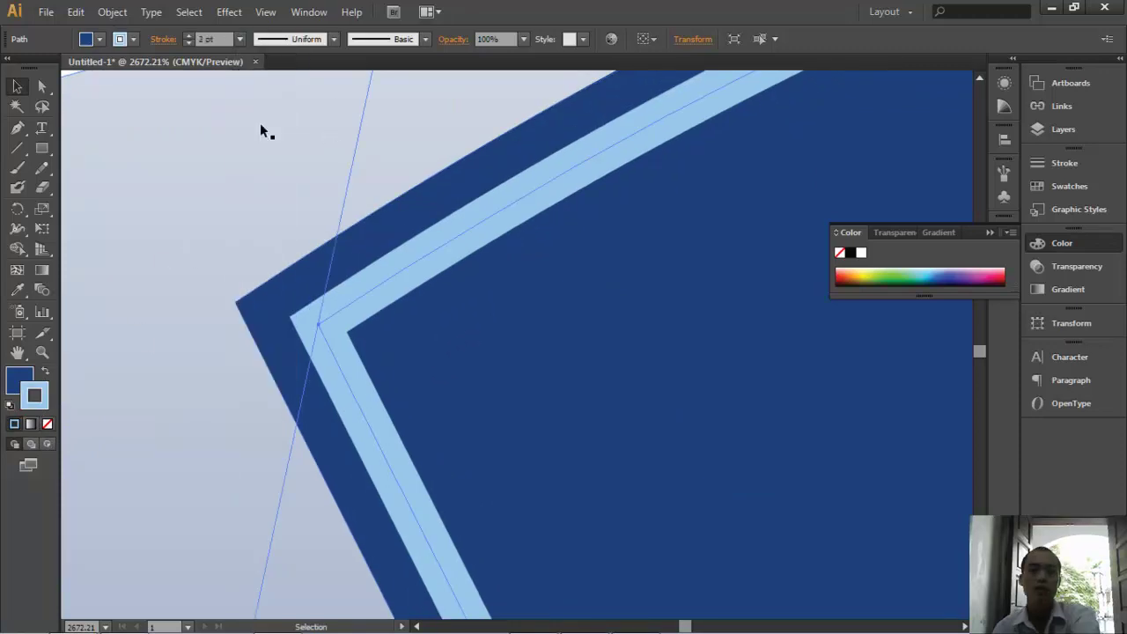
key("ctrl+minus")
key("ctrl+minus")
key("ctrl+minus")
key("ctrl+minus")
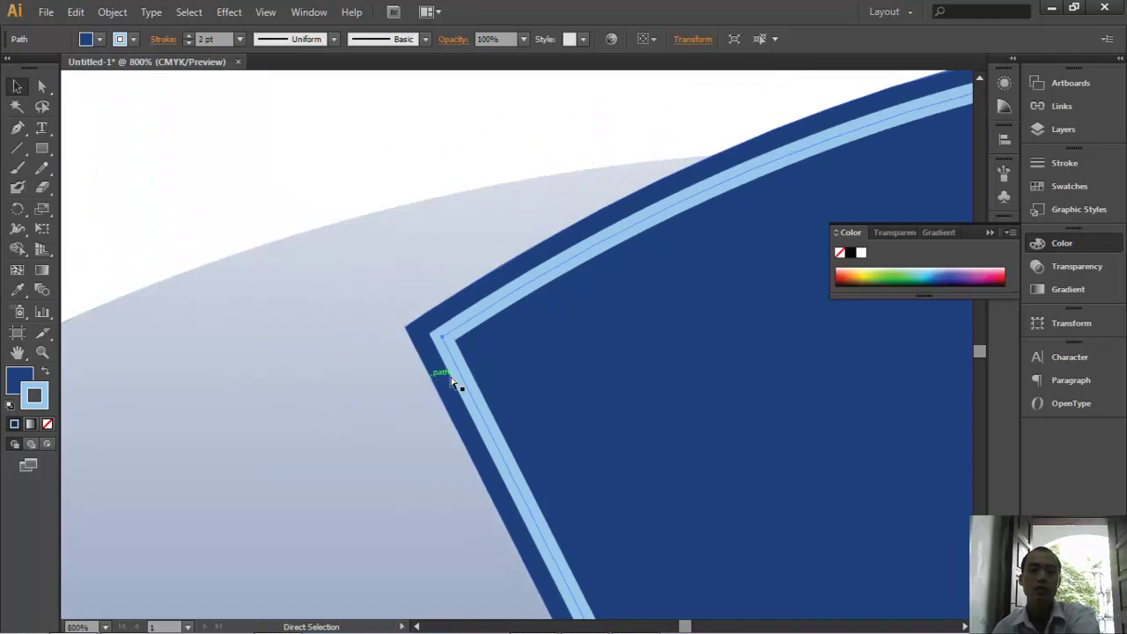
key("ctrl+minus")
key("ctrl+minus")
key("ctrl+minus")
left_click_drag(549, 357, 632, 382)
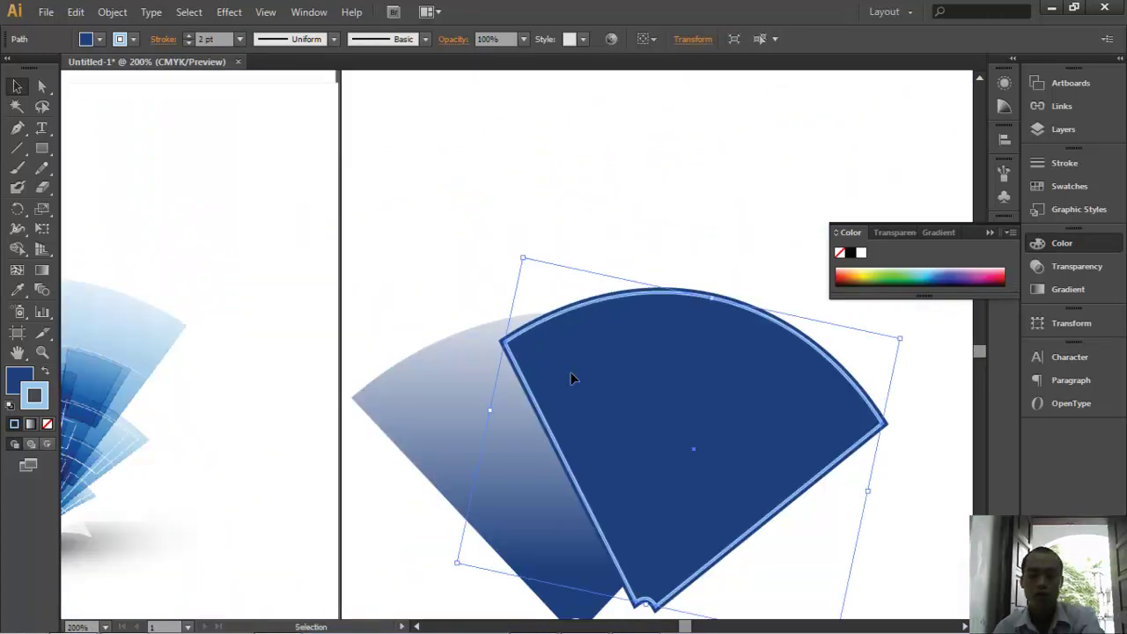
left_click_drag(515, 341, 526, 368)
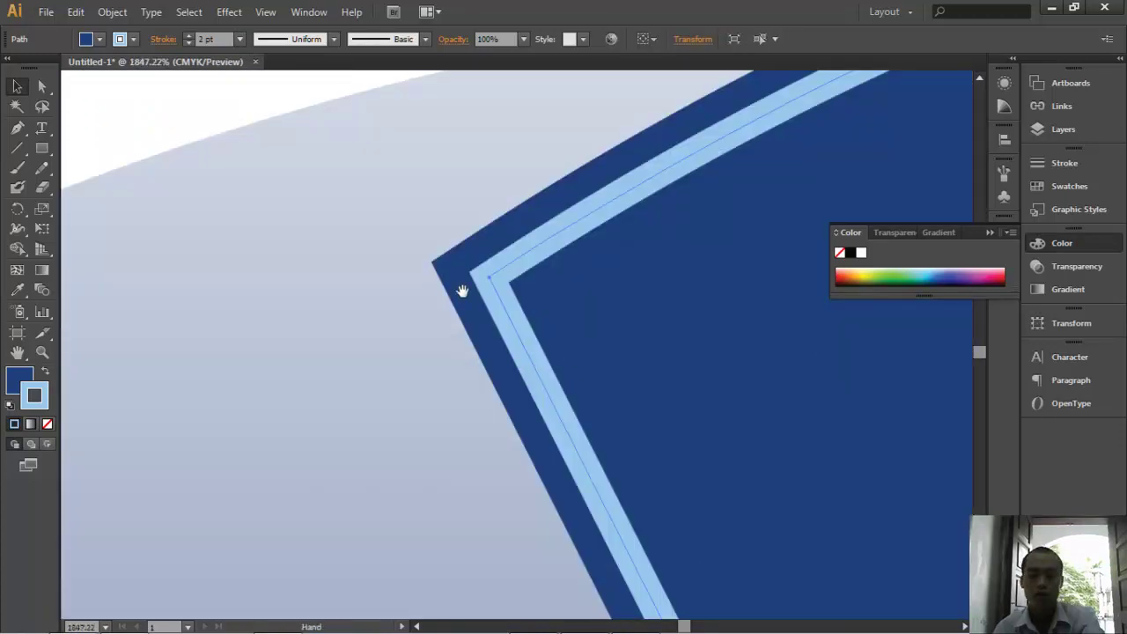
key("ctrl+minus")
key("ctrl+minus")
key("ctrl+minus")
key("ctrl+minus")
key("ctrl+minus")
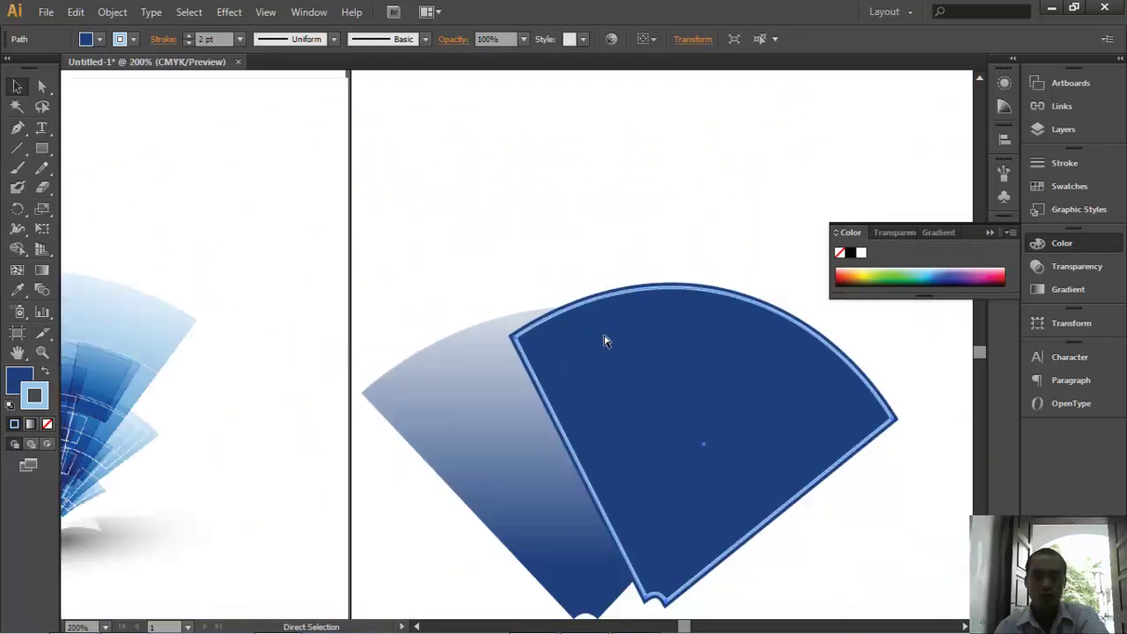
key("ctrl+minus")
key("ctrl+minus")
left_click_drag(585, 301, 567, 290)
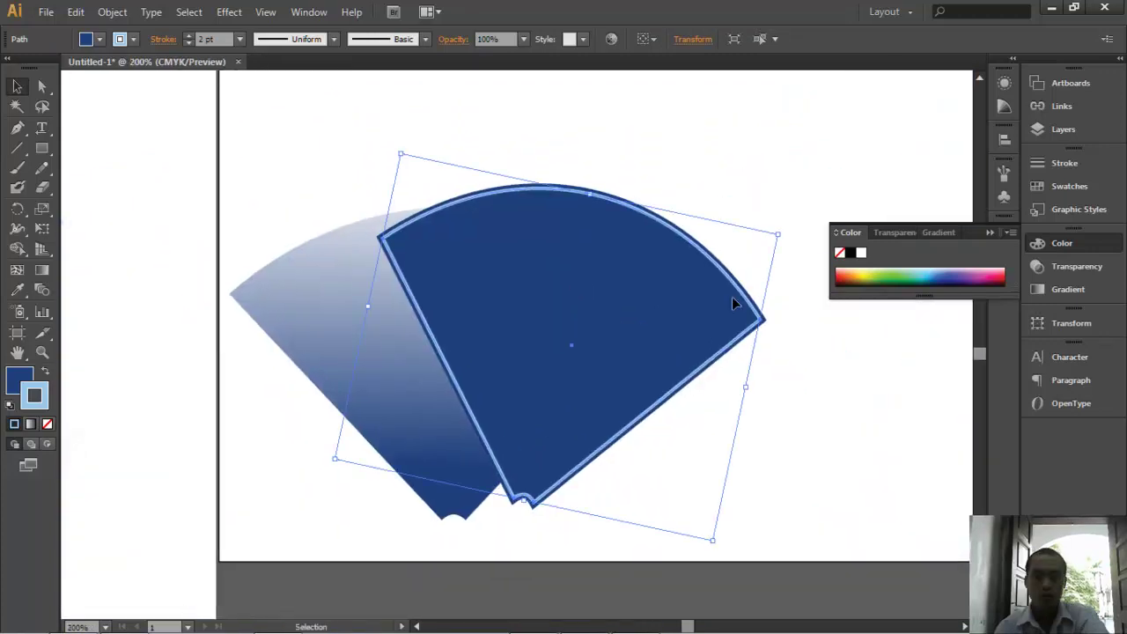
- Create an opacity mask for the dark-blue fan in the Transparency panel
left_click(1069, 267)
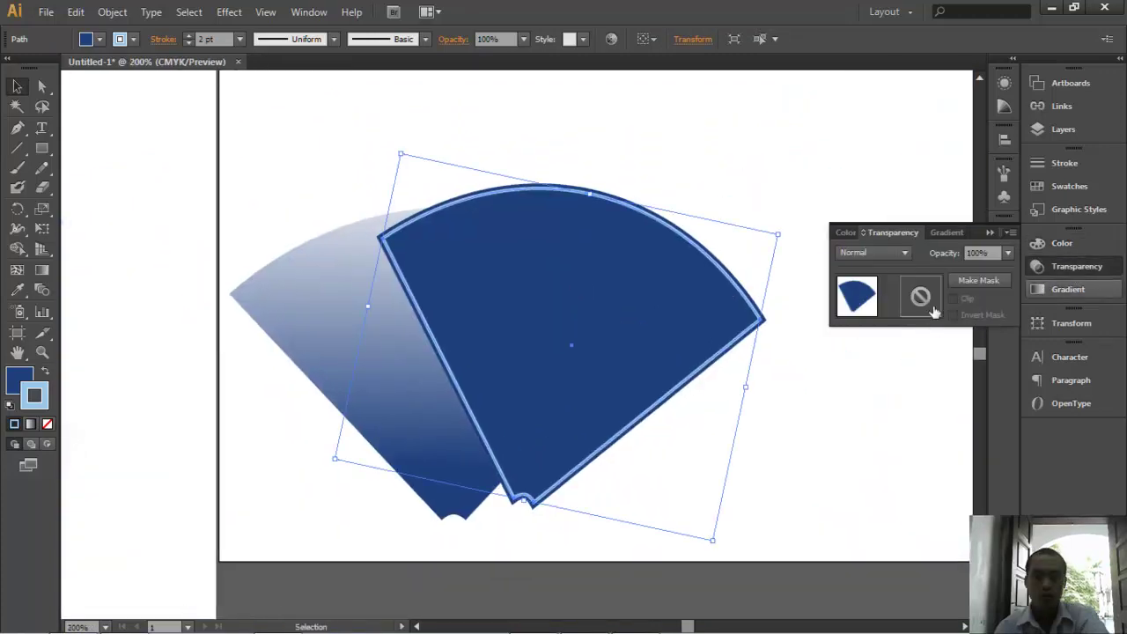
left_click(972, 279)
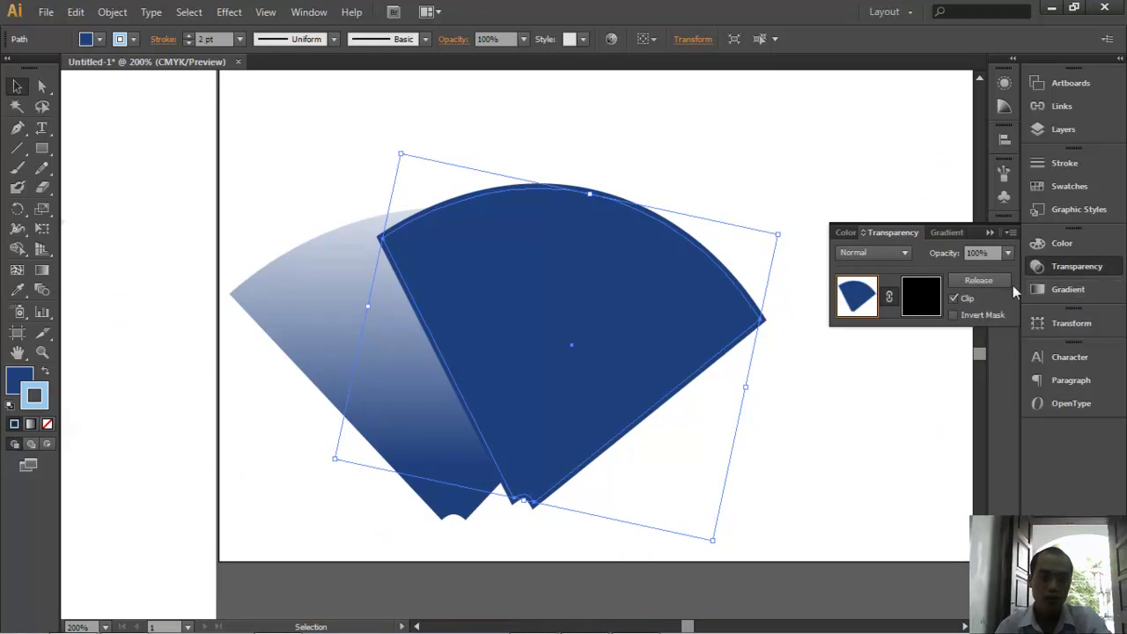
left_click(977, 280)
key("ctrl")
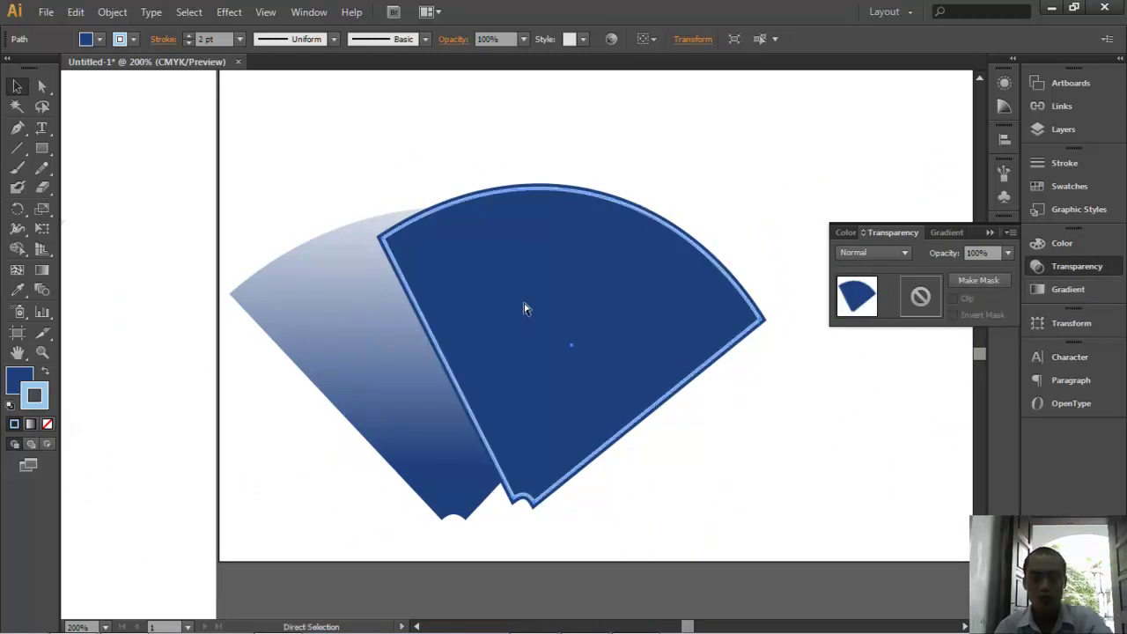
left_click(967, 280)
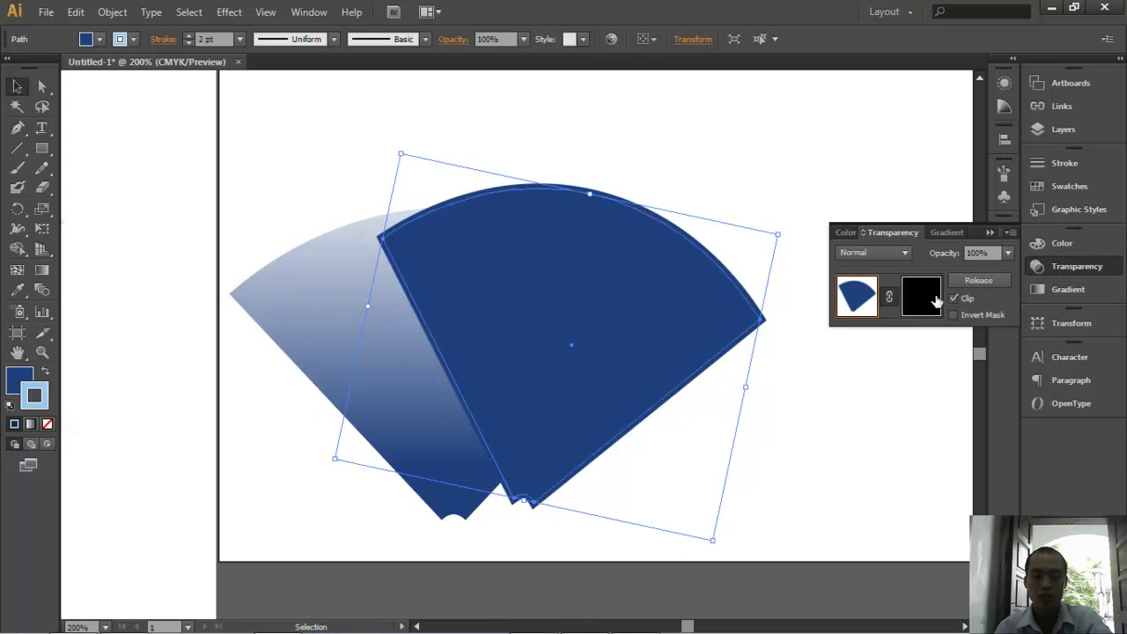
- Paste the fan shape into the mask and make its white-to-black gradient the fill
left_click(921, 297)
key("ctrl+f")
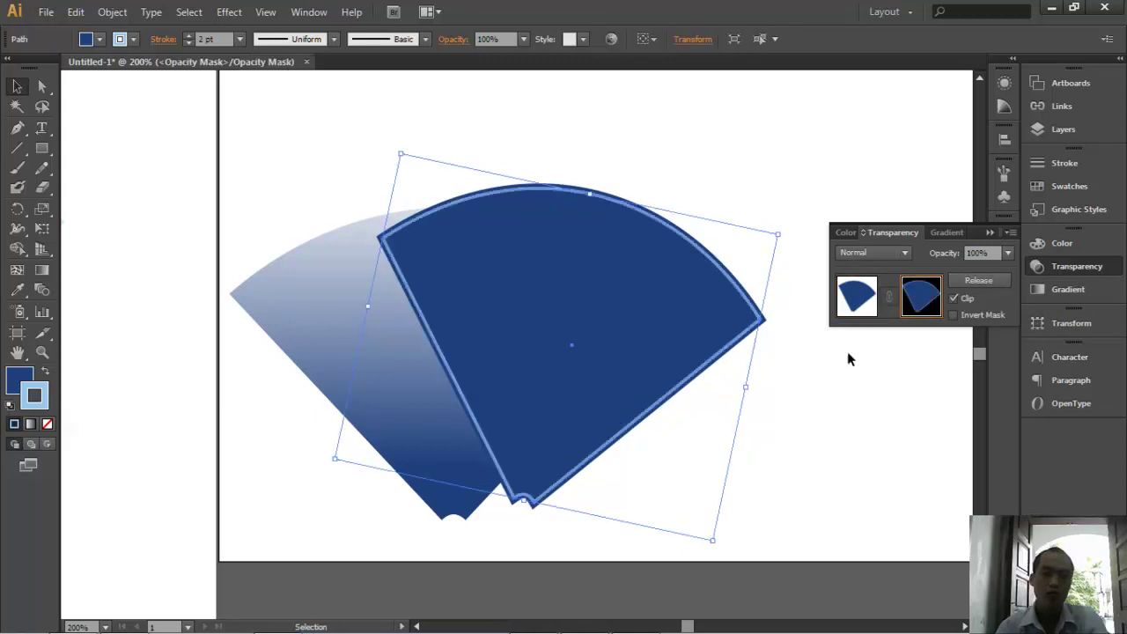
left_click(30, 424)
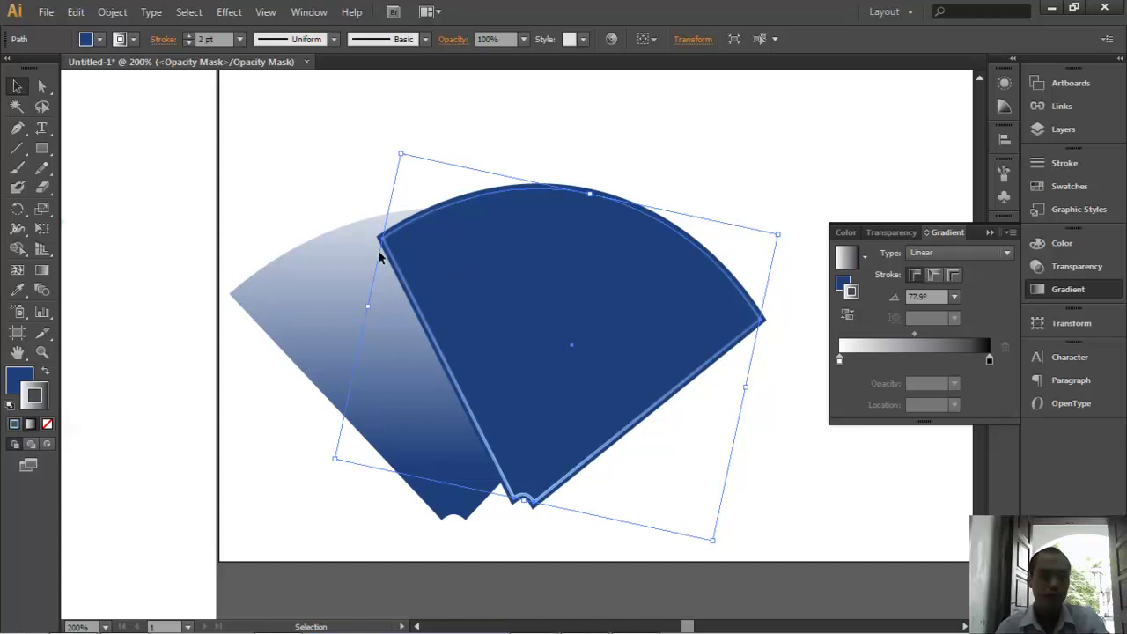
left_click(41, 269)
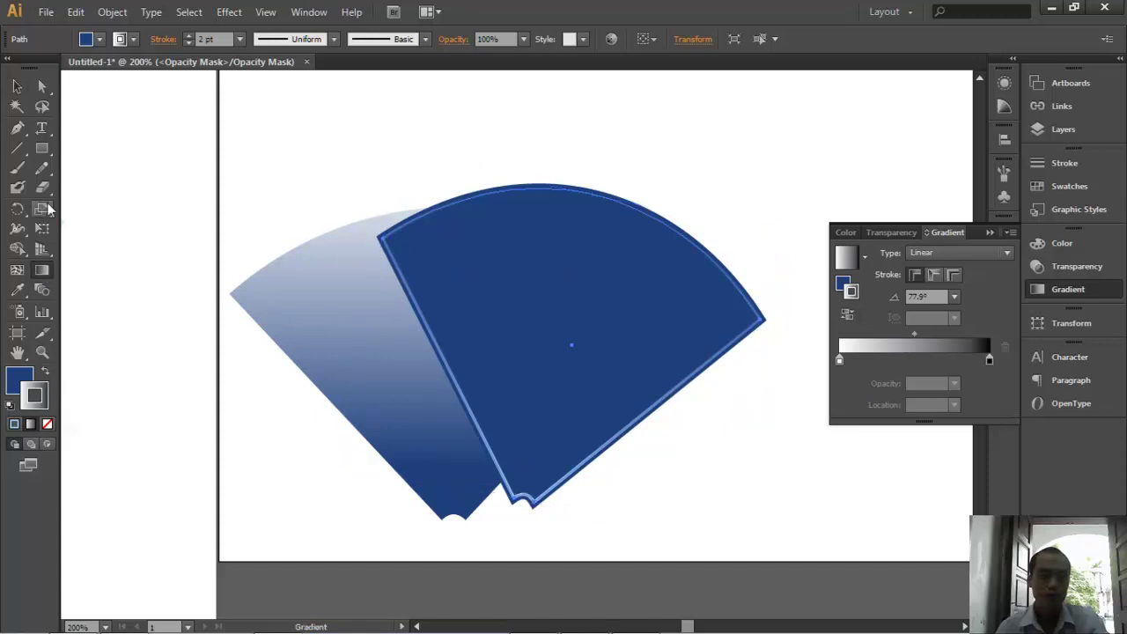
left_click(16, 87)
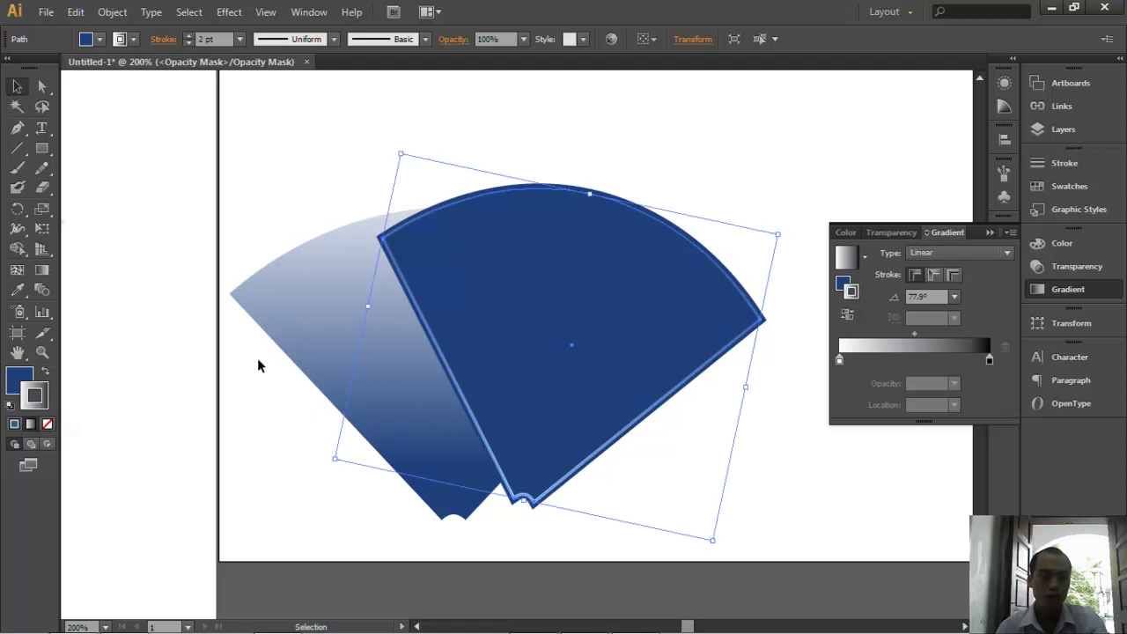
left_click(43, 374)
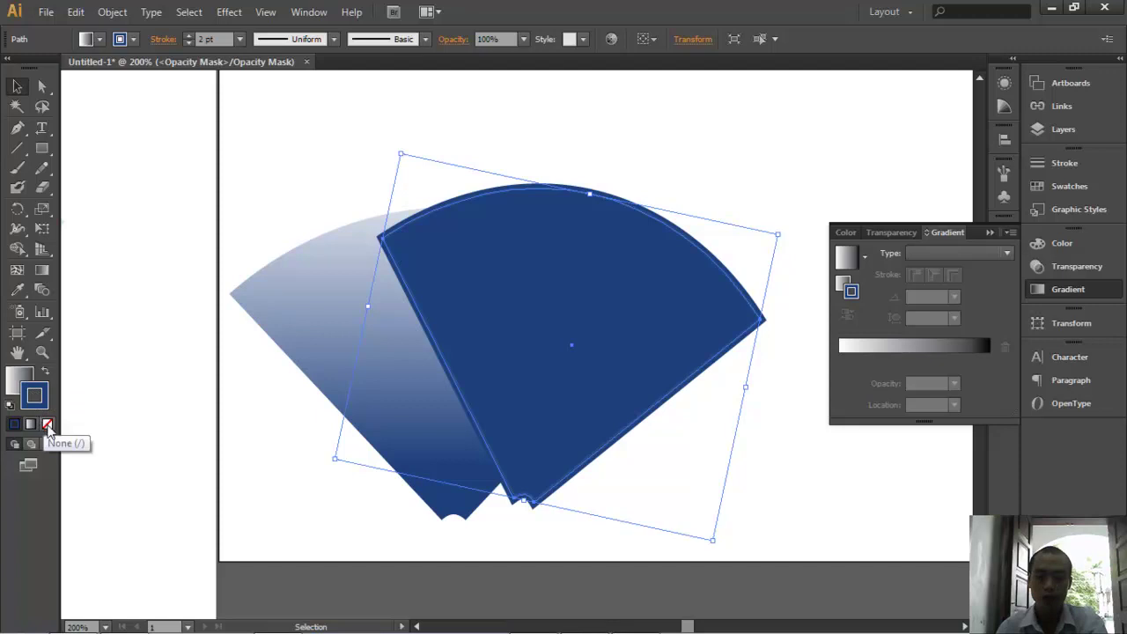
- Remove the mask shape's stroke and zoom in on the blue fan
left_click(48, 424)
left_click(20, 381)
key("z")
left_click_drag(339, 148, 666, 461)
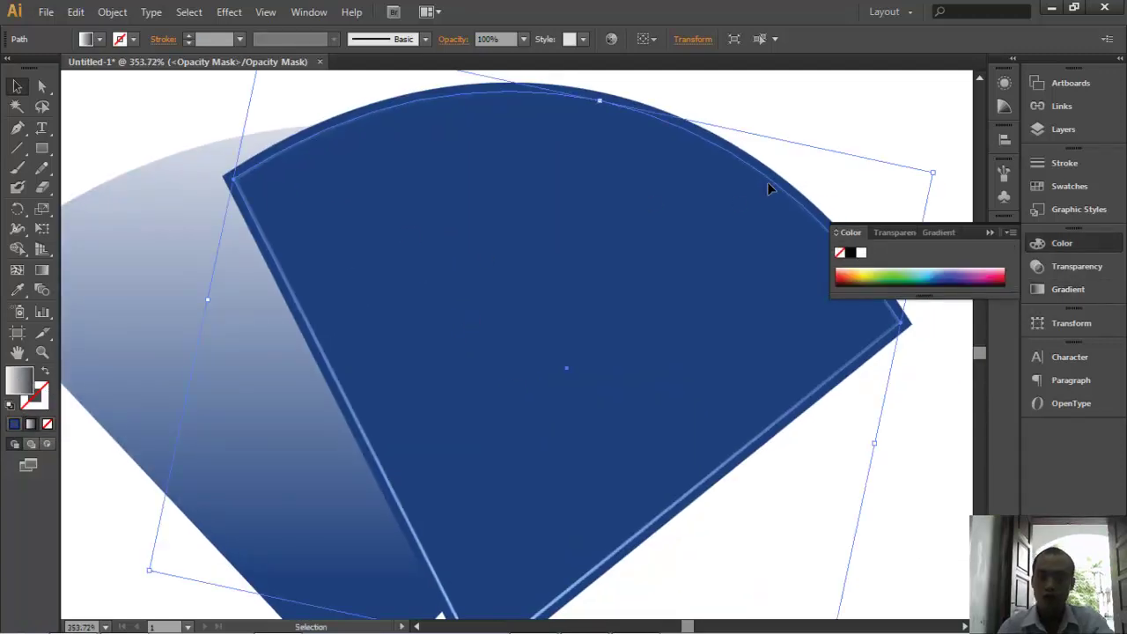
key("ctrl+shift+a")
left_click(370, 210)
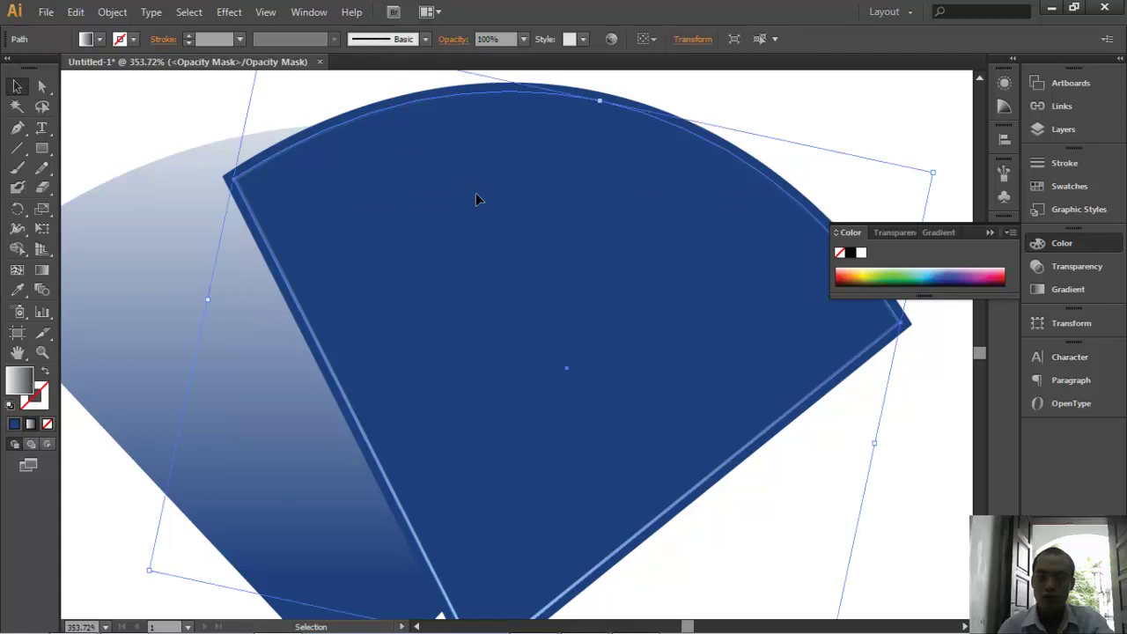
- Redraw the mask gradient to run vertically from the fan's point to its curved top
left_click(1065, 266)
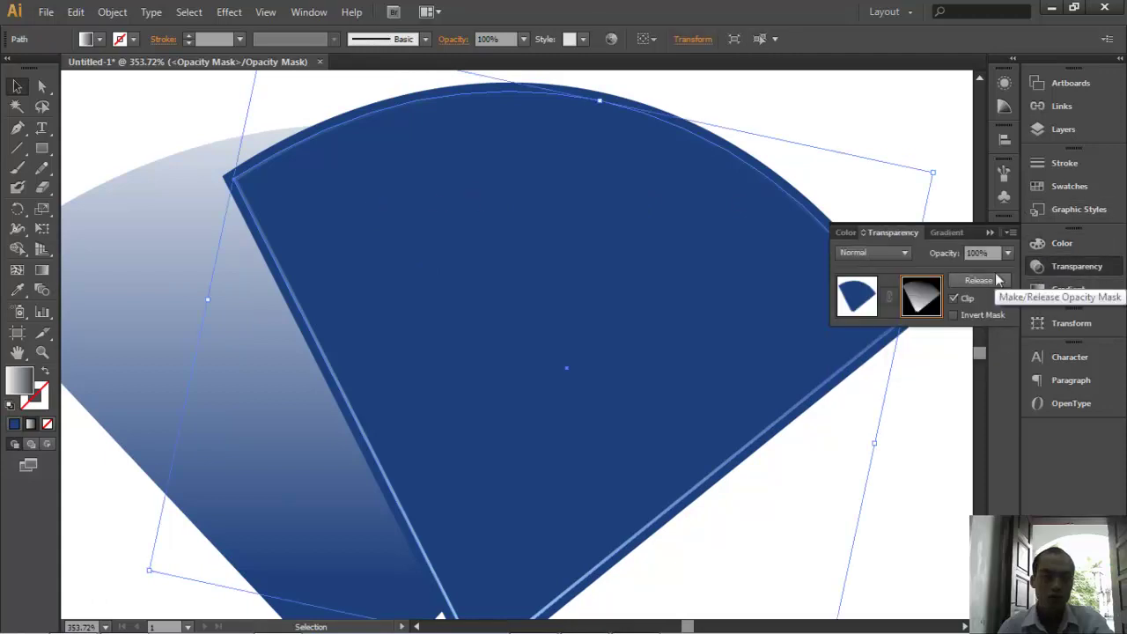
left_click(41, 270)
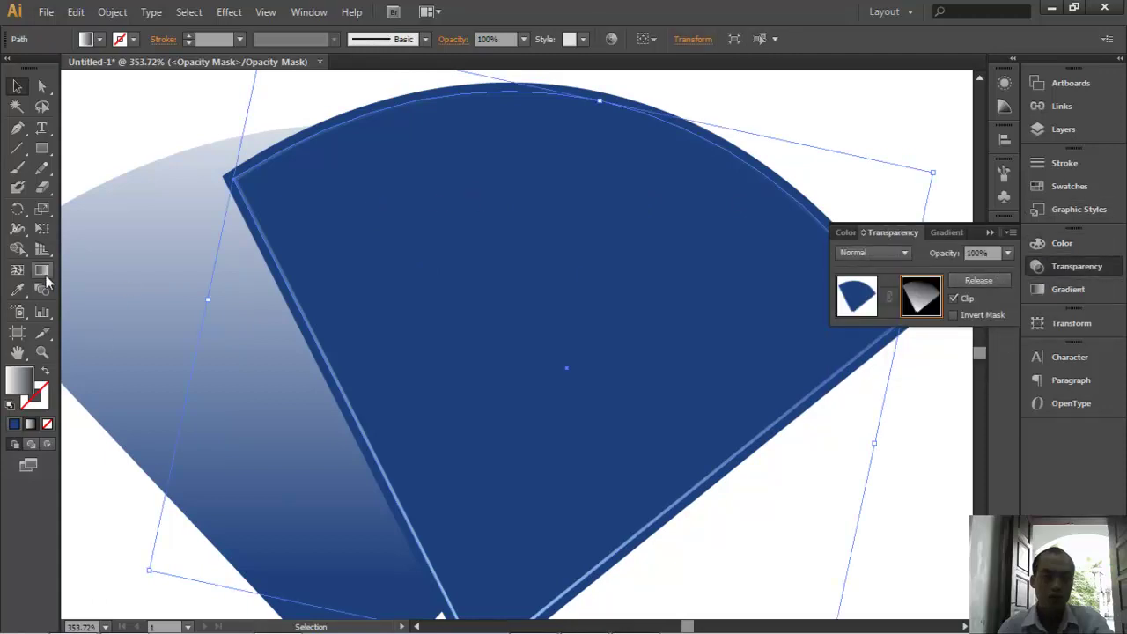
scroll(498, 468, "down", 2)
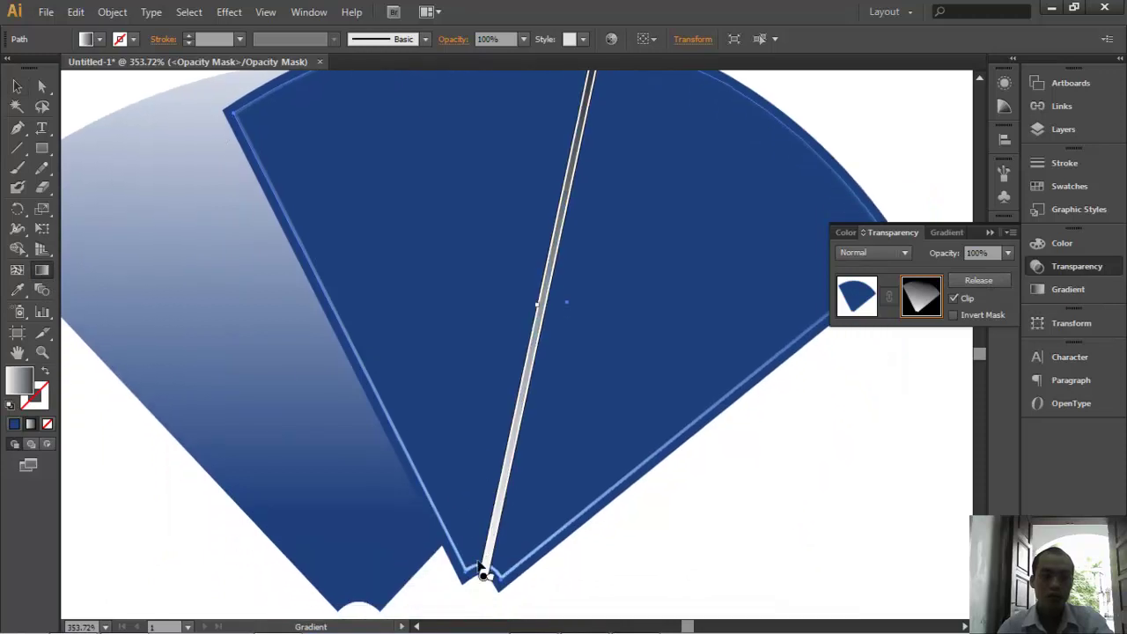
mouse_move(468, 574)
left_mouse_down()
mouse_move(521, 253)
mouse_move(564, 121)
left_mouse_up()
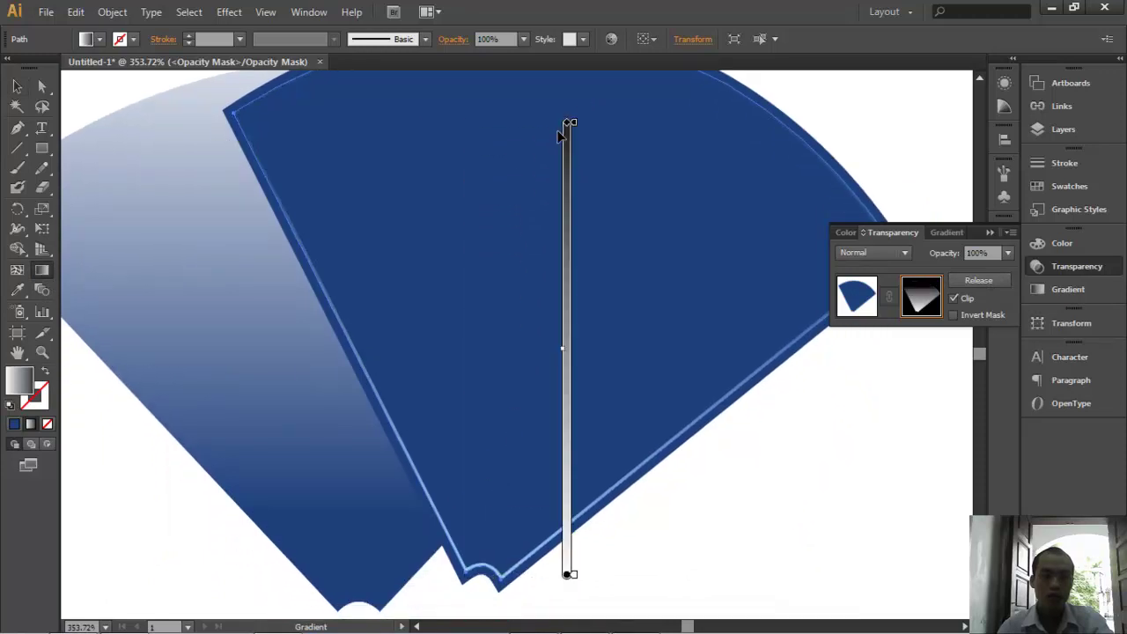
scroll(543, 261, "up", 1)
left_click(17, 85)
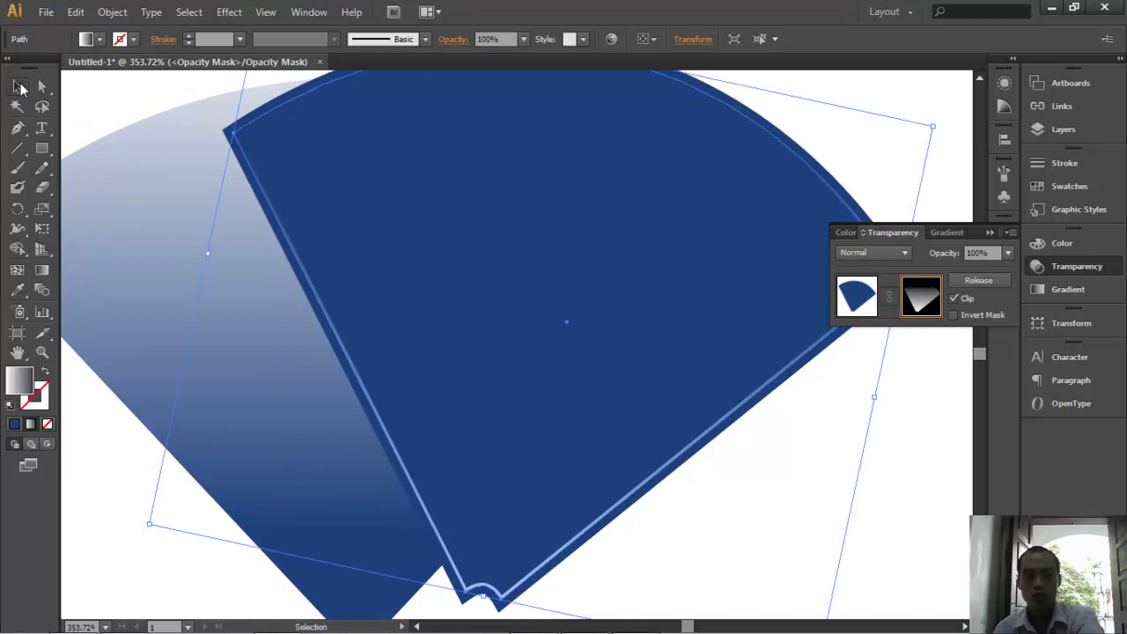
left_click_drag(545, 274, 467, 360)
- Release the fan's opacity mask and delete the released gradient shape
key("ctrl+minus")
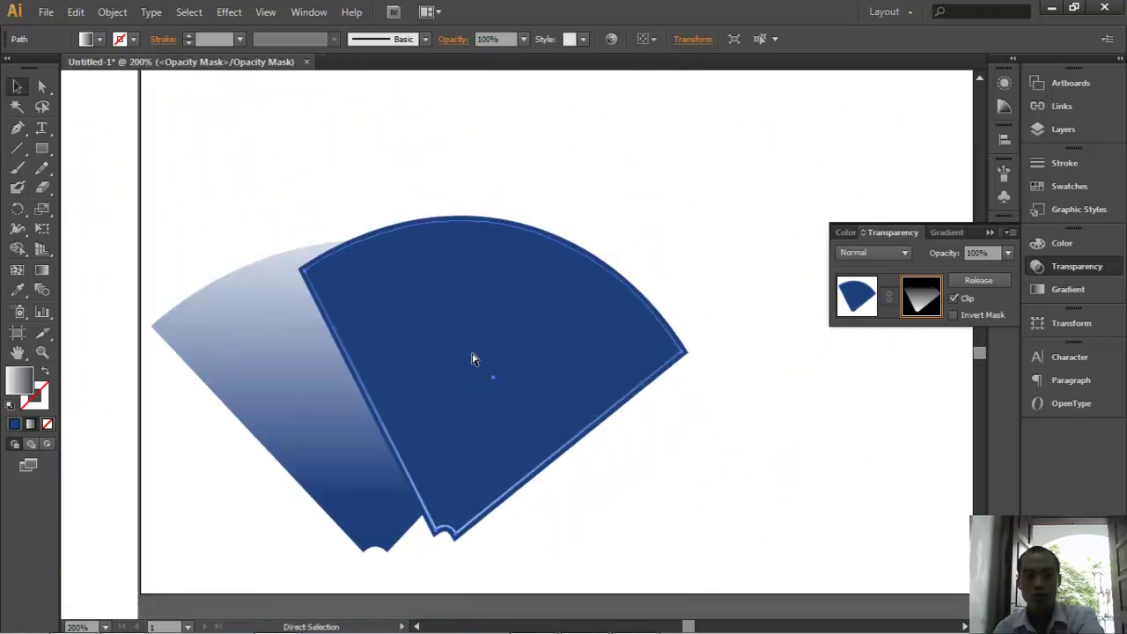
left_click(405, 385)
left_click(694, 477)
left_click(679, 356)
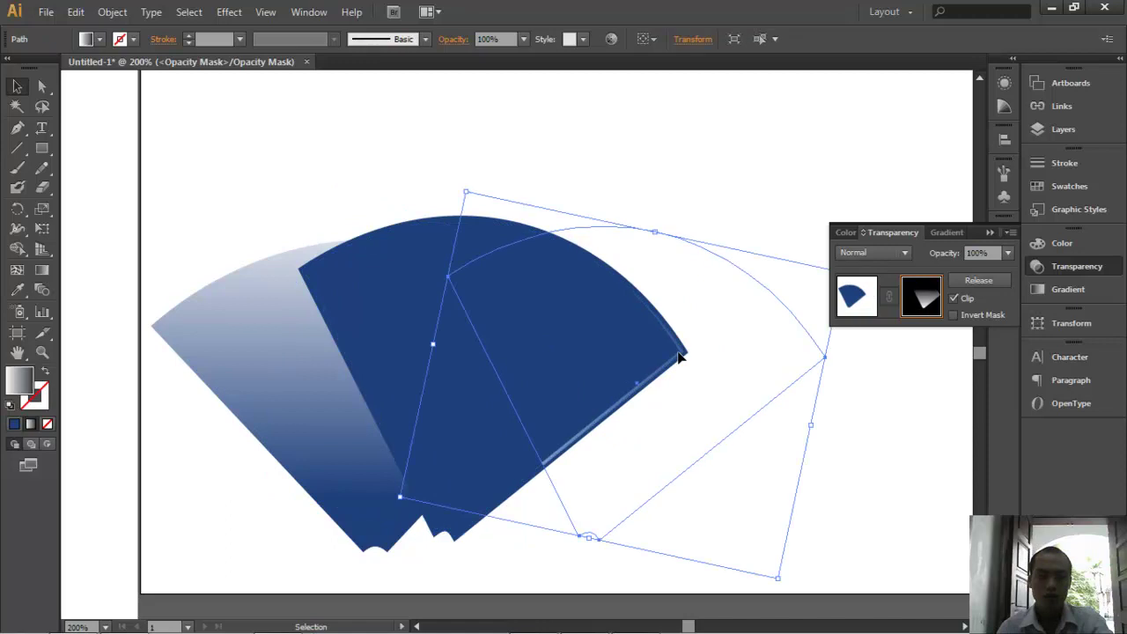
left_click(676, 367)
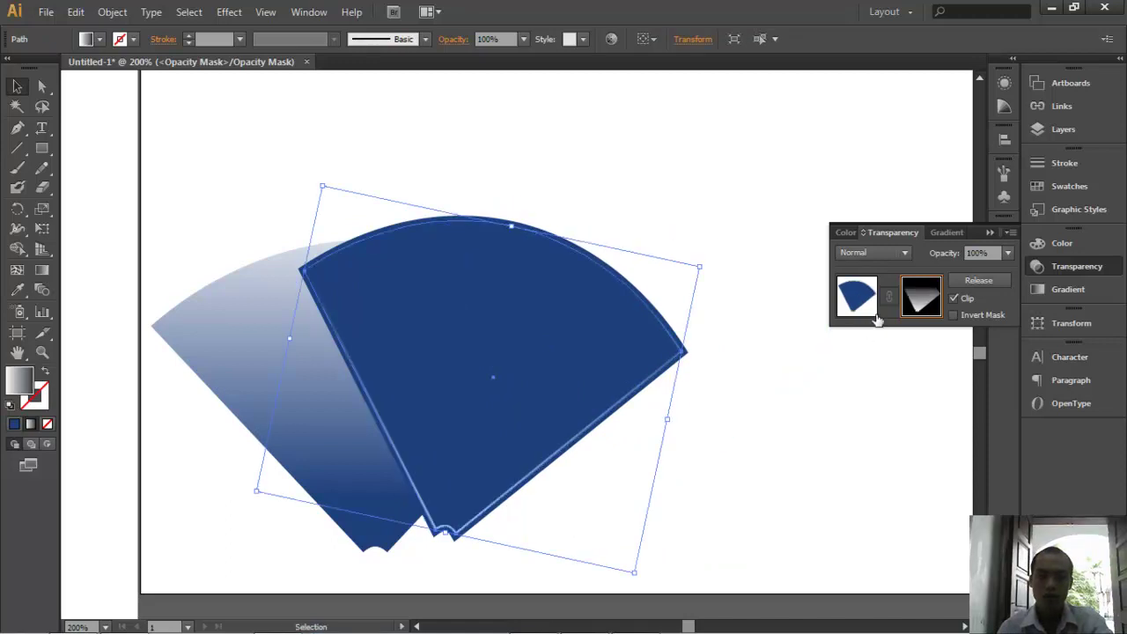
left_click(970, 280)
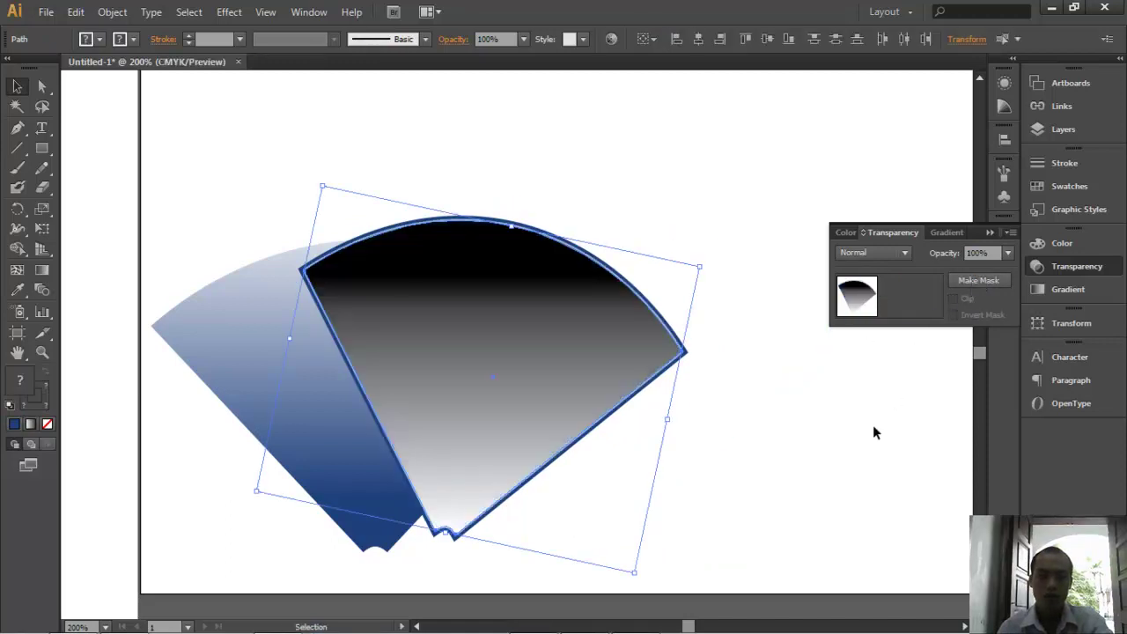
mouse_move(493, 372)
left_mouse_down()
mouse_move(493, 420)
mouse_move(658, 429)
left_mouse_up()
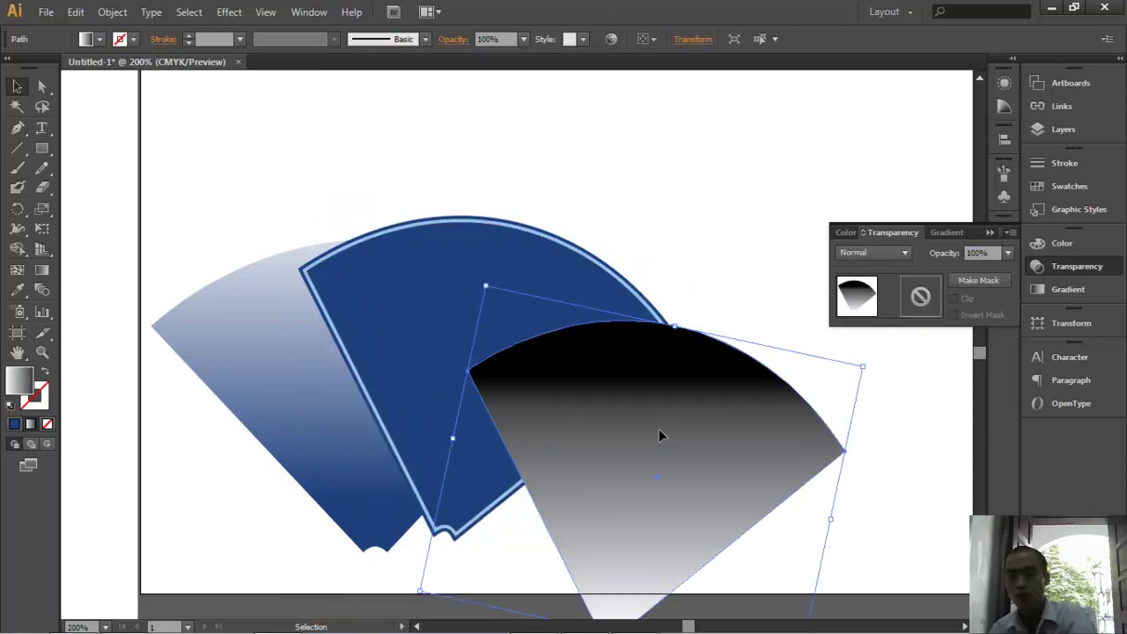
key("Delete")
- Move the blue fan to the left, then view the whole page
left_click_drag(245, 202, 643, 459)
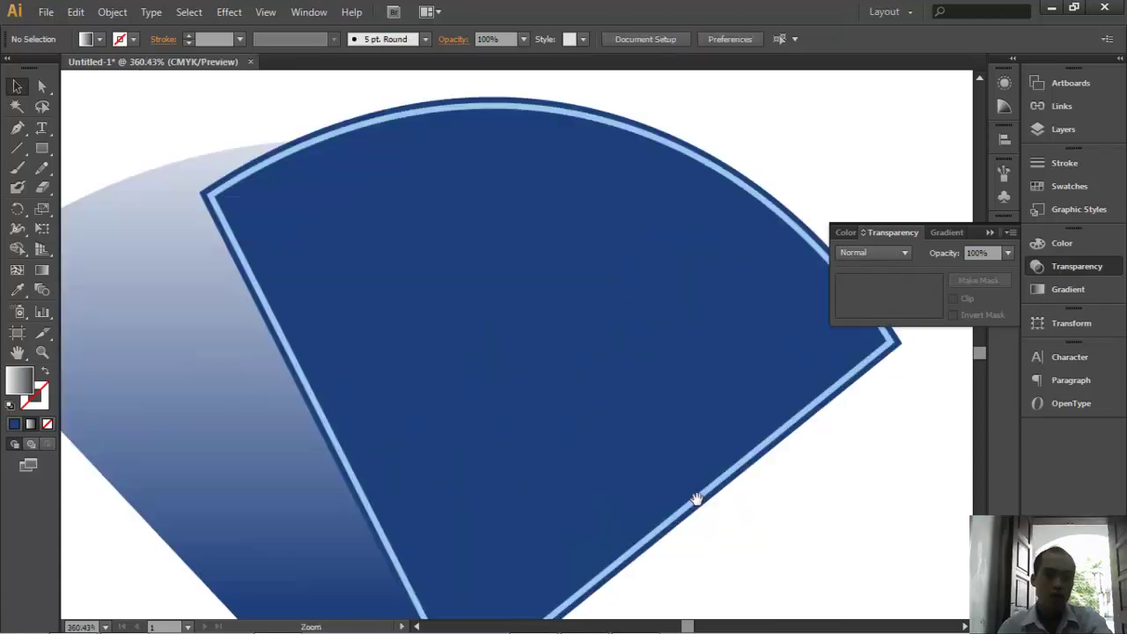
left_click(460, 269)
left_click_drag(616, 185, 503, 234)
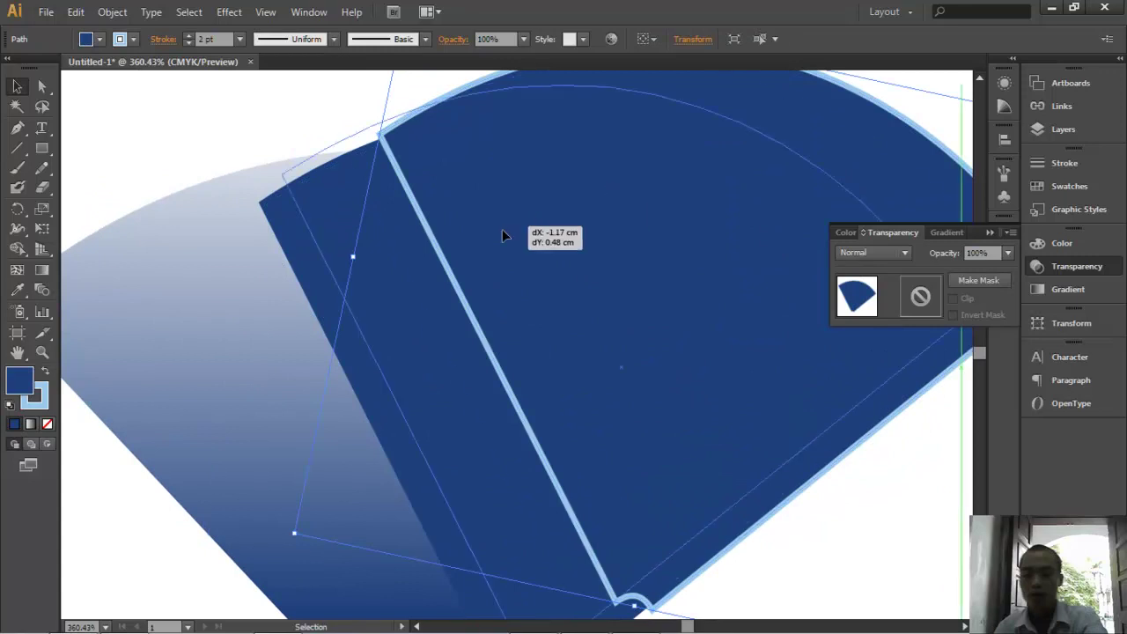
key("ctrl+1")
left_click(370, 304, "shift")
left_click(978, 280)
mouse_move(563, 344)
left_mouse_down()
mouse_move(440, 383)
mouse_move(516, 508)
left_mouse_up()
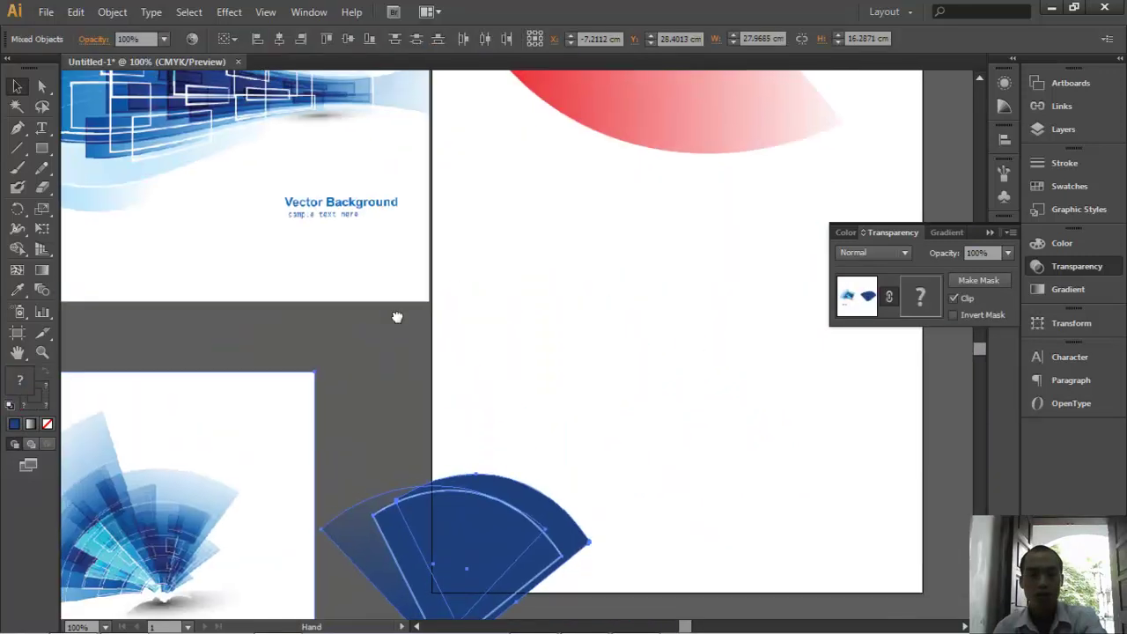
left_click_drag(316, 189, 485, 357)
left_click_drag(614, 340, 468, 340)
left_click_drag(150, 143, 548, 407)
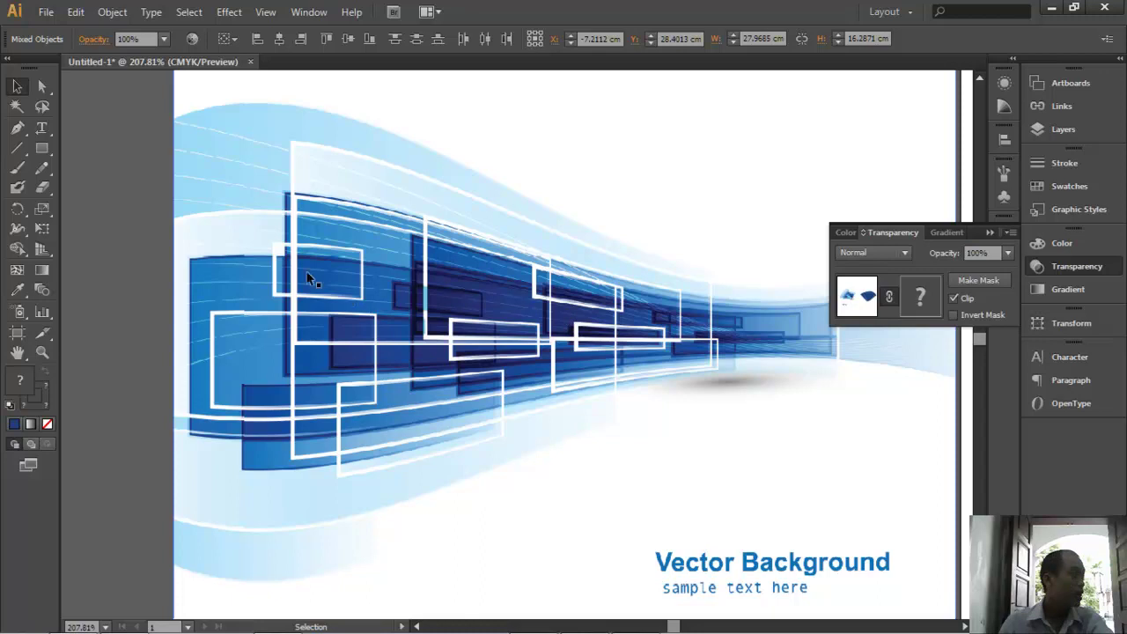
scroll(298, 338, "down", 2)
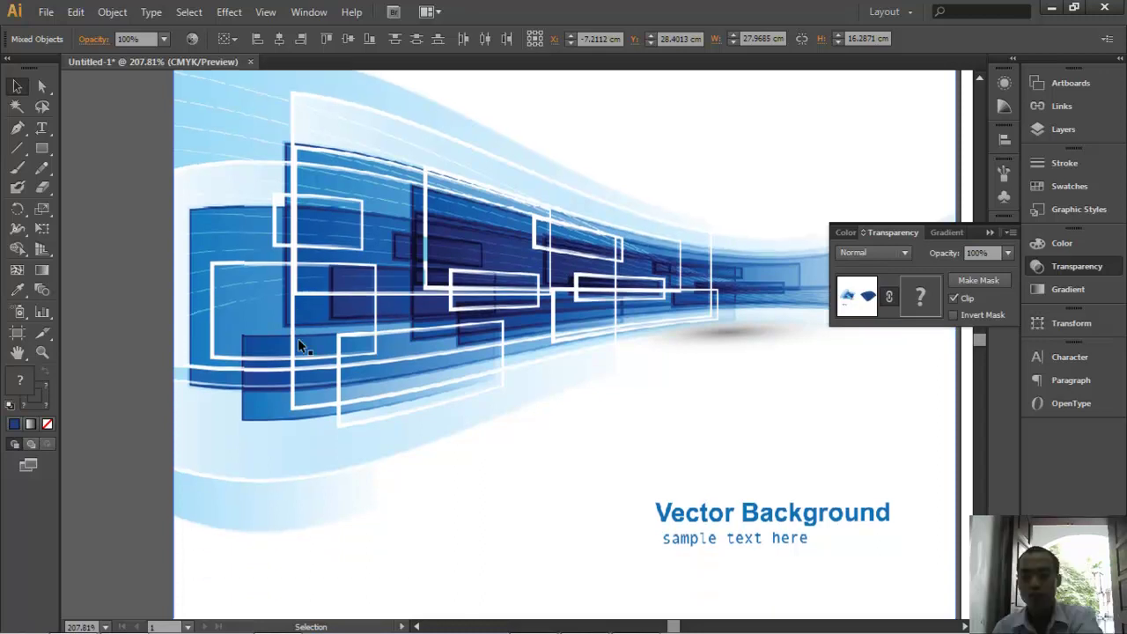
scroll(304, 326, "down", 1)
scroll(440, 317, "right", 5)
scroll(355, 355, "right", 3)
scroll(272, 370, "down", 1)
scroll(382, 378, "down", 2)
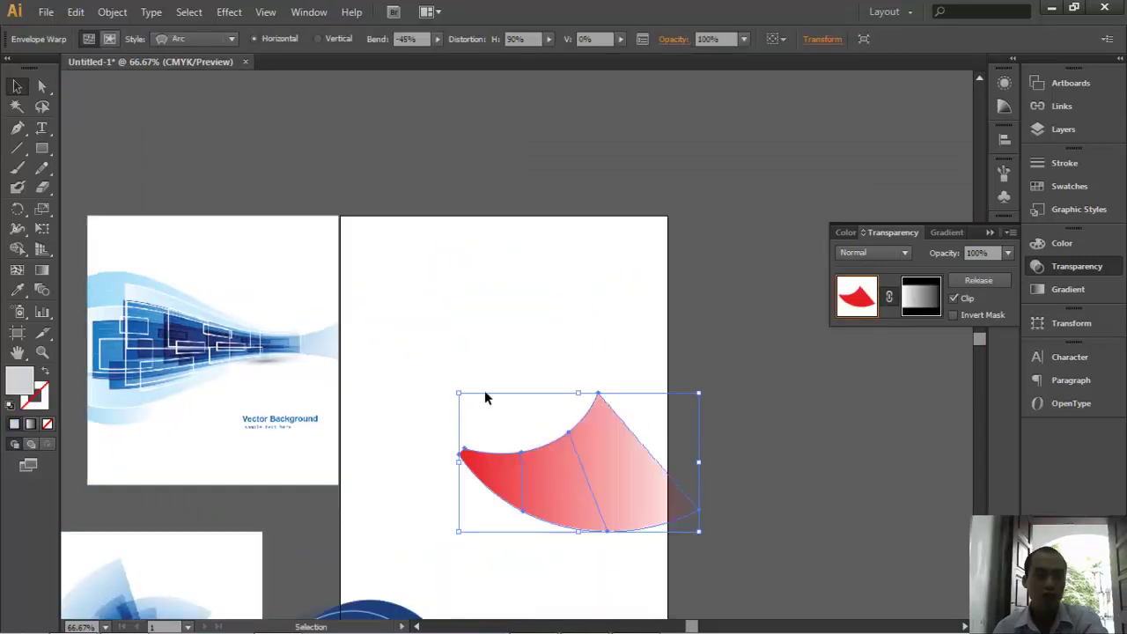
scroll(421, 309, "up", 3)
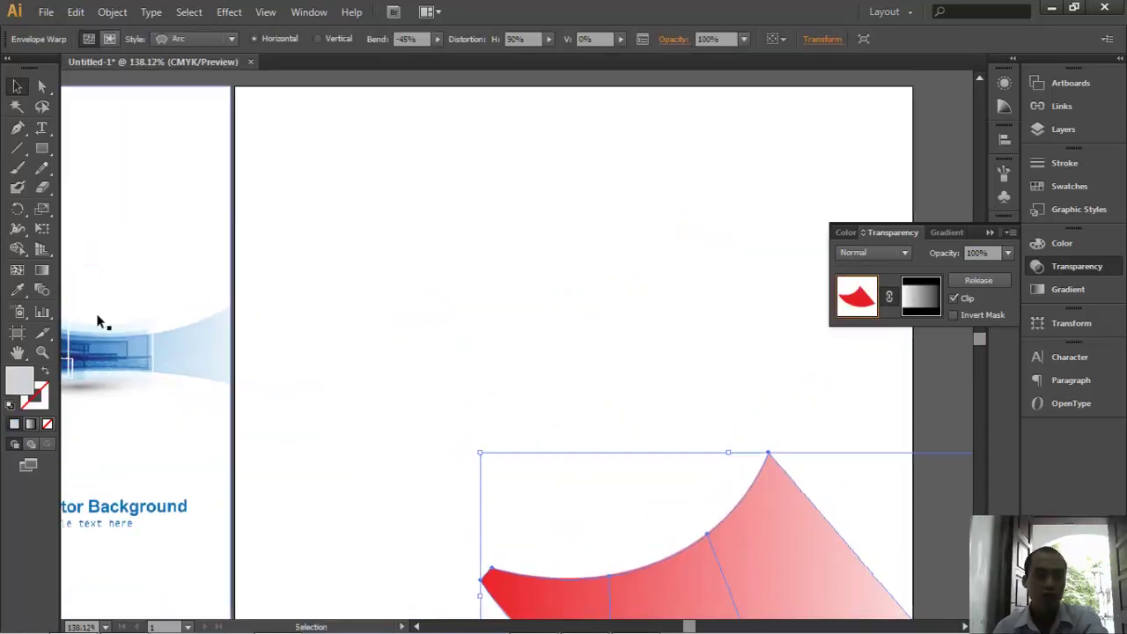
- Draw three overlapping light grey rectangles near the top of the artboard above the red shape
left_click(41, 148)
left_click_drag(315, 138, 596, 237)
left_click_drag(307, 181, 648, 322)
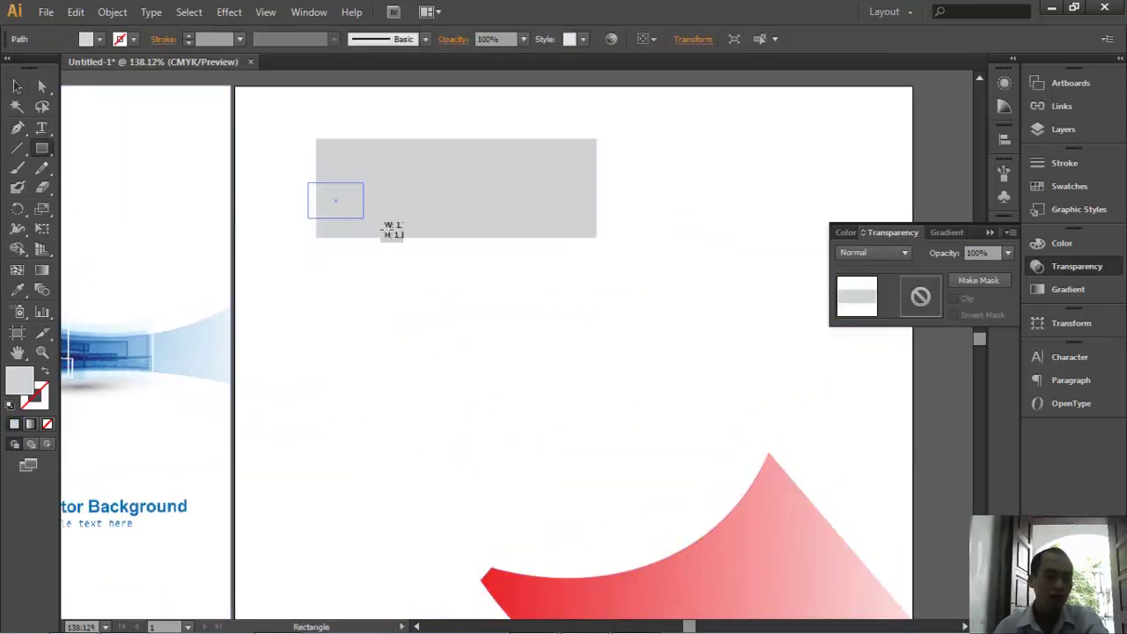
mouse_move(543, 139)
left_mouse_down()
mouse_move(681, 220)
mouse_move(767, 252)
left_mouse_up()
left_click_drag(596, 238, 654, 329)
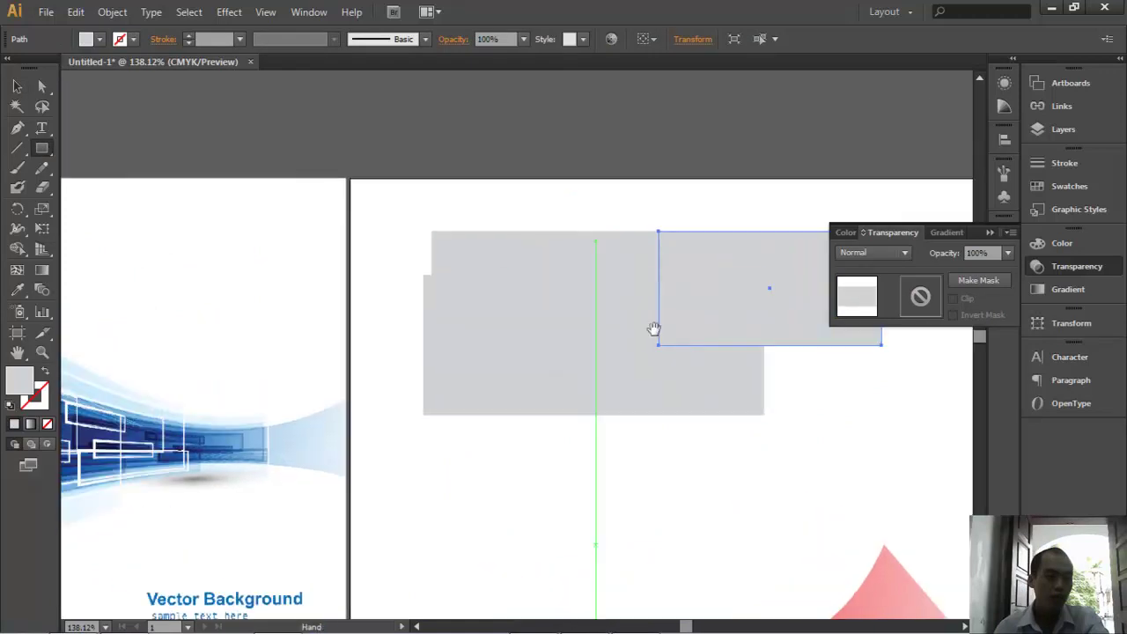
- Draw a fourth grey rectangle, about 7.34 × 3.1 cm, overlapping the grey blocks at upper left
left_click_drag(435, 237, 849, 179)
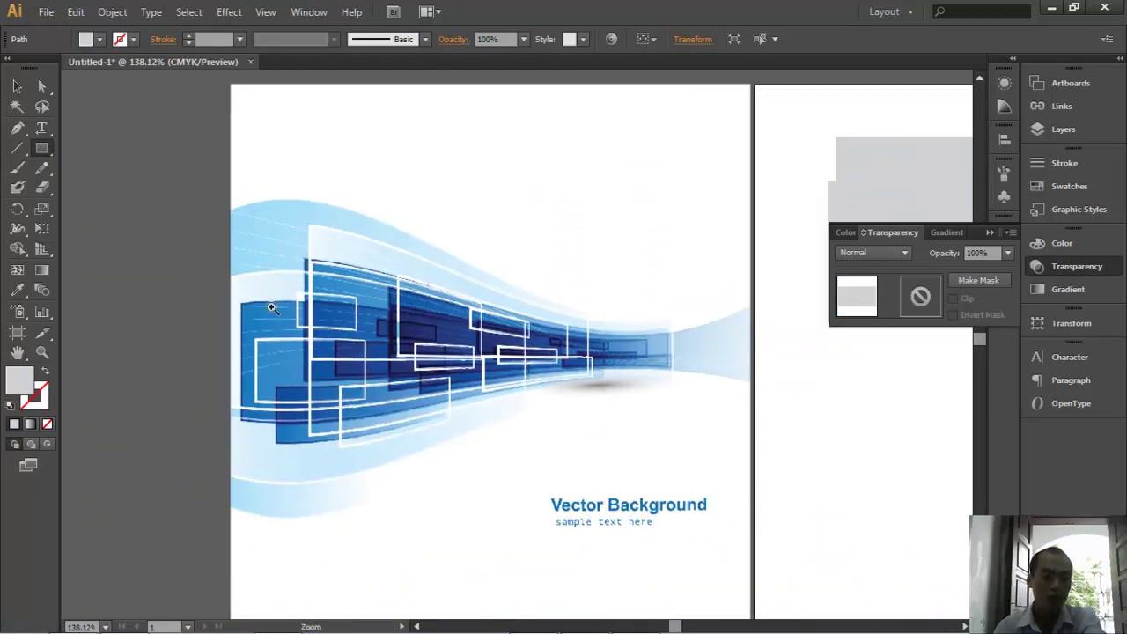
scroll(361, 367, "up", 5)
scroll(508, 371, "down", 5)
scroll(428, 302, "right", 2)
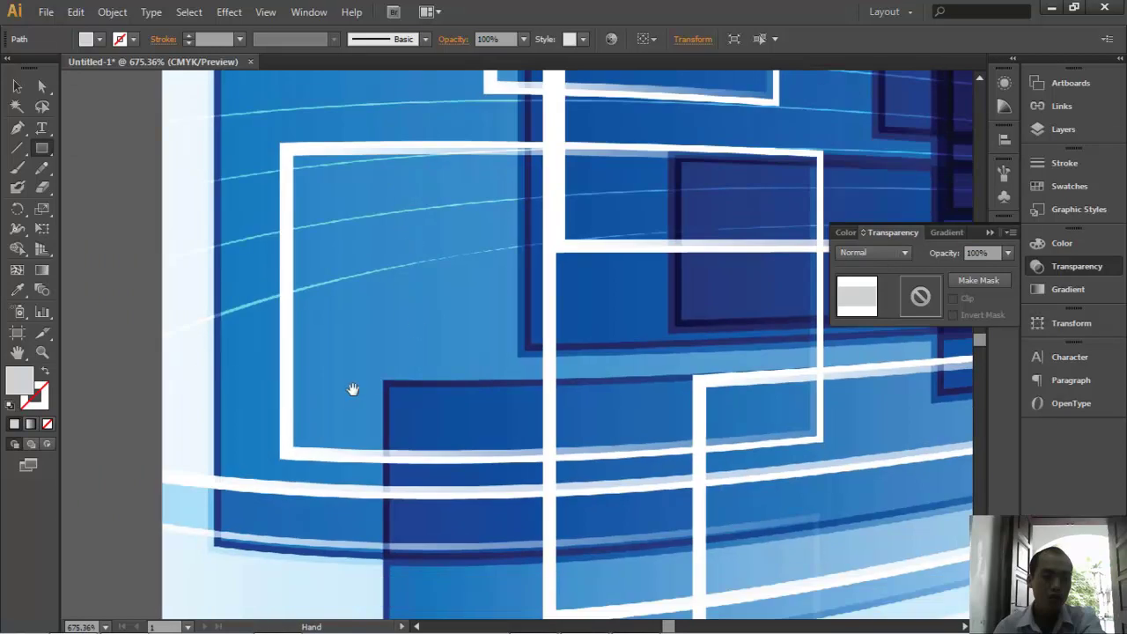
scroll(445, 387, "down", 3)
scroll(444, 387, "right", 1)
scroll(440, 308, "down", 1)
scroll(440, 308, "right", 1)
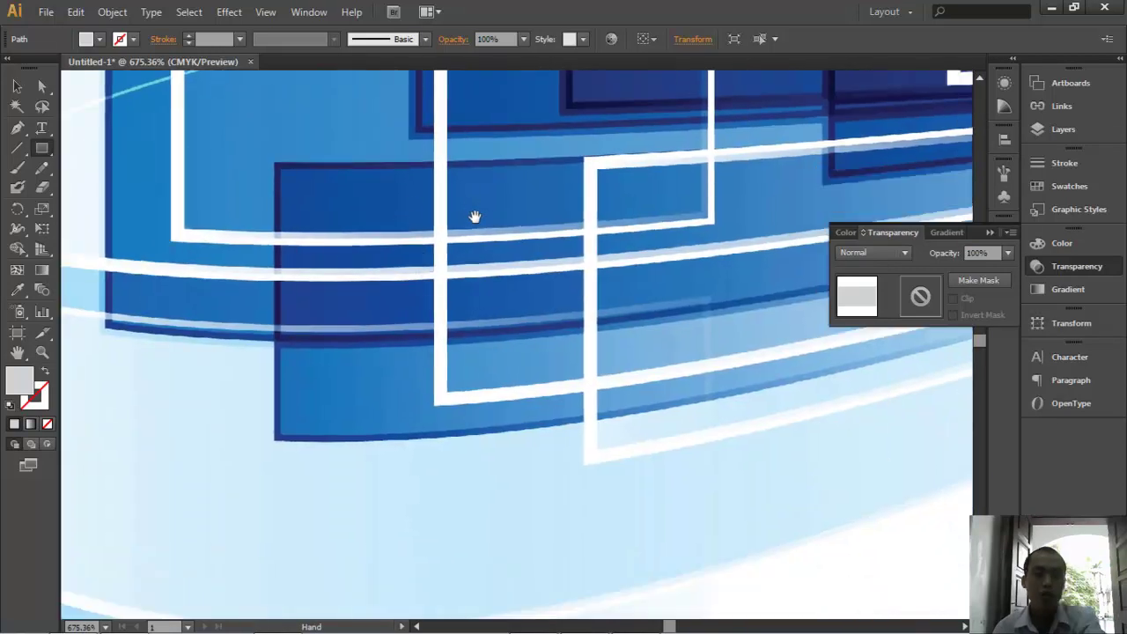
scroll(466, 247, "right", 1)
left_click_drag(458, 279, 263, 291)
scroll(363, 298, "down", 4)
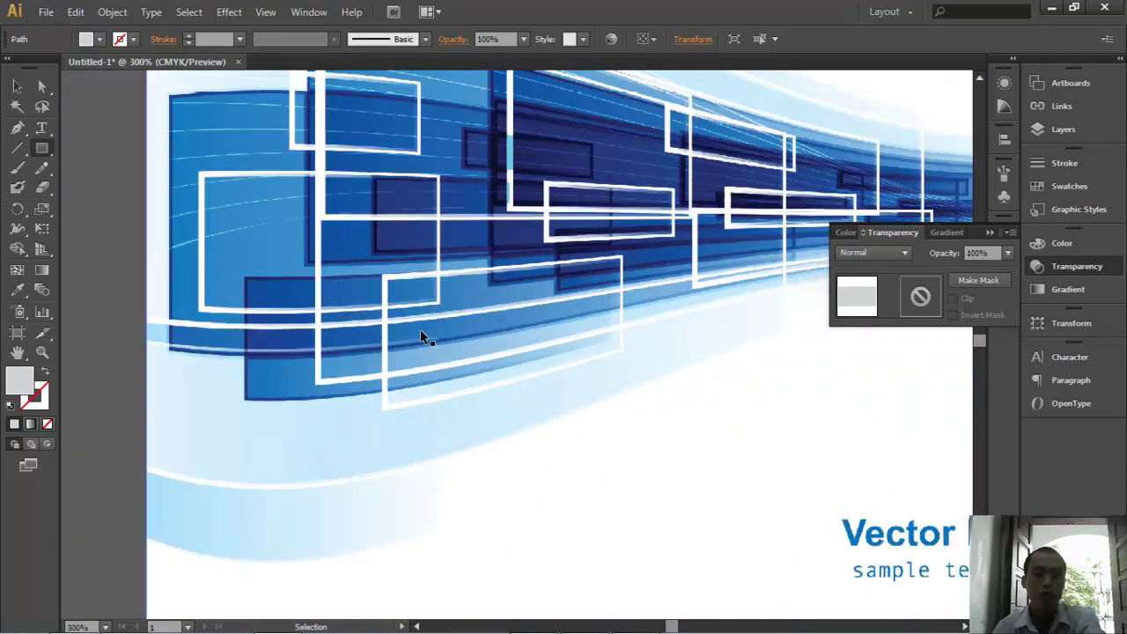
scroll(420, 329, "down", 4)
scroll(321, 260, "right", 4)
scroll(320, 259, "right", 2)
left_click_drag(215, 203, 411, 280)
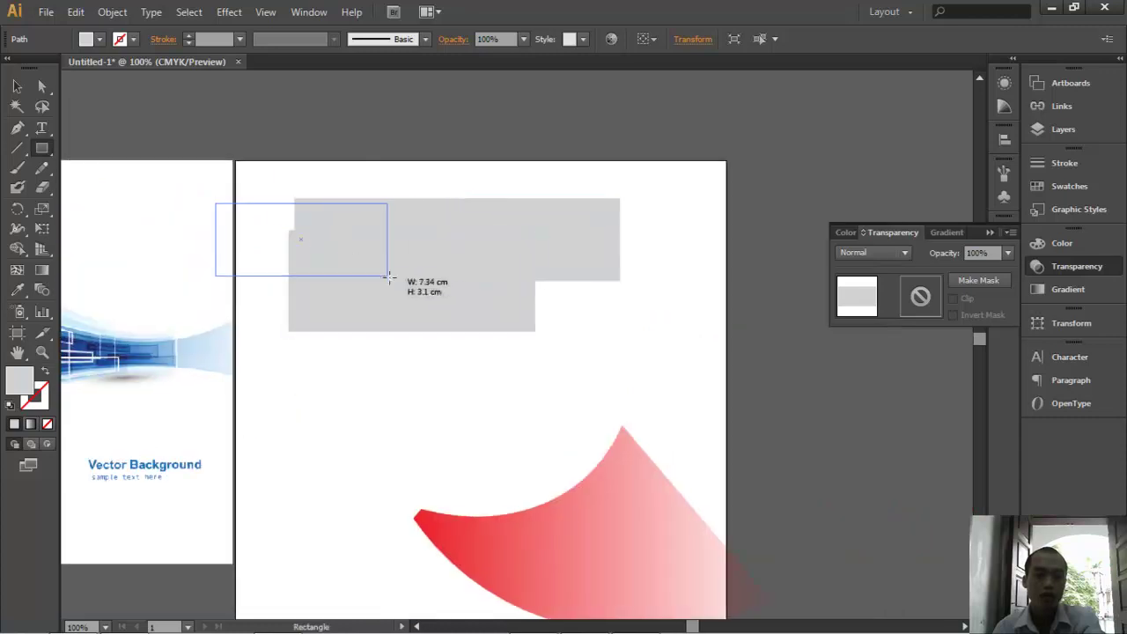
key("v")
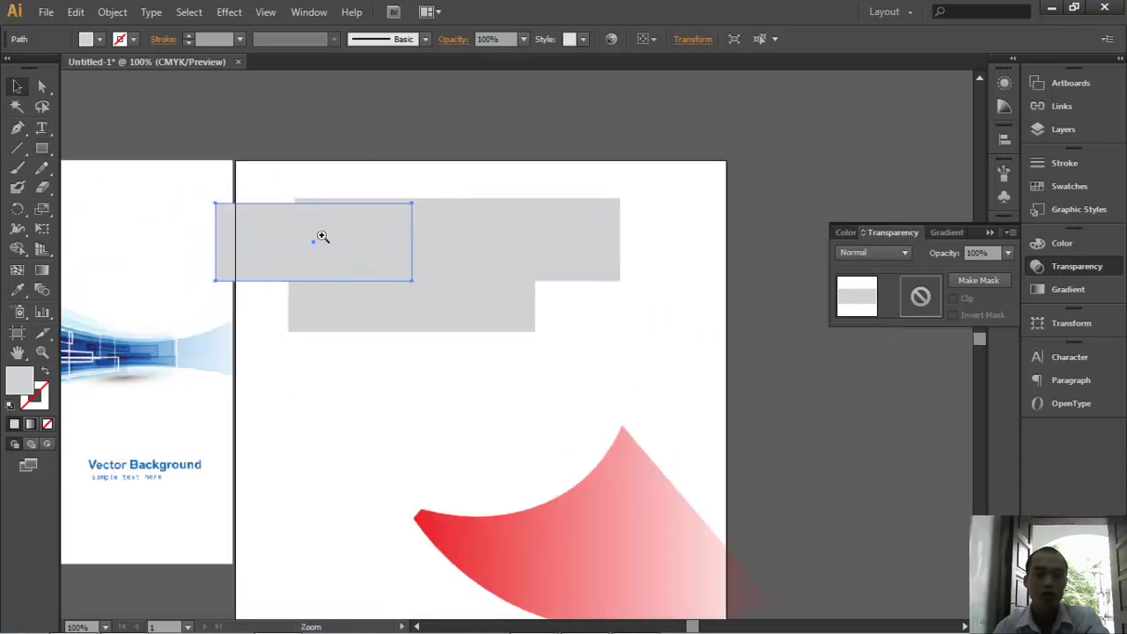
left_click_drag(322, 237, 616, 302)
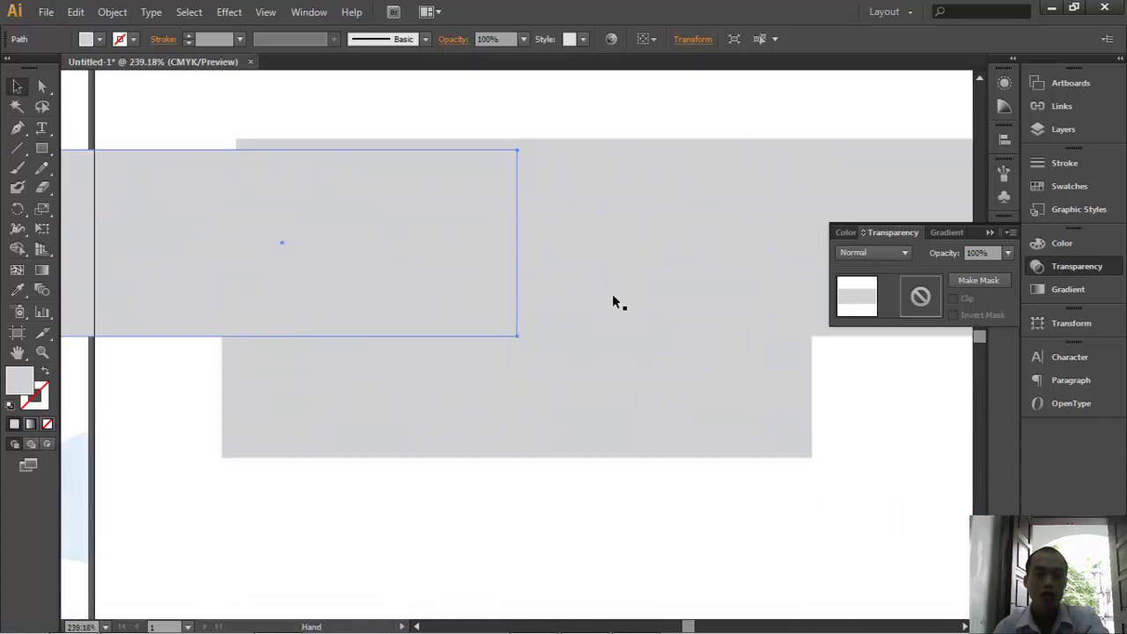
- Fill one grey rectangle blue and another dark green using the Color Picker
double_click(24, 385)
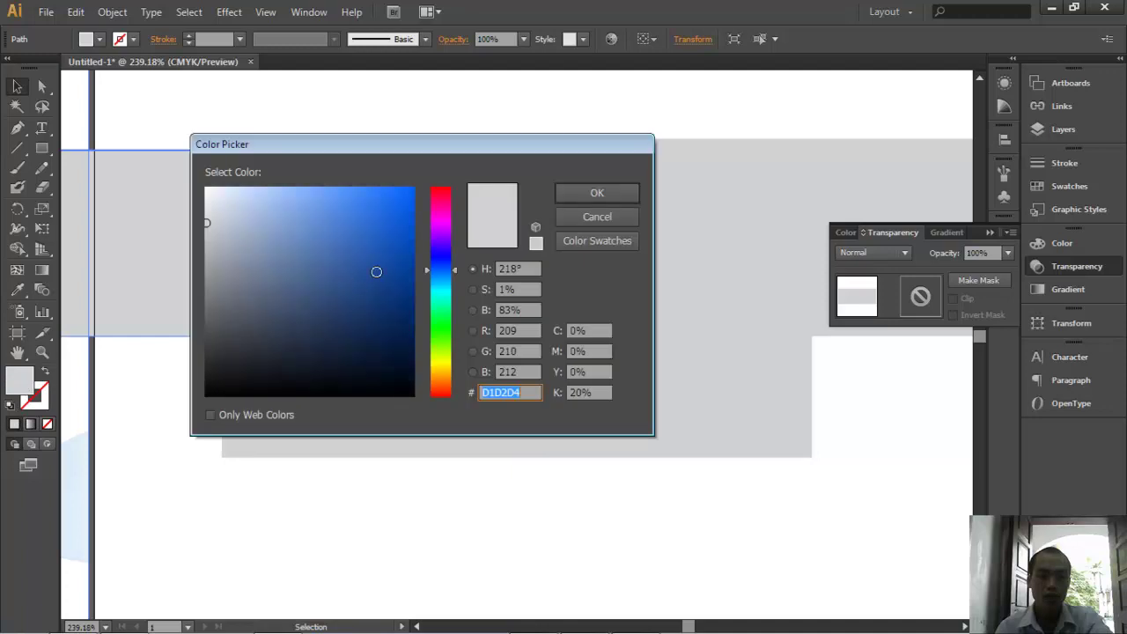
left_click(376, 271)
left_click(564, 193)
left_click(440, 379)
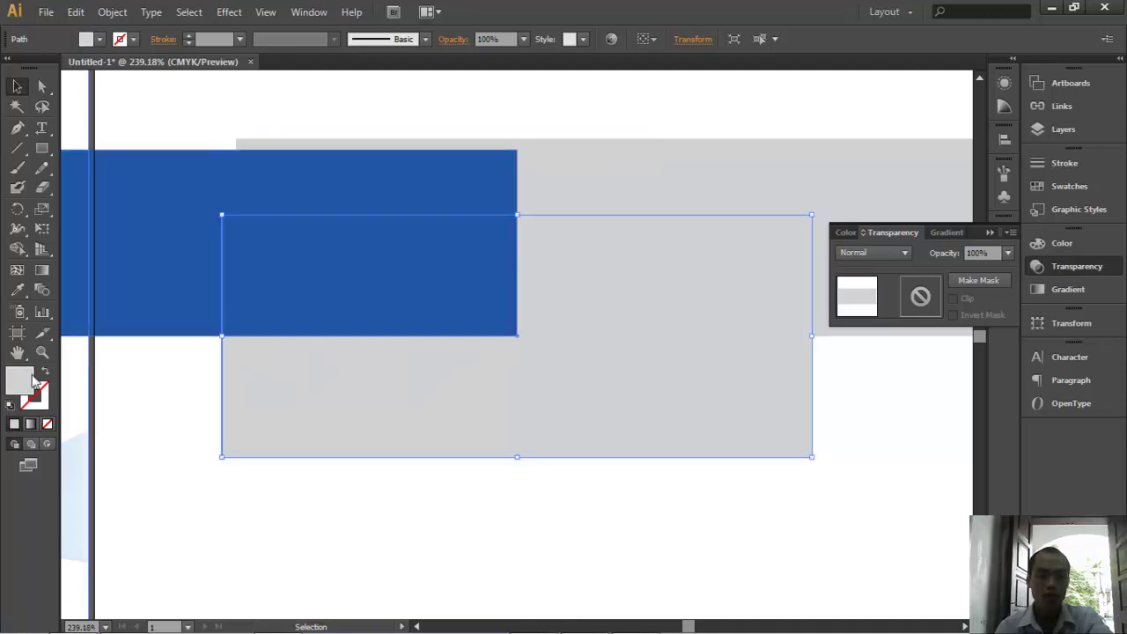
double_click(33, 380)
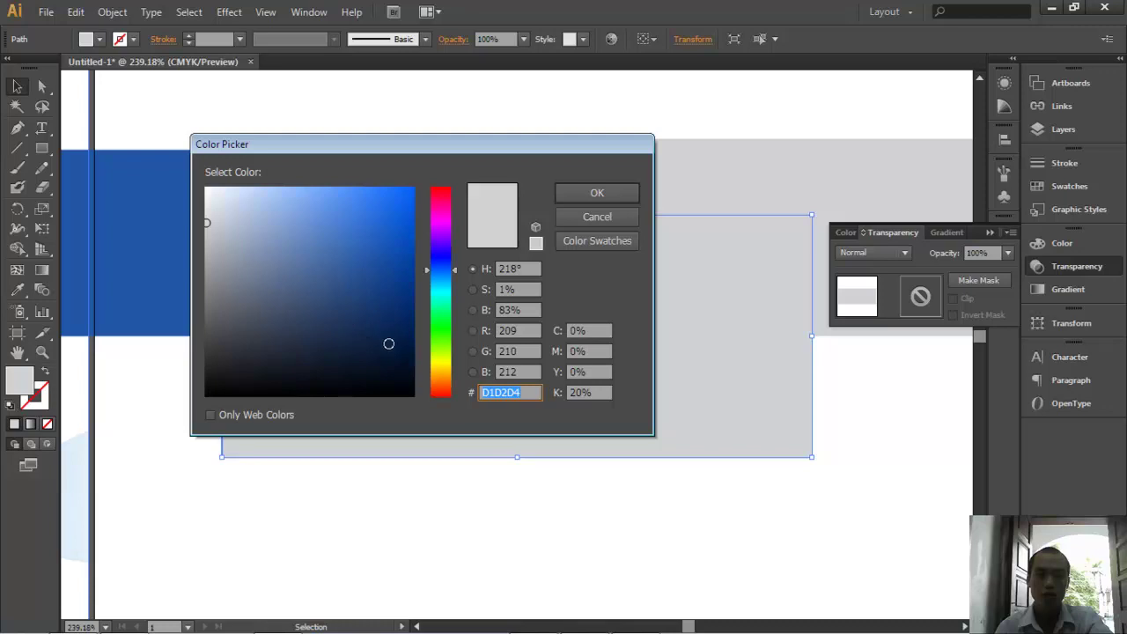
left_click(440, 333)
left_click(327, 285)
left_click(596, 192)
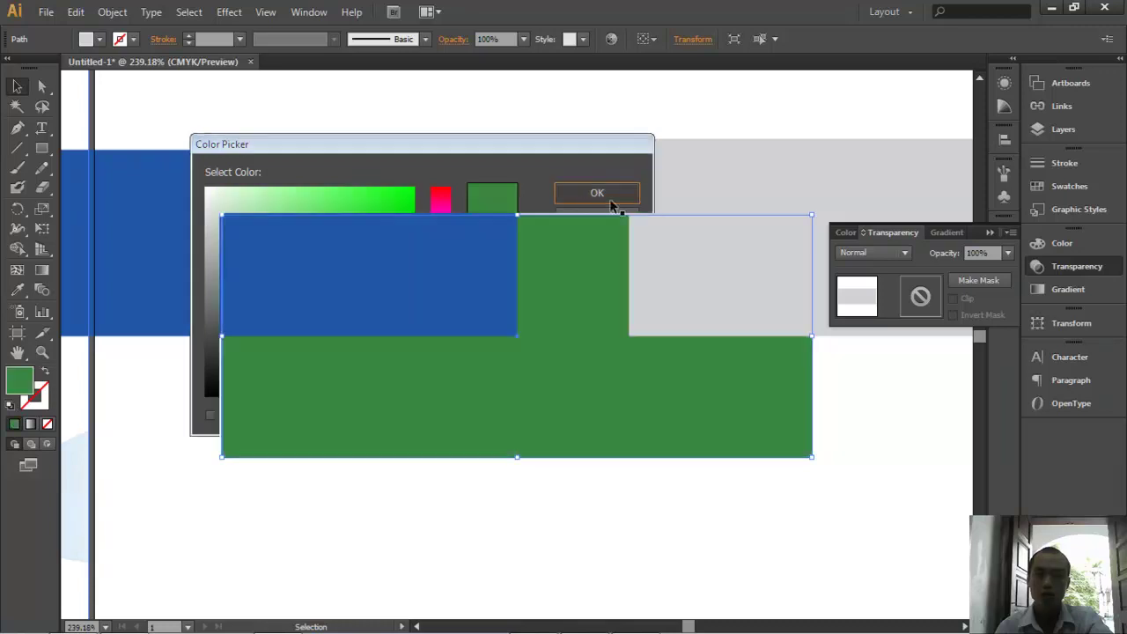
- Fill the remaining two rectangles teal and red from the Swatches panel
left_click(1068, 186)
left_click(910, 184)
left_click(620, 161)
left_click(960, 174)
- Move the red rectangle upward and group all four coloured rectangles
left_click_drag(603, 163, 596, 95)
left_click_drag(694, 188, 420, 293)
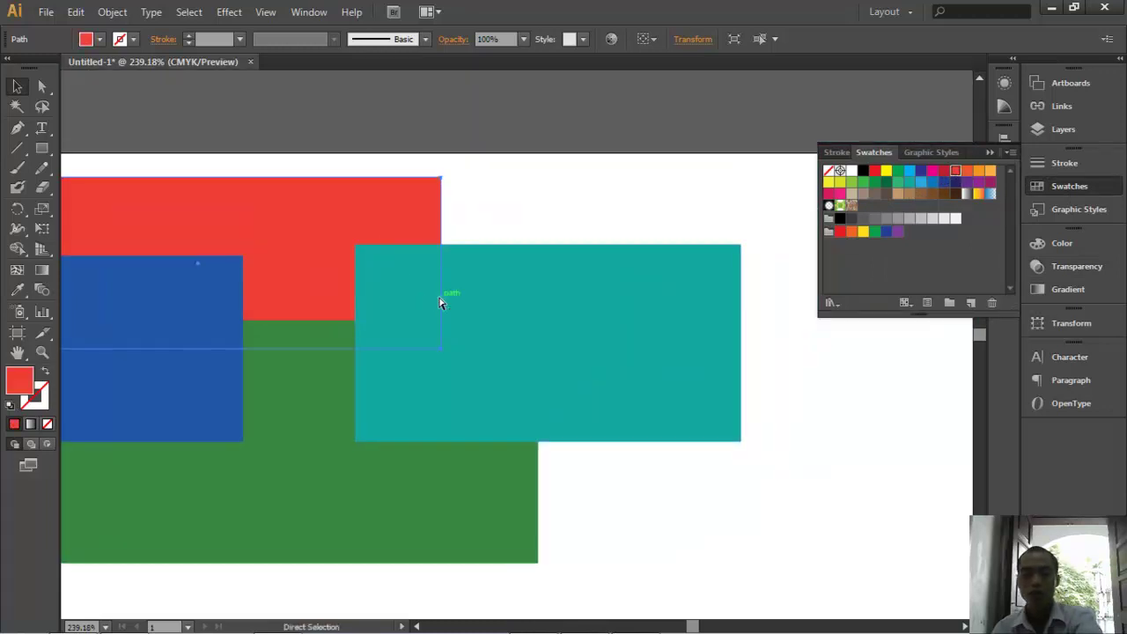
key("ctrl+1")
key("ctrl+a")
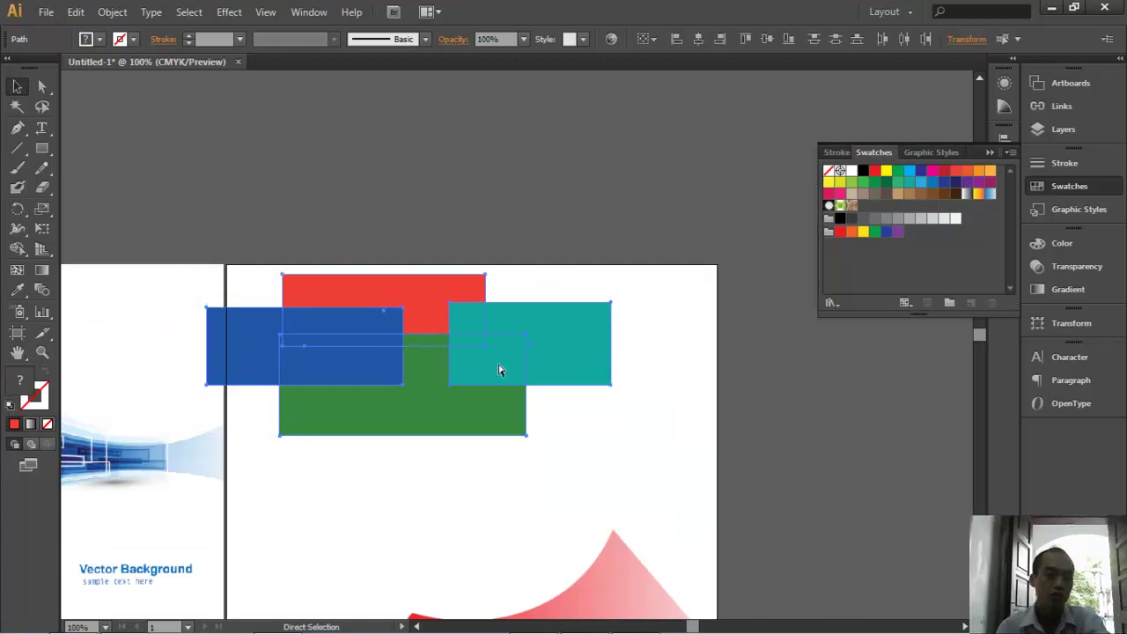
key("ctrl+g")
- Apply a horizontal Fish envelope warp with 48% bend to the coloured rectangle group
left_click(112, 11)
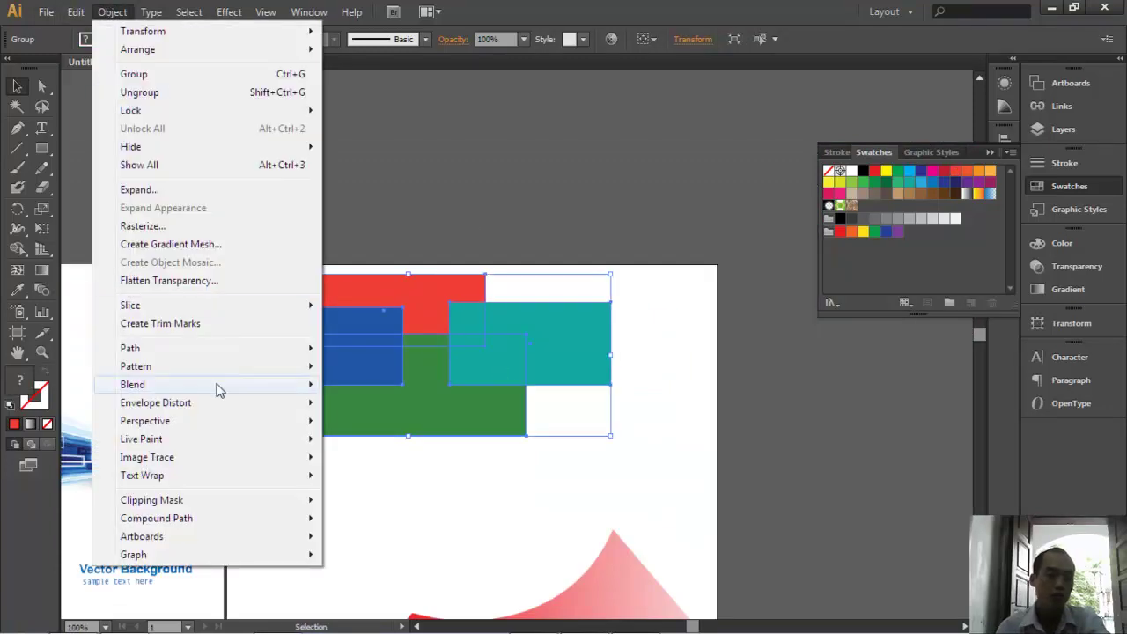
mouse_move(145, 421)
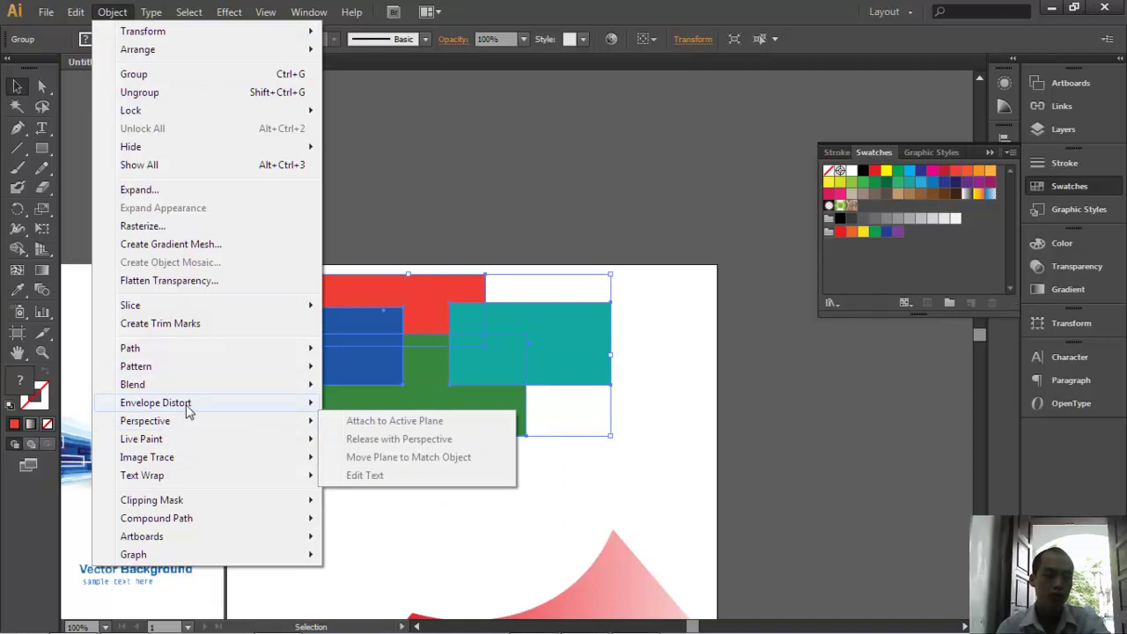
mouse_move(155, 402)
left_click(435, 403)
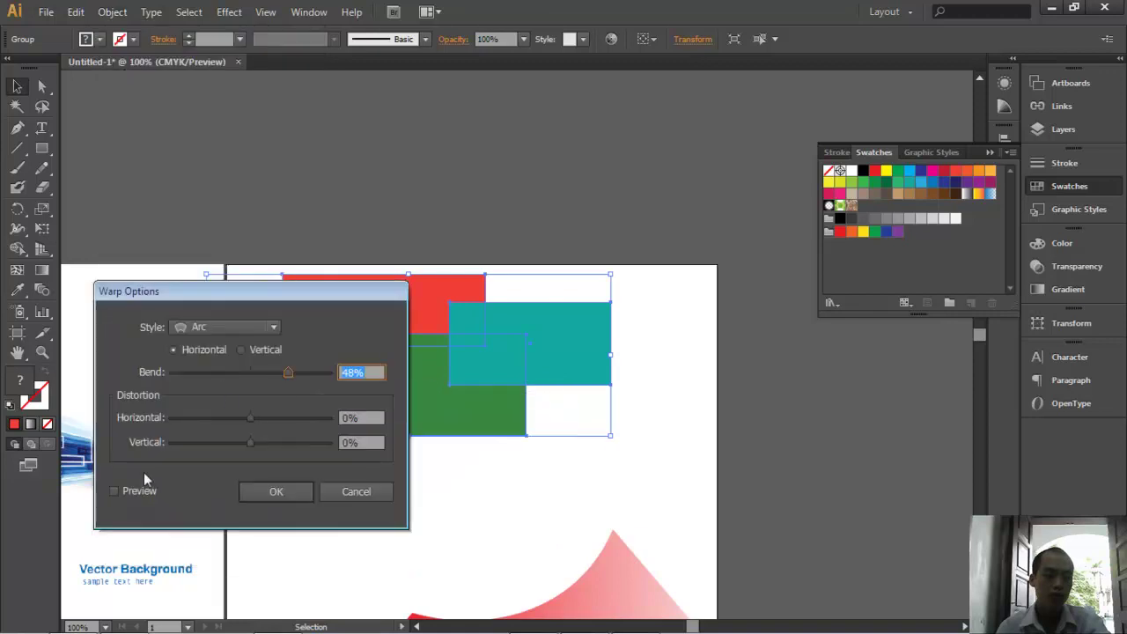
left_click(110, 492)
left_click_drag(359, 300, 869, 278)
left_click(742, 305)
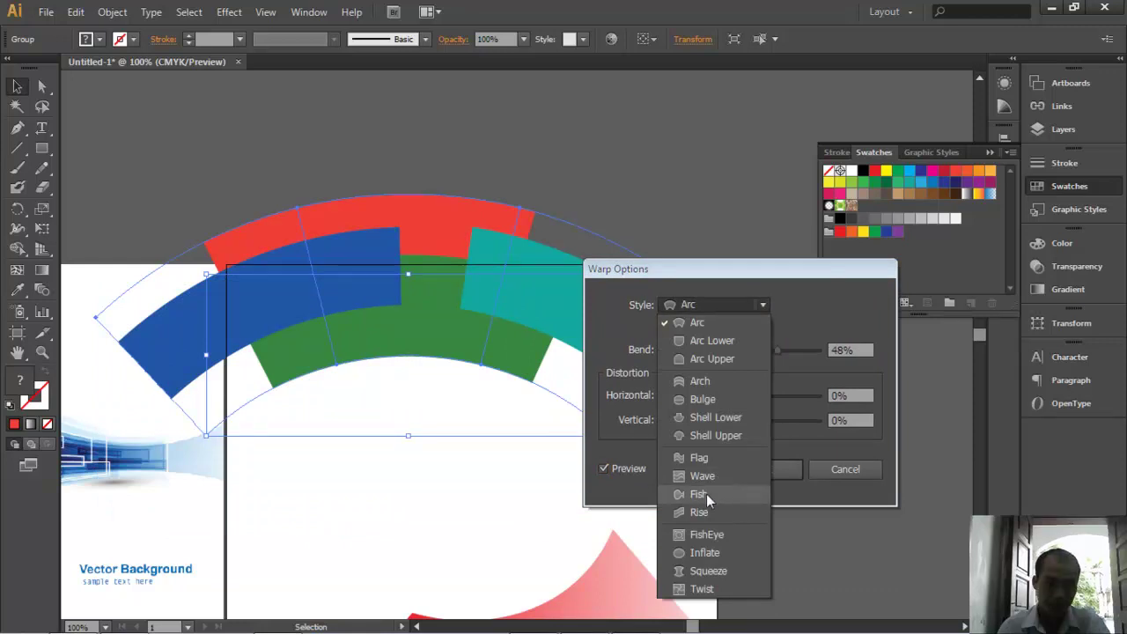
left_click(706, 494)
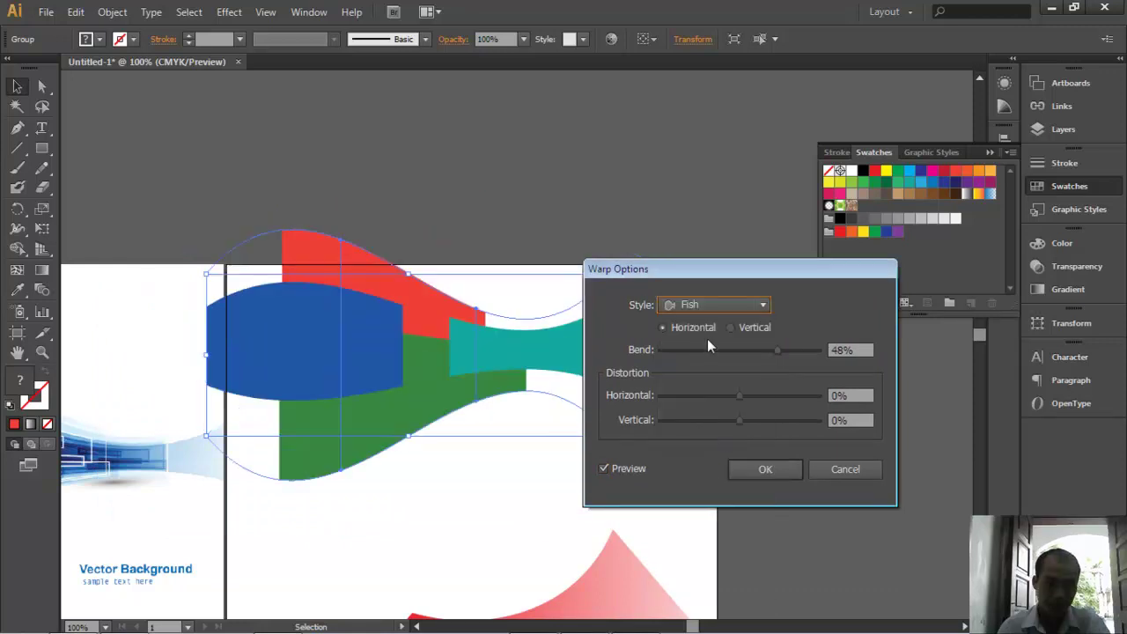
left_click(770, 466)
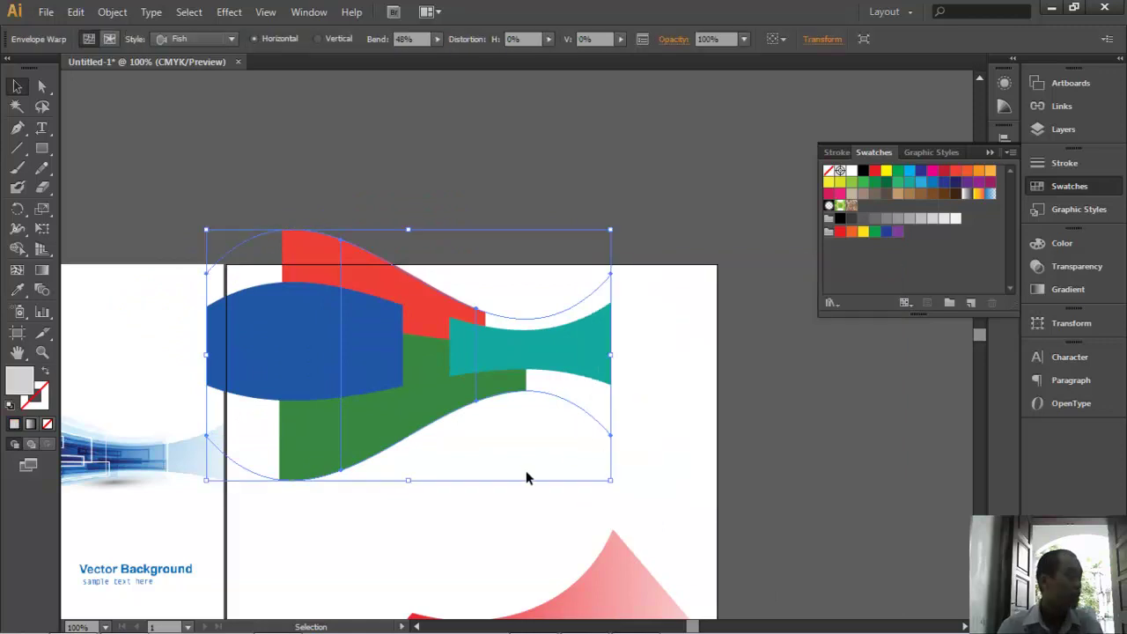
left_click(783, 500)
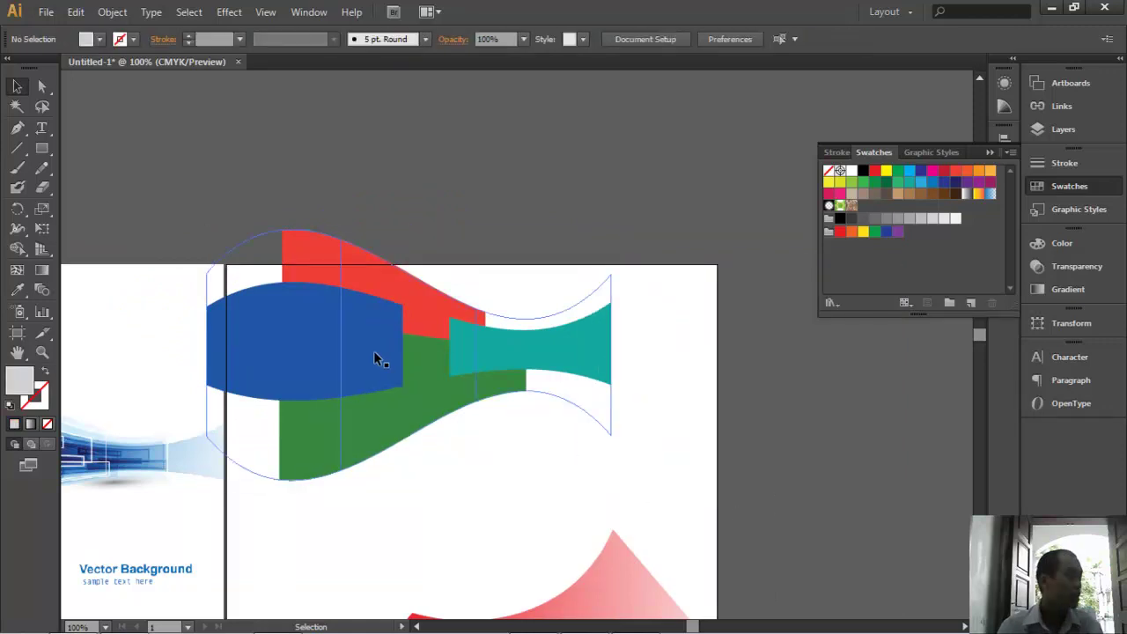
- Pan and zoom to inspect the first blue background artwork and the fish shapes
left_click_drag(340, 352, 735, 243)
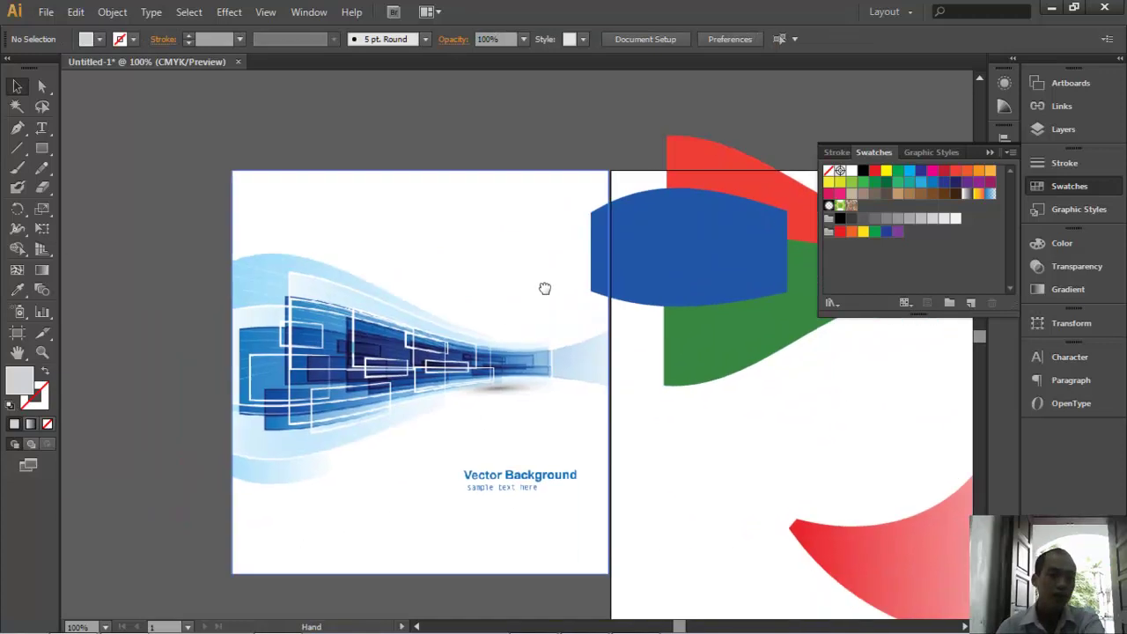
left_click_drag(334, 332, 611, 455)
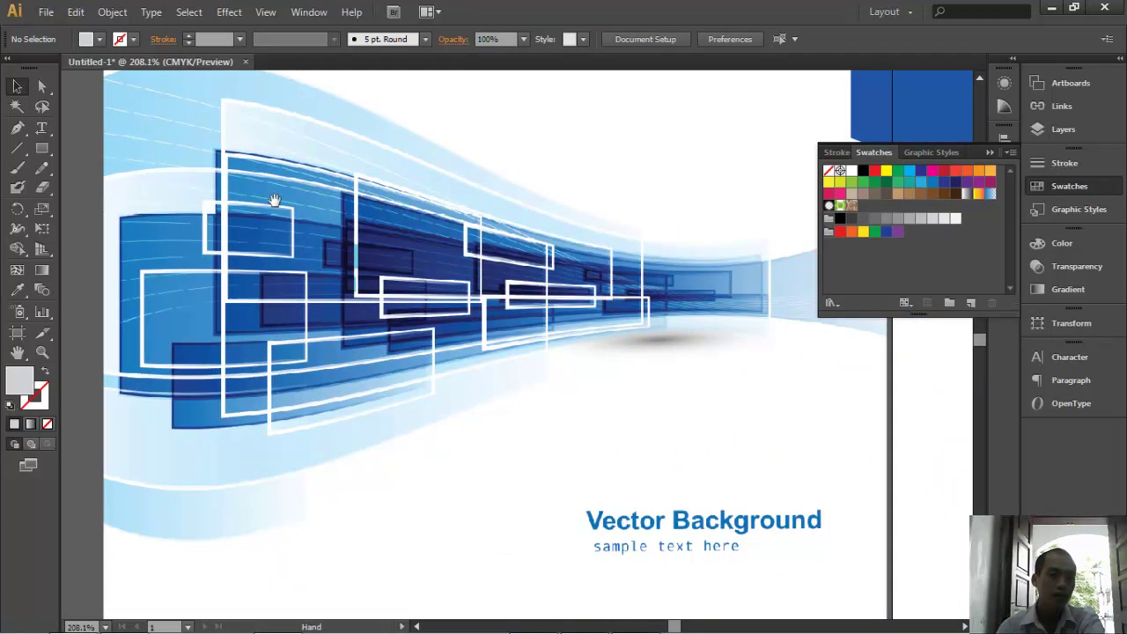
mouse_move(504, 240)
left_mouse_down()
mouse_move(258, 339)
mouse_move(420, 294)
mouse_move(481, 230)
left_mouse_up()
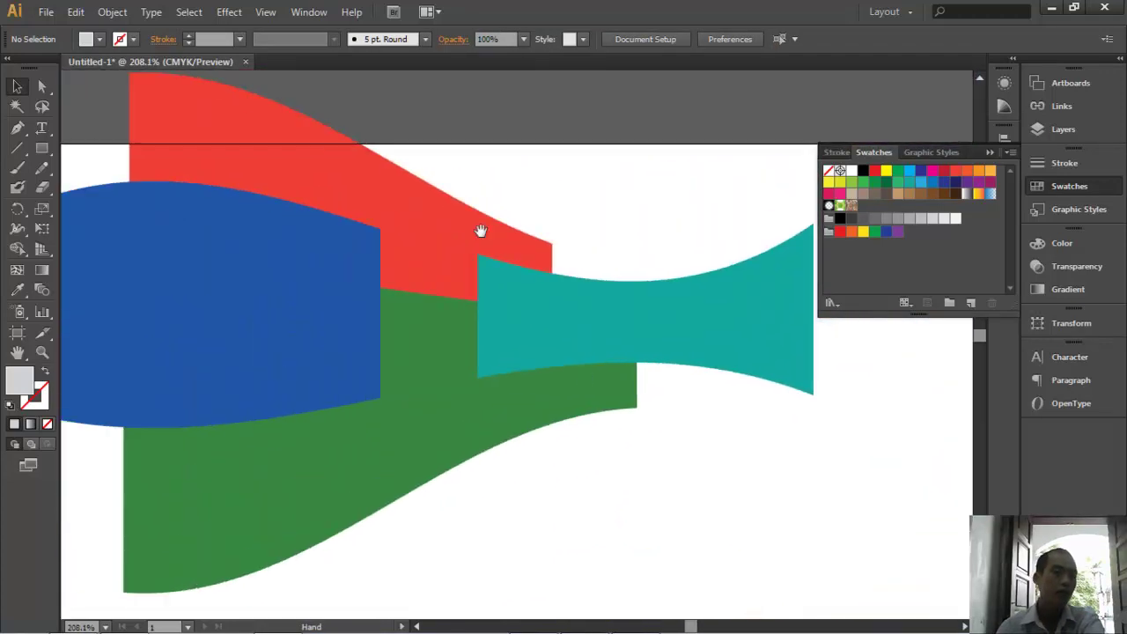
left_click_drag(465, 292, 551, 289)
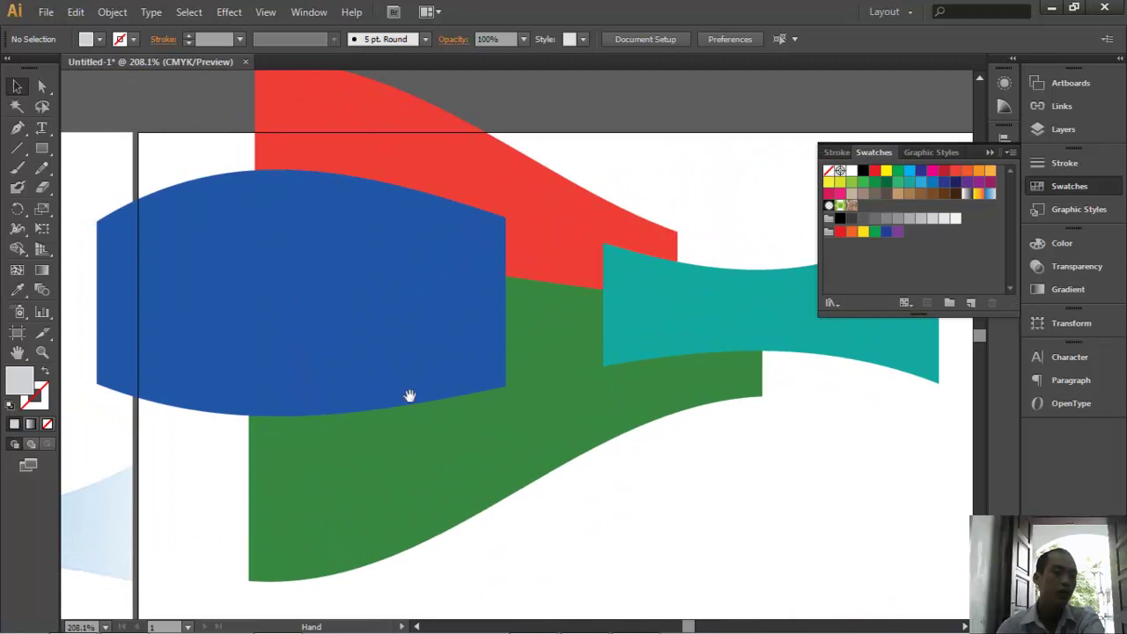
scroll(409, 395, "left", 10)
scroll(397, 382, "left", 8)
left_click_drag(372, 343, 378, 275)
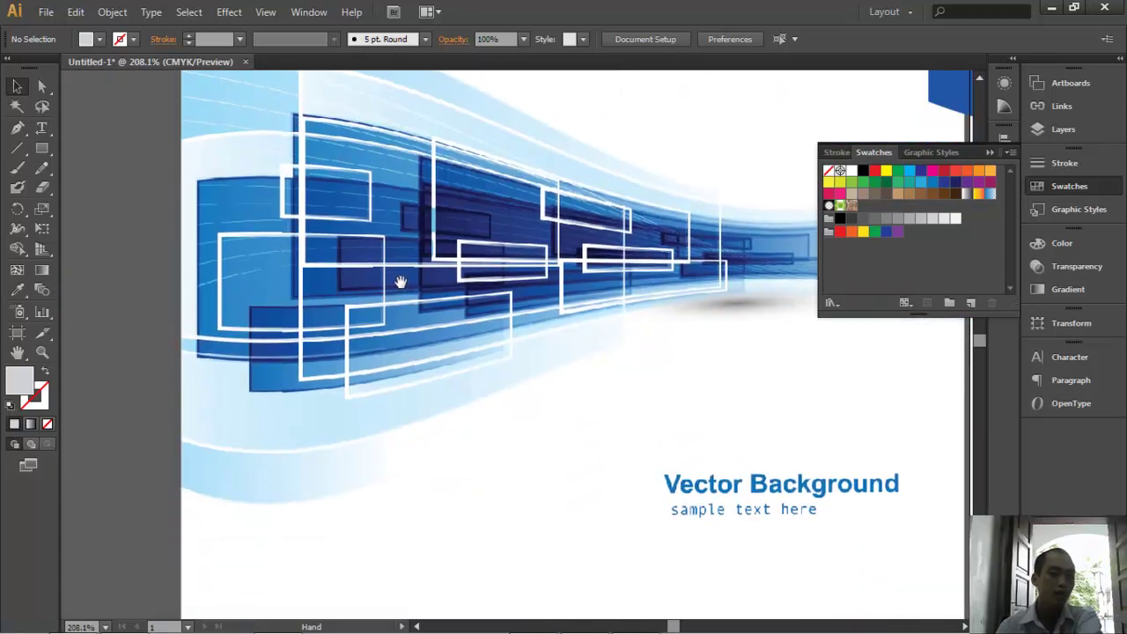
scroll(469, 237, "up", 3)
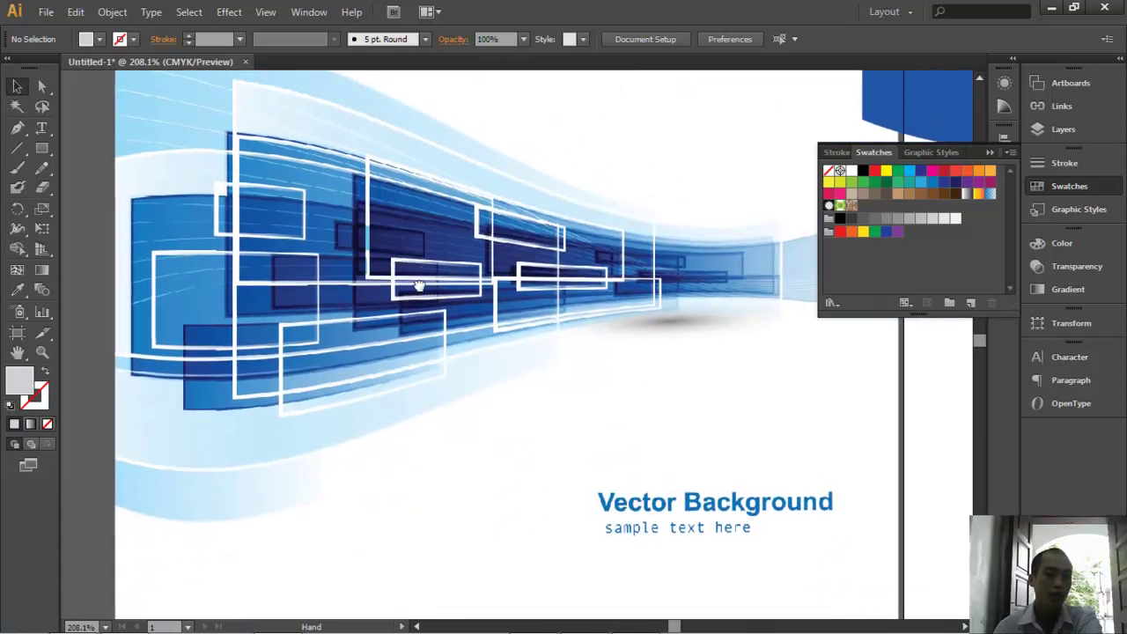
scroll(246, 219, "up", 3)
- Zoom in closely on the blue rectangles and then the blue fan artwork
left_click_drag(246, 218, 501, 365)
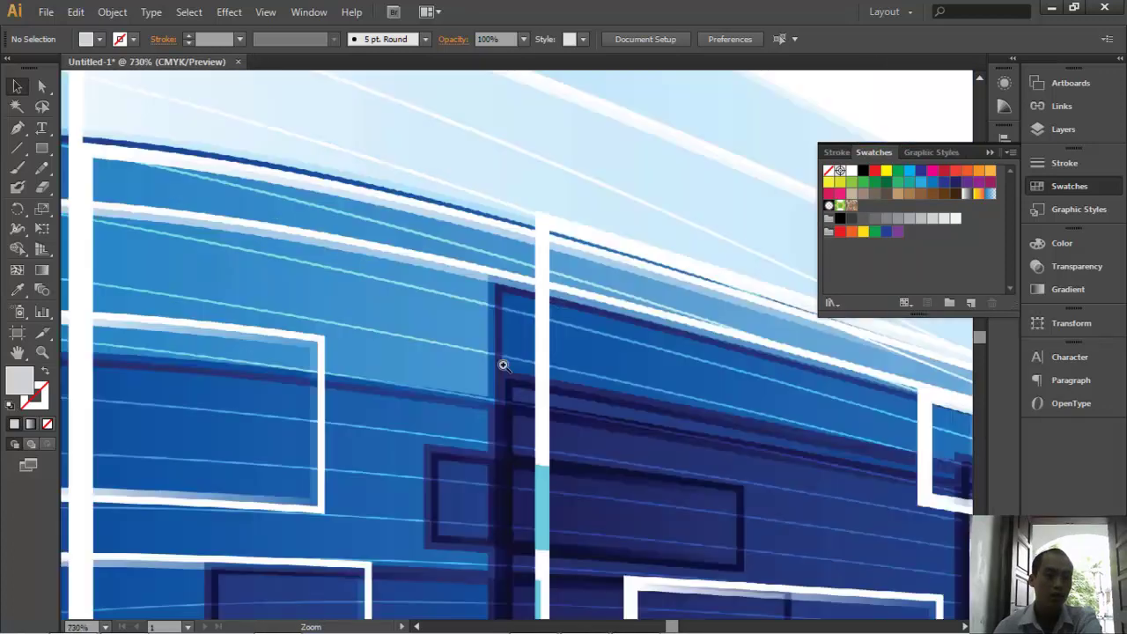
scroll(496, 336, "down", 1)
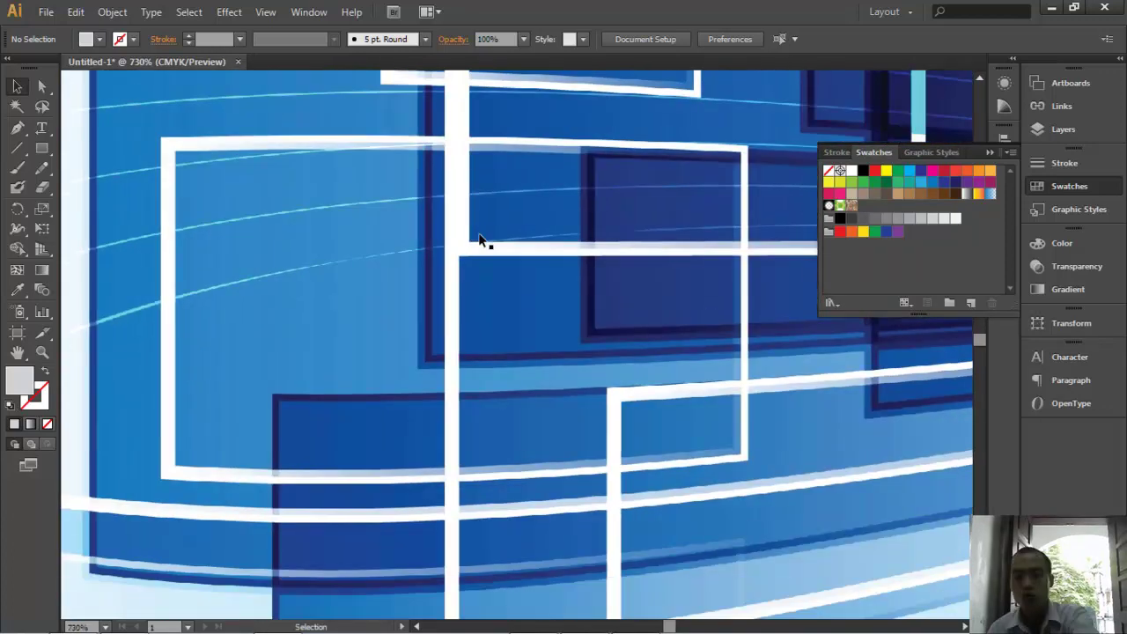
scroll(478, 238, "down", 4)
scroll(679, 455, "down", 5)
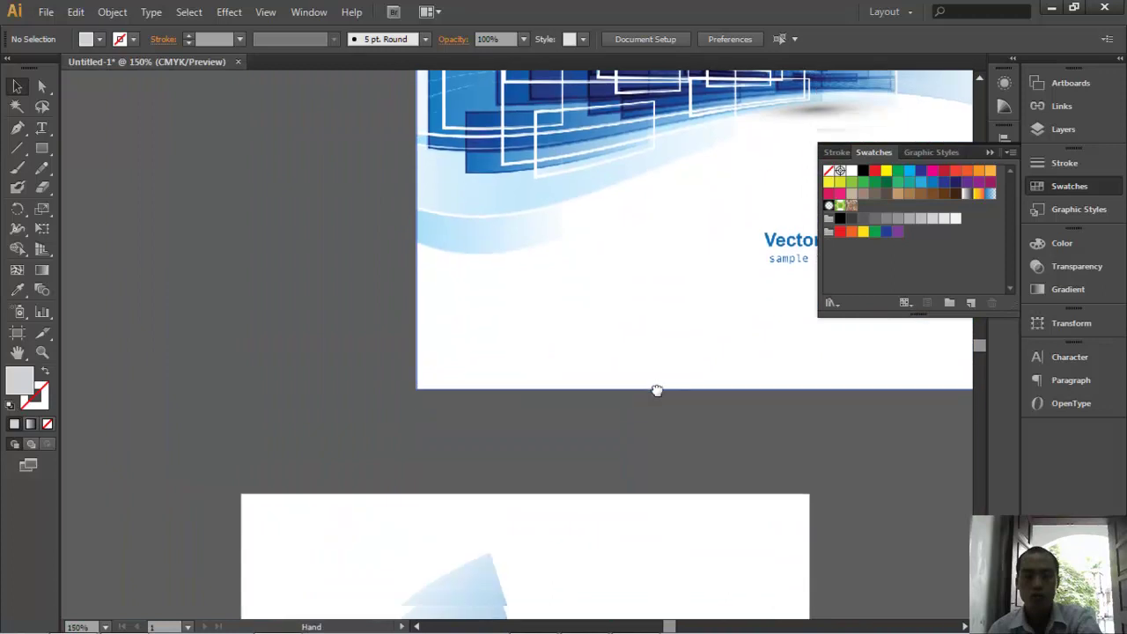
scroll(656, 389, "down", 5)
left_click_drag(395, 206, 757, 442)
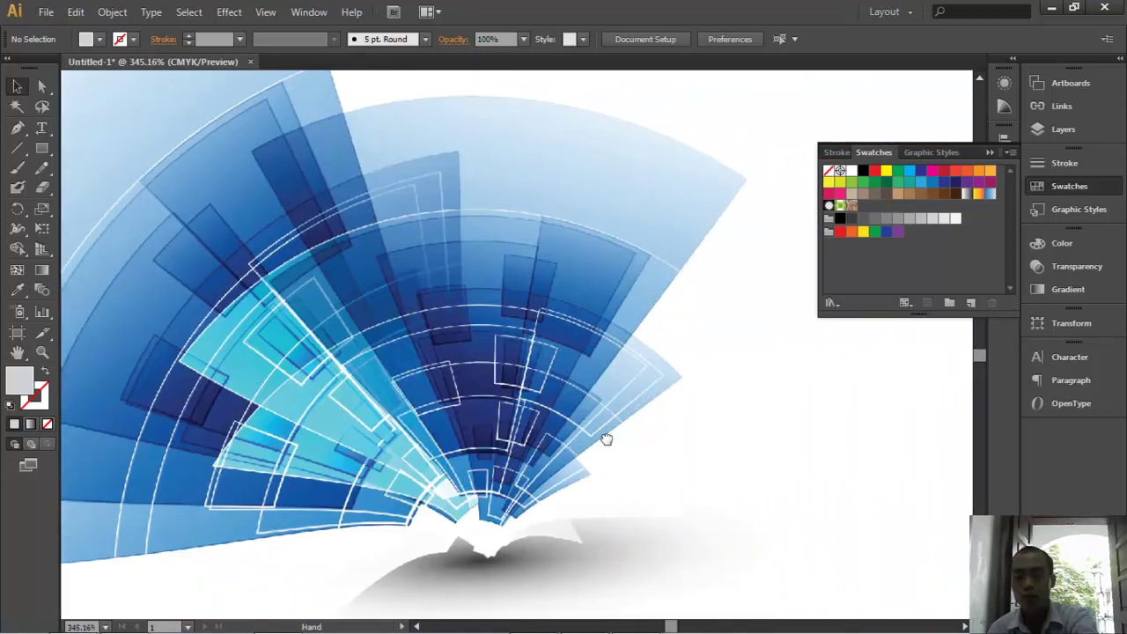
left_click_drag(606, 439, 587, 452)
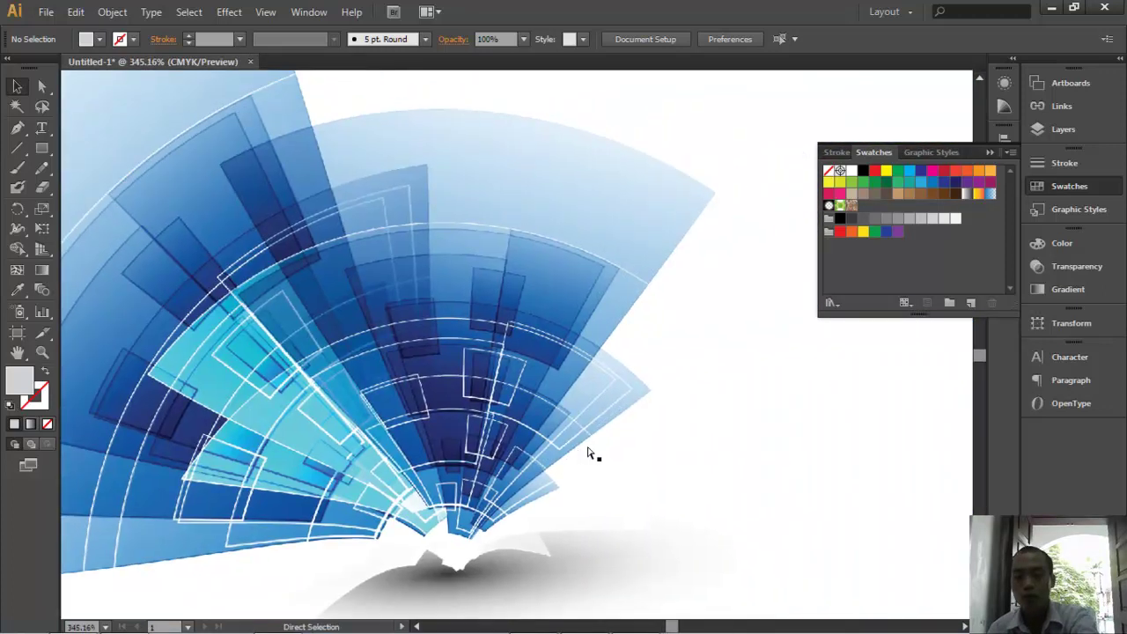
scroll(586, 452, "down", 4, "alt")
scroll(604, 430, "up", 2)
scroll(598, 403, "up", 1)
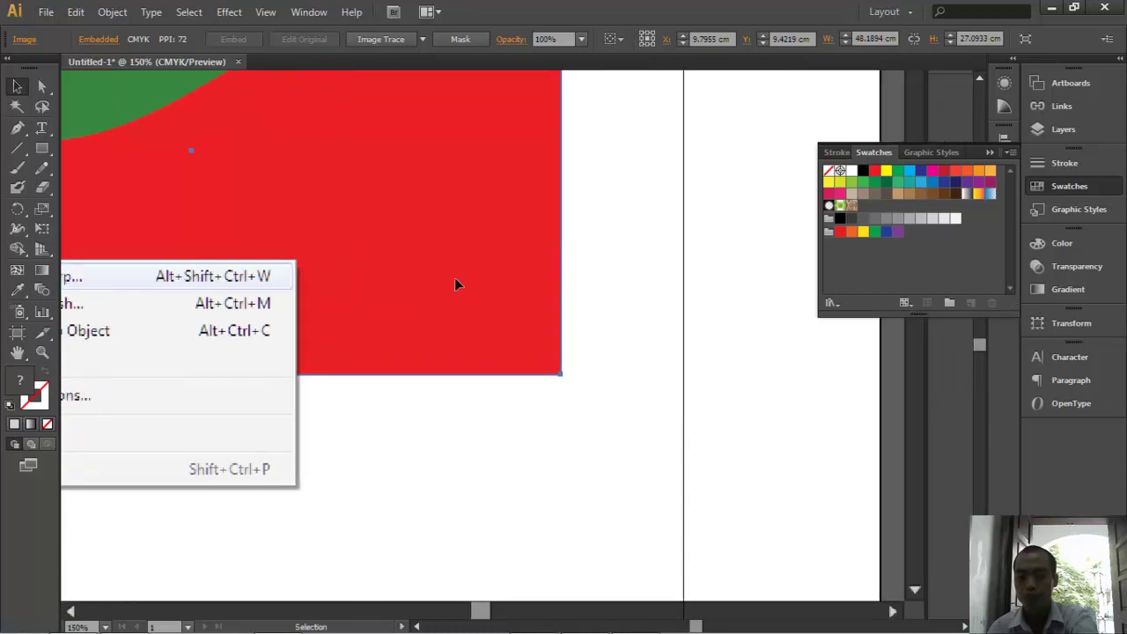
- Move the embedded screenshot image down and to the right, then zoom back on the fish shapes
key("ctrl+minus")
key("ctrl+minus")
key("ctrl+minus")
mouse_move(489, 224)
left_mouse_down()
mouse_move(617, 258)
mouse_move(352, 209)
mouse_move(822, 484)
left_mouse_up()
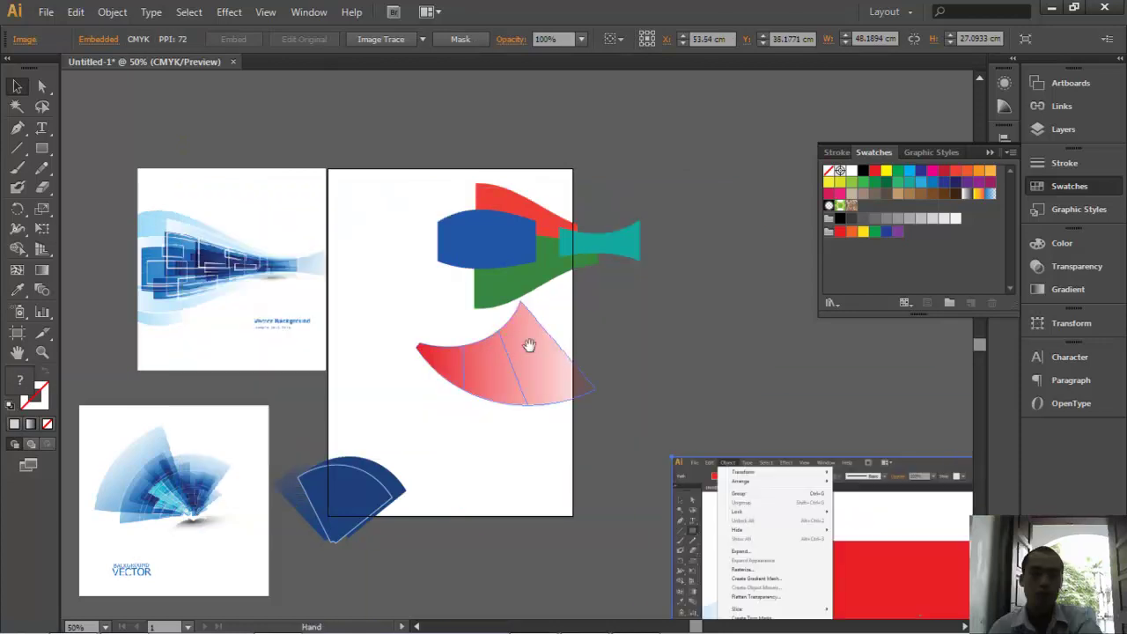
left_click_drag(400, 182, 616, 377)
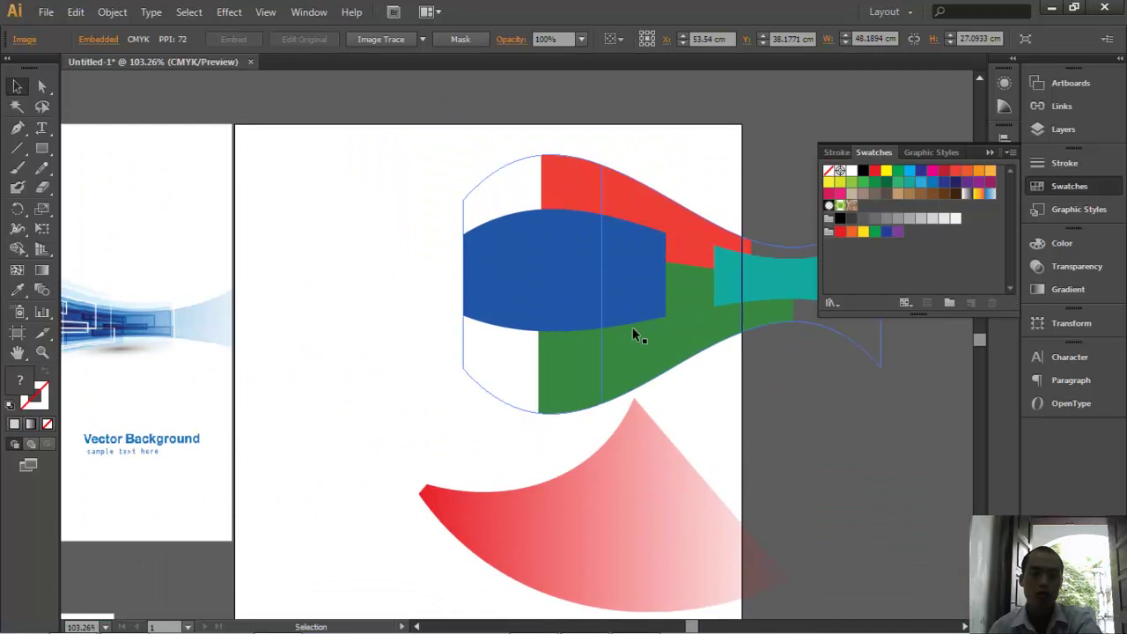
left_click(41, 147)
- Draw a new grey rectangle in the empty space above the artboards
left_click_drag(390, 239, 507, 370)
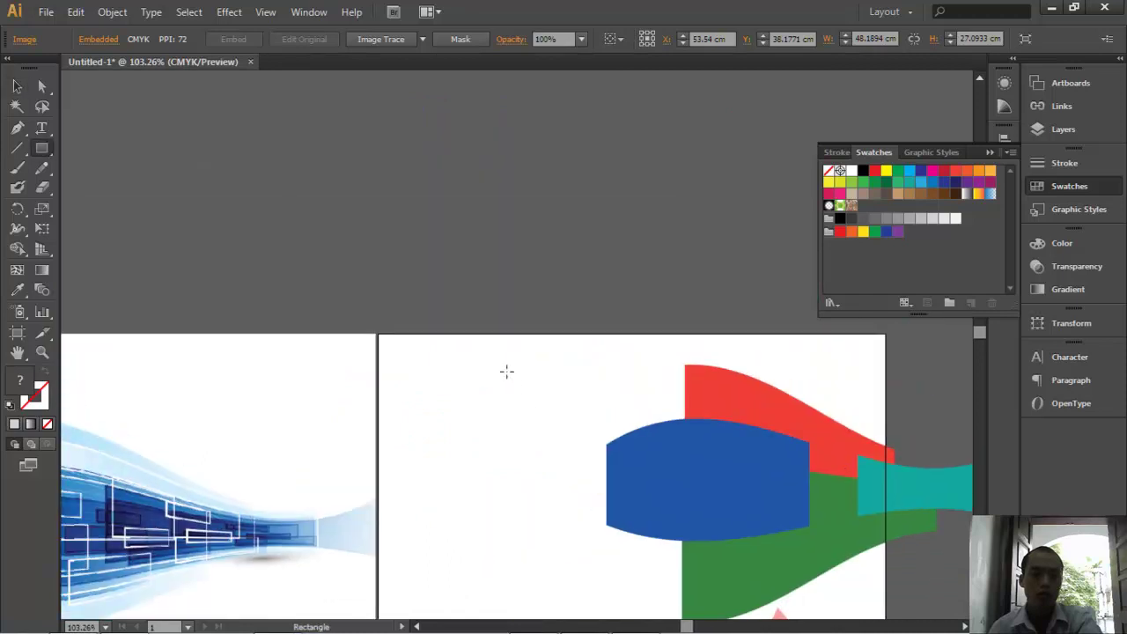
left_click_drag(393, 125, 631, 308)
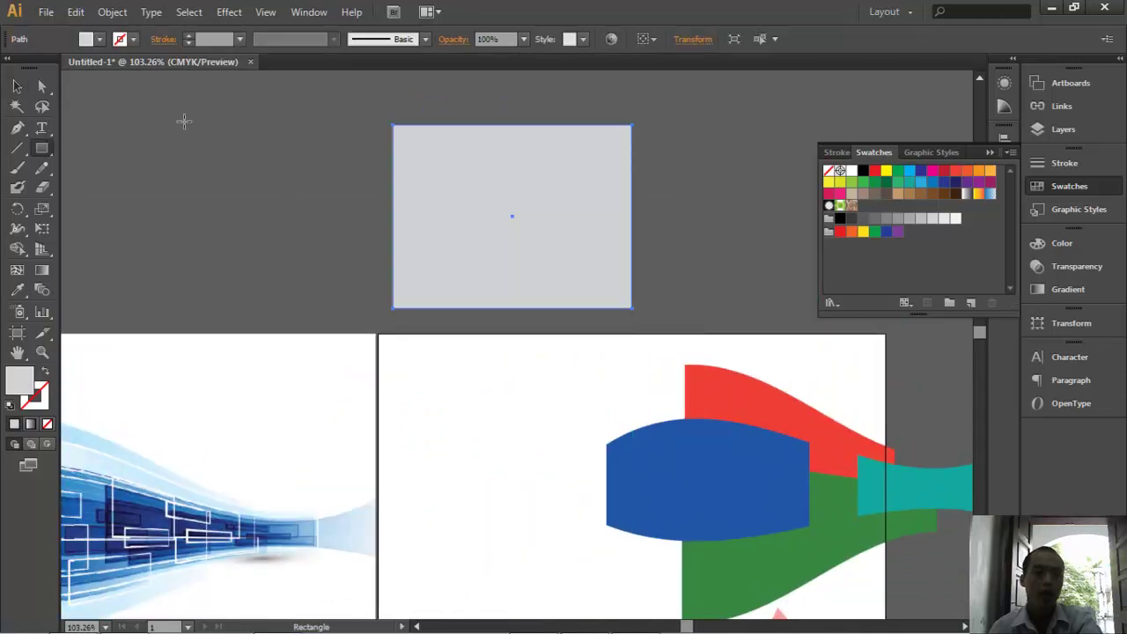
left_click(16, 86)
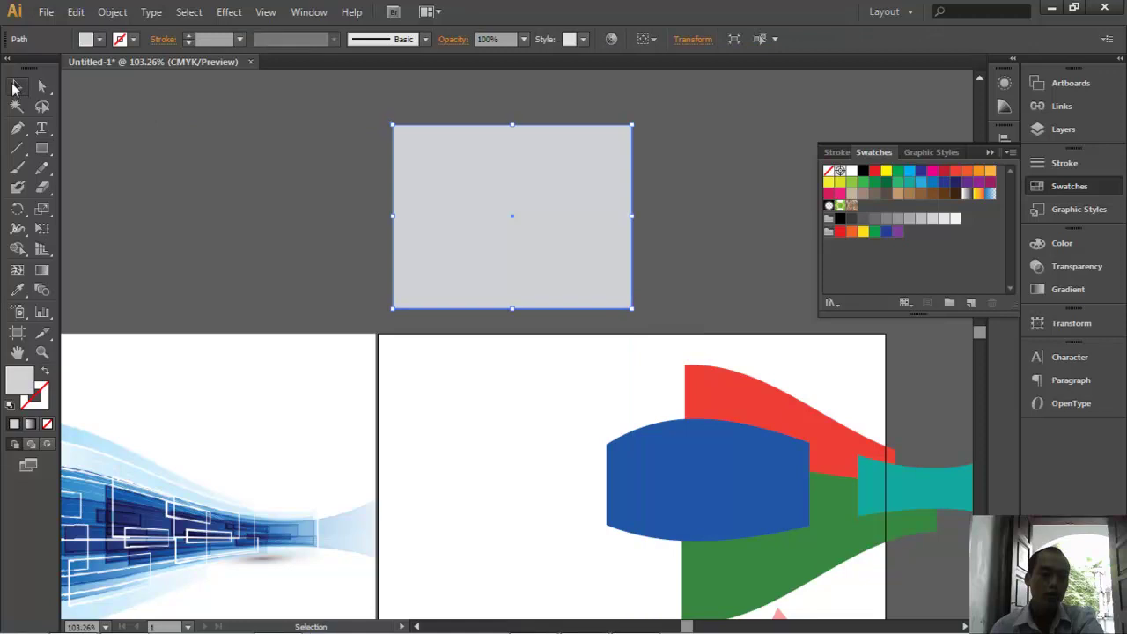
- Wrap the grey rectangle in a 4 × 4 Make with Mesh envelope
left_click(112, 12)
mouse_move(155, 402)
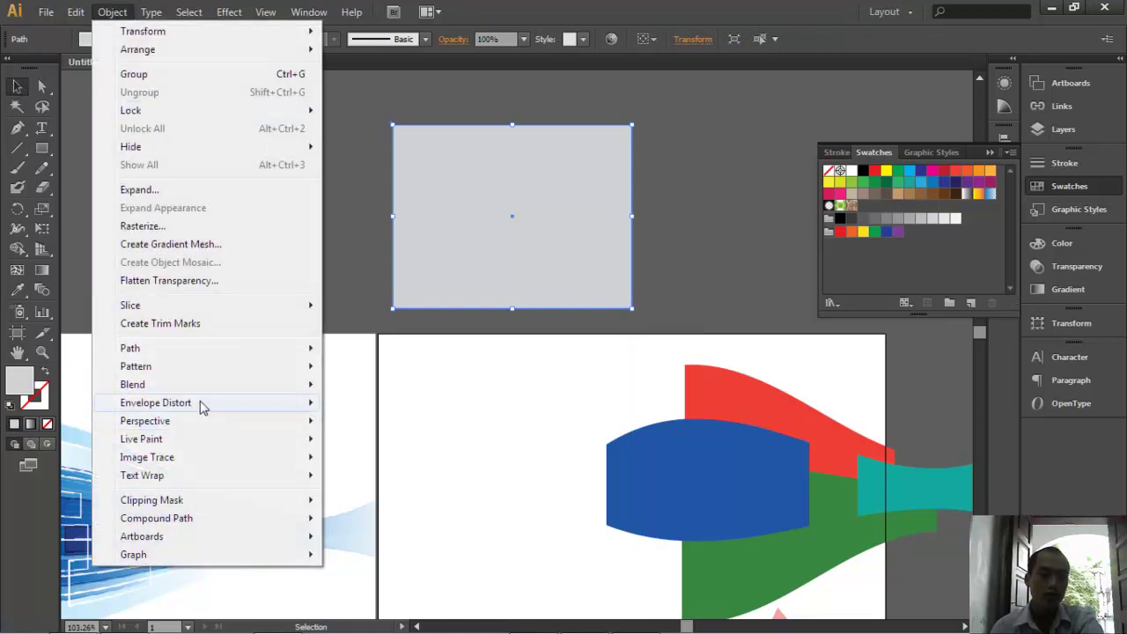
left_click(471, 425)
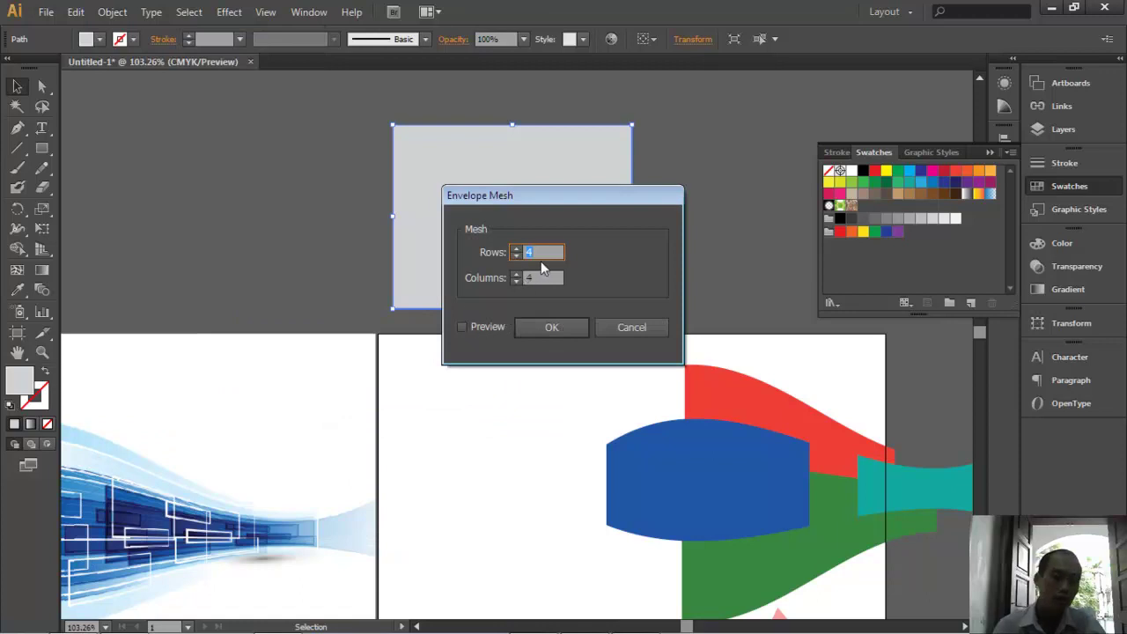
key("Tab")
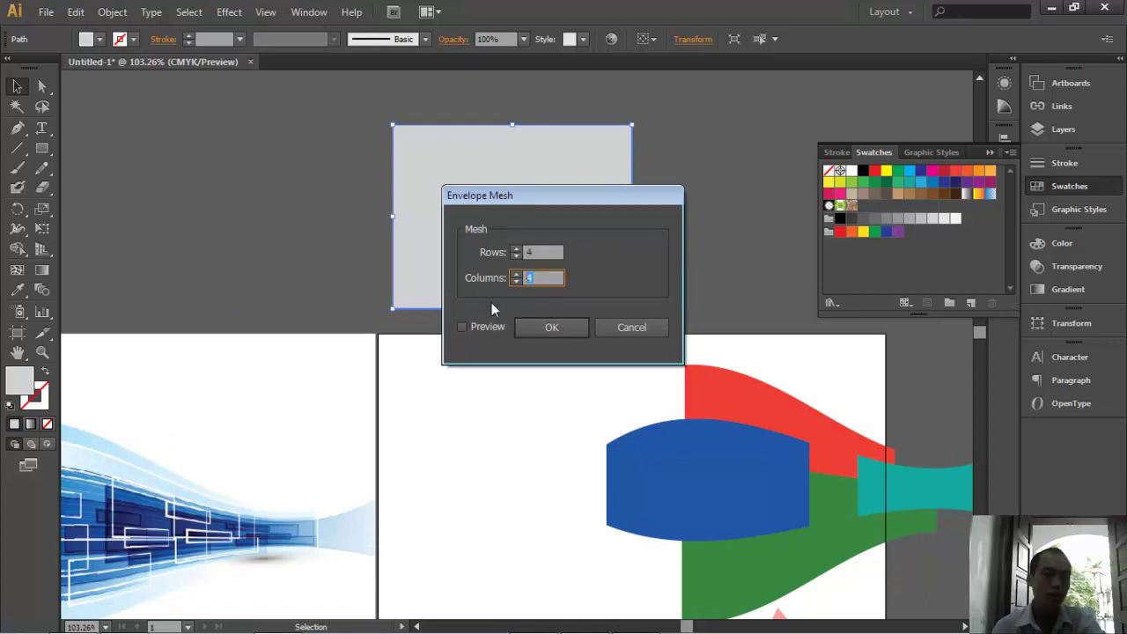
left_click(462, 326)
left_click_drag(539, 201, 777, 208)
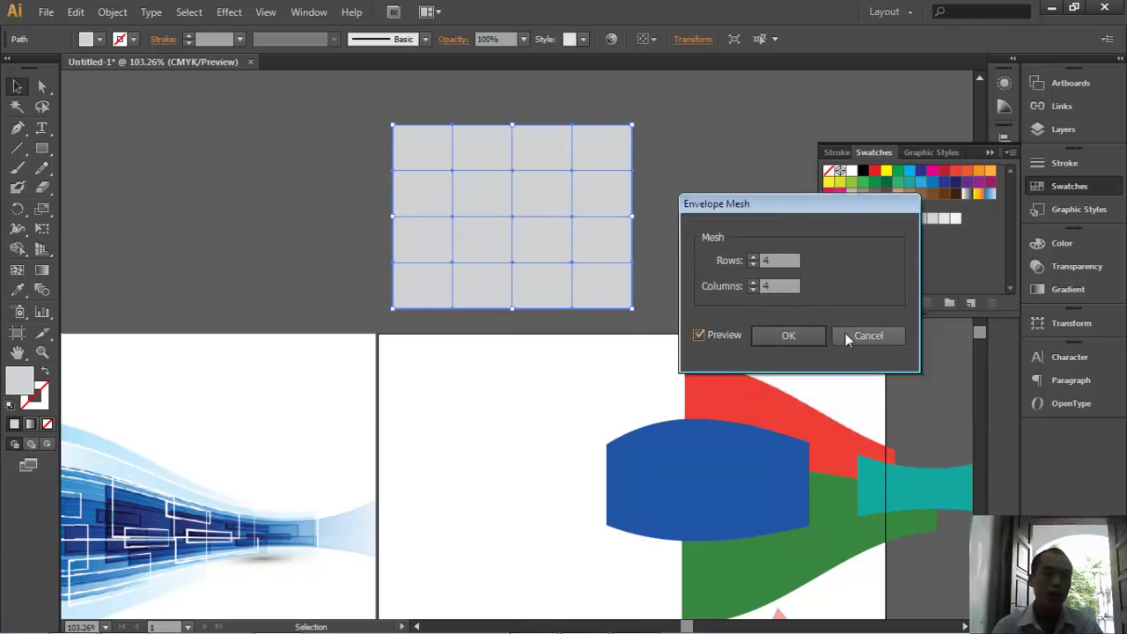
left_click(774, 335)
left_click(701, 259)
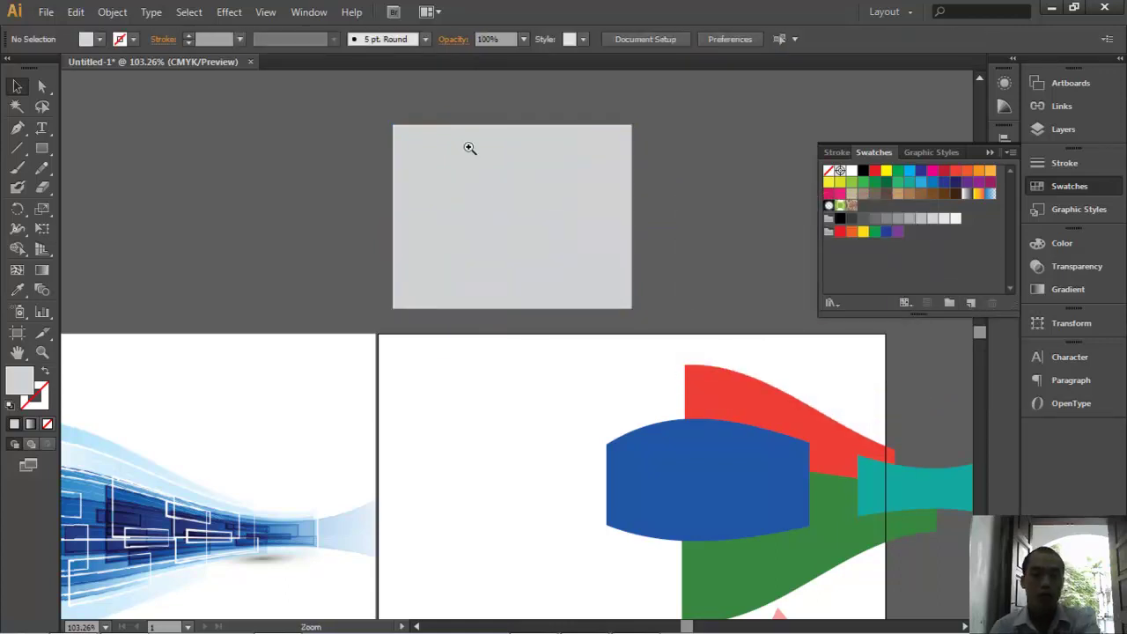
left_click(469, 148)
- Drag the top-left corner and upper inner mesh points to bend the rectangle's top
left_click(526, 286)
left_click(41, 86)
mouse_move(203, 143)
left_mouse_down()
mouse_move(242, 168)
mouse_move(259, 148)
left_mouse_up()
left_click_drag(350, 245, 383, 286)
left_click_drag(454, 283, 467, 232)
left_click_drag(577, 247, 608, 276)
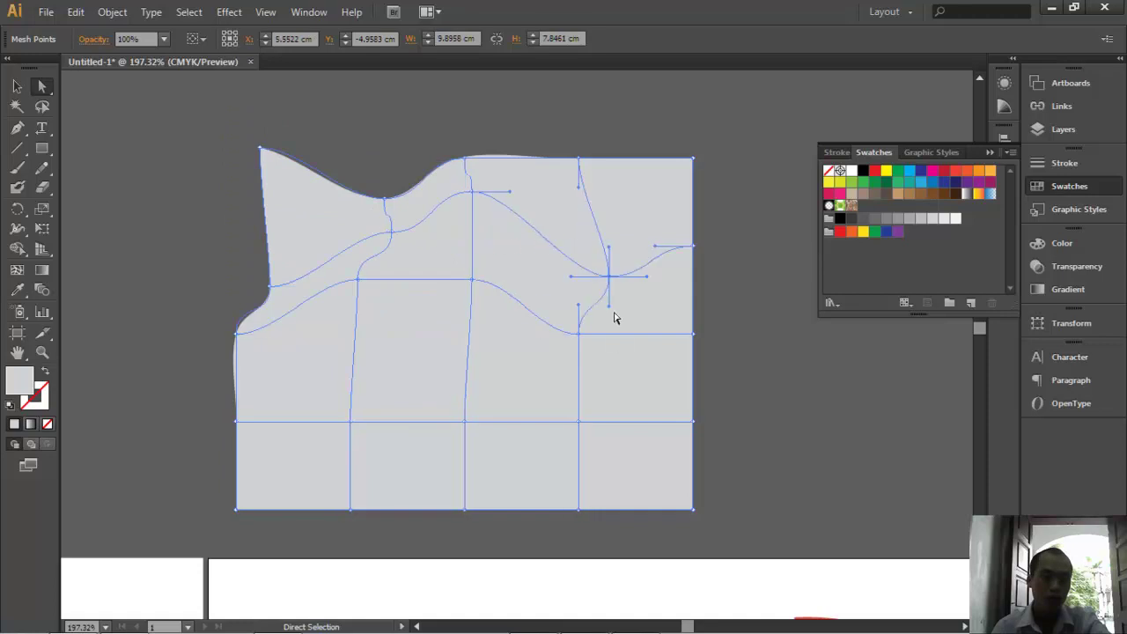
left_click_drag(584, 342, 515, 392)
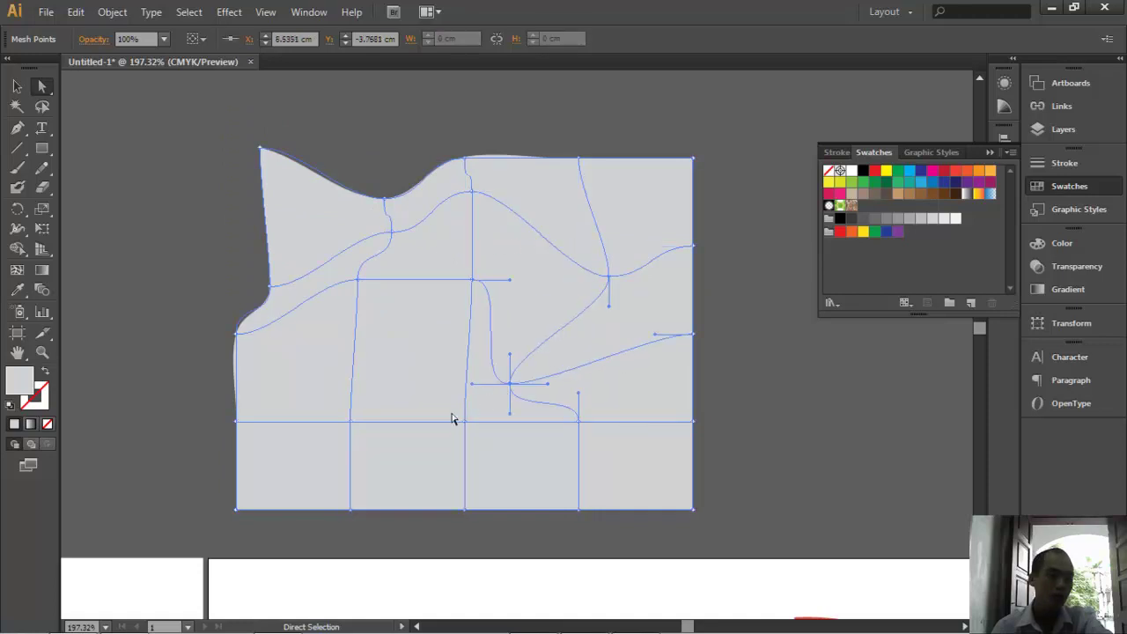
left_click_drag(351, 422, 385, 376)
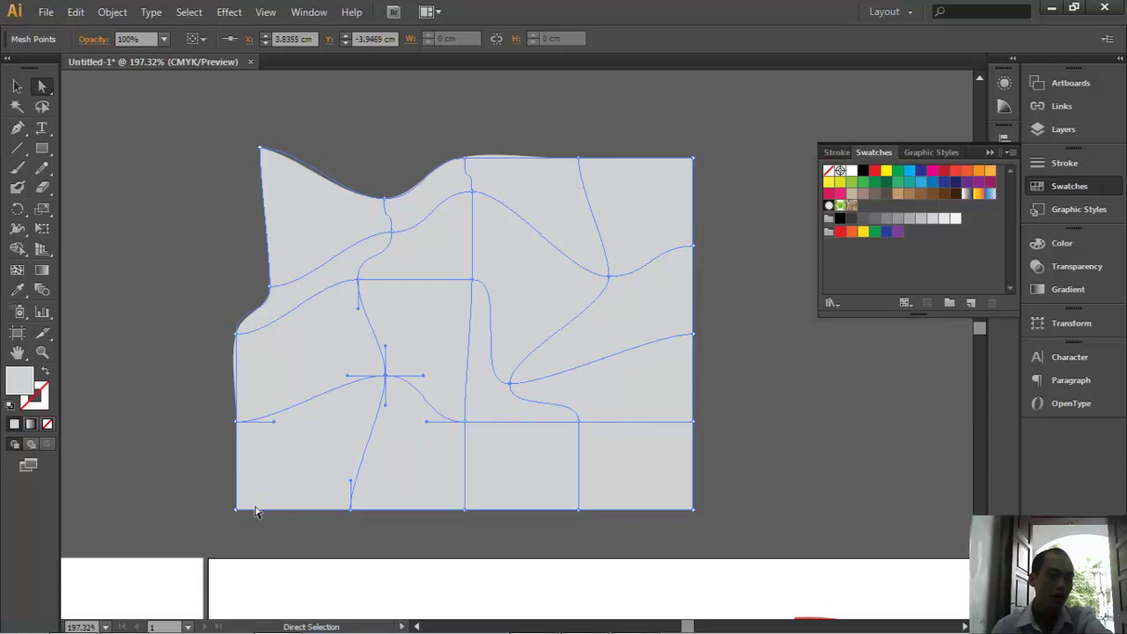
- Pull the bottom-edge and remaining inner mesh points into a wavy, irregular outline
left_click_drag(236, 510, 186, 544)
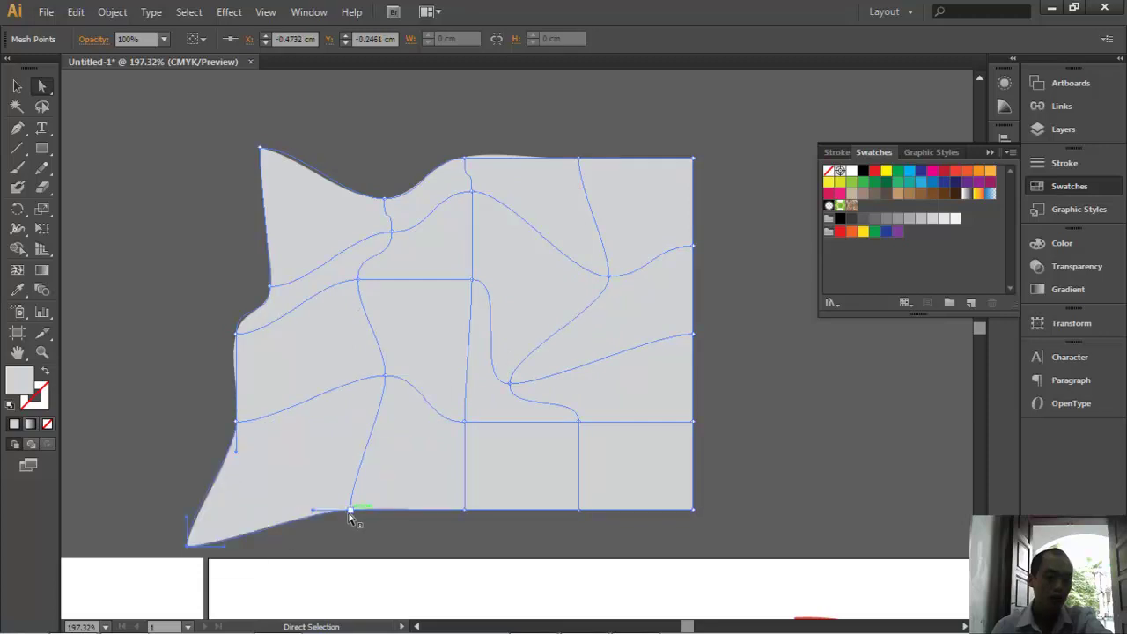
left_click_drag(350, 510, 375, 545)
left_click_drag(463, 511, 525, 472)
left_click_drag(578, 510, 577, 545)
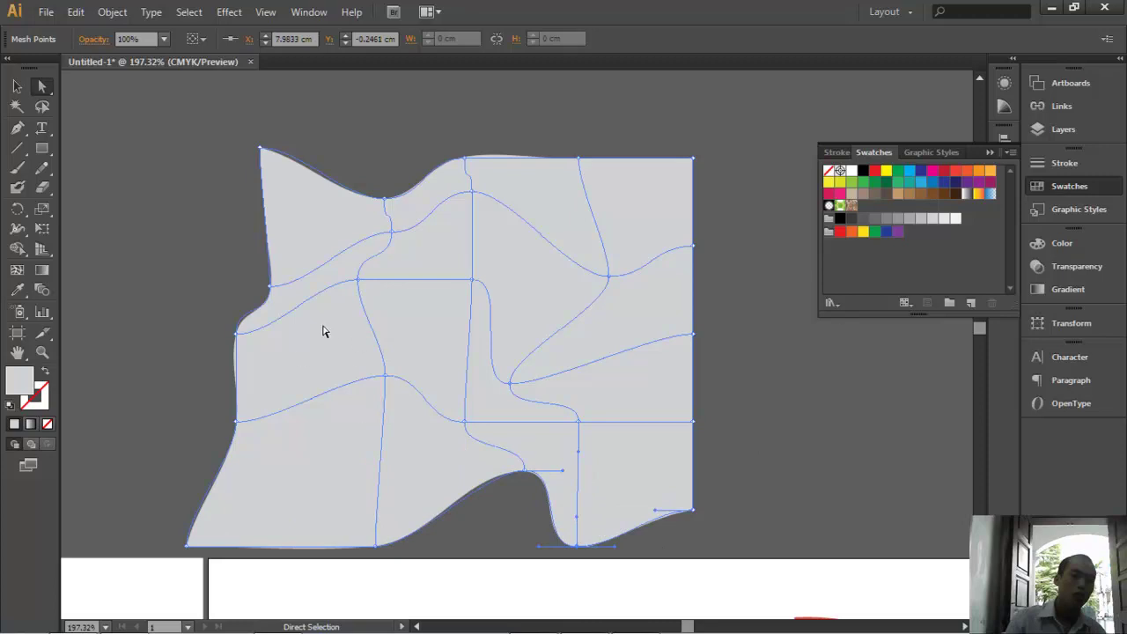
left_click_drag(357, 280, 372, 300)
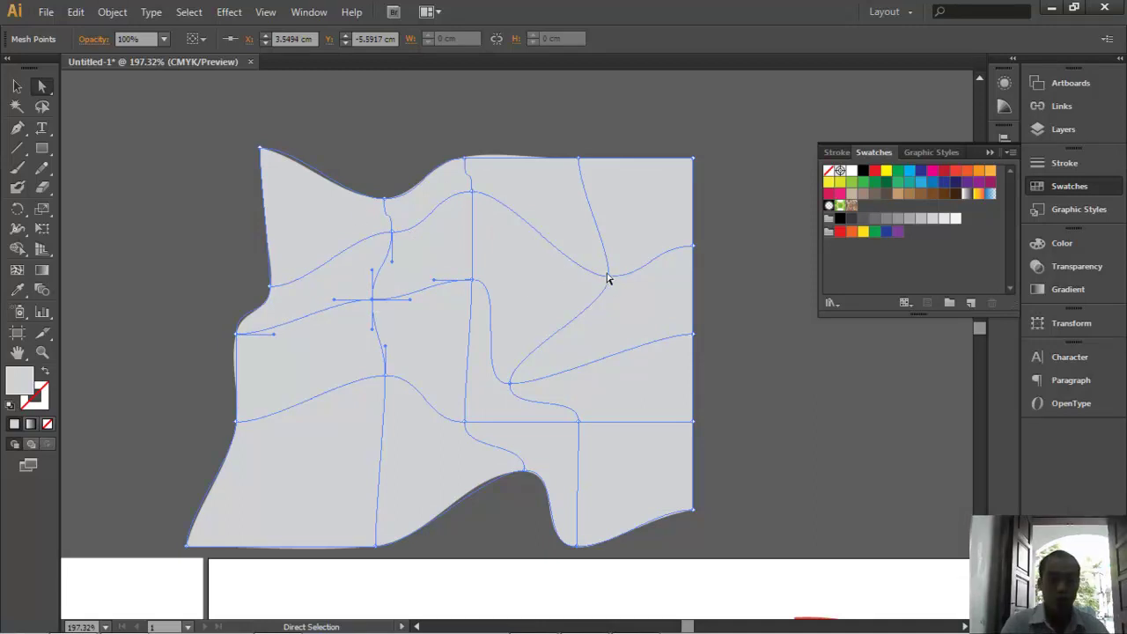
left_click_drag(607, 277, 567, 286)
key("v")
mouse_move(272, 347)
left_mouse_down()
mouse_move(433, 331)
mouse_move(519, 278)
left_mouse_up()
key("ctrl+minus")
key("ctrl+minus")
key("ctrl+minus")
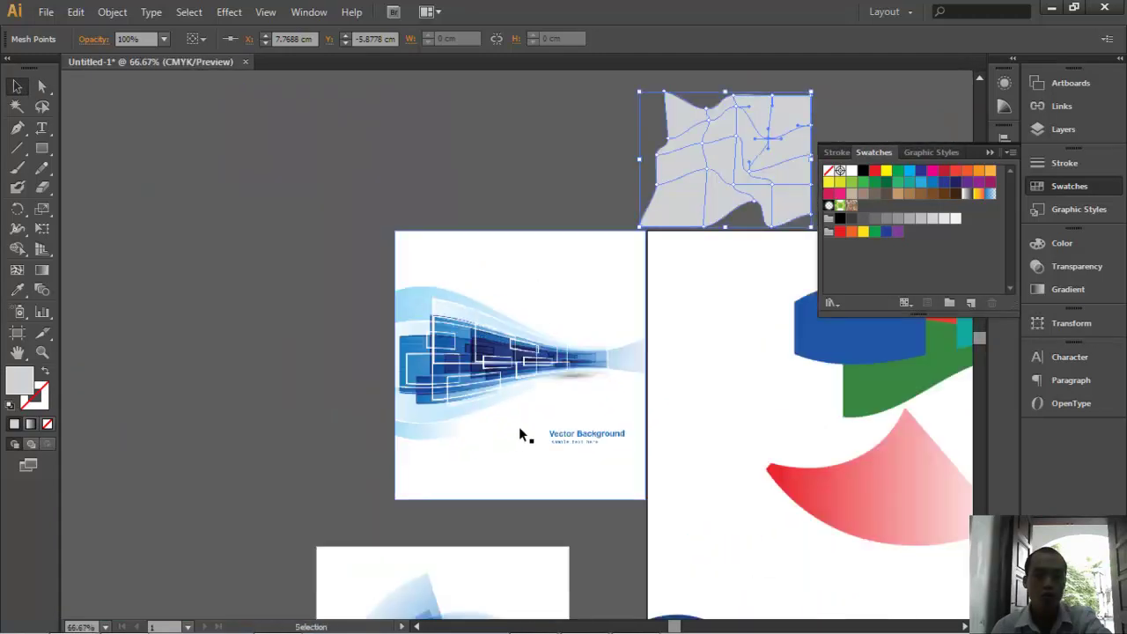
- Scale the Vector Background image down and move it to the right
left_click_drag(520, 433, 534, 307)
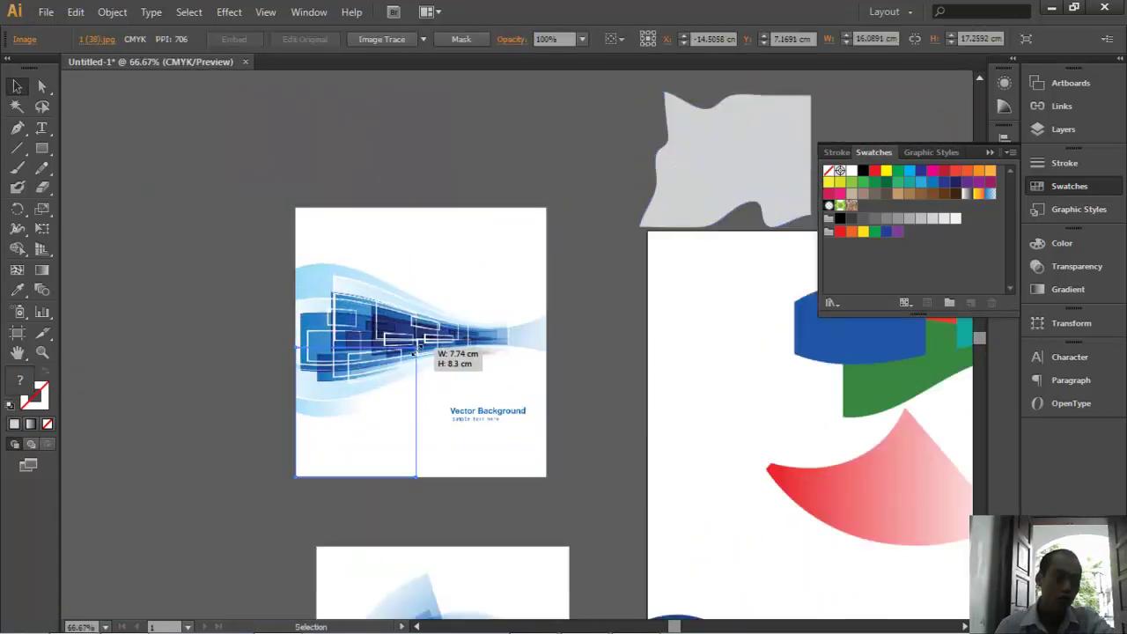
left_click_drag(547, 214, 415, 347)
mouse_move(383, 448)
left_mouse_down()
mouse_move(591, 342)
mouse_move(623, 396)
left_mouse_up()
scroll(592, 342, "up", 5)
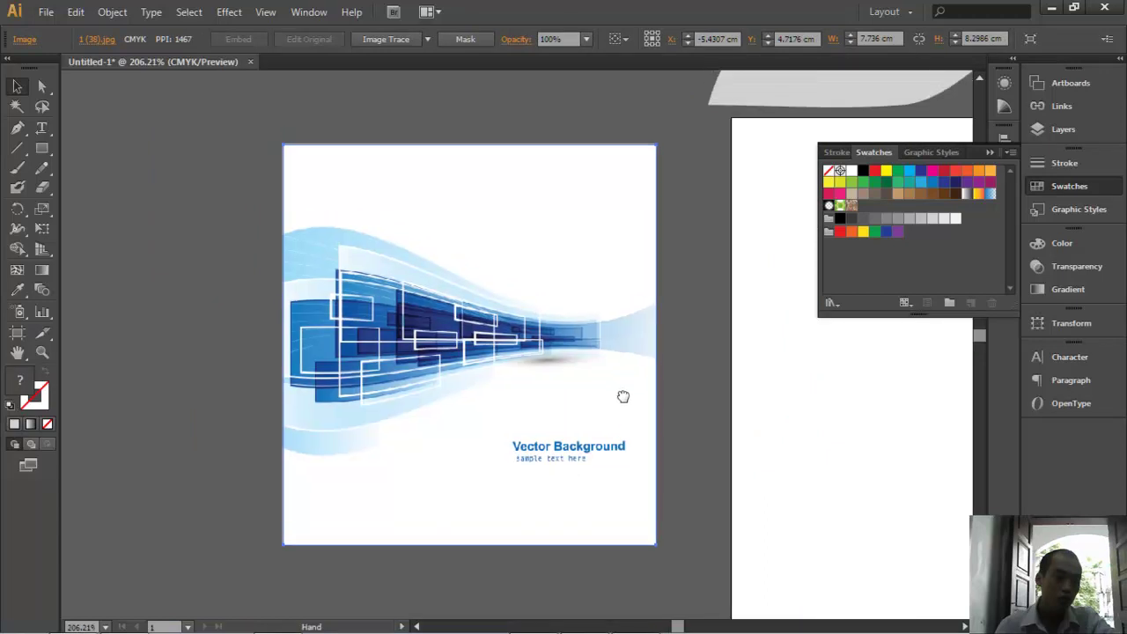
- Wrap the Vector Background image in a 4-row, 4-column mesh envelope
left_click(112, 12)
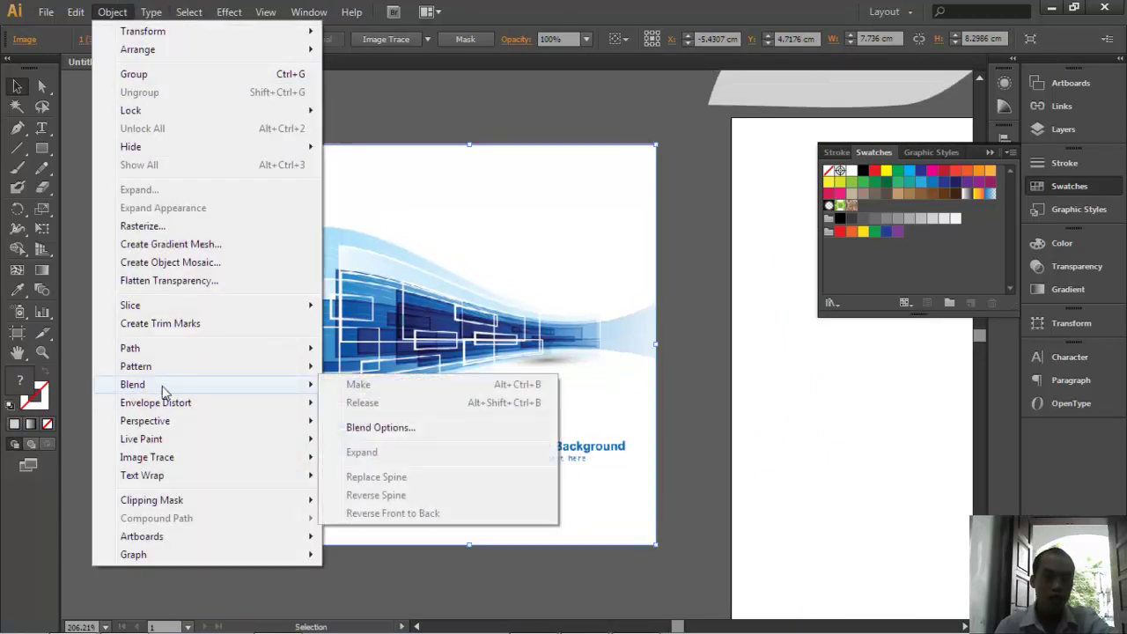
mouse_move(155, 403)
left_click(414, 426)
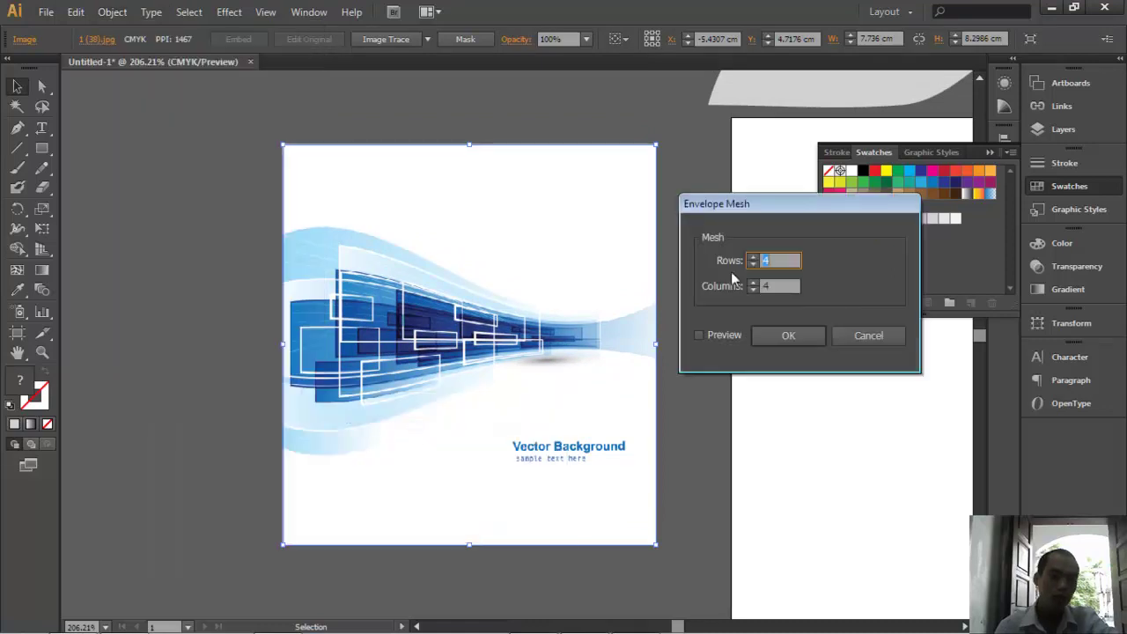
left_click(770, 332)
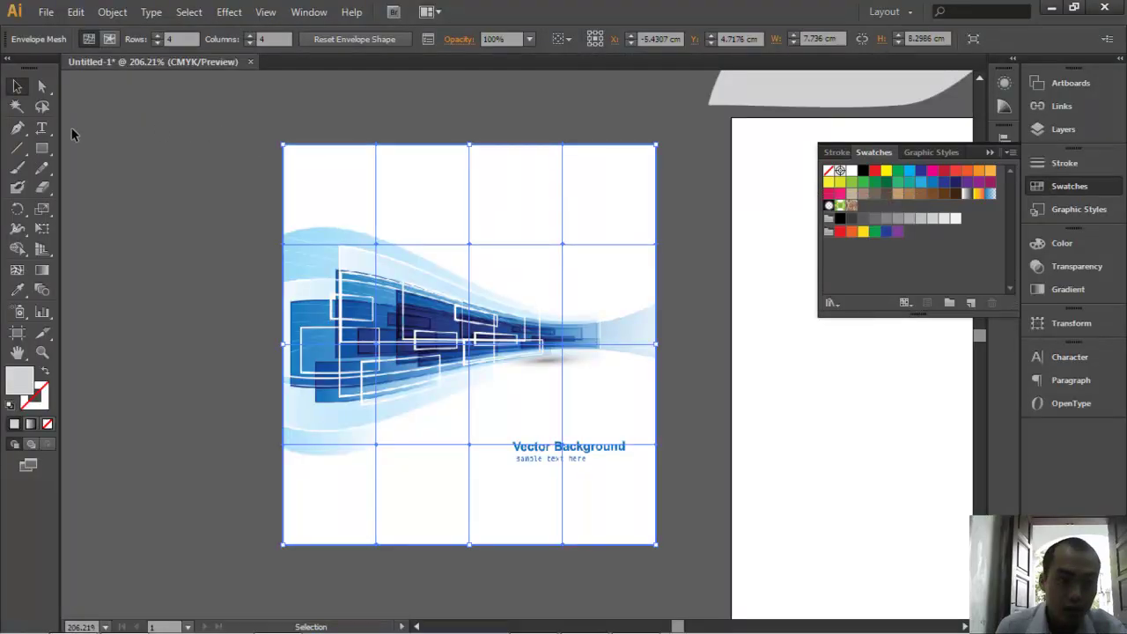
- Pull the image's top-middle mesh point upward to peak its upper edge
left_click(41, 85)
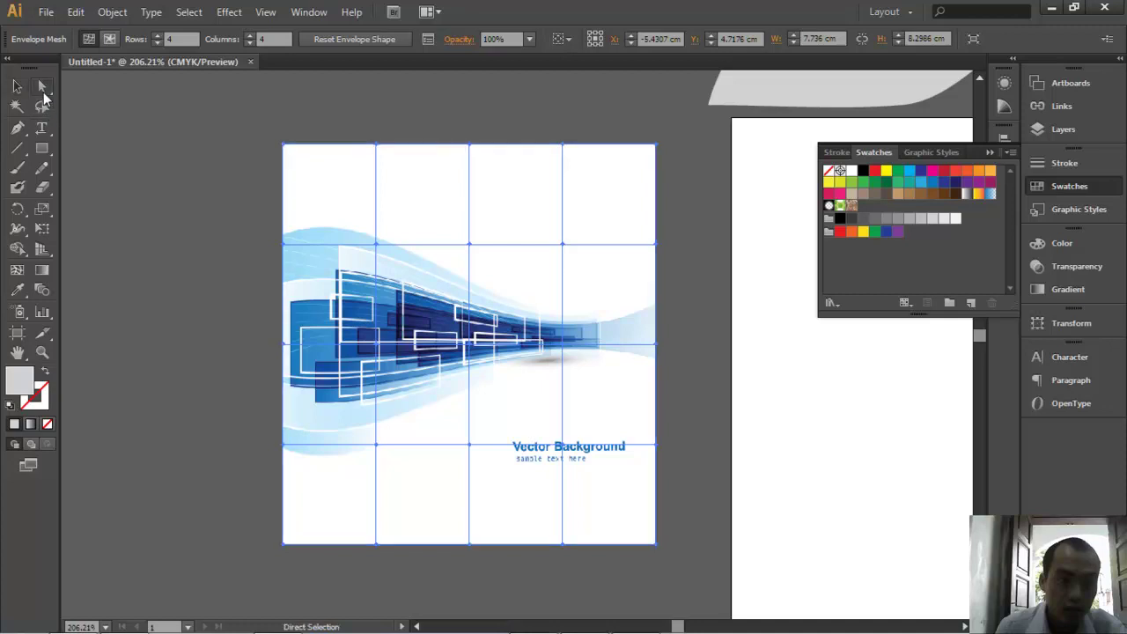
left_click_drag(471, 250, 493, 222)
left_click(471, 255)
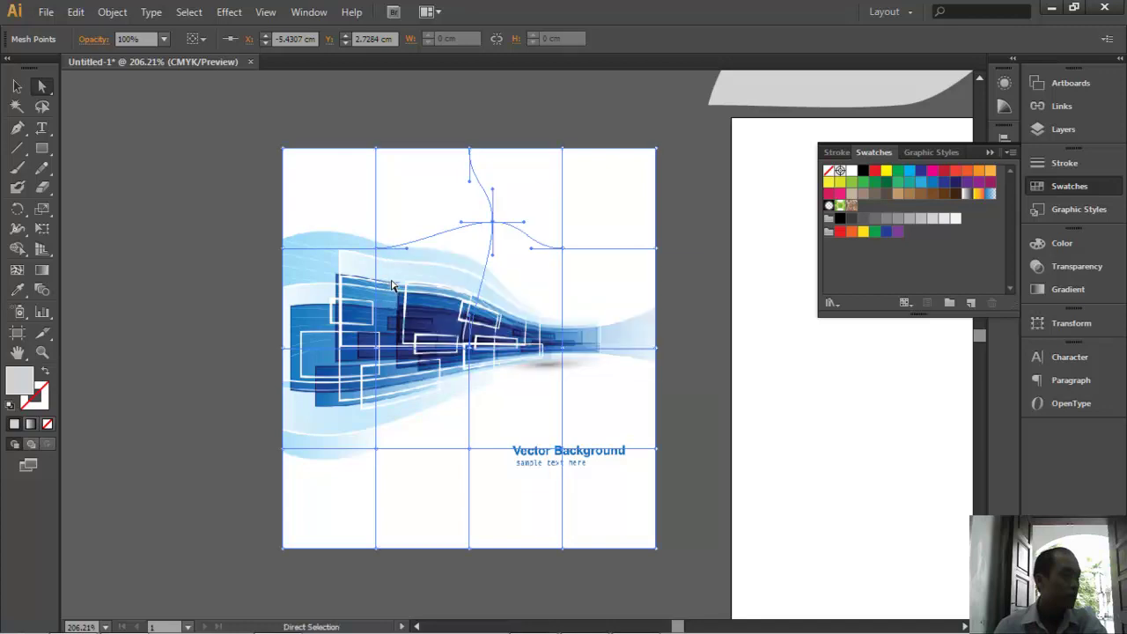
- Zoom in to inspect the bent blue bands of the warped image
key("z")
left_click_drag(314, 204, 644, 377)
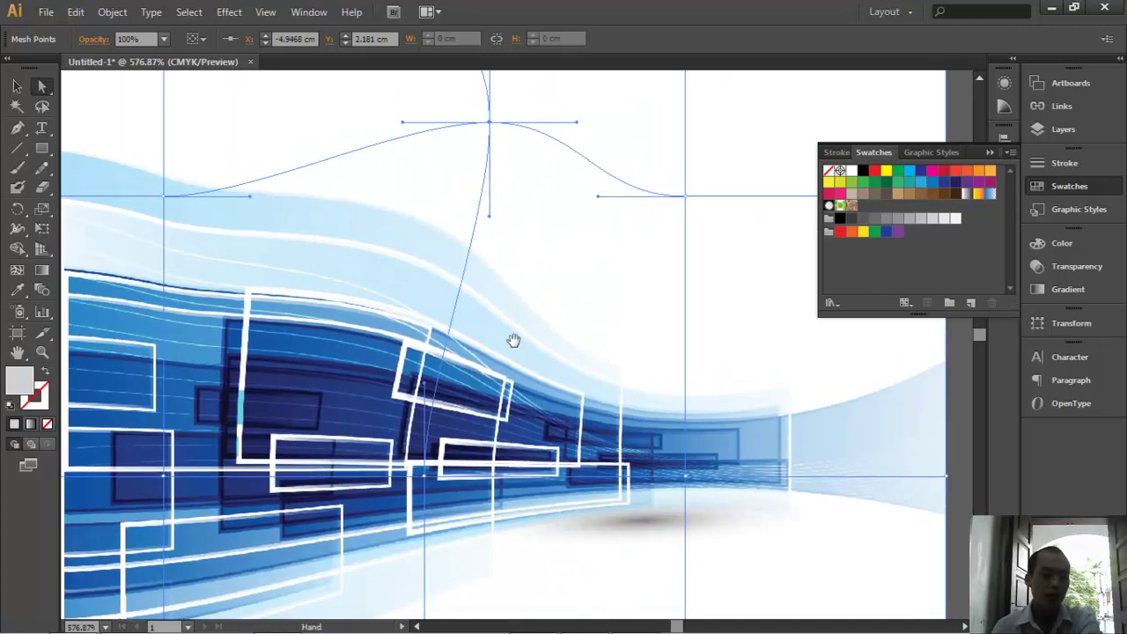
mouse_move(490, 328)
left_mouse_down()
mouse_move(551, 342)
mouse_move(468, 328)
mouse_move(454, 418)
left_mouse_up()
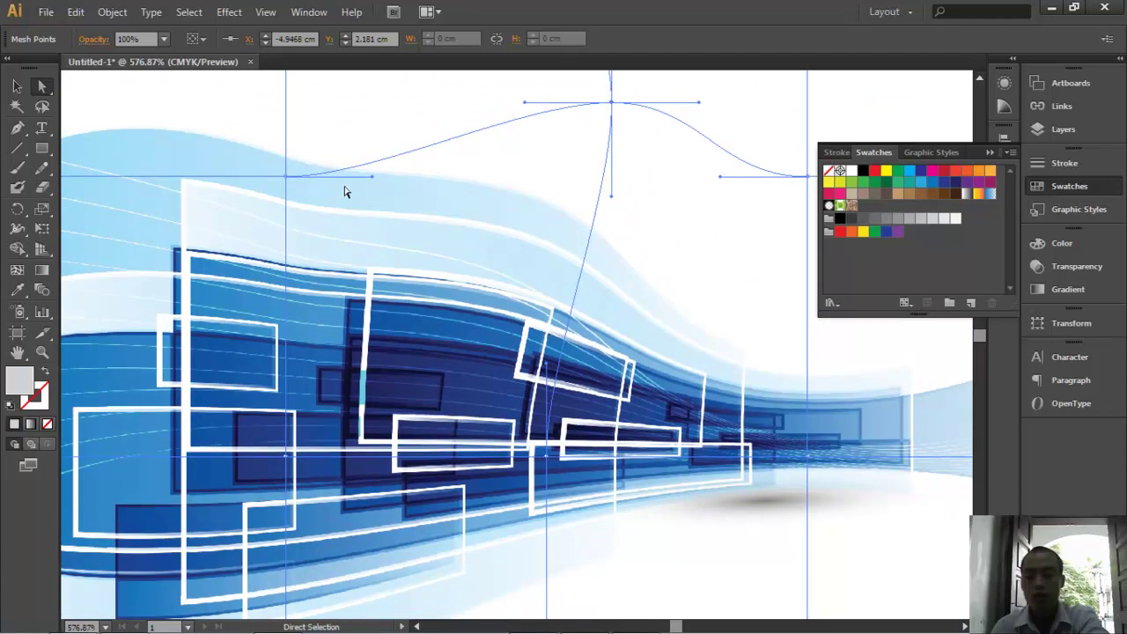
scroll(499, 241, "down", 2)
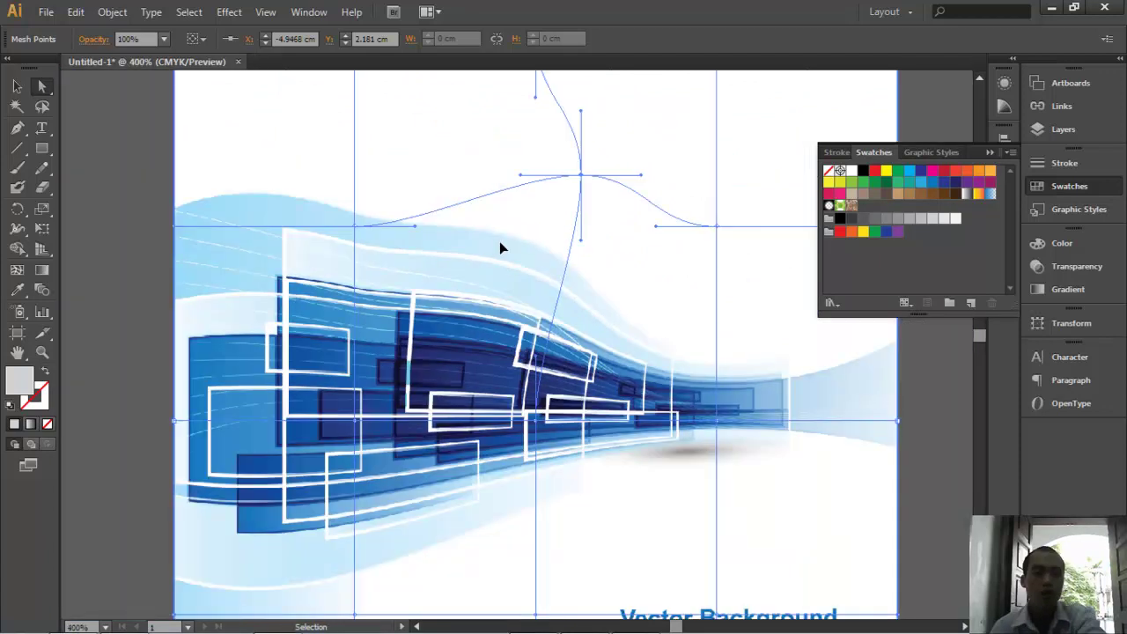
scroll(500, 241, "down", 3)
left_click_drag(565, 370, 534, 331)
left_click_drag(397, 203, 711, 490)
scroll(590, 414, "down", 1)
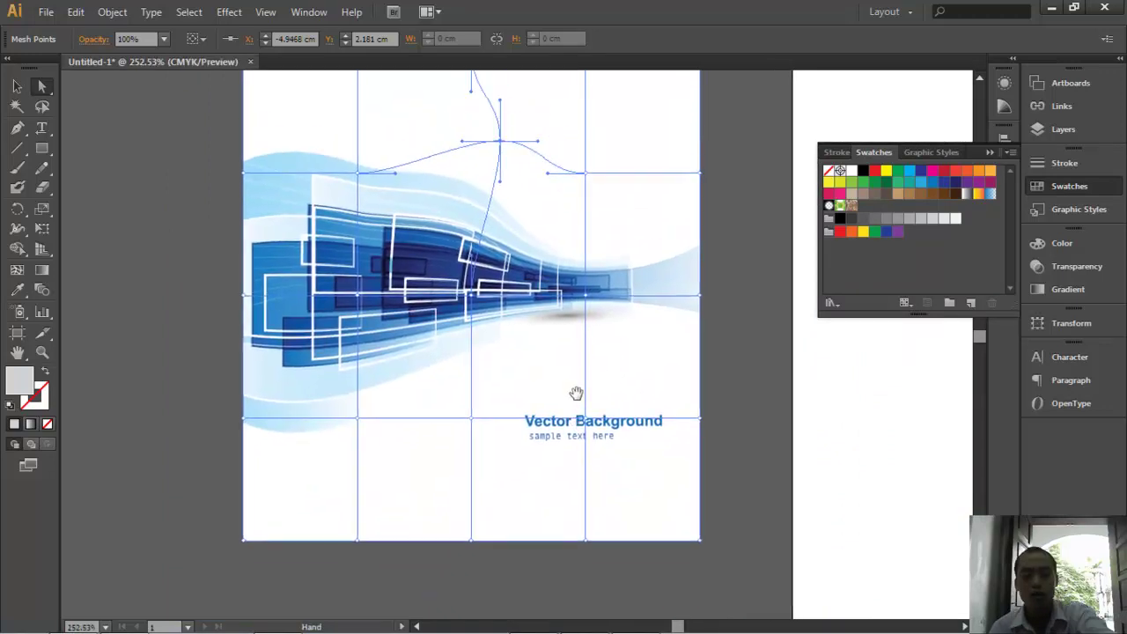
scroll(581, 383, "down", 3)
scroll(617, 379, "down", 2)
scroll(654, 388, "up", 3)
scroll(546, 332, "right", 3)
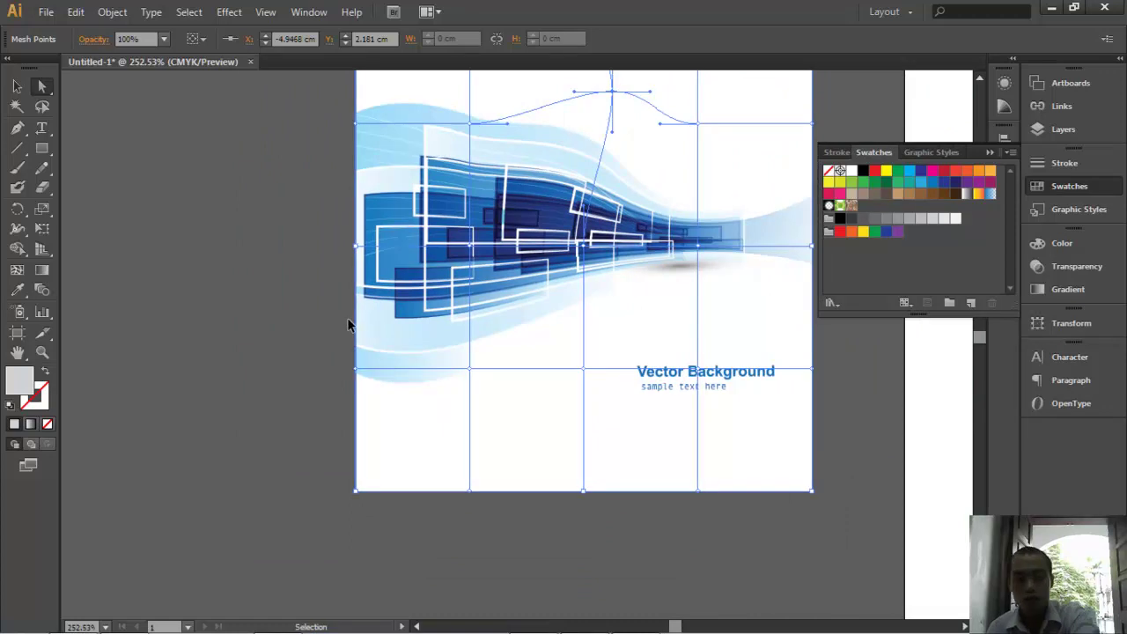
- Zoom back out toward the coloured shapes and open the Object menu's Envelope Distort options
left_click_drag(505, 335, 210, 344)
scroll(229, 352, "right", 5)
scroll(272, 374, "right", 2)
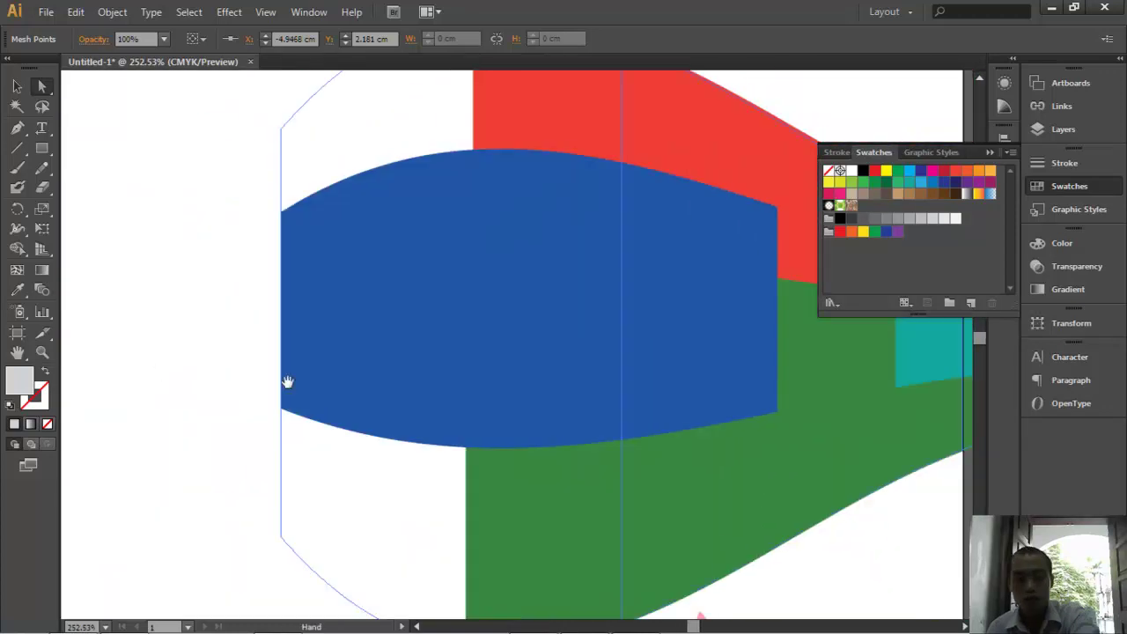
scroll(269, 387, "right", 1)
key("ctrl+minus")
key("ctrl+minus")
key("ctrl+minus")
key("ctrl+minus")
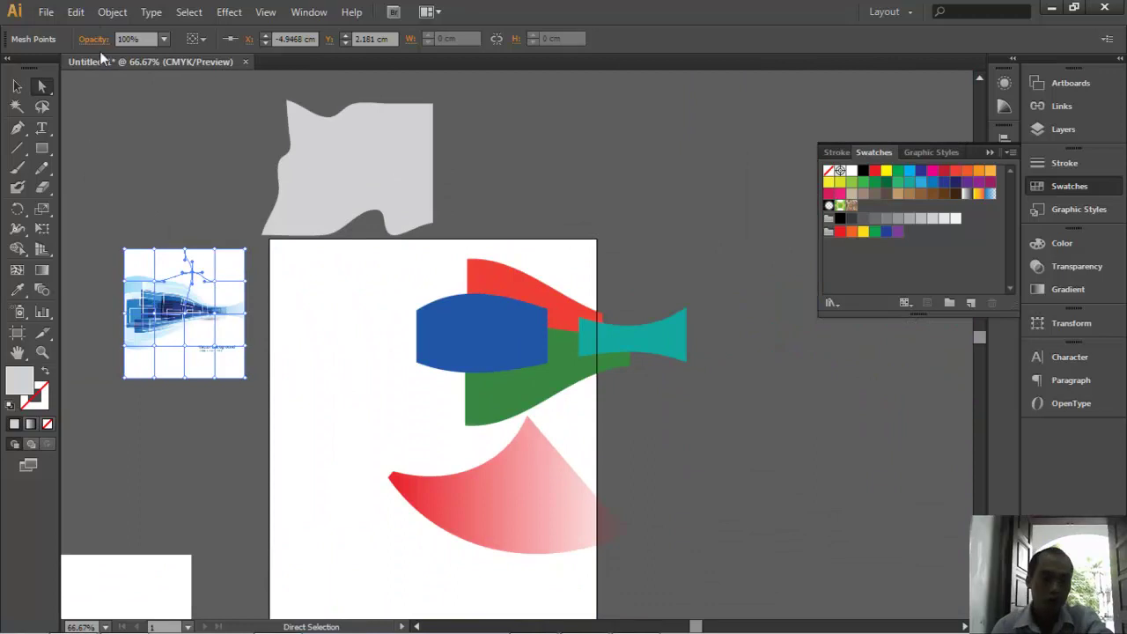
left_click(112, 11)
mouse_move(155, 402)
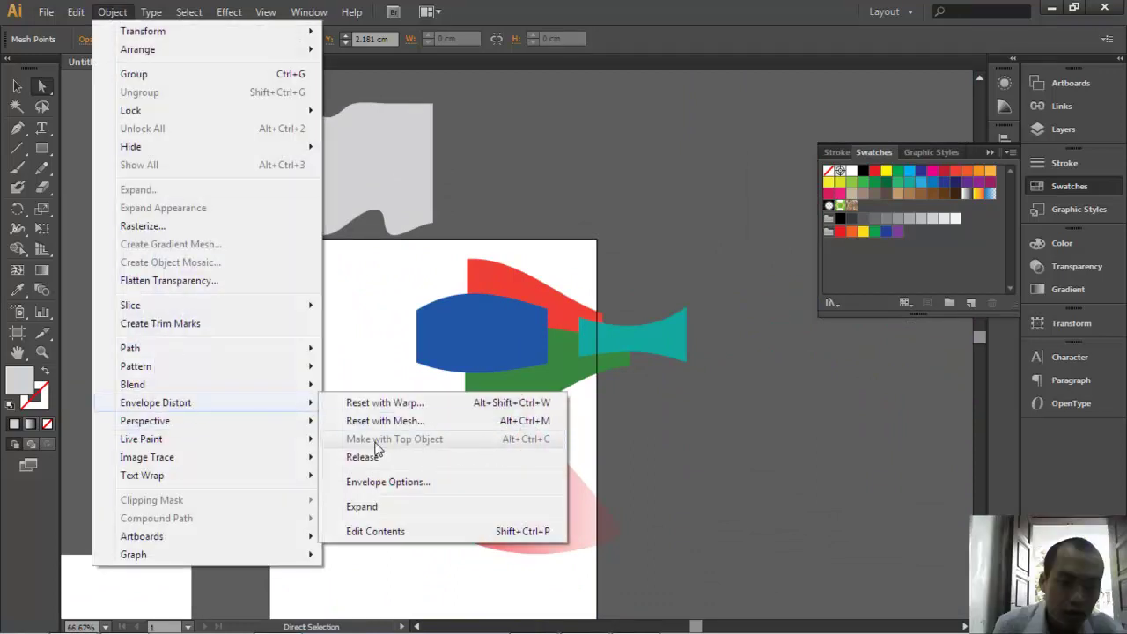
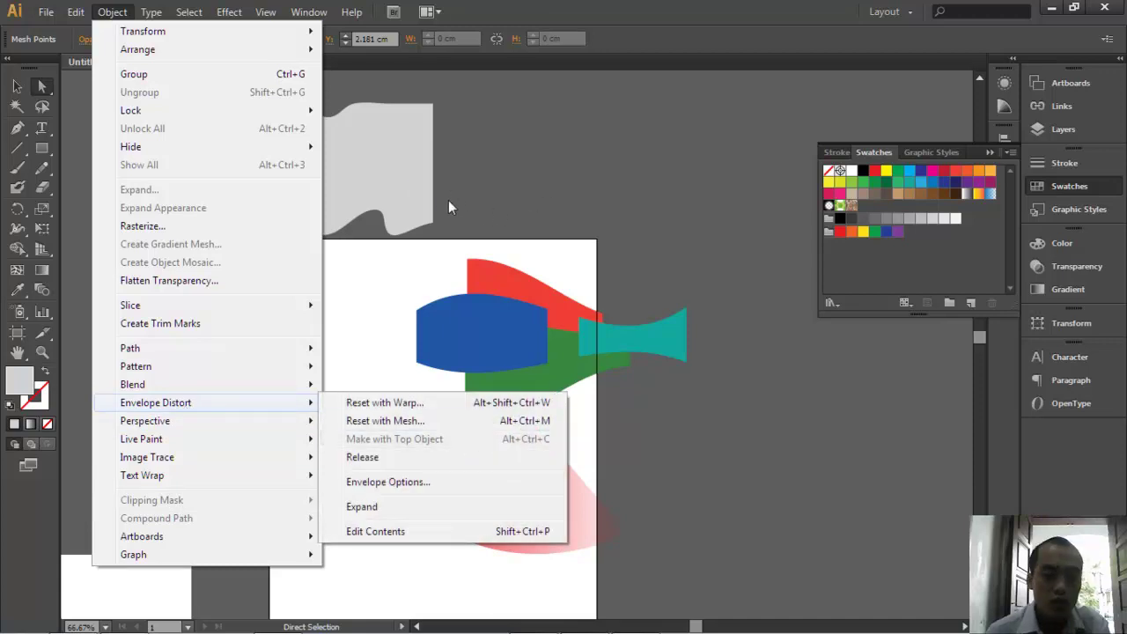
- Zoom in on the grey warped shape and drag a top mesh point to reshape its edge
left_click(514, 170)
key("z")
mouse_move(301, 141)
left_mouse_down()
mouse_move(229, 257)
mouse_move(384, 302)
left_mouse_up()
key("a")
left_click(289, 171)
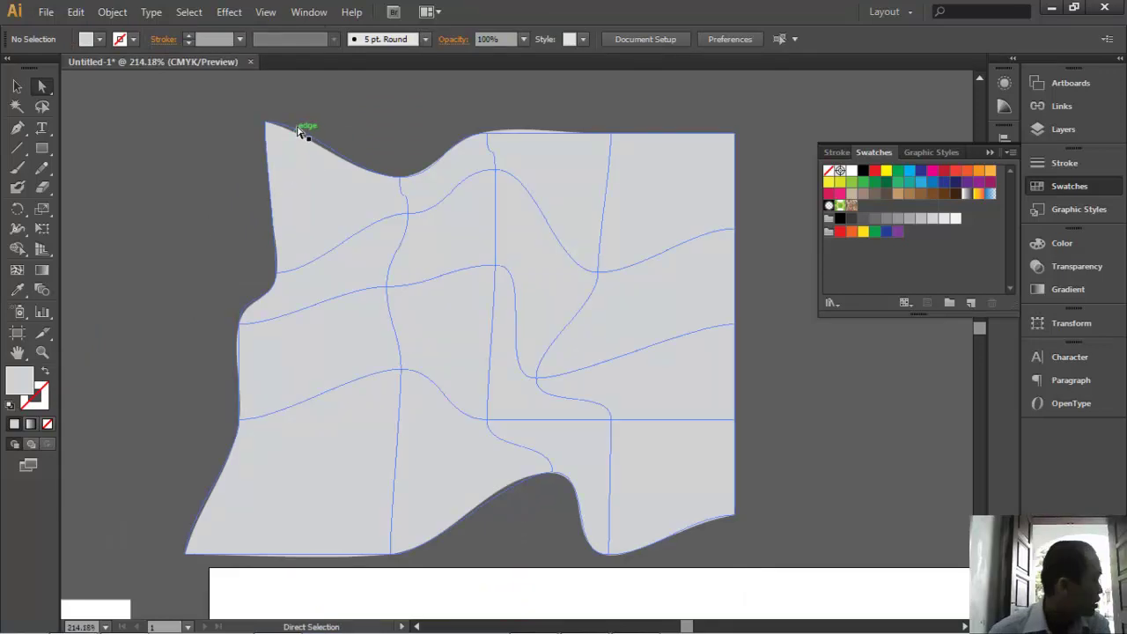
left_click_drag(493, 132, 491, 132)
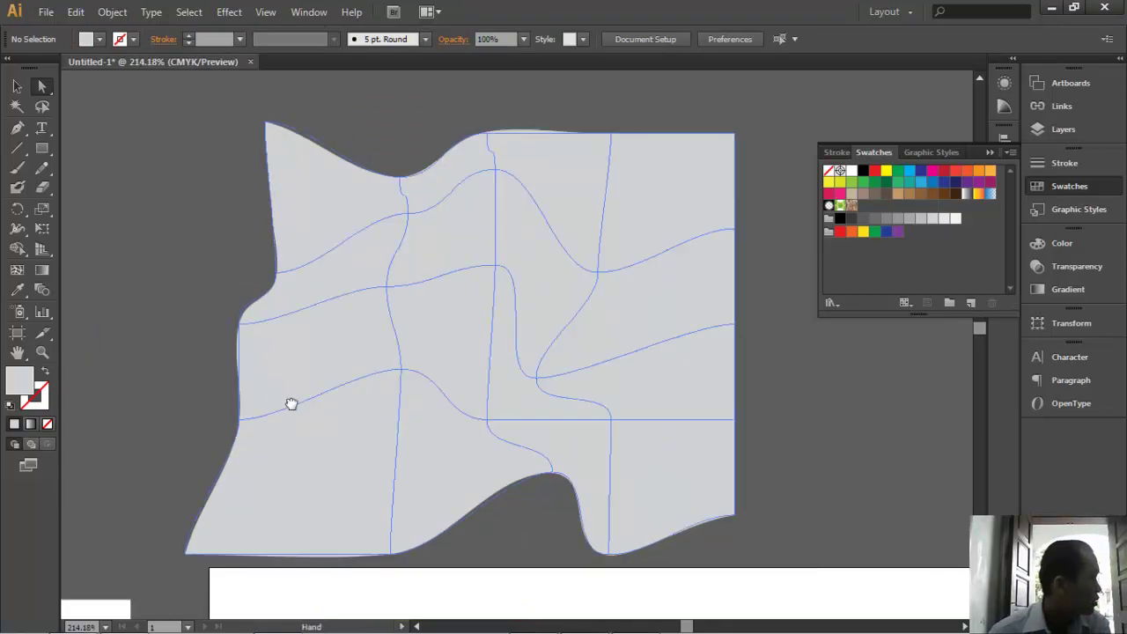
- Draw a large star with the Star Tool on empty canvas
left_click_drag(292, 403, 395, 440)
left_click_drag(251, 252, 457, 280)
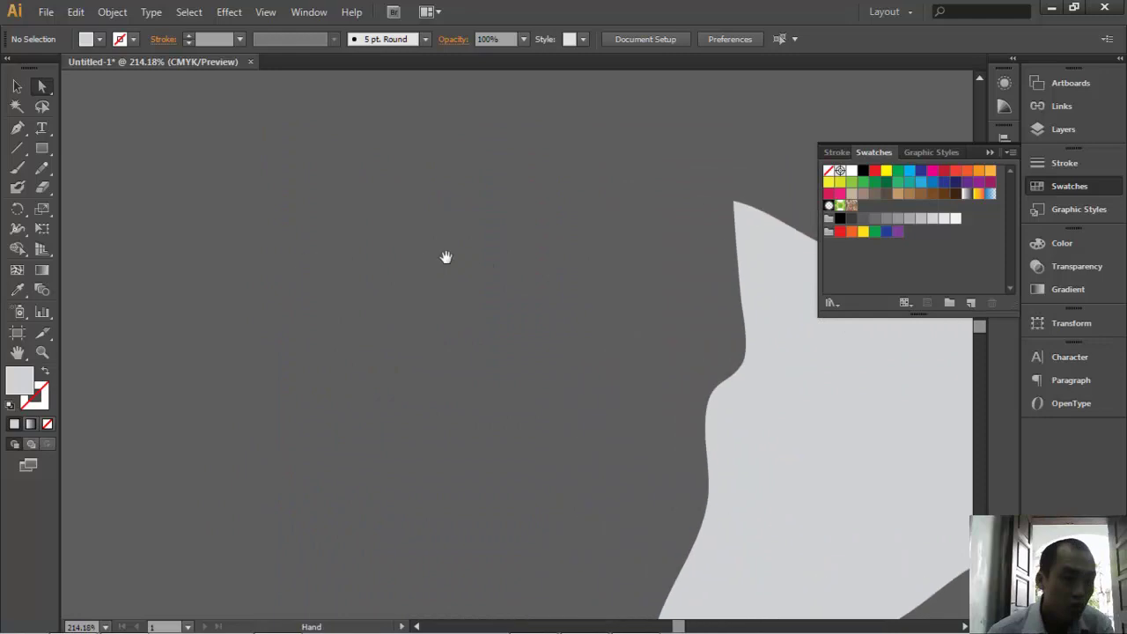
mouse_move(42, 147)
left_mouse_down()
mouse_move(89, 197)
mouse_move(97, 226)
left_mouse_up()
mouse_move(307, 317)
left_mouse_down()
mouse_move(491, 480)
mouse_move(377, 327)
left_mouse_up()
left_click(17, 86)
mouse_move(265, 241)
left_mouse_down()
mouse_move(501, 376)
mouse_move(528, 296)
left_mouse_up()
- Position the star over the Background Vector artwork
key("ctrl+minus")
key("ctrl+minus")
key("ctrl+minus")
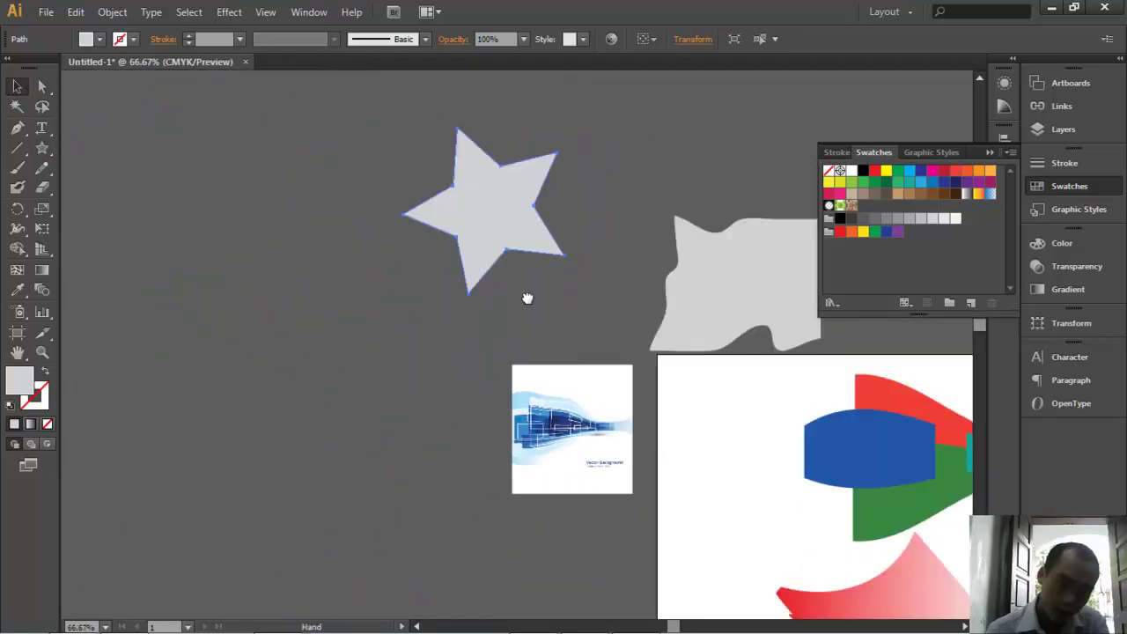
left_click_drag(553, 458, 553, 281)
mouse_move(449, 499)
left_mouse_down()
mouse_move(220, 521)
mouse_move(226, 528)
mouse_move(349, 379)
left_mouse_up()
- Select the star and artwork together and apply Envelope Distort > Make with Top Object
key("ctrl+0")
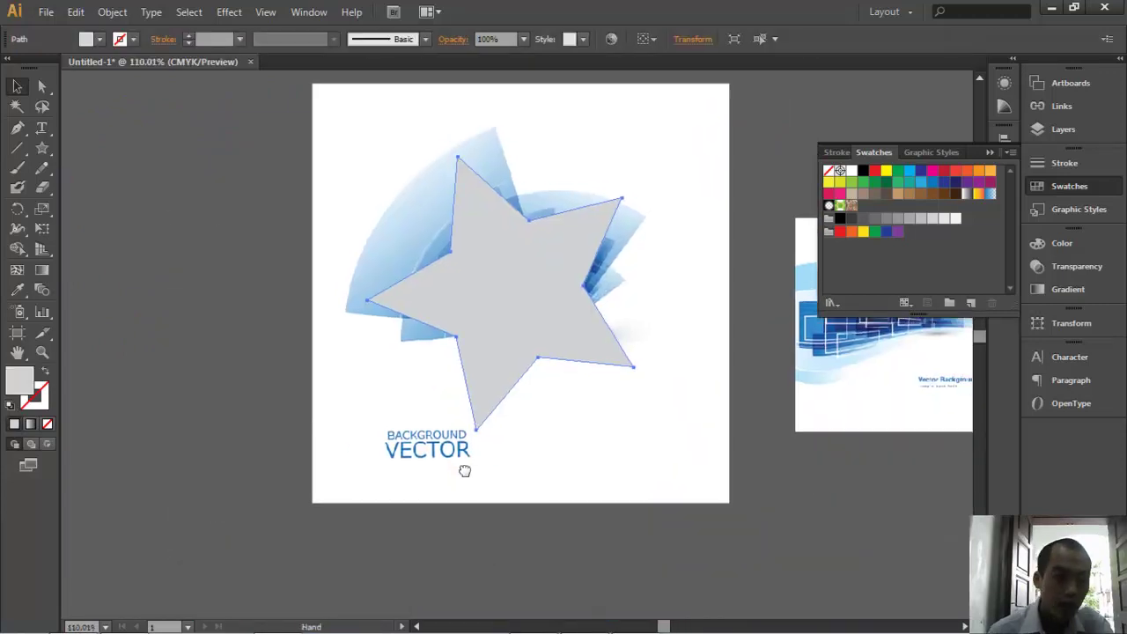
left_click_drag(239, 170, 597, 344)
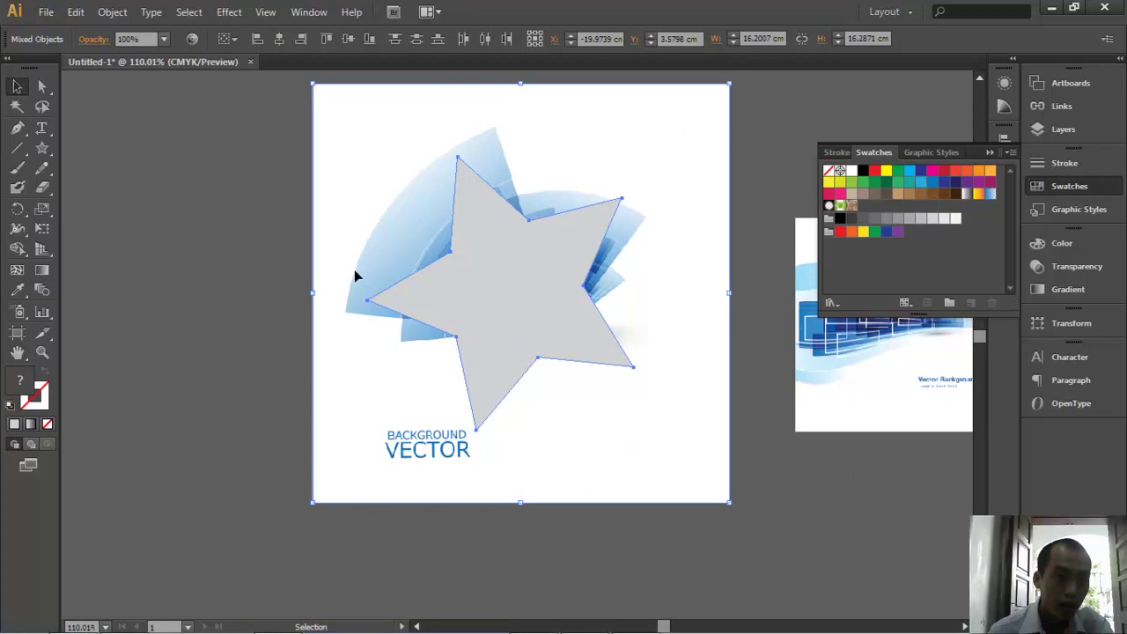
left_click(112, 11)
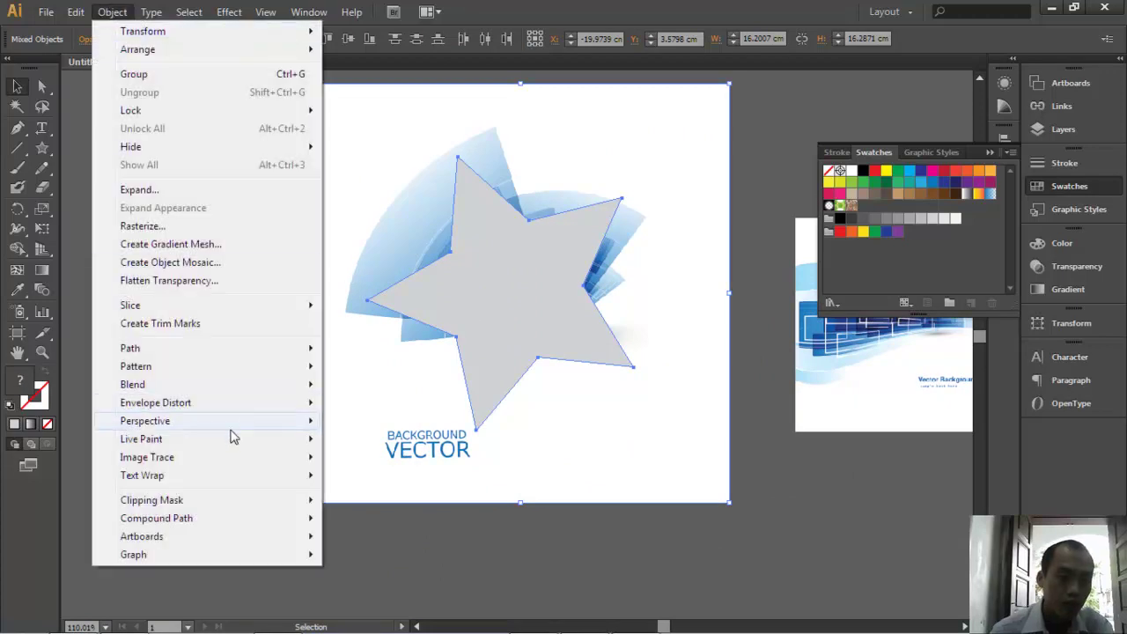
mouse_move(156, 402)
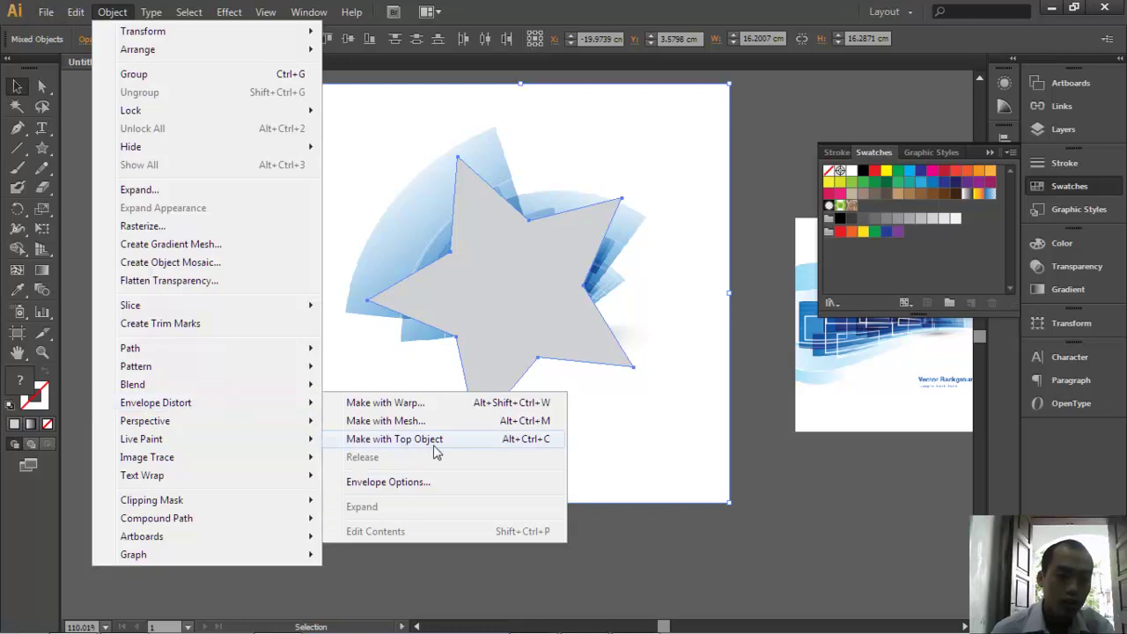
left_click(500, 439)
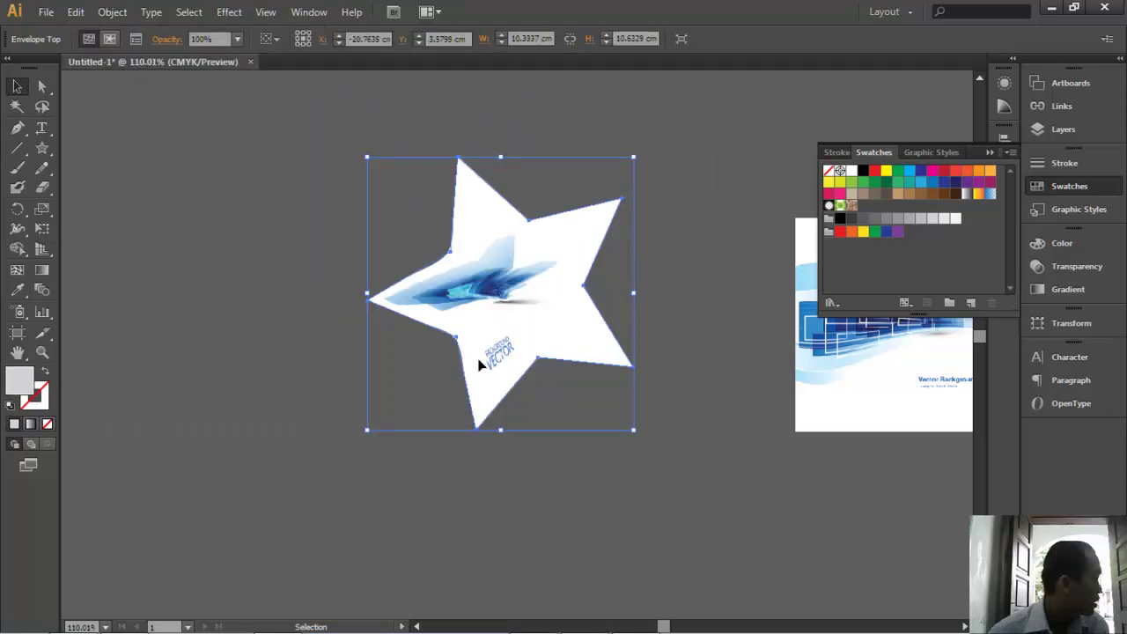
left_click_drag(380, 180, 598, 366)
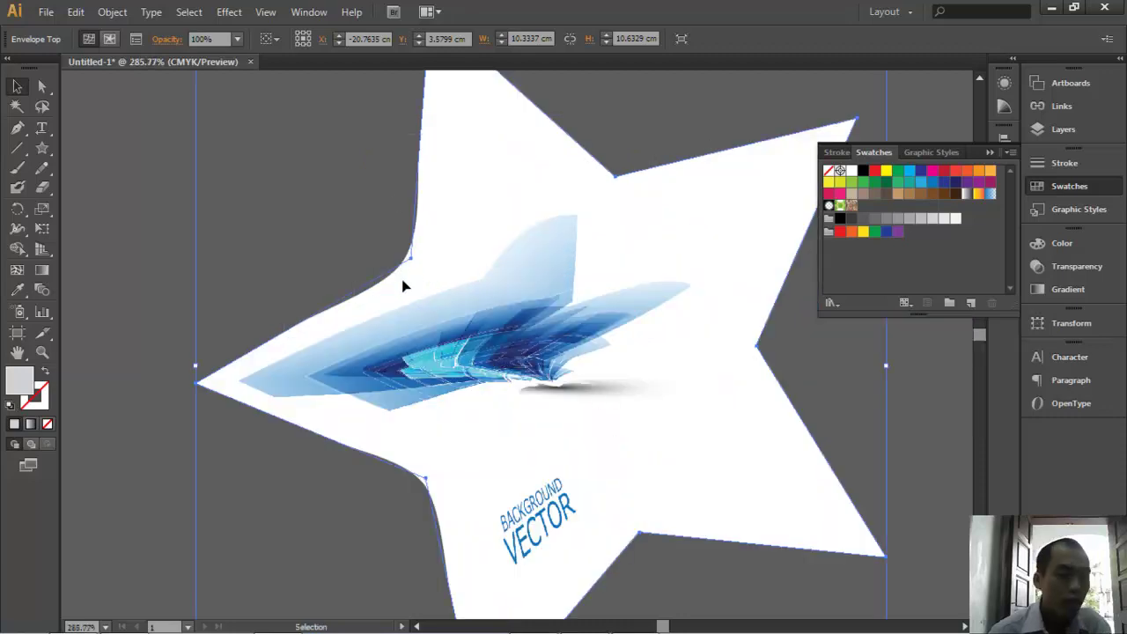
left_click_drag(591, 425, 422, 390)
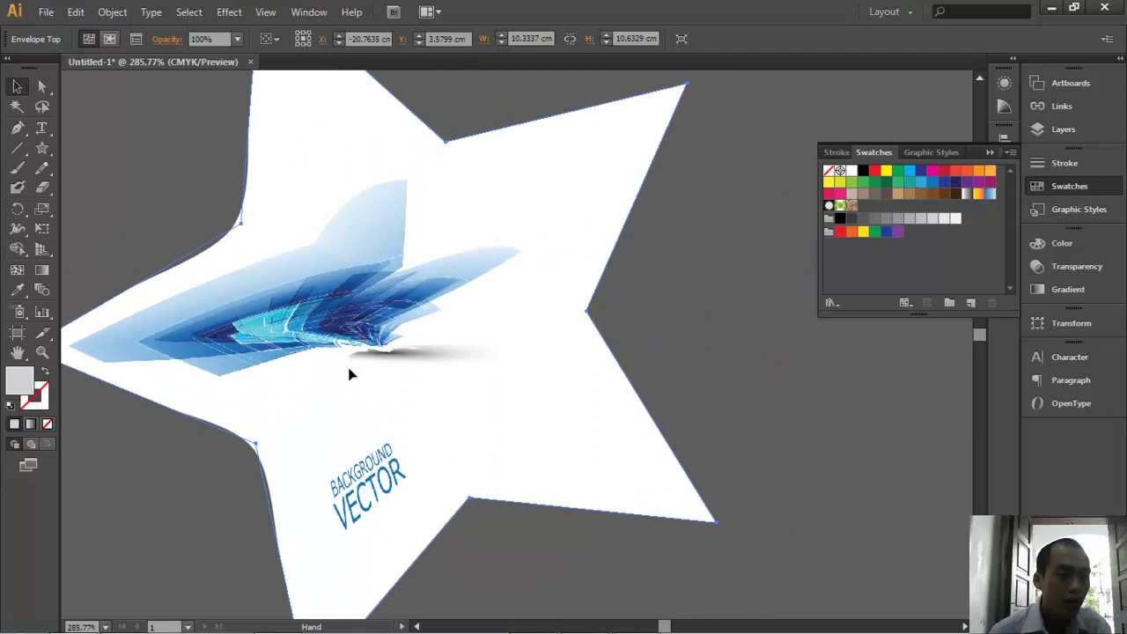
left_click(110, 12)
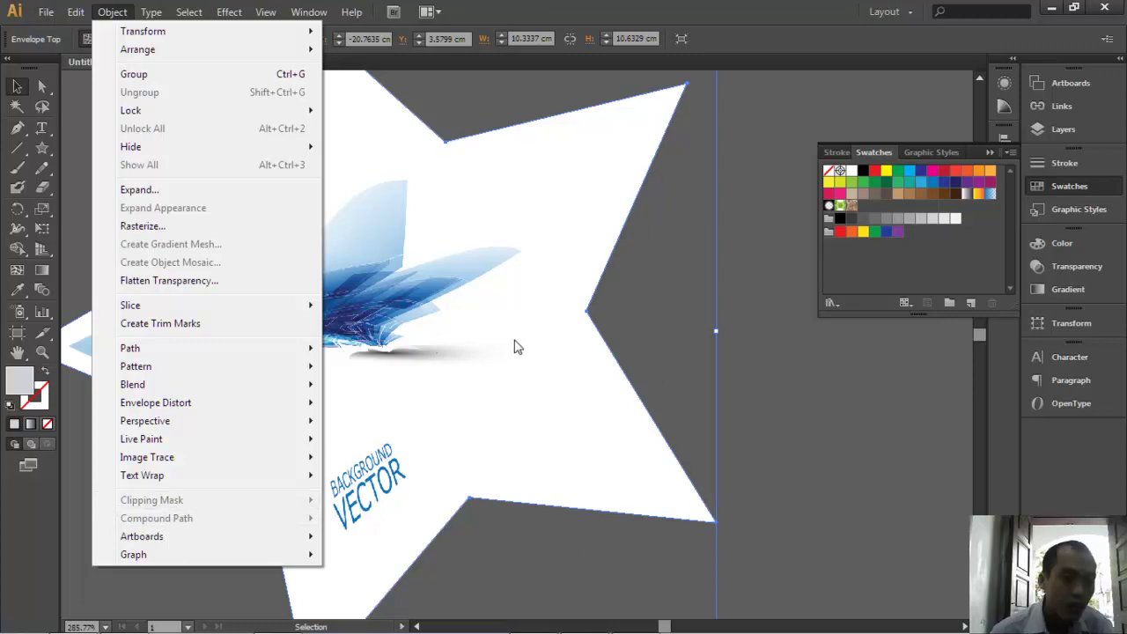
left_click(651, 277)
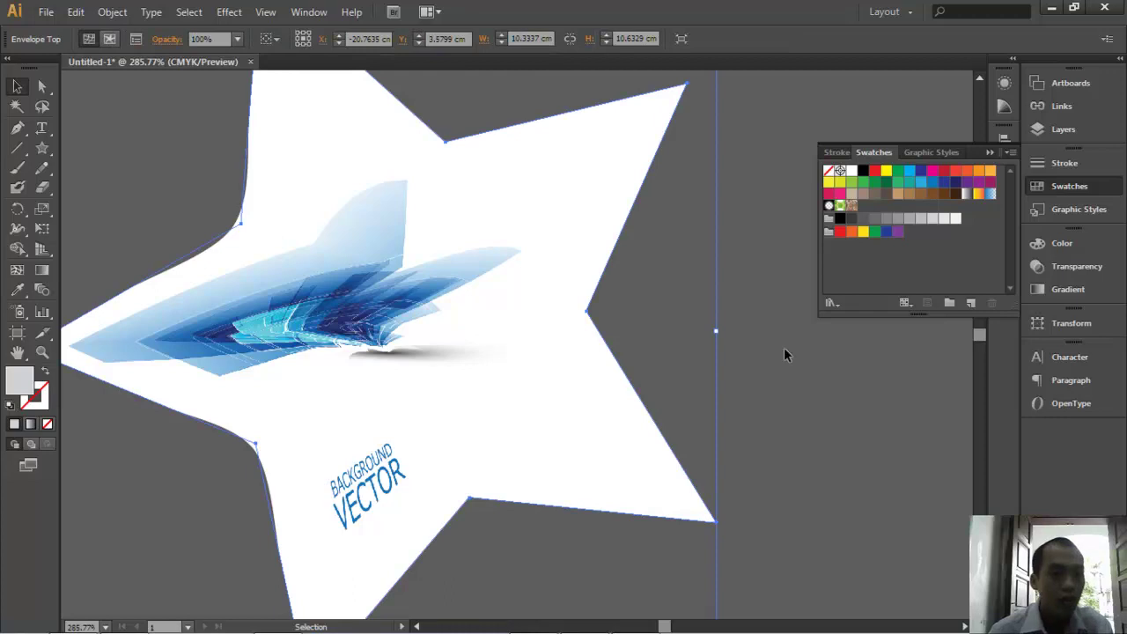
key("ctrl+minus")
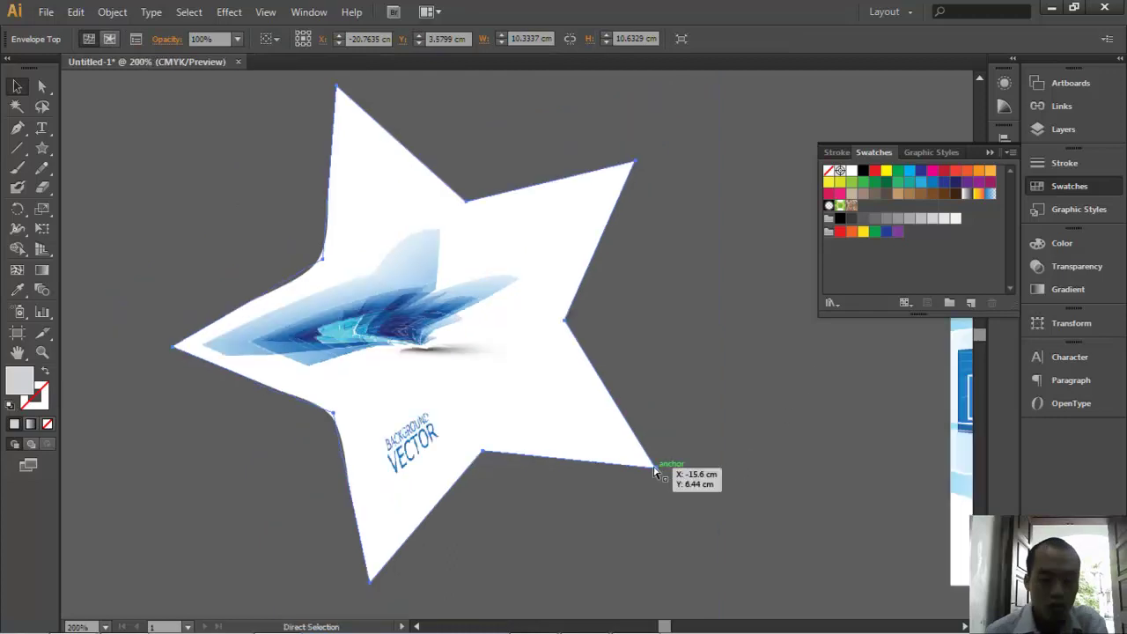
mouse_move(323, 243)
left_mouse_down()
mouse_move(519, 421)
mouse_move(570, 511)
left_mouse_up()
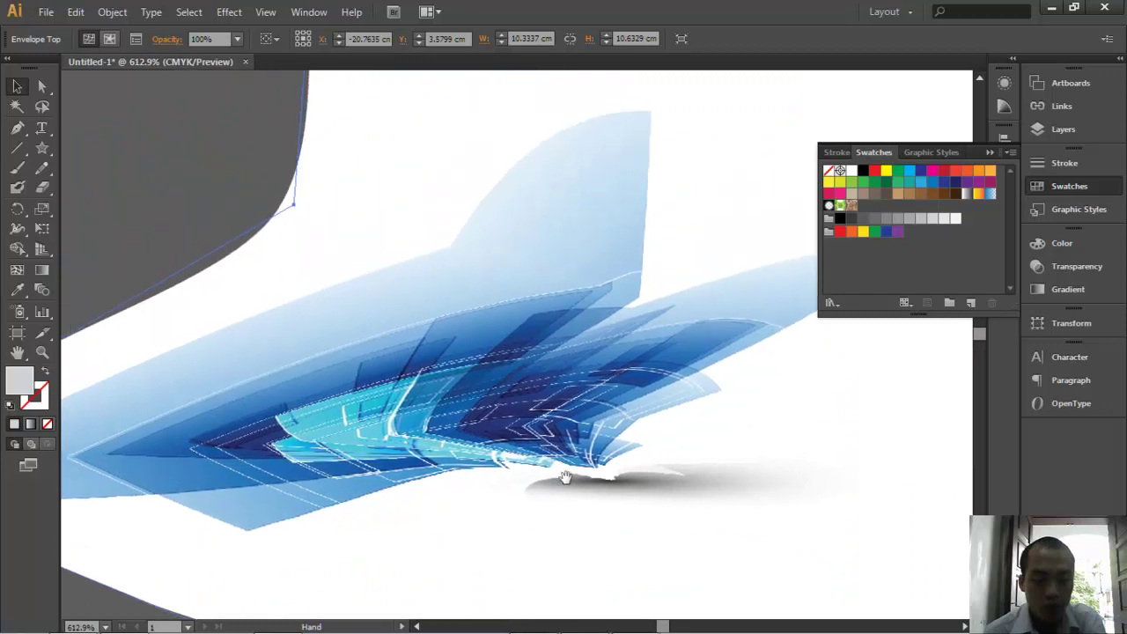
scroll(515, 396, "down", 3)
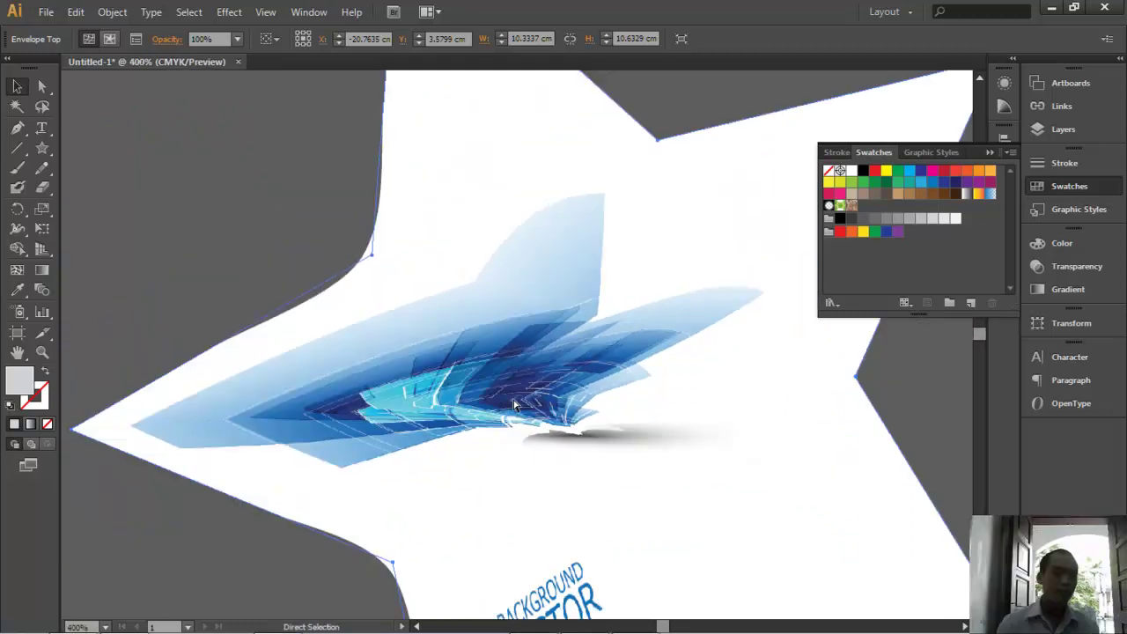
scroll(515, 396, "down", 3)
scroll(515, 396, "down", 2)
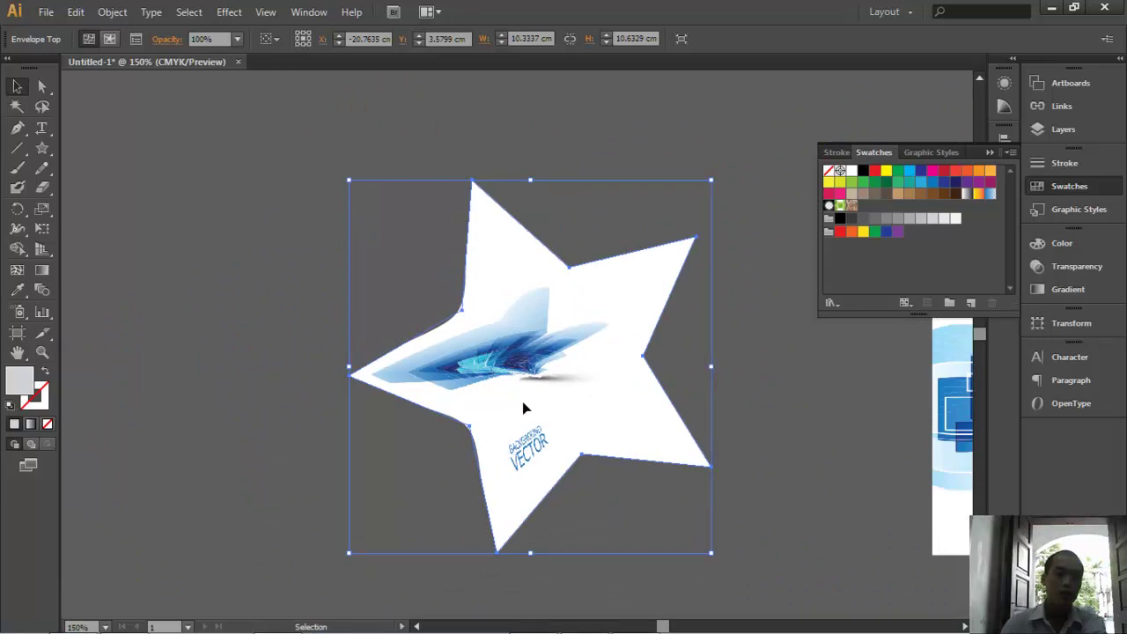
mouse_move(563, 382)
left_mouse_down()
mouse_move(458, 361)
mouse_move(551, 372)
mouse_move(529, 368)
mouse_move(366, 361)
left_mouse_up()
left_click_drag(553, 365, 720, 374)
left_click_drag(590, 354, 697, 413)
mouse_move(529, 345)
left_mouse_down()
mouse_move(625, 440)
mouse_move(605, 511)
left_mouse_up()
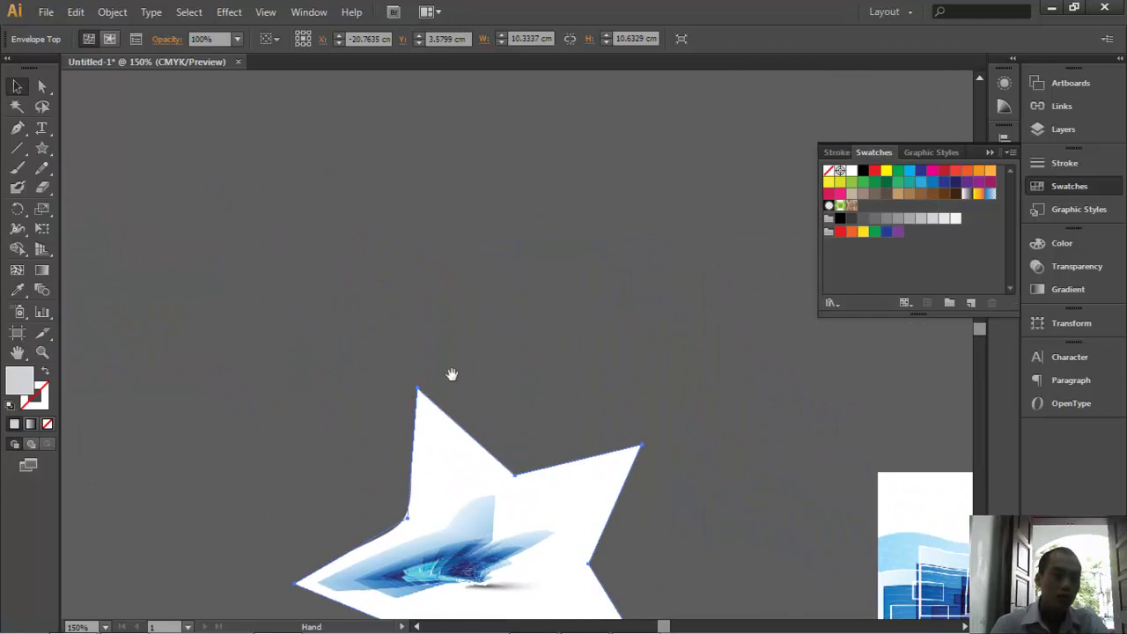
- Draw a large light grey rectangle with the Rectangle Tool
left_click(20, 153)
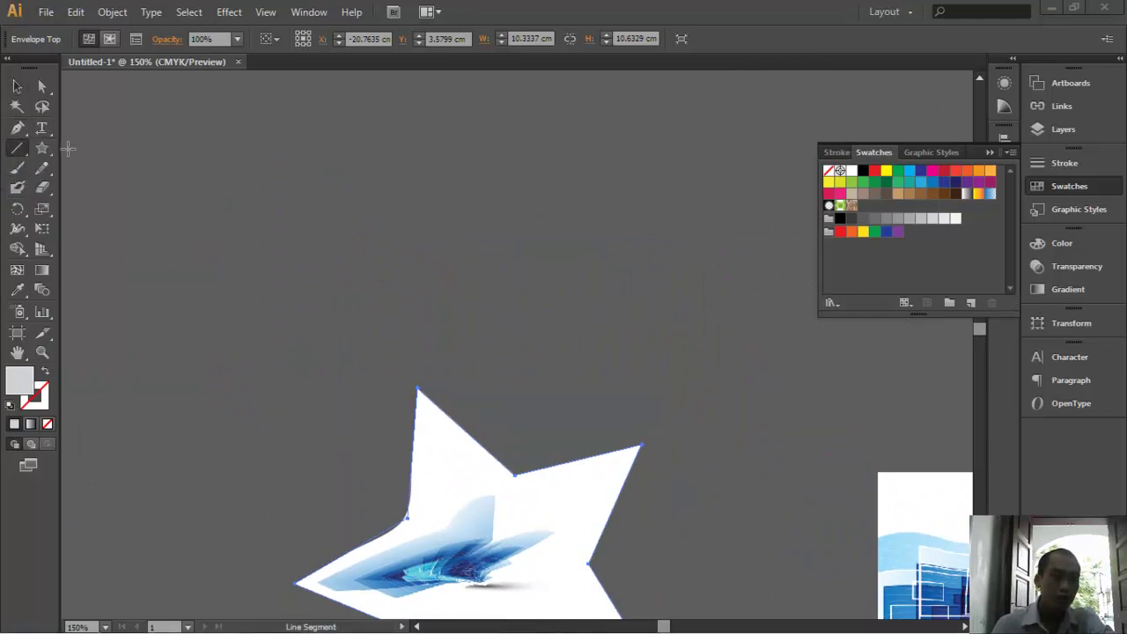
left_click(41, 148)
left_click(104, 148)
mouse_move(173, 106)
left_mouse_down()
mouse_move(565, 360)
mouse_move(565, 344)
left_mouse_up()
key("v")
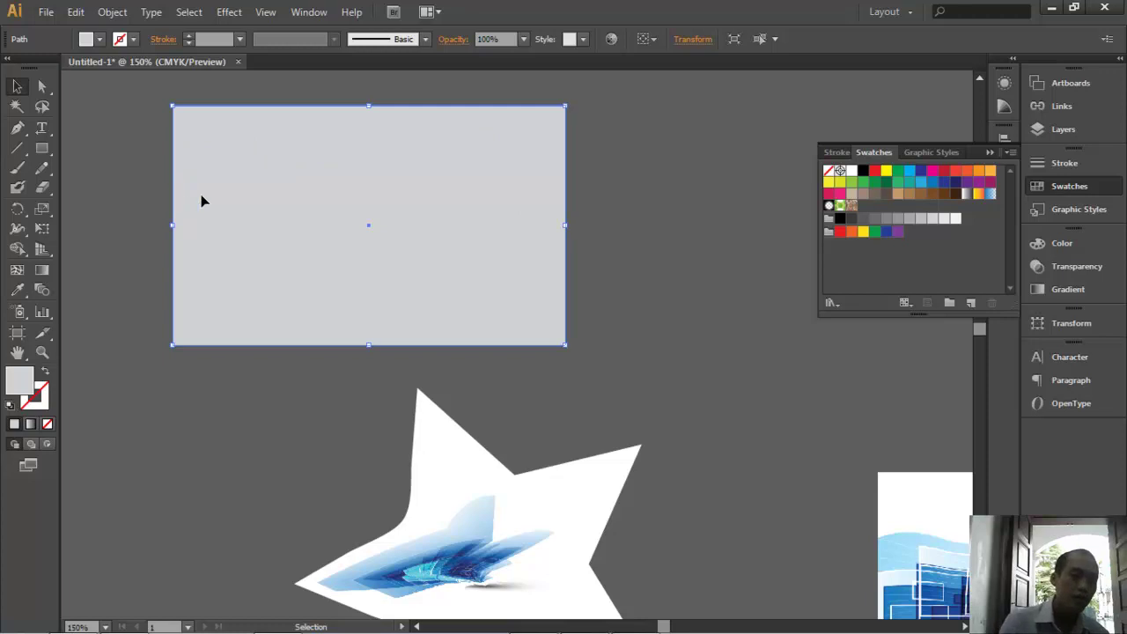
- Draw a 6-by-6 rectangular grid beside it with the Rectangular Grid Tool
left_click(22, 154)
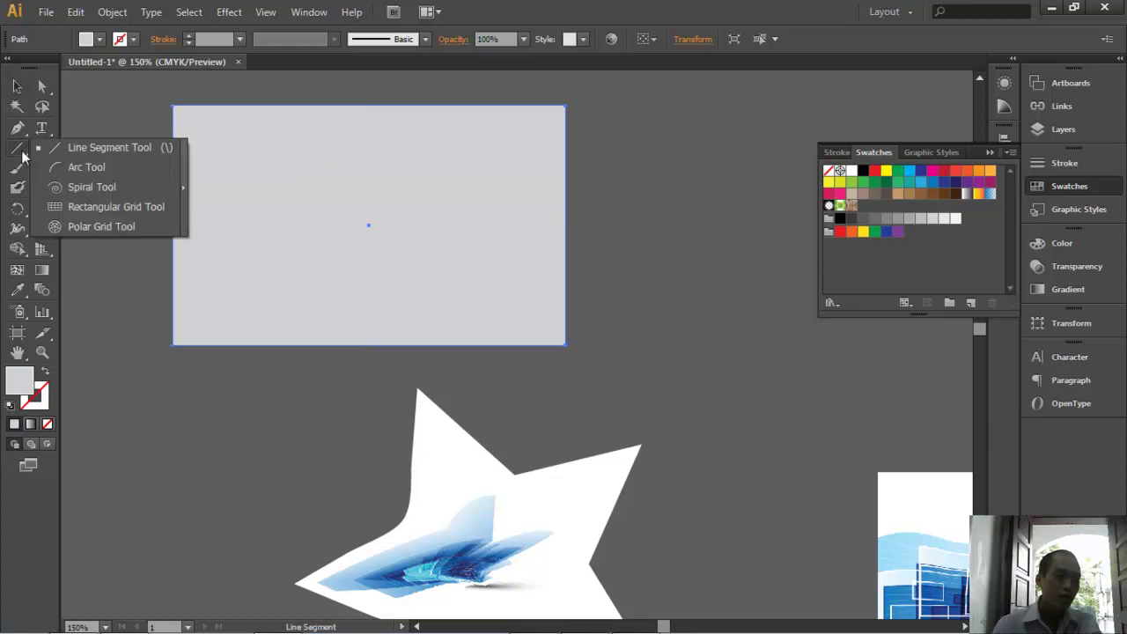
left_click(96, 207)
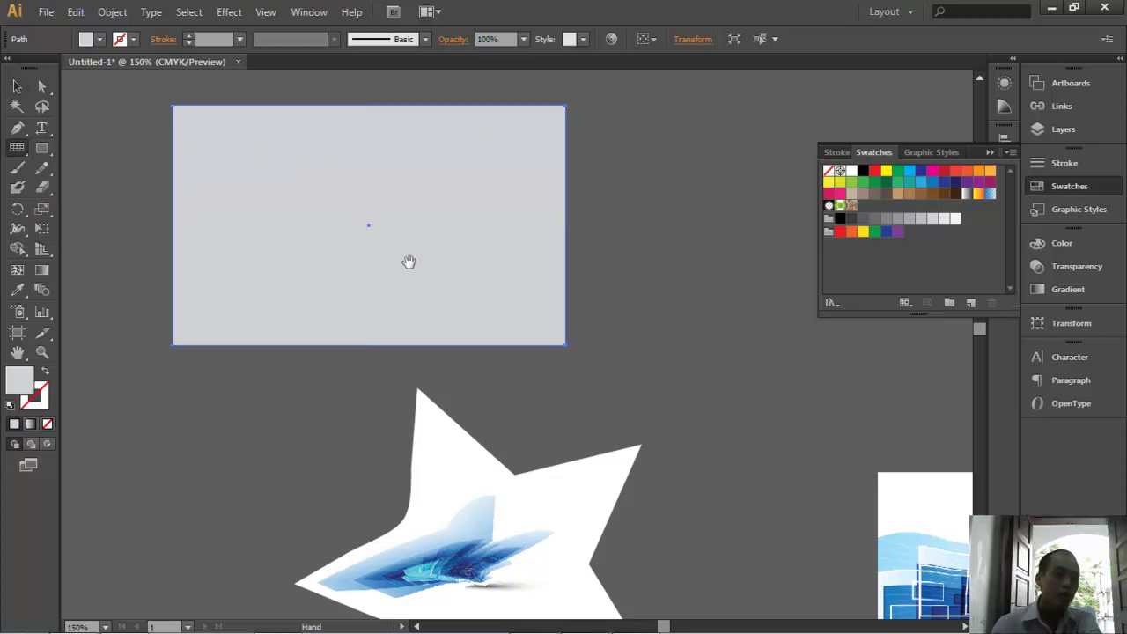
left_click_drag(578, 262, 262, 291)
left_click_drag(243, 197, 544, 438)
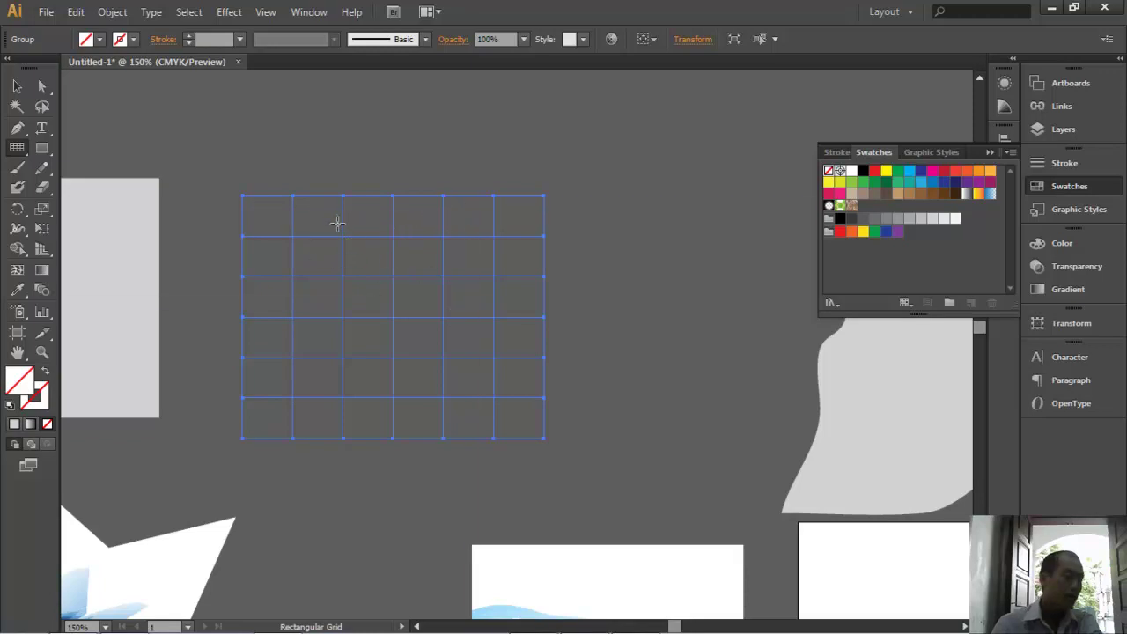
scroll(335, 299, "left", 5)
scroll(422, 282, "left", 3)
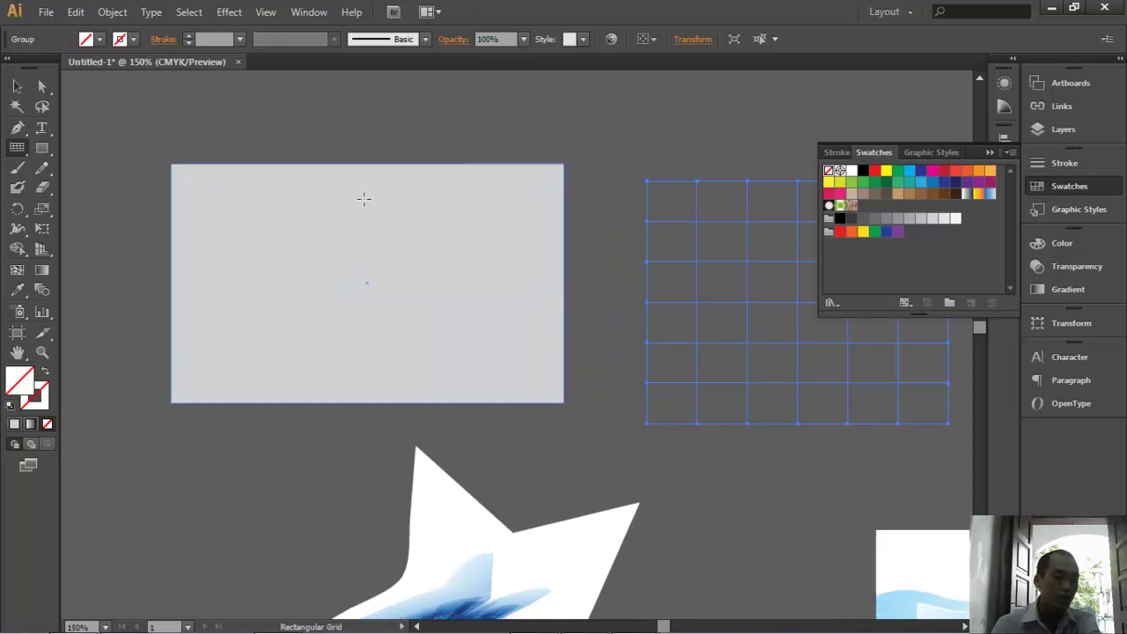
- Select the grey rectangle with the Selection tool
key("v")
mouse_move(280, 232)
left_mouse_down()
mouse_move(285, 222)
mouse_move(301, 261)
left_mouse_up()
left_click(371, 257)
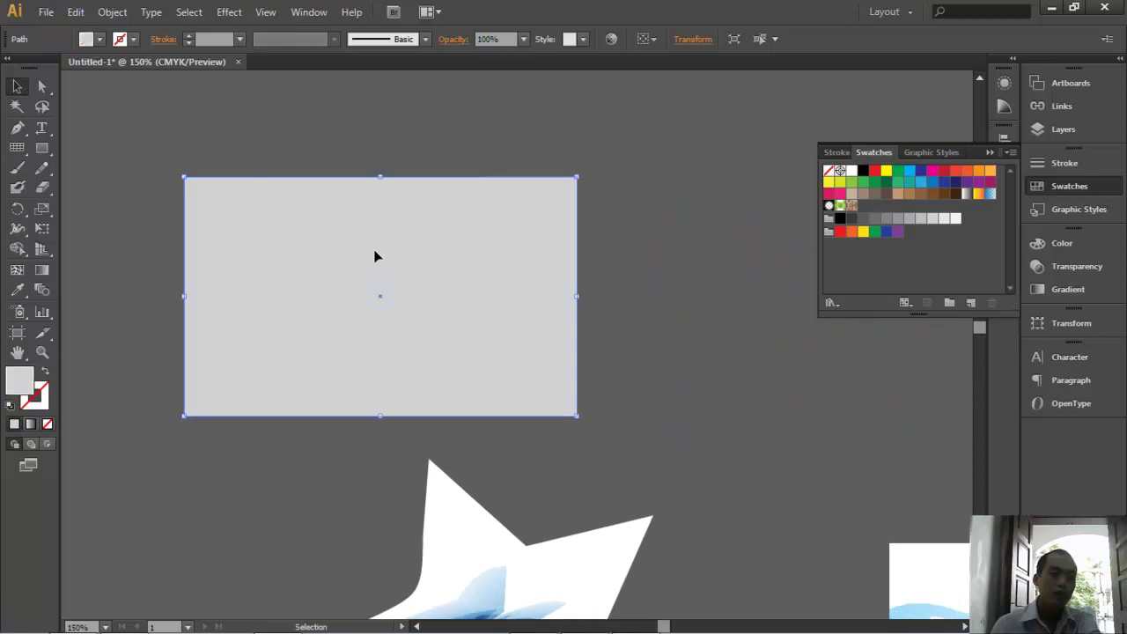
left_click(110, 13)
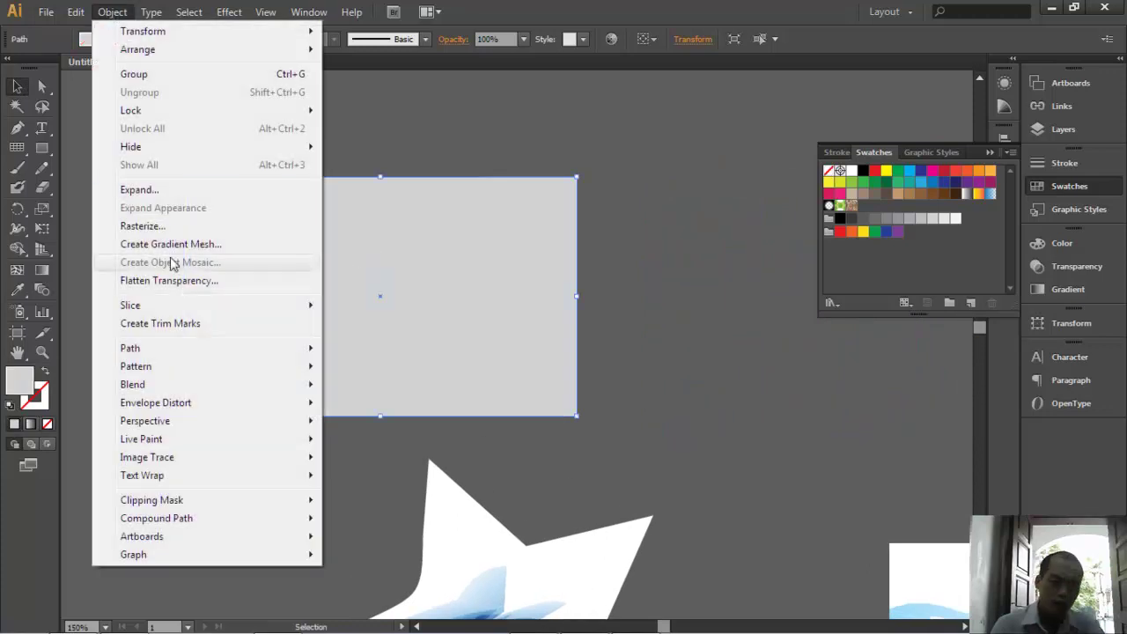
mouse_move(130, 348)
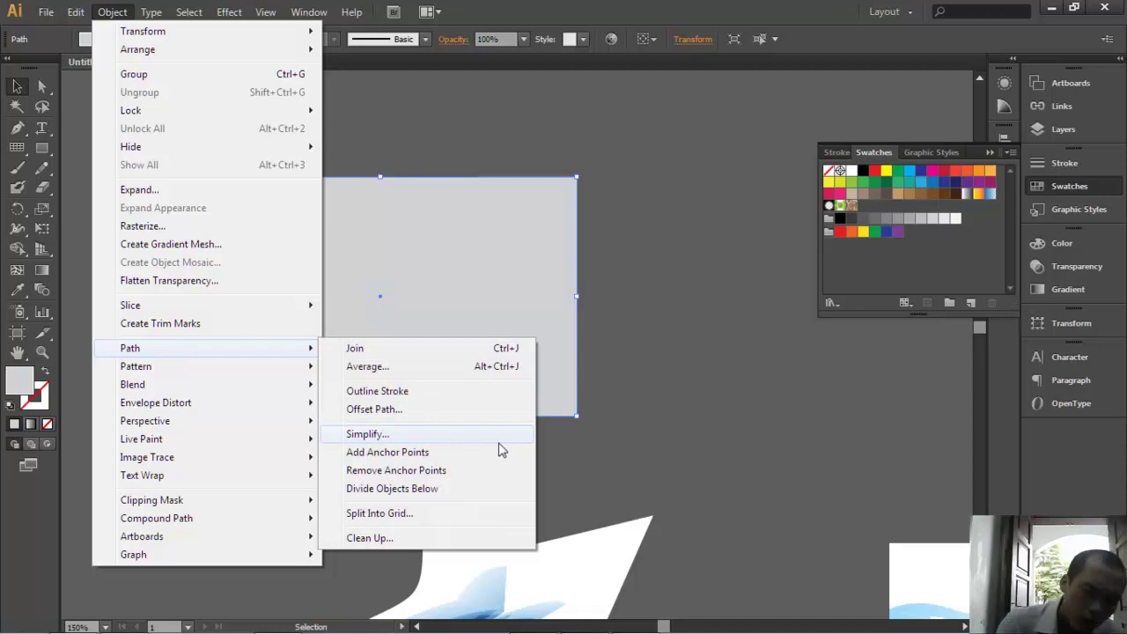
- Open Split Into Grid for the rectangle, trying 3 rows and more columns with Preview on
left_click(498, 452)
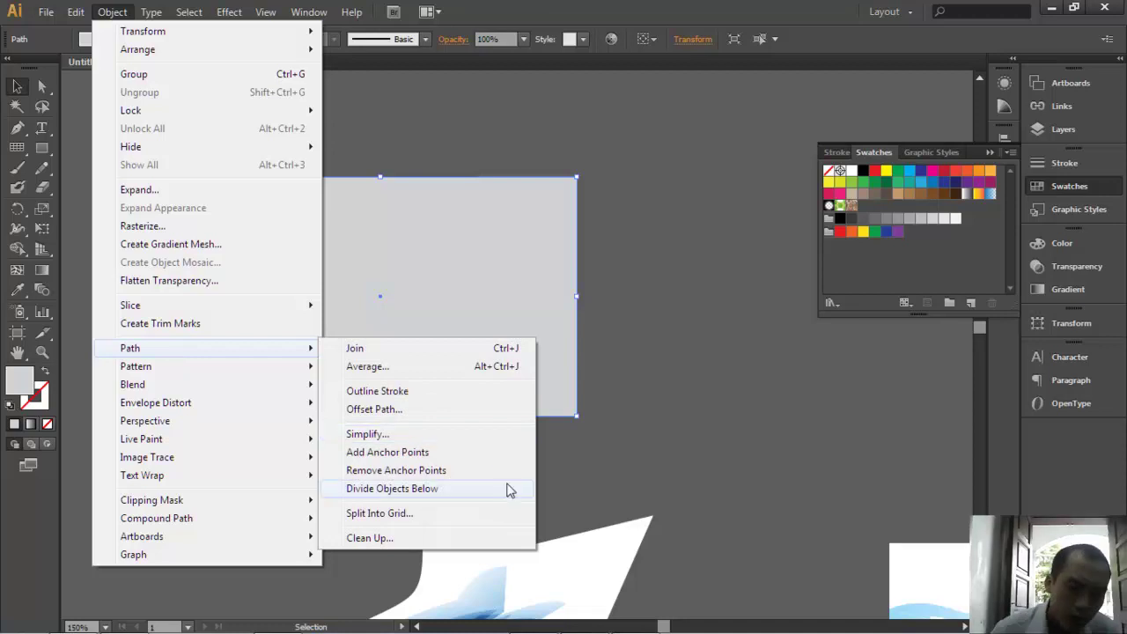
left_click(404, 515)
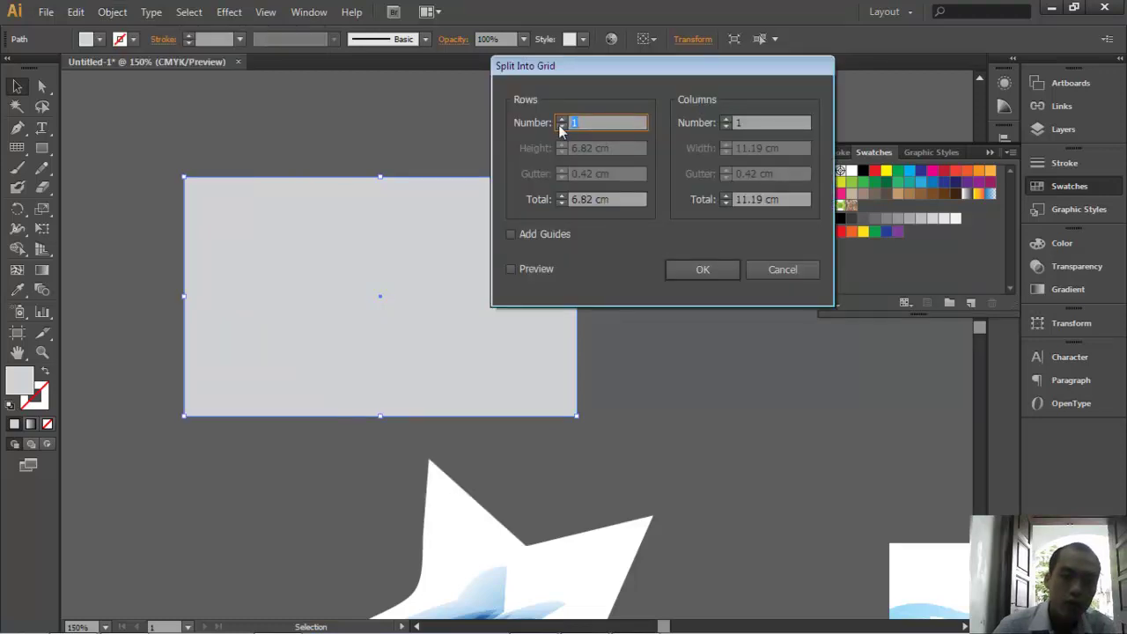
left_click(561, 120)
left_click(561, 120)
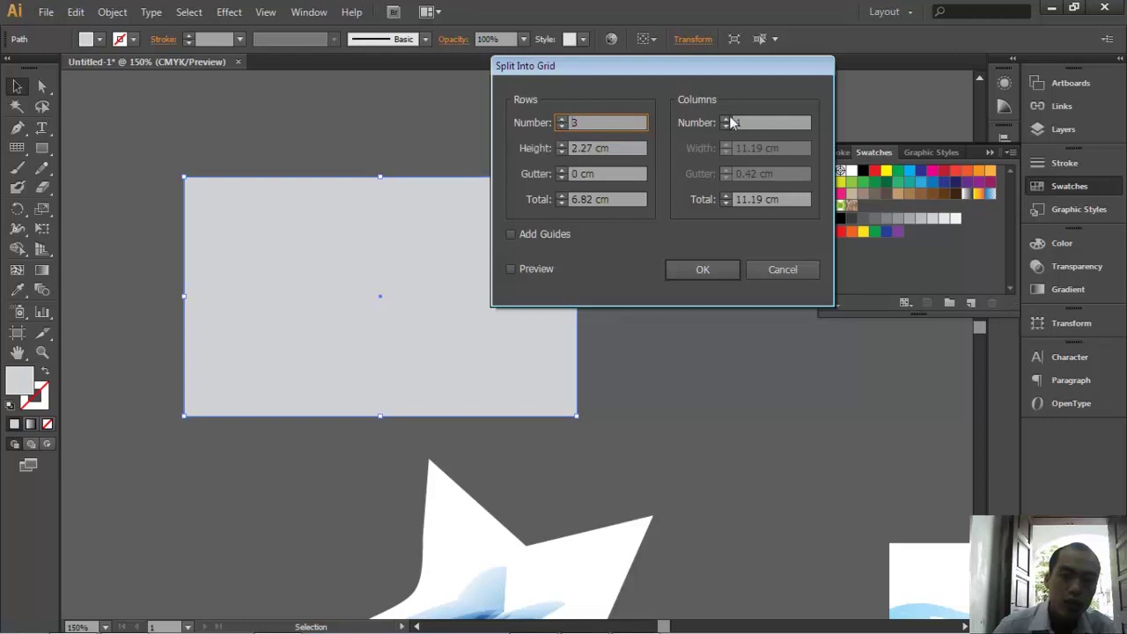
left_click(725, 119)
left_click(726, 119)
type("5")
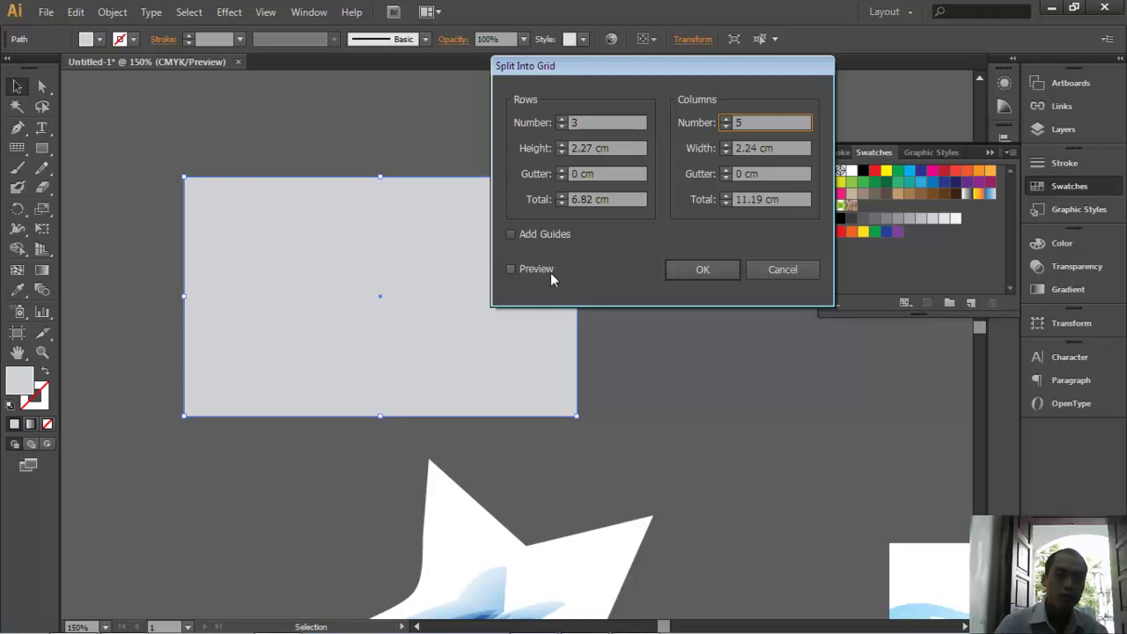
left_click(511, 269)
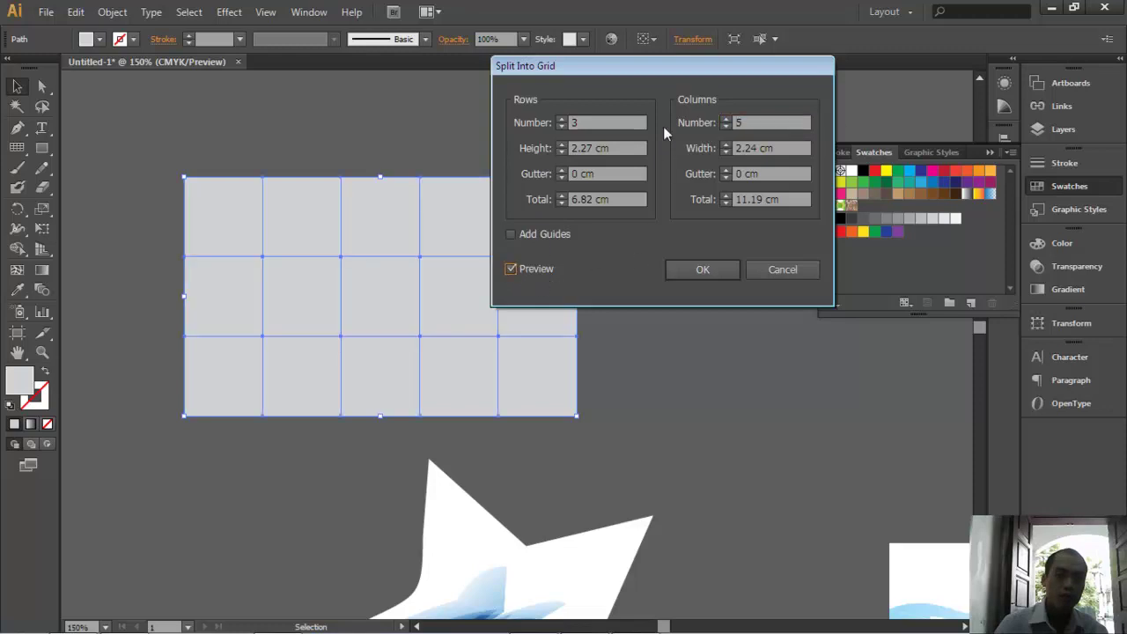
- Experiment with row height and row gutter values, trying gaps around 0.3 cm
left_click(561, 150)
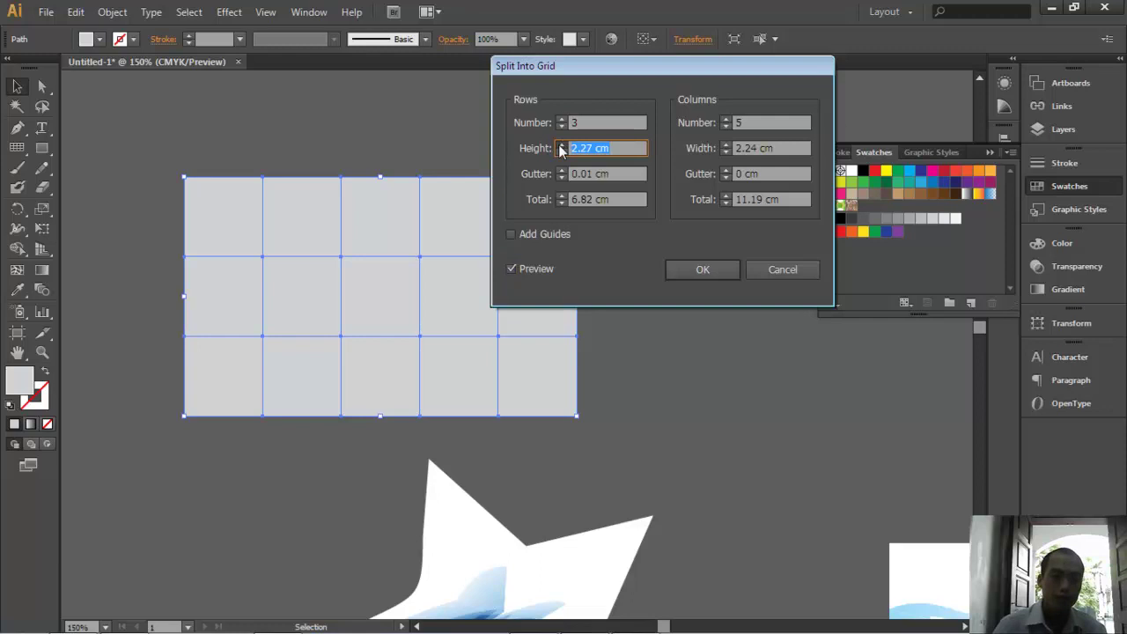
left_click(559, 151)
left_click(559, 152)
left_click(559, 152)
left_click(559, 152)
left_click(559, 152)
left_click(559, 152)
left_click(561, 146)
left_click(561, 146)
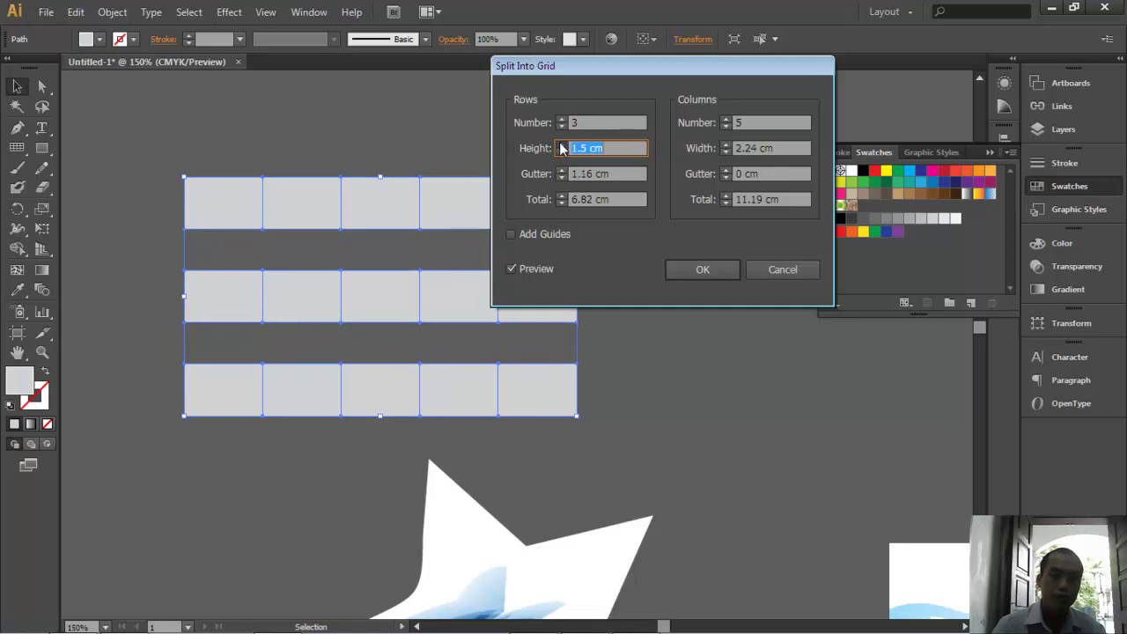
left_click(561, 146)
left_click(561, 146)
left_click(561, 146)
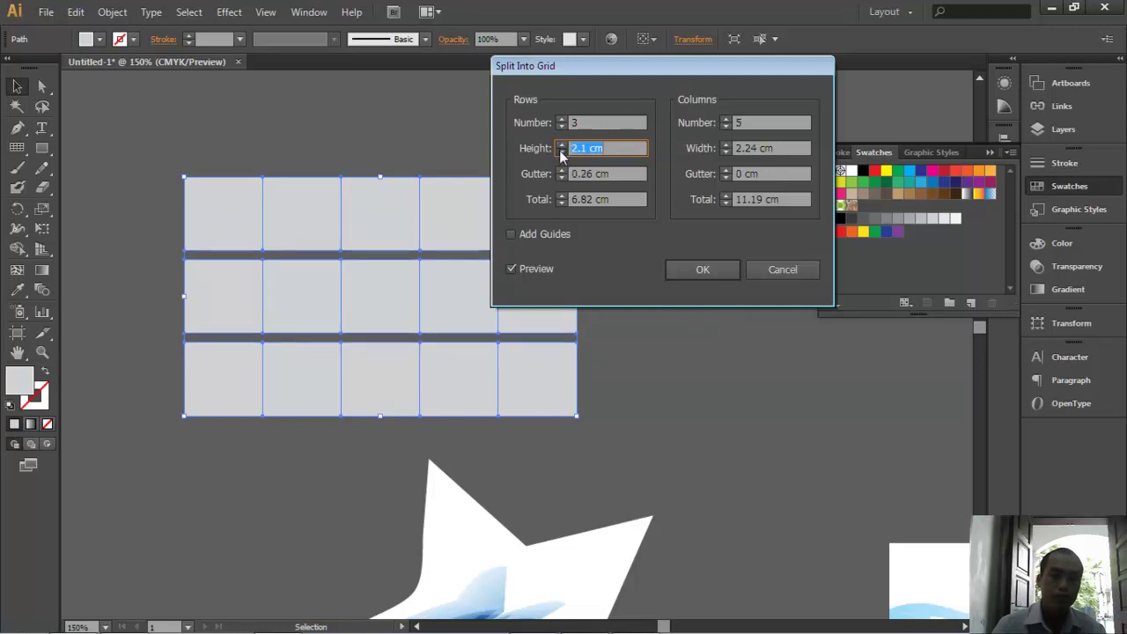
left_click(561, 170)
left_click(561, 170)
left_click(561, 170)
left_click(559, 179)
left_click(560, 179)
left_click(560, 180)
left_click(560, 179)
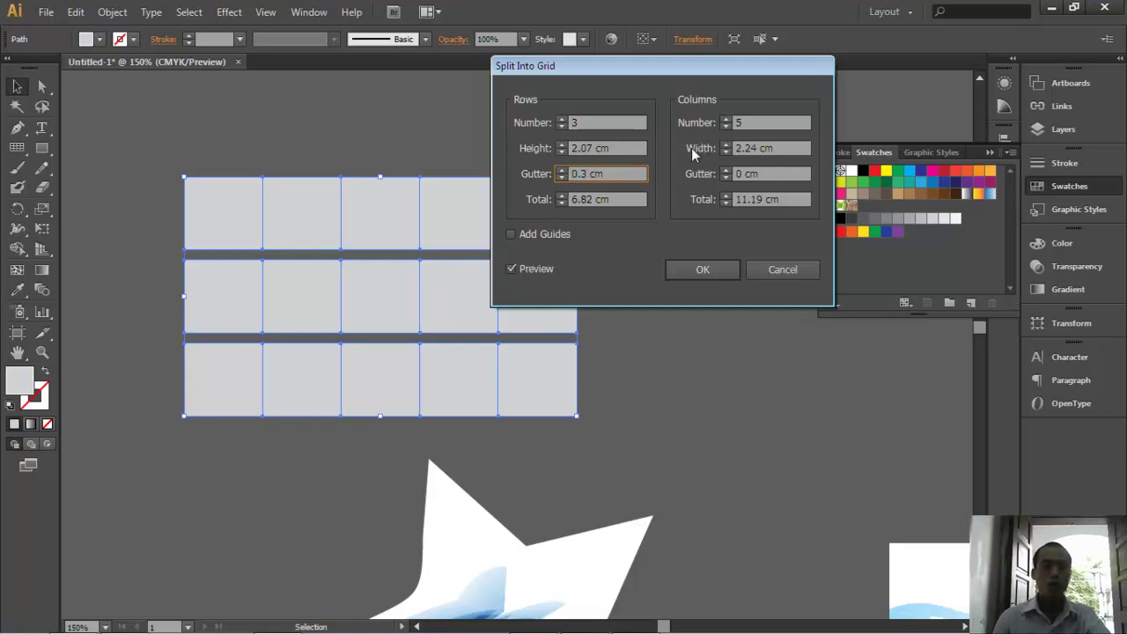
- Increase to 5 rows and settle the row gutter at 0.2 cm
left_click(562, 120)
left_click(562, 121)
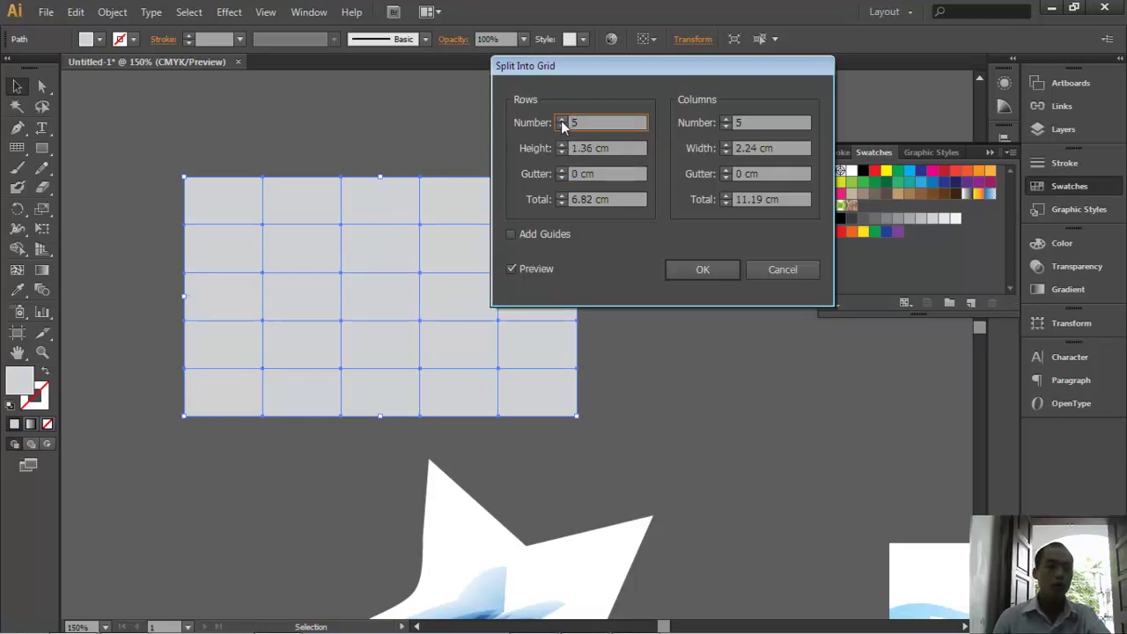
left_click(560, 151)
left_click(561, 152)
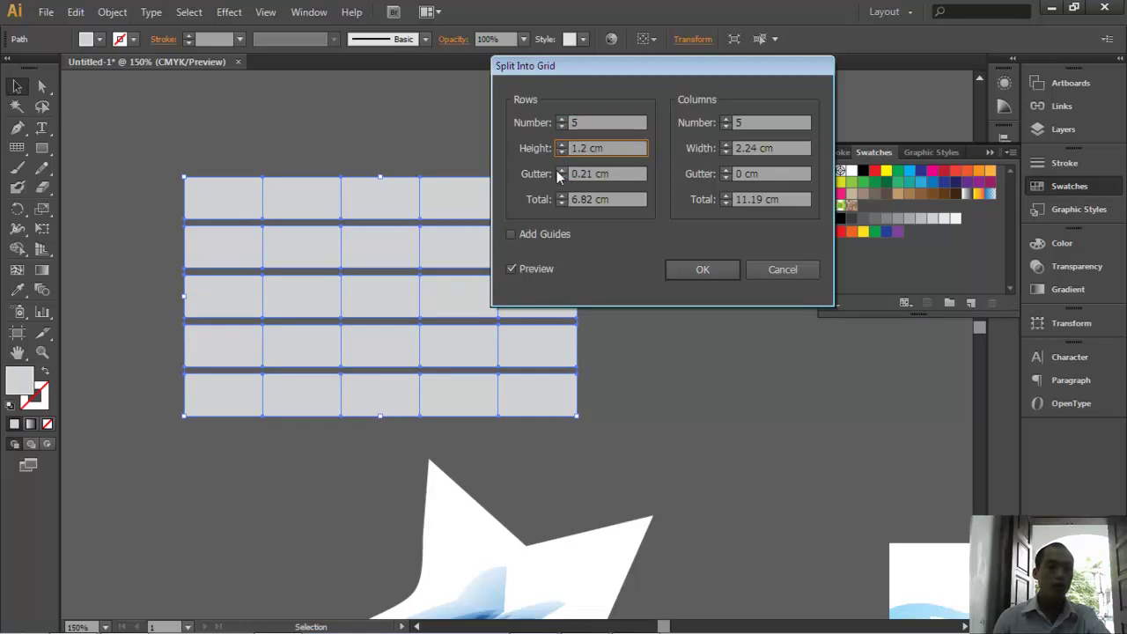
left_click(562, 171)
left_click(561, 178)
left_click(562, 178)
left_click(562, 173)
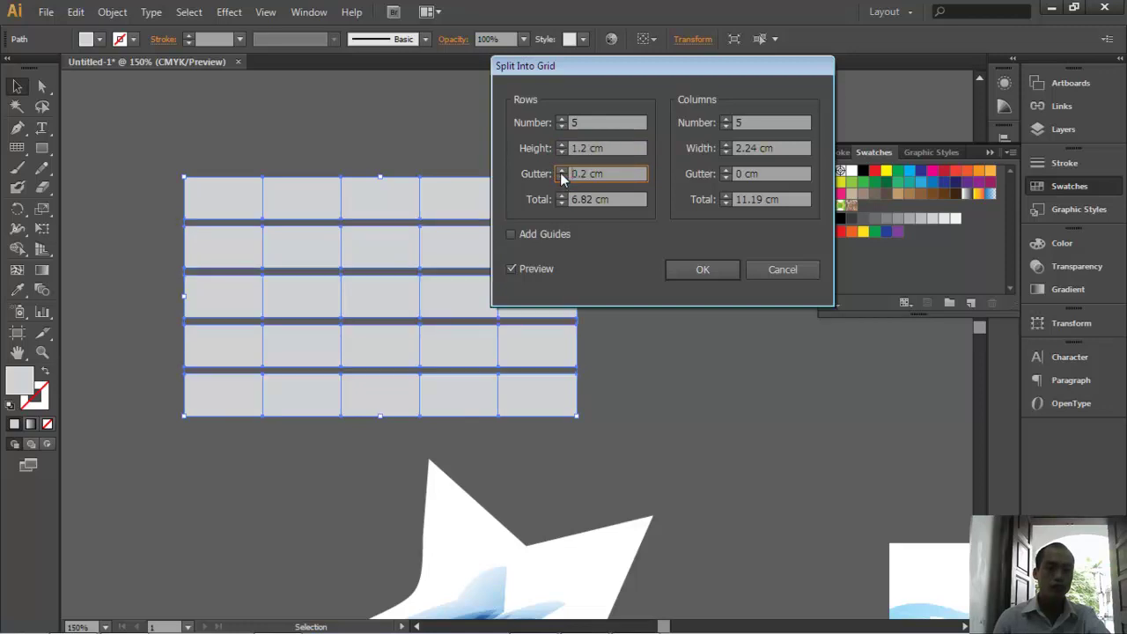
- Adjust the total grid height, ending at 7.6 cm
left_click(561, 197)
left_click(562, 197)
left_click(561, 197)
left_click(561, 197)
left_click(562, 197)
left_click(562, 197)
left_click(562, 197)
left_click(561, 198)
left_click(561, 197)
left_click(562, 198)
left_click(561, 197)
left_click(560, 205)
left_click(559, 204)
left_click(560, 204)
left_click(560, 204)
left_click(560, 204)
left_click(560, 204)
left_click(560, 204)
left_click(560, 204)
left_click(560, 204)
left_click(560, 204)
left_click(560, 204)
left_click(559, 204)
left_click(561, 198)
left_click(561, 197)
left_click(561, 197)
left_click(561, 197)
left_click(560, 197)
left_click(561, 197)
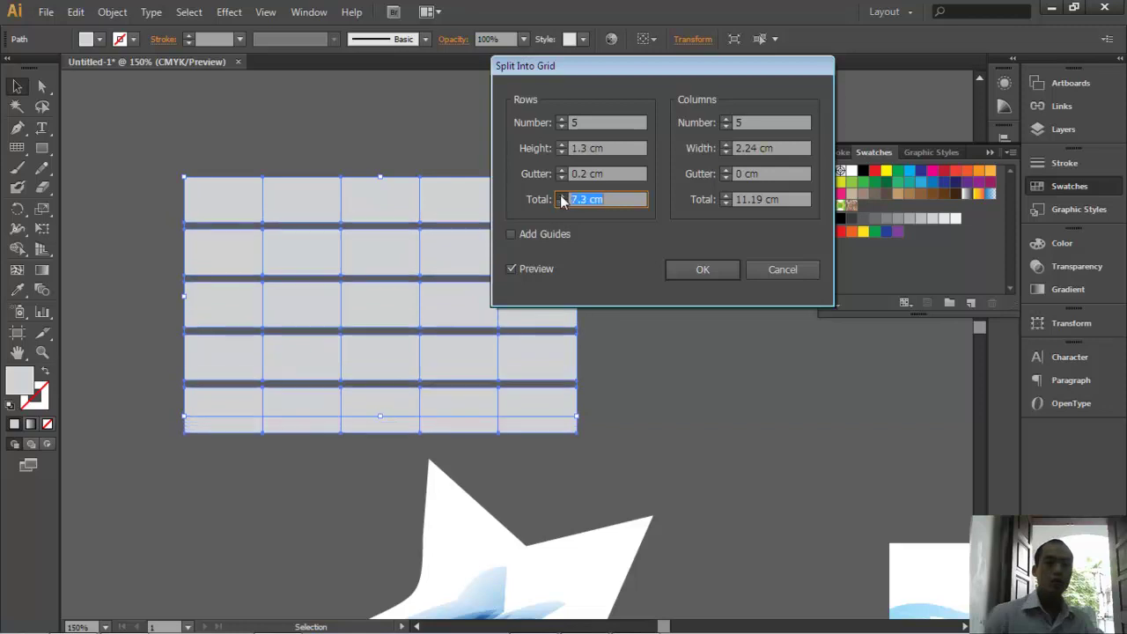
left_click(560, 197)
left_click(561, 197)
left_click(561, 198)
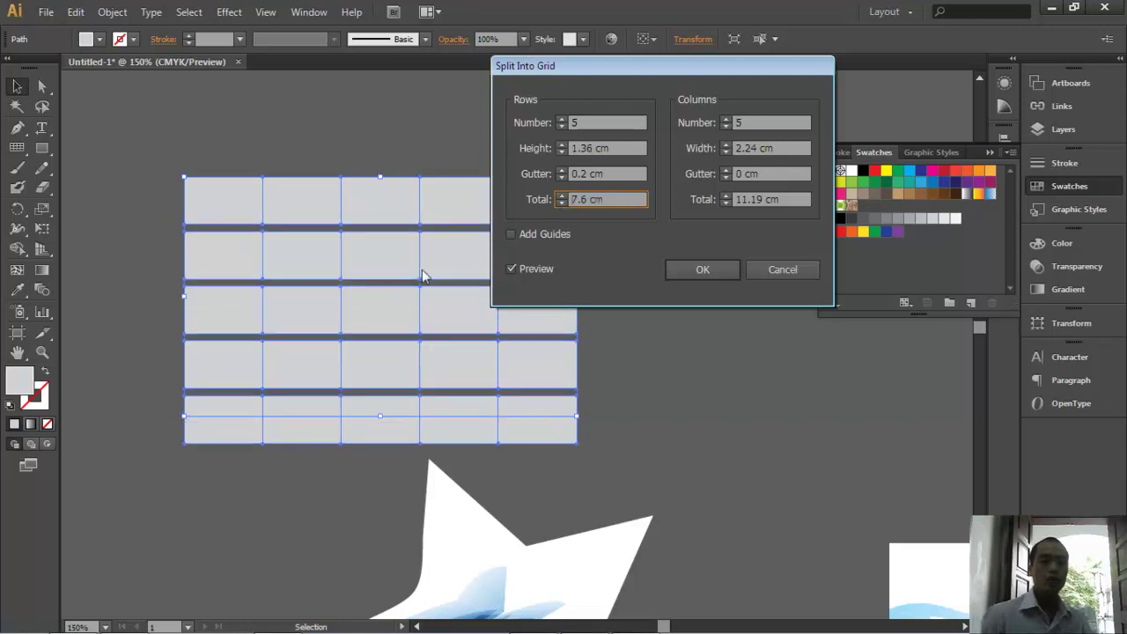
- Set 5 columns with a 0.42 cm gutter, apply the split, and select the top-right tile
left_click(512, 235)
left_click(511, 235)
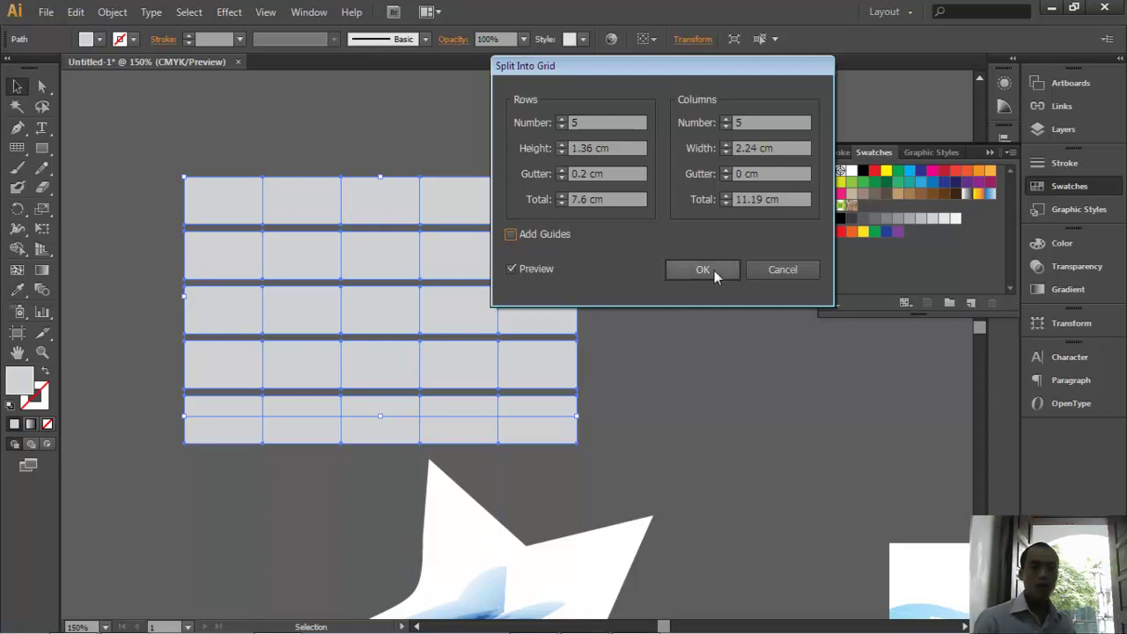
left_click(725, 153)
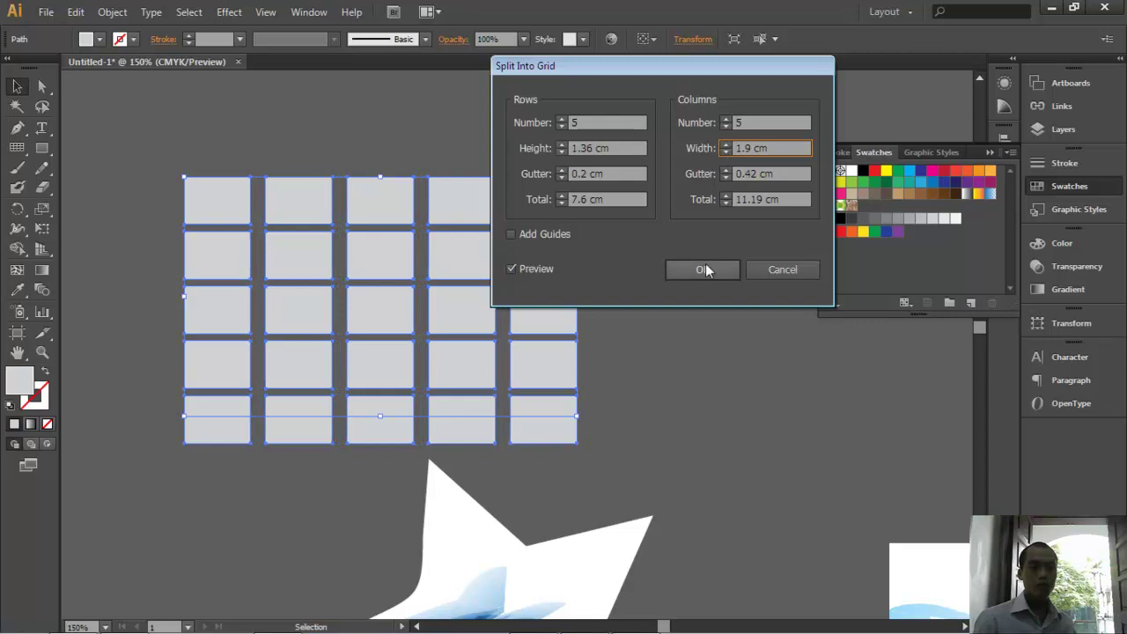
left_click(706, 270)
left_click(620, 322)
left_click(546, 210)
- Select the tiles one by one to show each is a separate rectangle
right_click(545, 211)
left_click(502, 172)
left_click(214, 211)
left_click(299, 207)
left_click(377, 211)
left_click(467, 209)
left_click(538, 262)
left_click(533, 308)
left_click(458, 310)
left_click(379, 305)
left_click(295, 304)
left_click(223, 308)
left_click(220, 263)
left_click(289, 257)
left_click(383, 385)
left_click(388, 420)
left_click(480, 424)
left_click(544, 423)
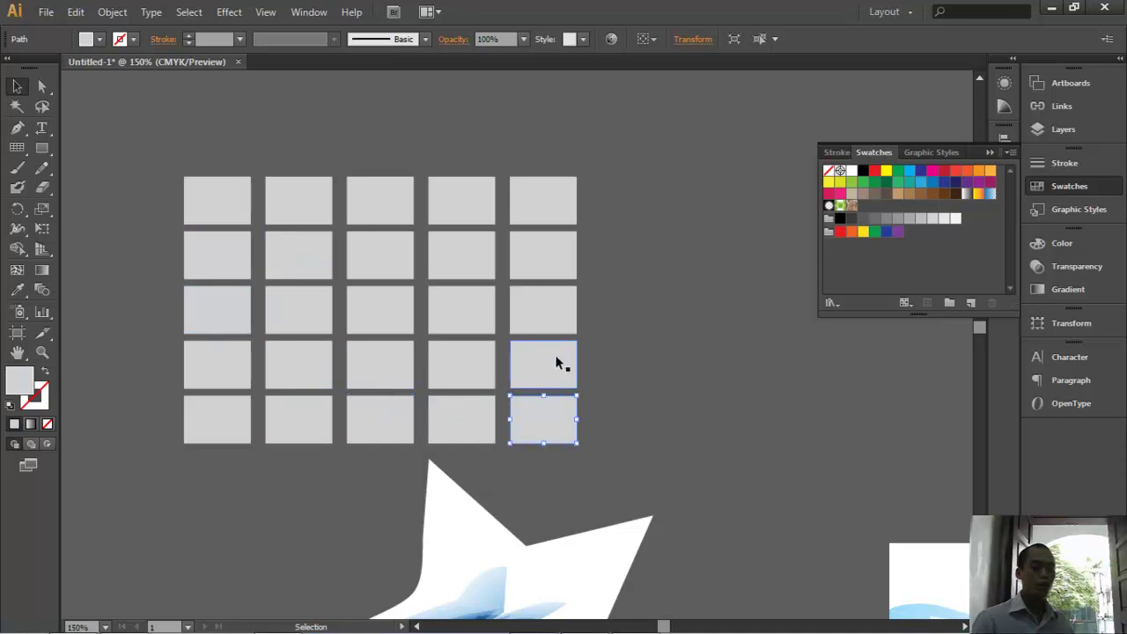
- Drag two top-row tiles above the grid, then undo the move
left_click_drag(536, 202, 602, 132)
left_click_drag(456, 196, 481, 141)
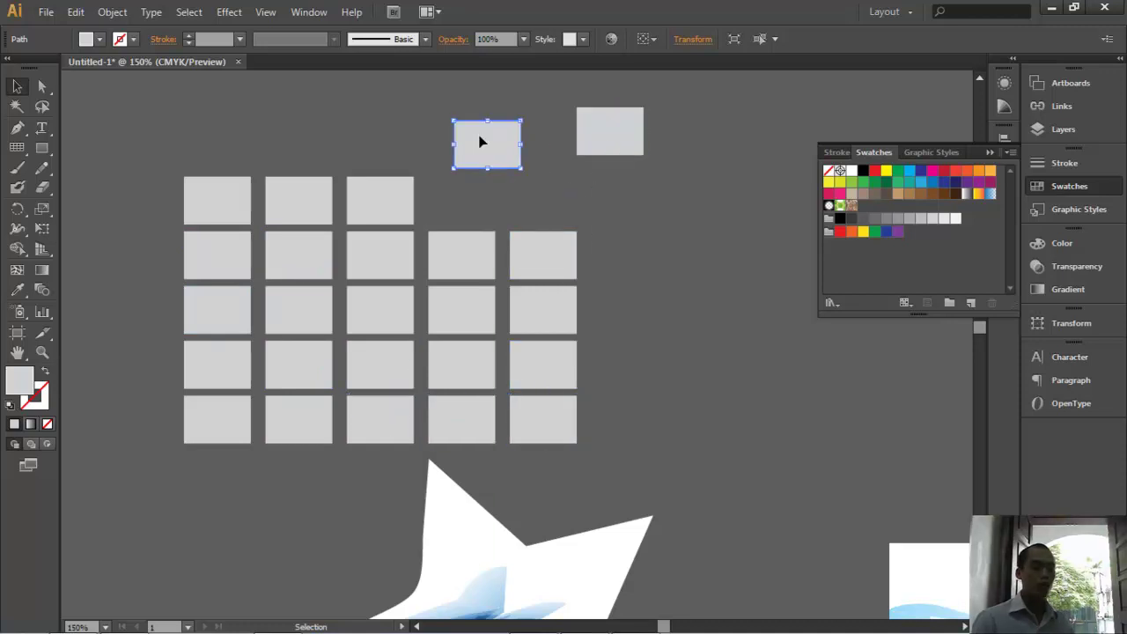
key("a")
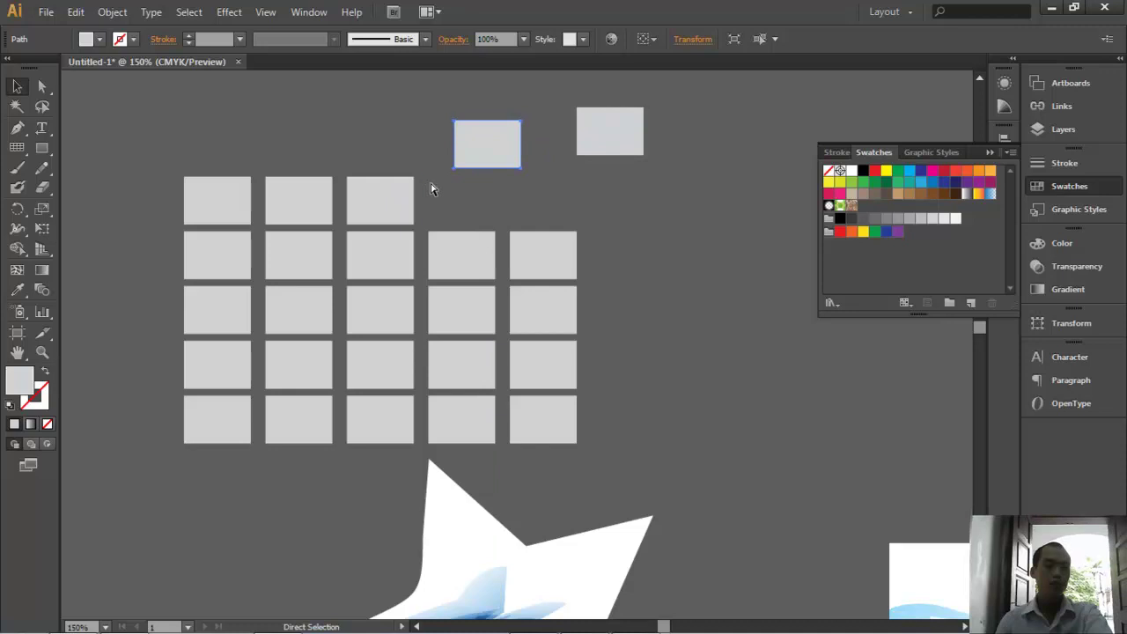
key("ctrl+z")
key("ctrl+z")
left_click(650, 264)
mouse_move(550, 335)
left_mouse_down()
mouse_move(568, 289)
mouse_move(554, 327)
left_mouse_up()
key("v")
- Marquee-select all 25 tiles, group them with Ctrl+G, and zoom out
mouse_move(168, 115)
left_mouse_down()
mouse_move(615, 405)
mouse_move(656, 405)
left_mouse_up()
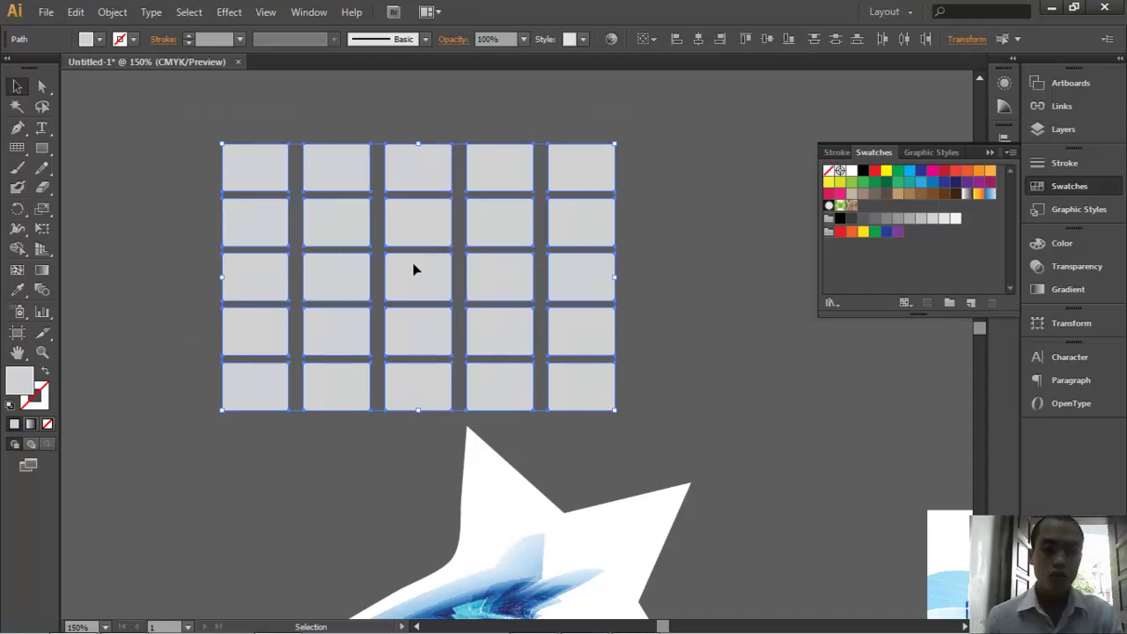
scroll(449, 301, "down", 3)
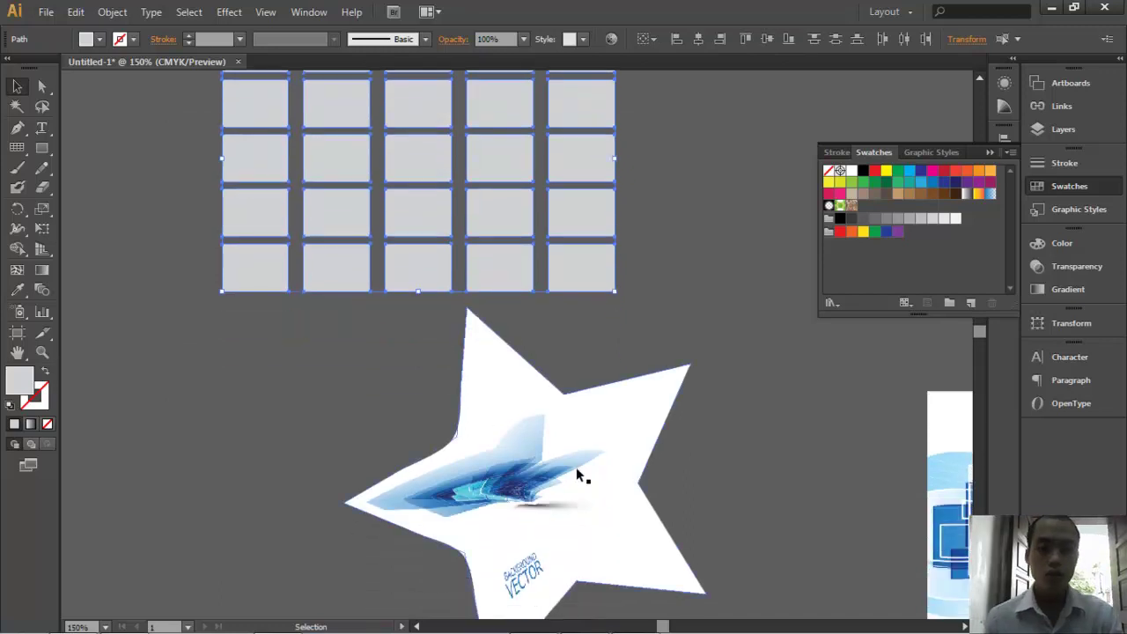
scroll(528, 436, "right", 2)
scroll(470, 408, "up", 2)
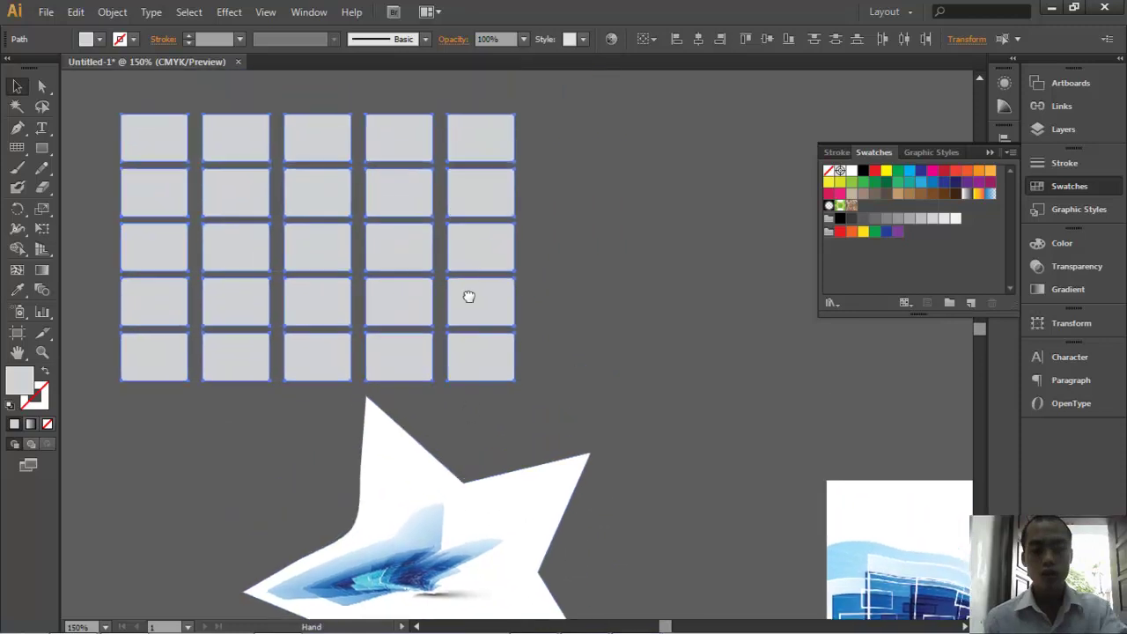
key("a")
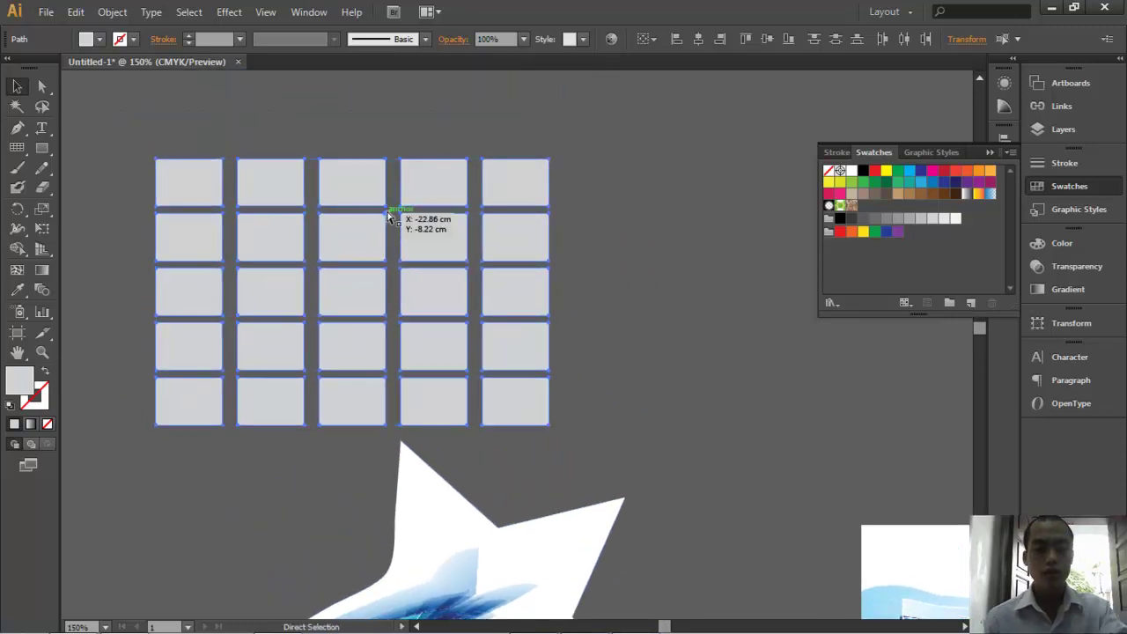
key("v")
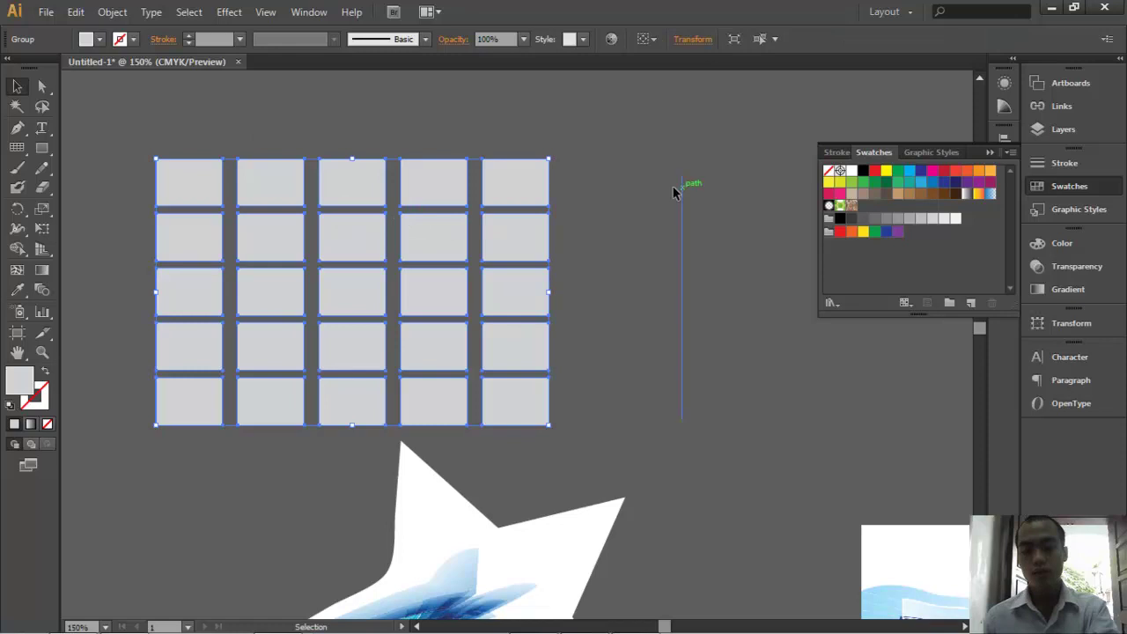
scroll(616, 211, "left", 3)
scroll(581, 231, "left", 2)
key("ctrl+minus")
key("ctrl+minus")
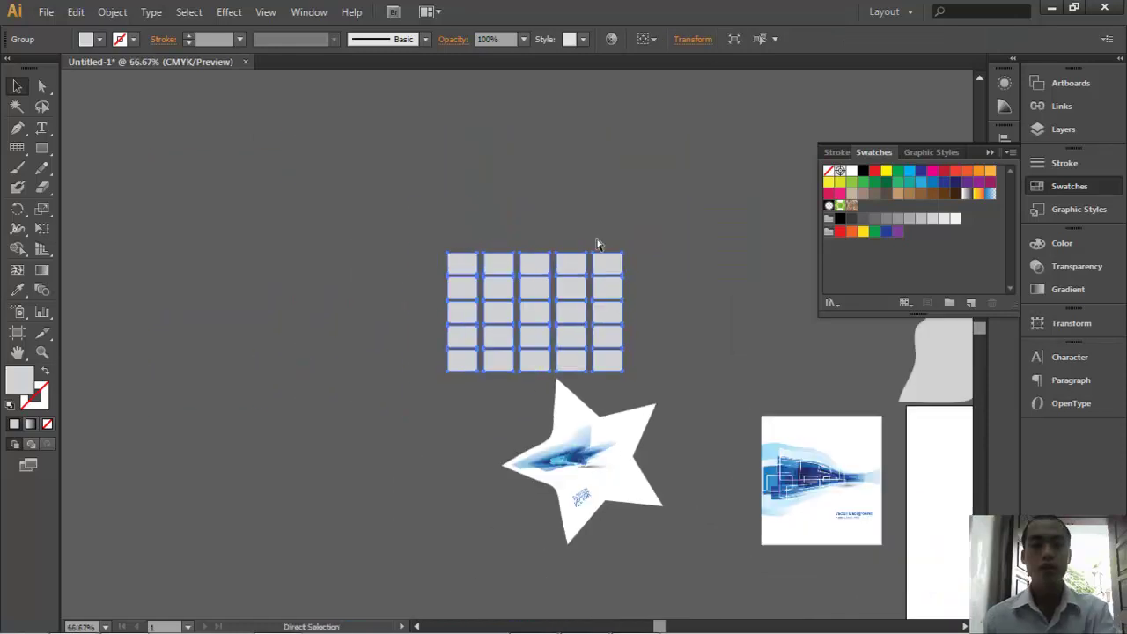
left_click(112, 12)
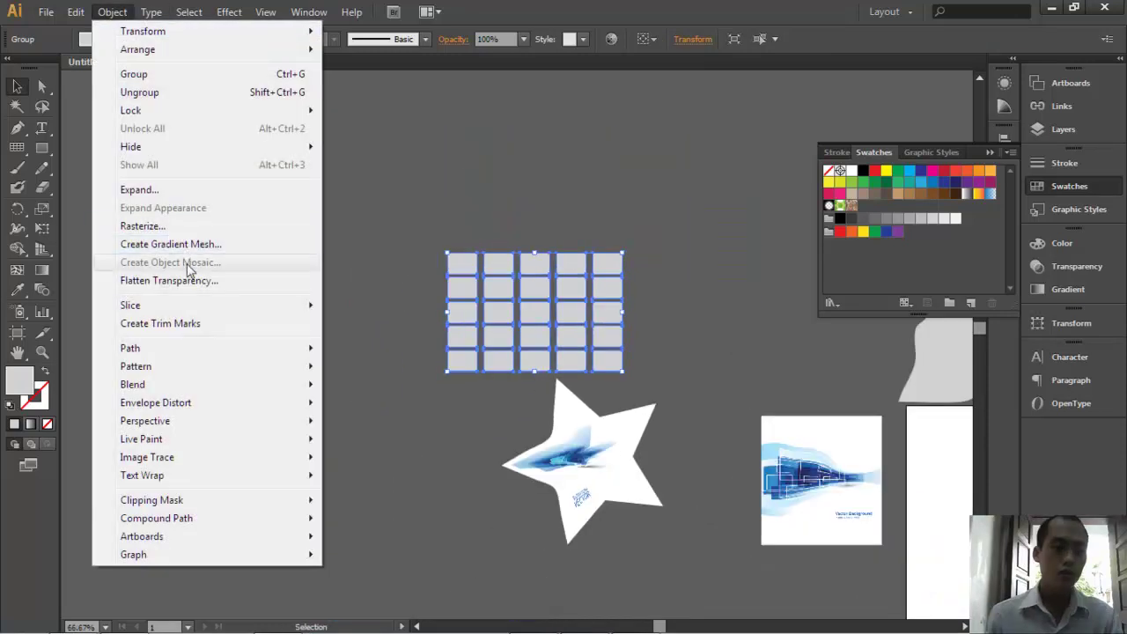
mouse_move(156, 402)
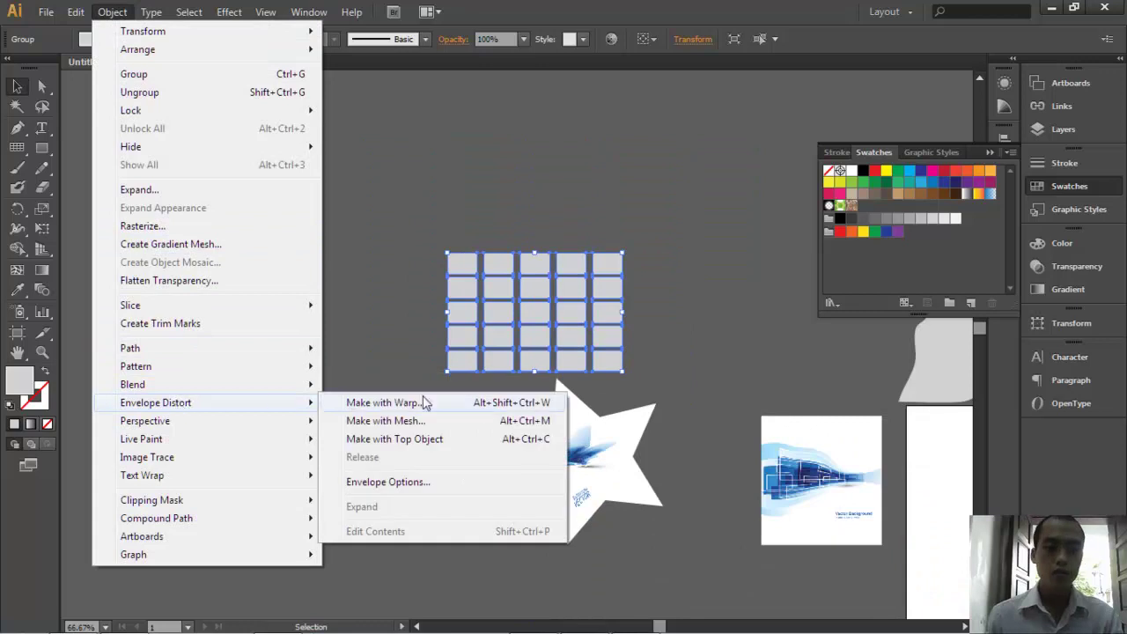
- Apply a horizontal Fish warp with 48% bend to the grid, checking the preview
left_click(485, 407)
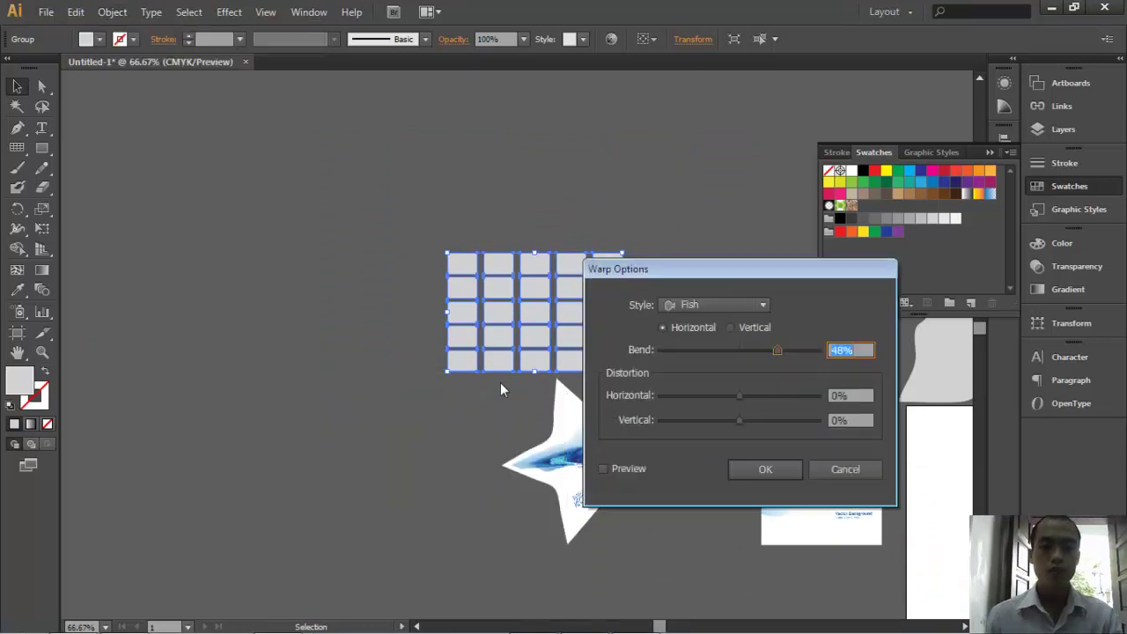
left_click(603, 469)
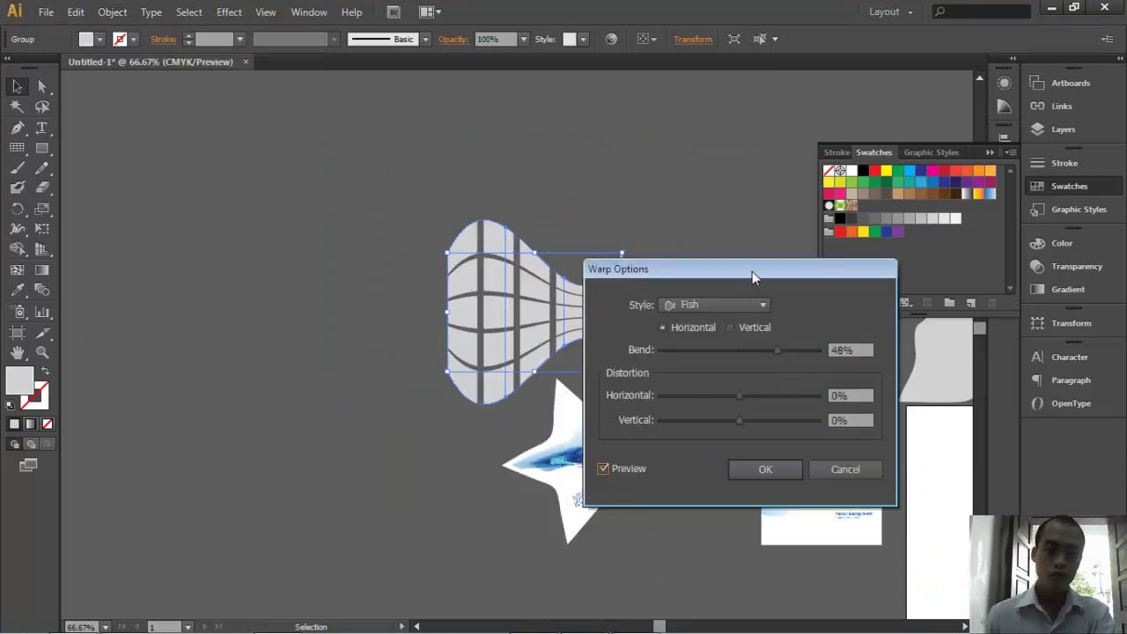
left_click_drag(751, 269, 846, 248)
left_click(859, 430)
- Zoom and pan around the Fish-warped grid to inspect it, then zoom out
left_click(721, 382)
mouse_move(610, 369)
left_mouse_down()
mouse_move(664, 406)
mouse_move(520, 280)
left_mouse_up()
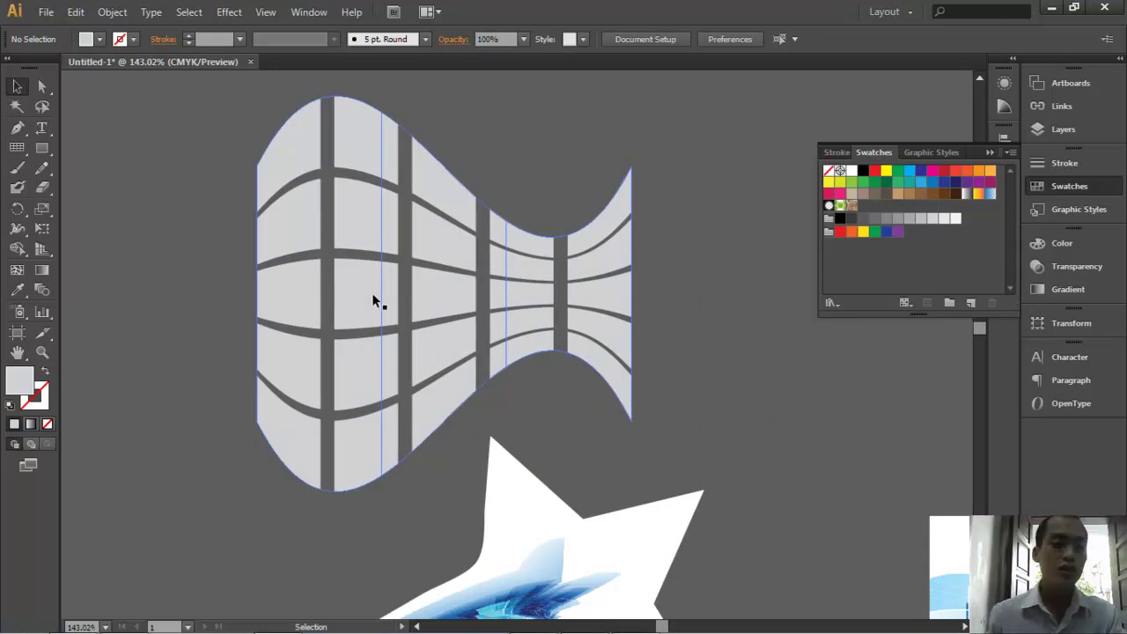
left_click_drag(372, 301, 402, 307)
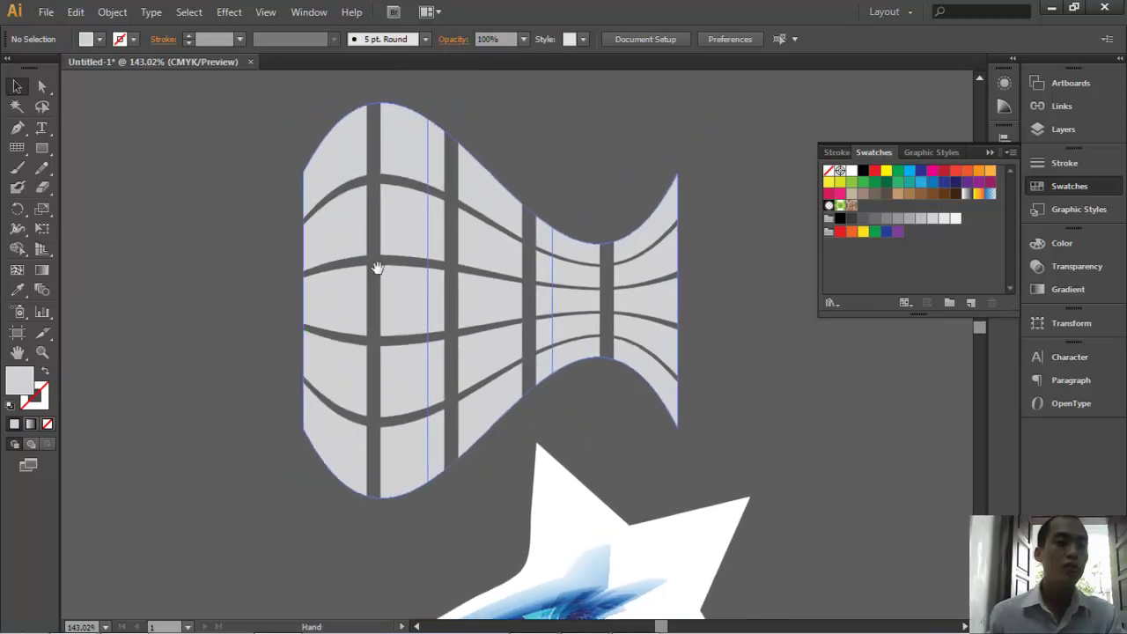
left_click_drag(377, 267, 270, 296)
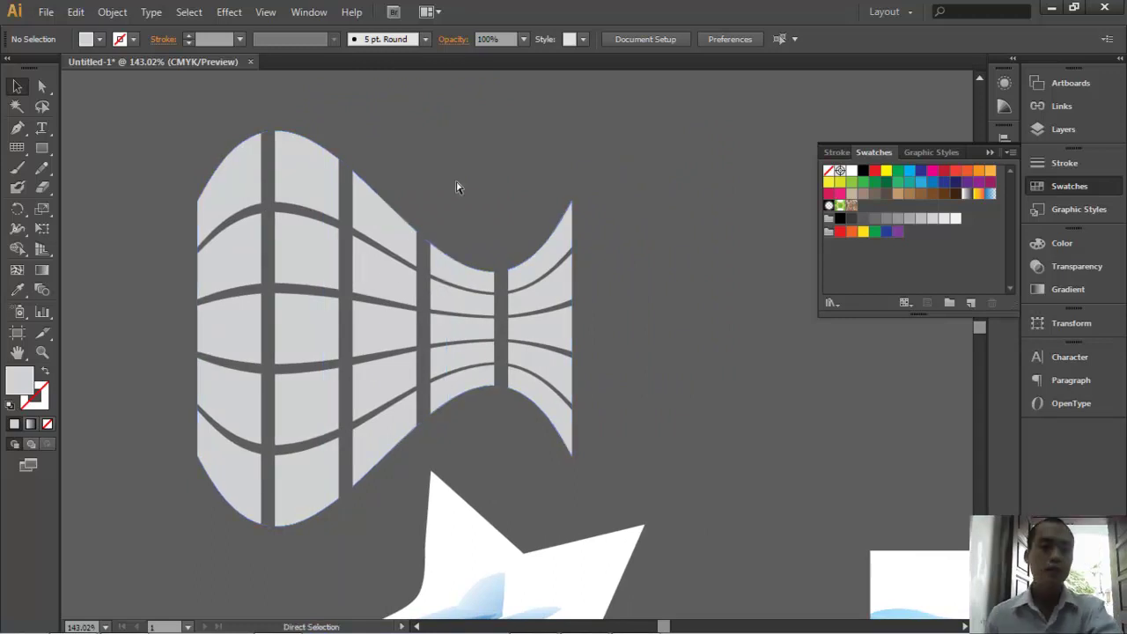
key("ctrl+minus")
key("ctrl+minus")
key("ctrl+minus")
- Zoom and pan from the warped grid over to the Vector Background artwork
left_click_drag(539, 378, 518, 284)
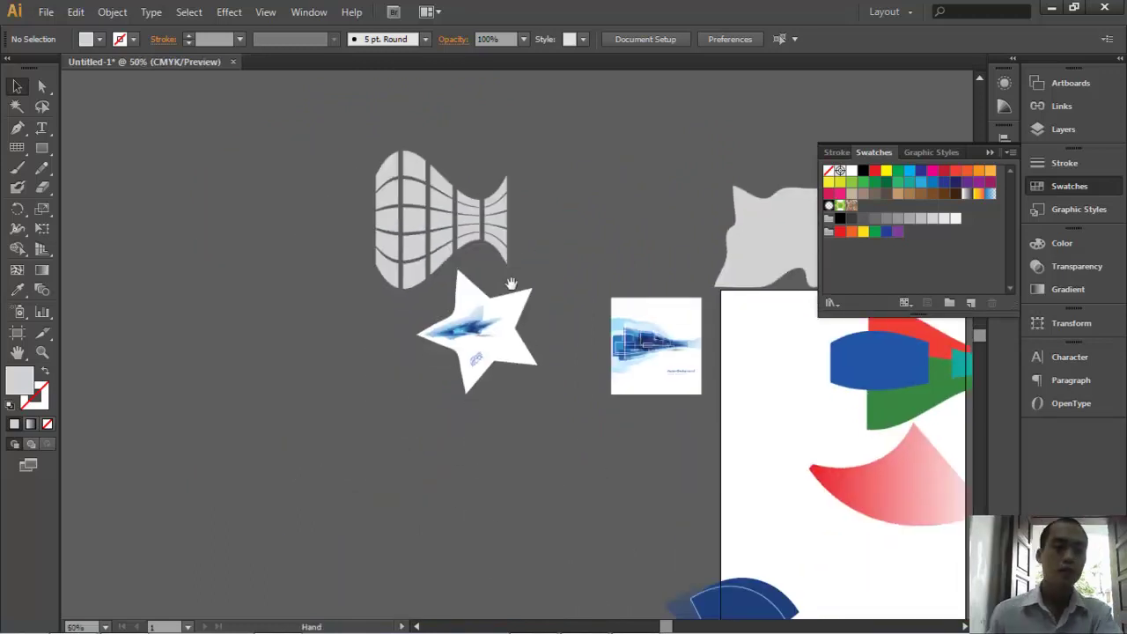
left_click_drag(356, 122, 539, 284)
left_click_drag(526, 325, 485, 258)
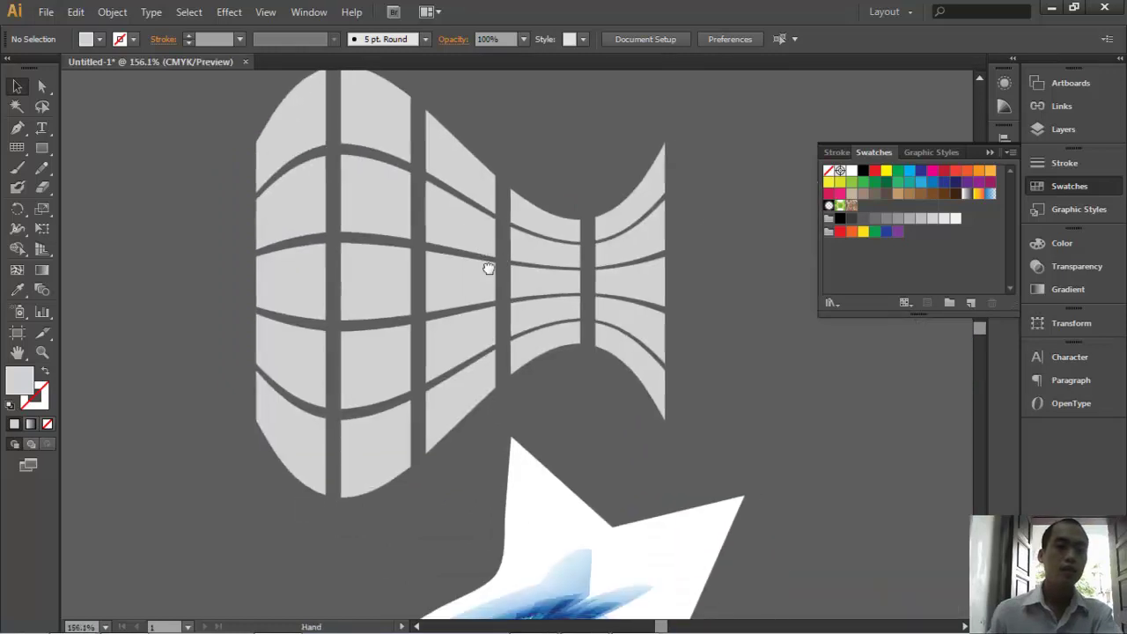
left_click_drag(501, 377, 565, 422)
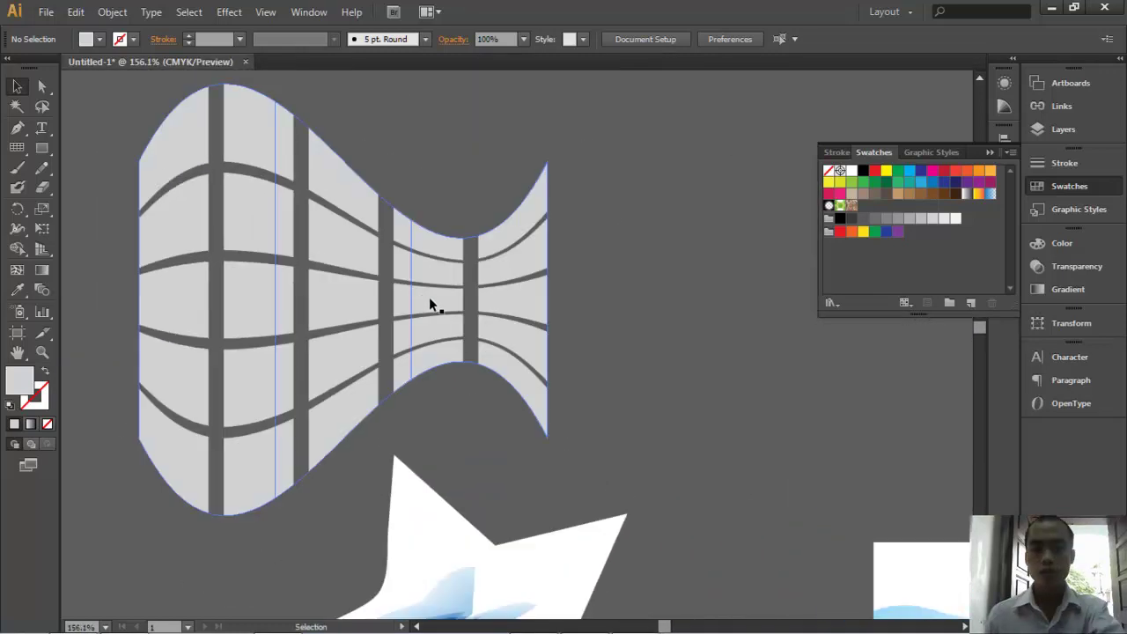
key("ctrl+minus")
key("ctrl+minus")
key("ctrl+minus")
key("ctrl+minus")
mouse_move(705, 403)
left_mouse_down()
mouse_move(554, 327)
mouse_move(542, 299)
left_mouse_up()
left_click_drag(459, 228, 544, 327)
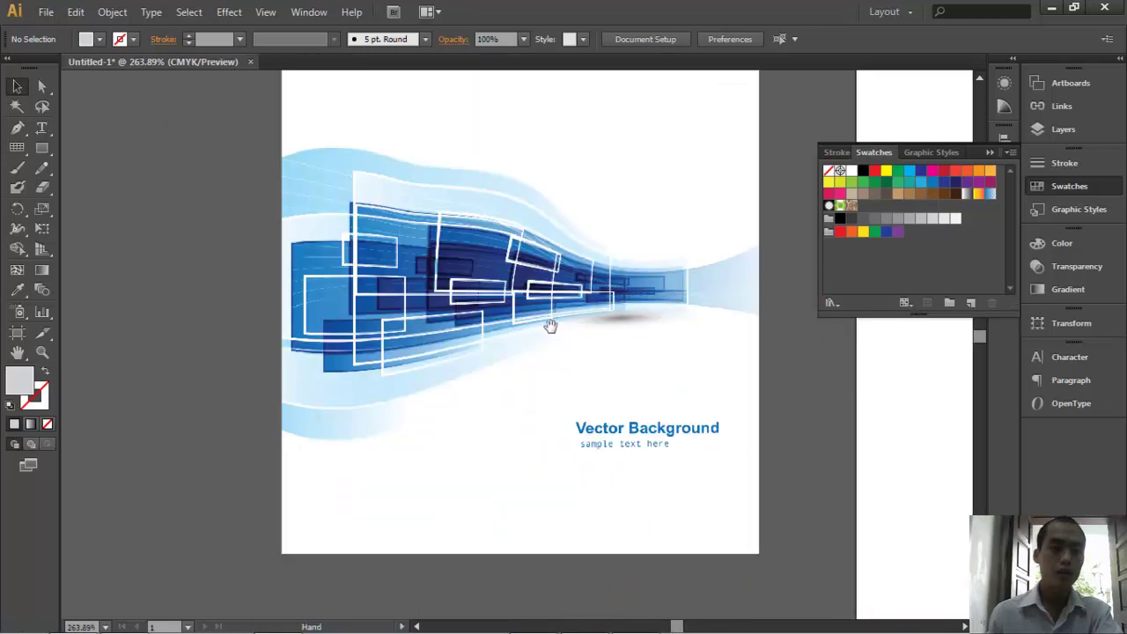
- Toggle the envelope mesh lines while zooming close on the warped rectangles, then zoom back out
key("ctrl+semicolon")
left_click_drag(547, 315, 459, 362)
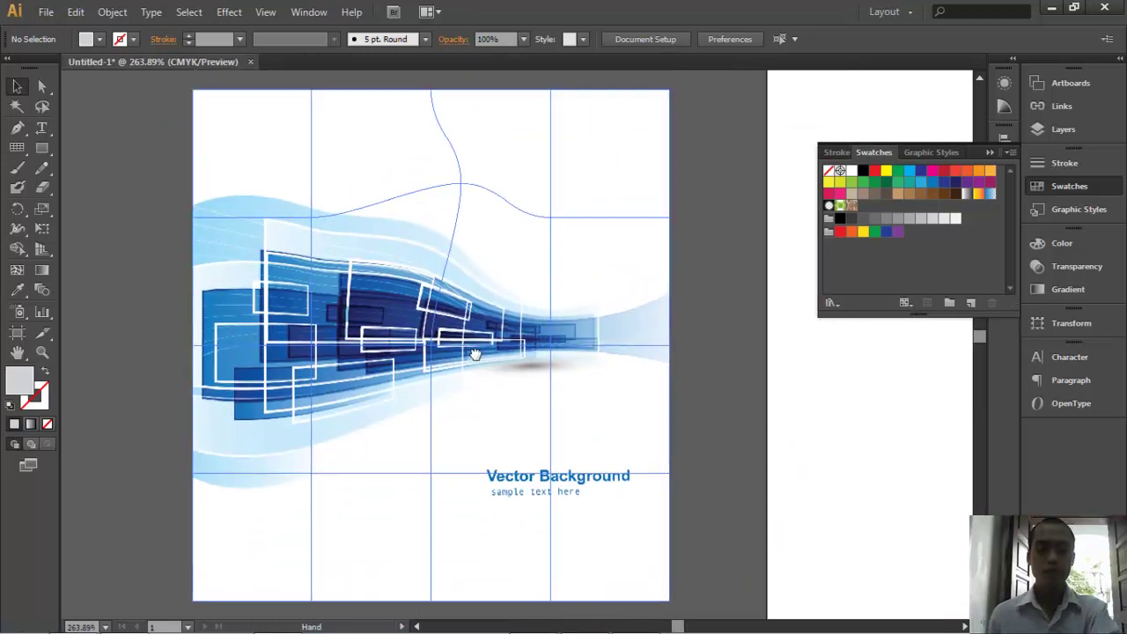
key("ctrl+semicolon")
key("z")
left_click_drag(215, 214, 525, 386)
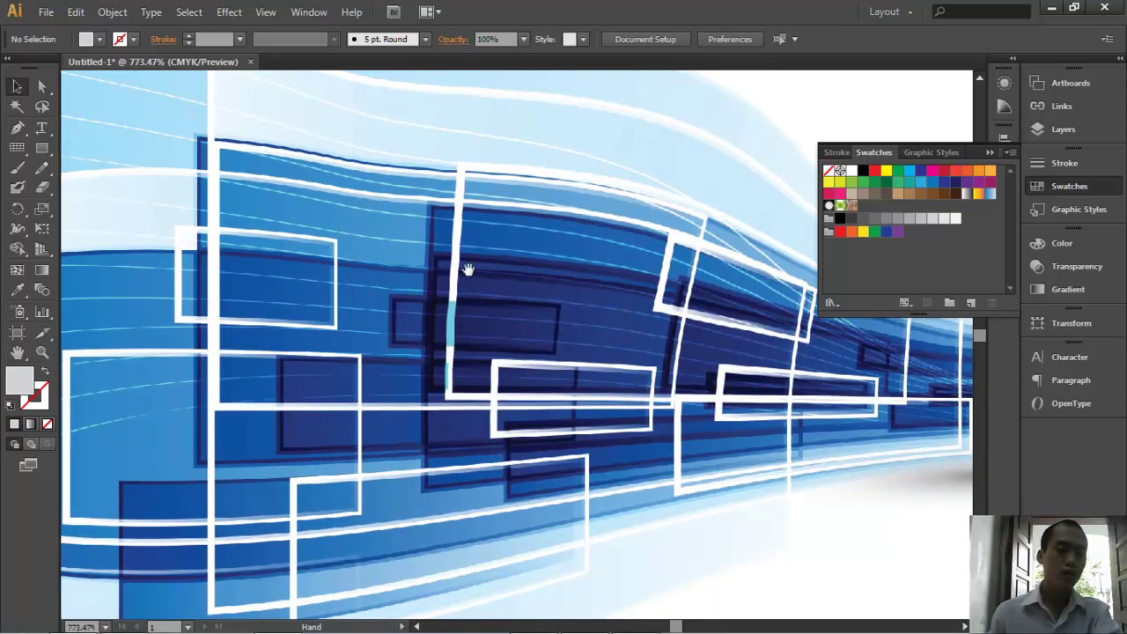
key("ctrl+semicolon")
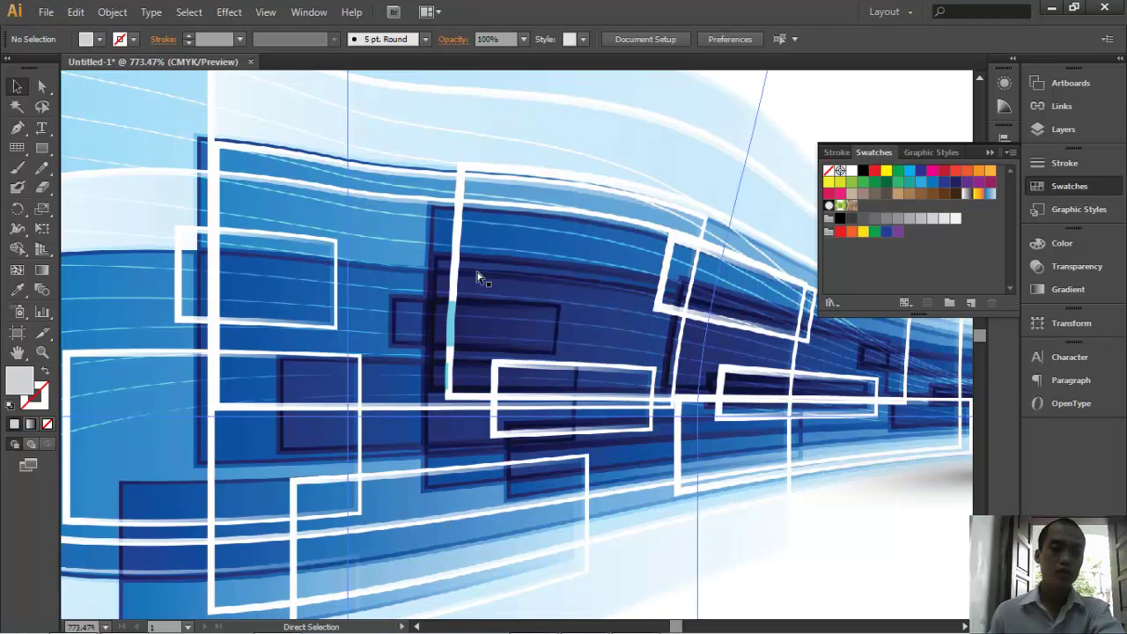
key("ctrl+minus")
key("ctrl+minus")
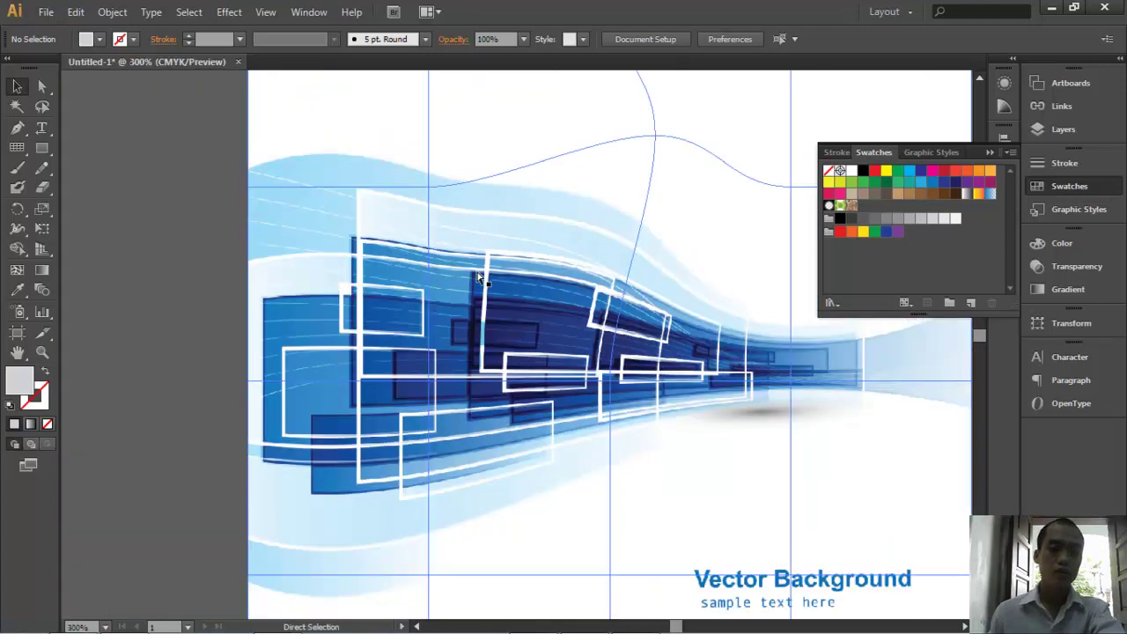
key("ctrl+minus")
left_click_drag(672, 394, 545, 310)
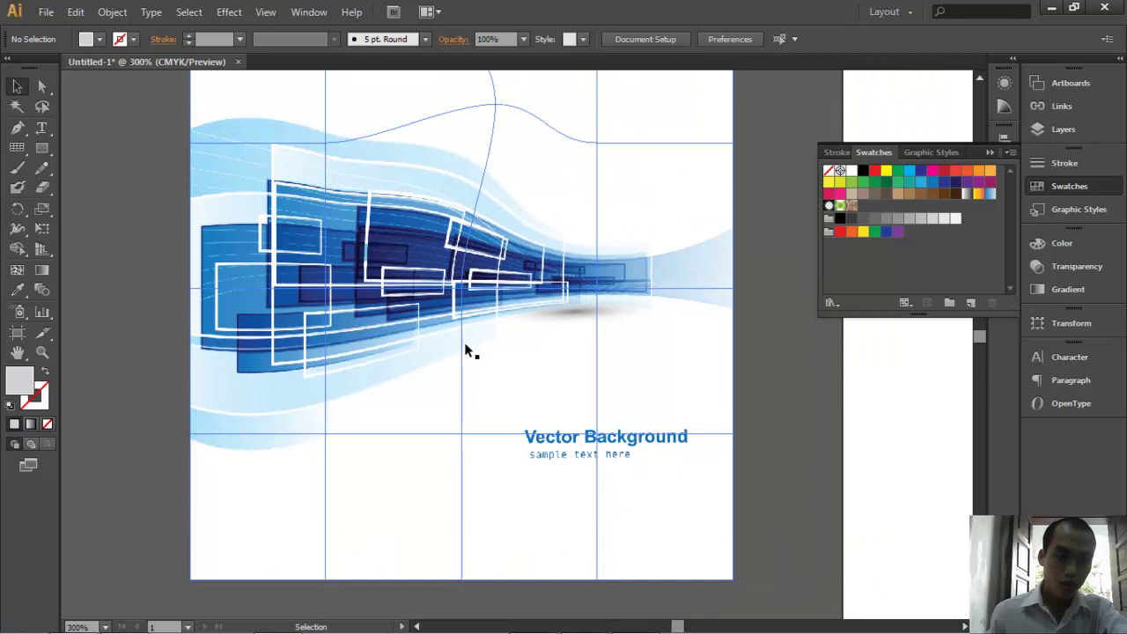
- Release the background's envelope and delete the separated grey mesh
left_click(212, 387)
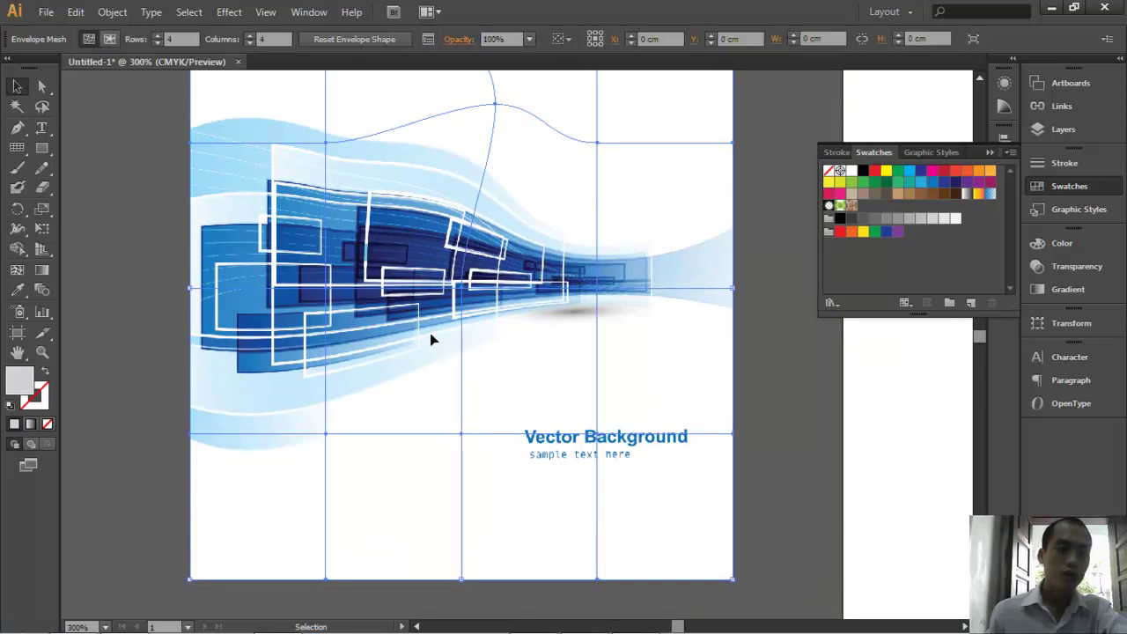
left_click(112, 11)
mouse_move(155, 403)
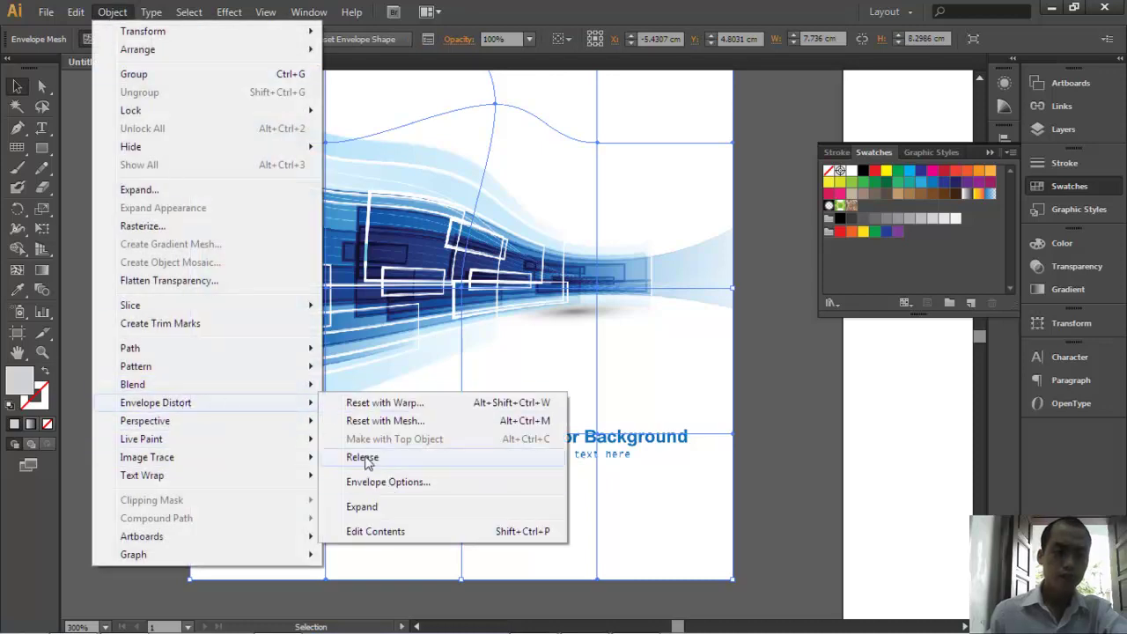
left_click(364, 457)
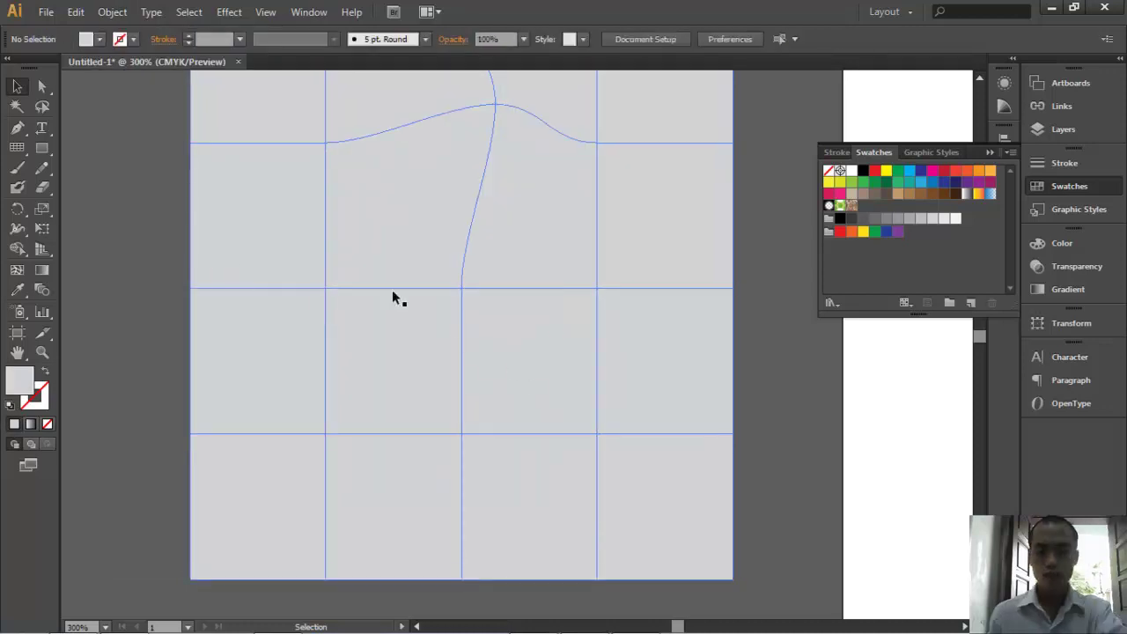
left_click_drag(392, 290, 474, 389)
left_click_drag(502, 334, 618, 407)
key("Delete")
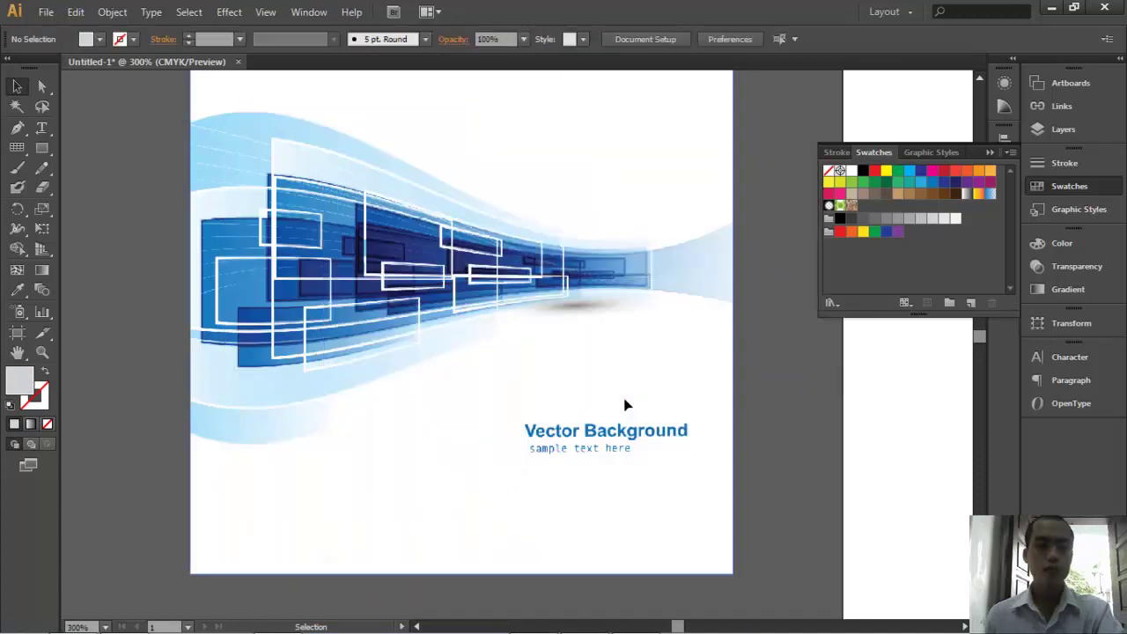
- Select the original Vector Background image and zoom in on it
left_click_drag(332, 233, 348, 294)
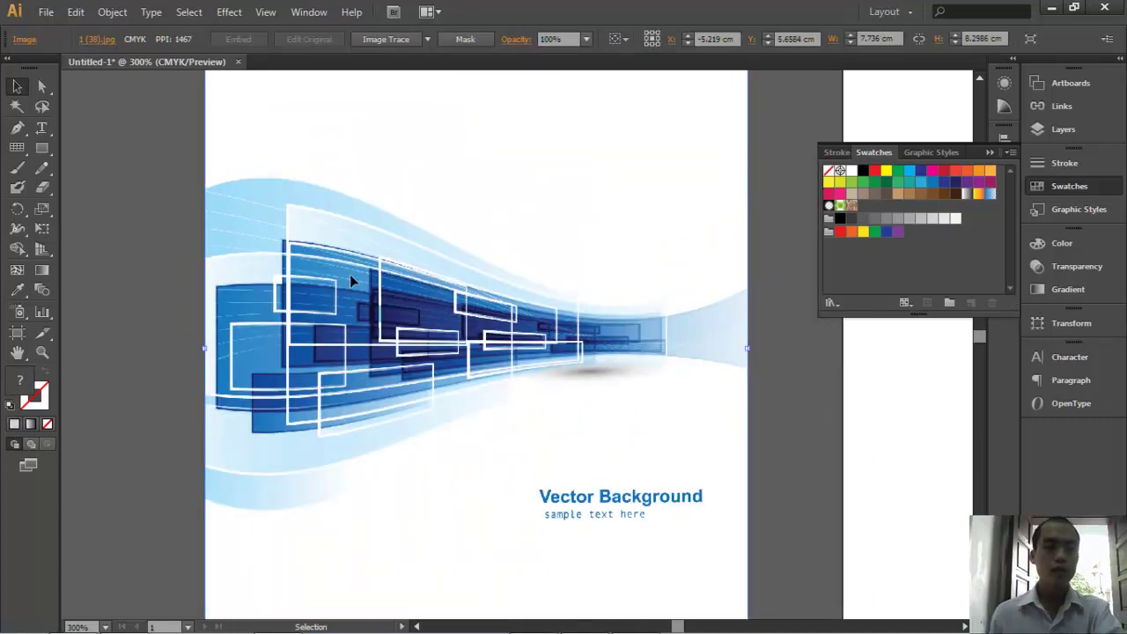
key("ctrl+minus")
left_click_drag(289, 208, 495, 338)
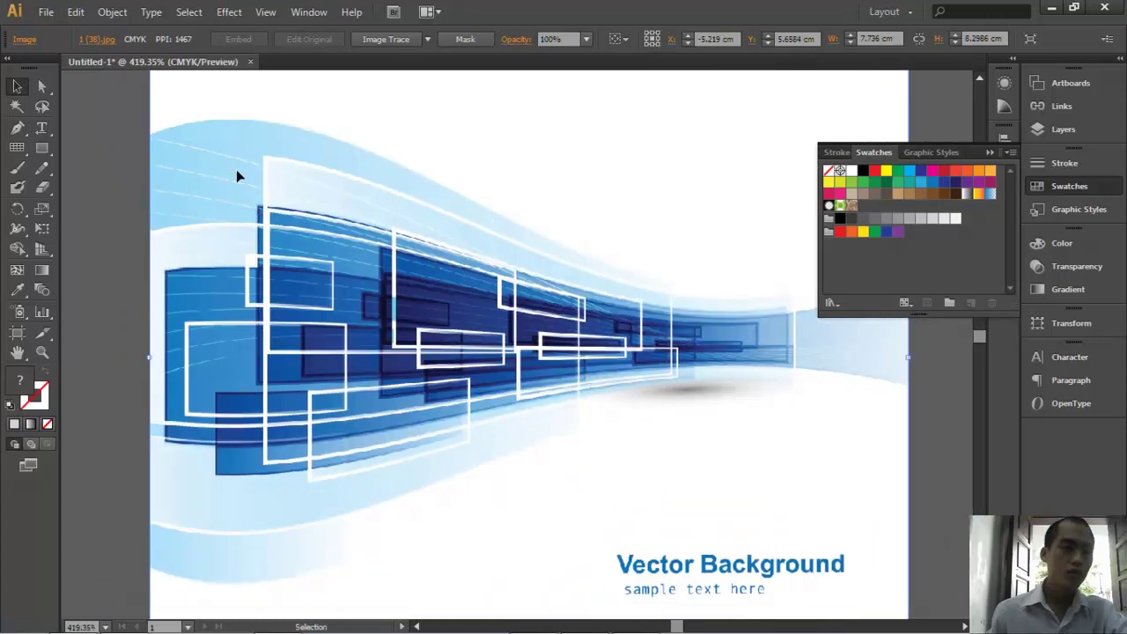
- Confirm Envelope Distort has no Release for the plain image, then minimize Illustrator
left_click(111, 11)
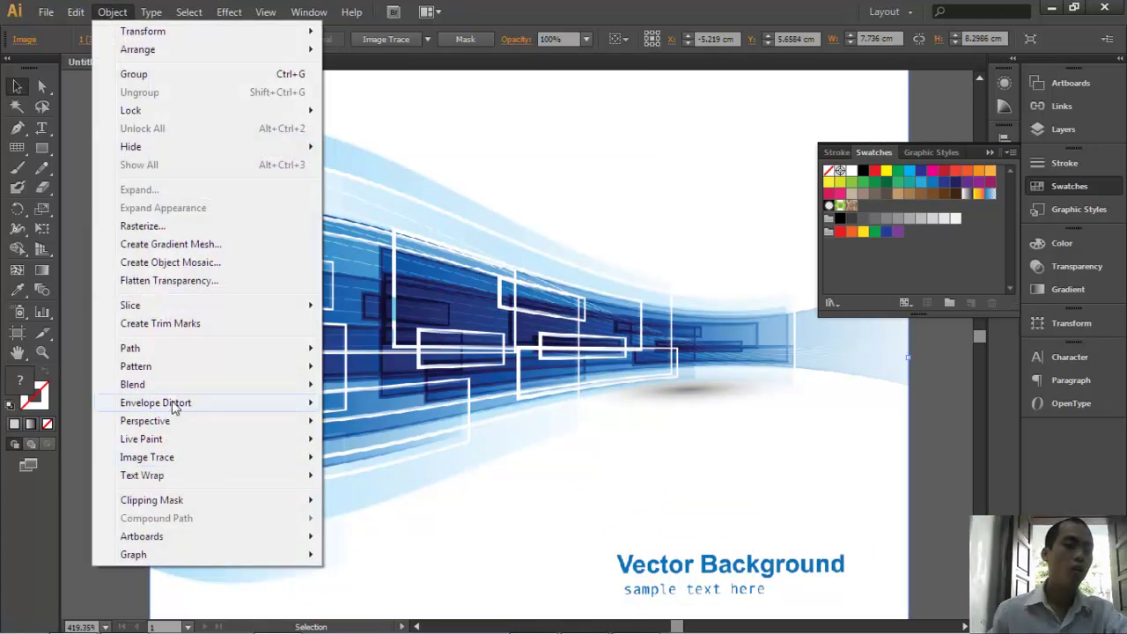
mouse_move(156, 402)
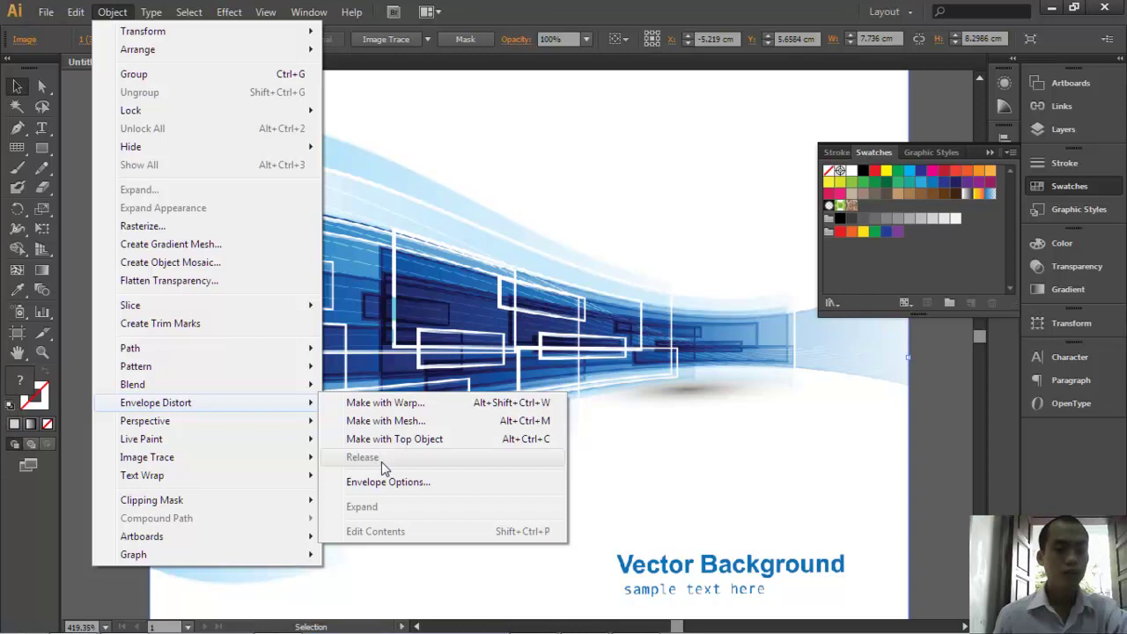
left_click(649, 180)
scroll(599, 259, "down", 1)
mouse_move(510, 348)
left_mouse_down()
mouse_move(444, 308)
mouse_move(556, 334)
mouse_move(540, 382)
left_mouse_up()
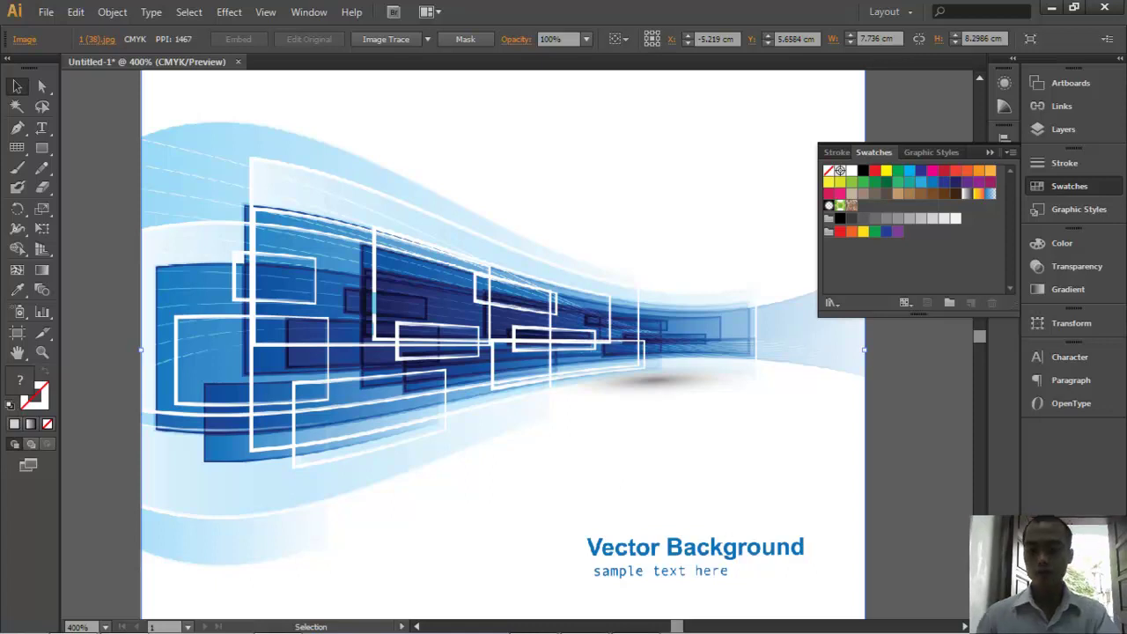
left_click(1051, 7)
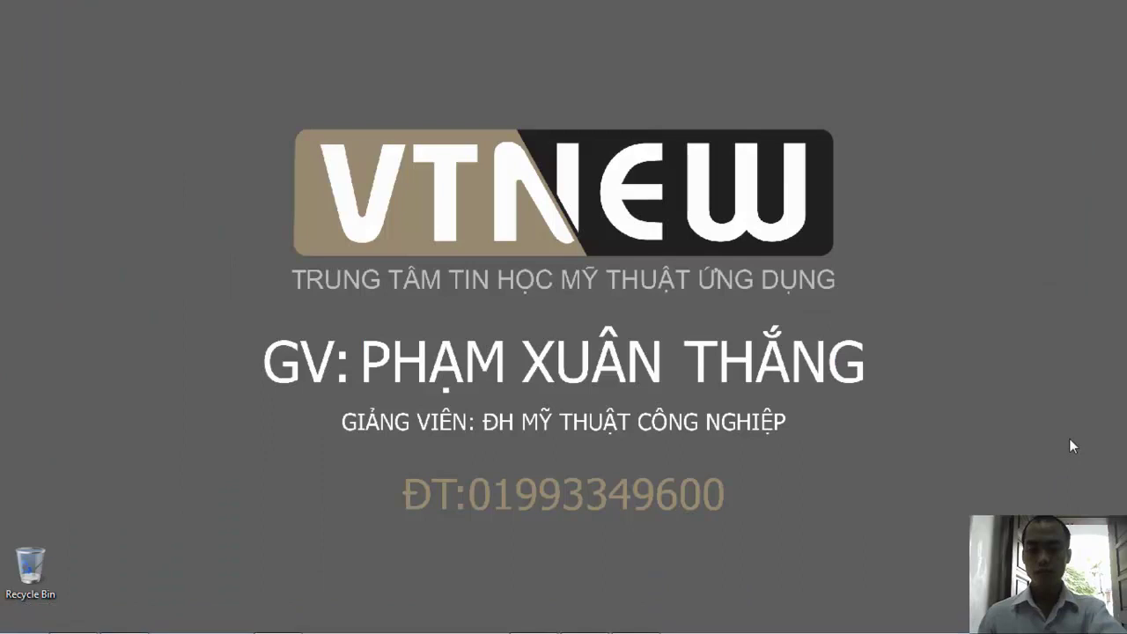